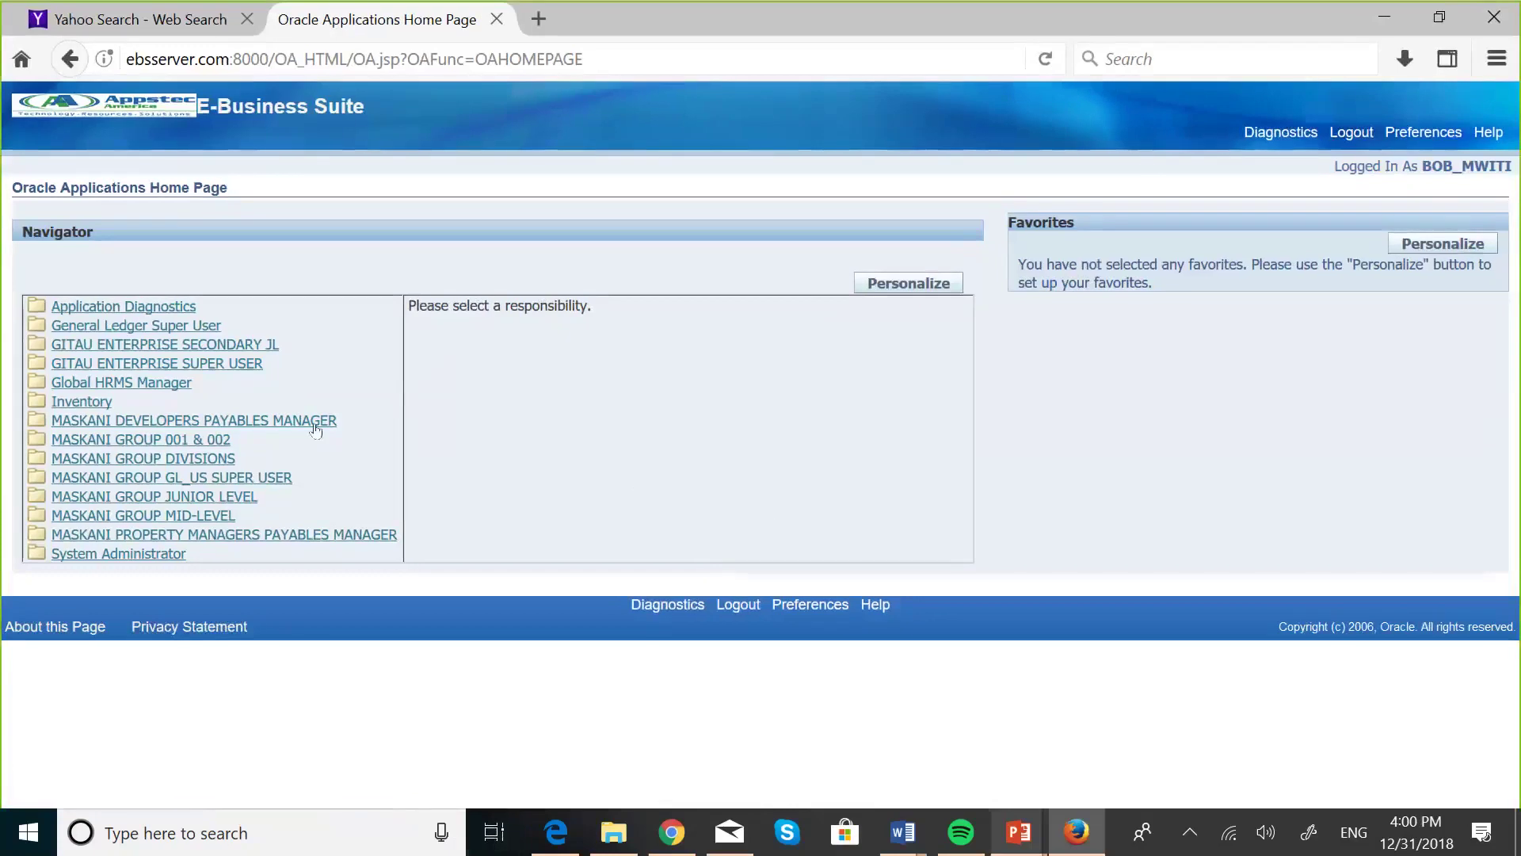
Open Invoice Batches under the MASKANI DEVELOPERS PAYABLES MANAGER responsibility and query the batch names with MASKA%
left_click(285, 420)
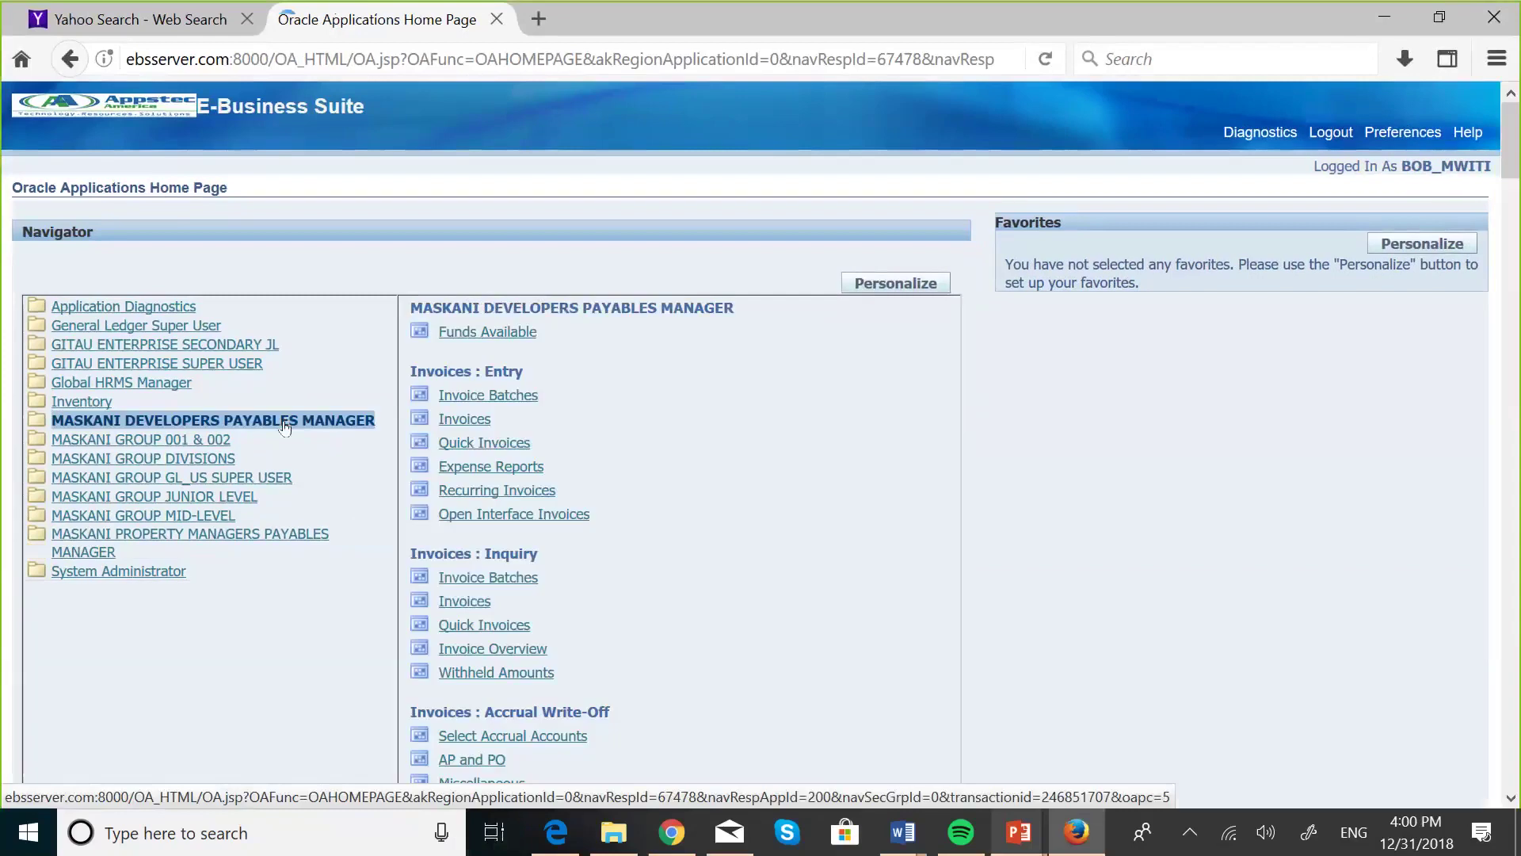
left_click(486, 396)
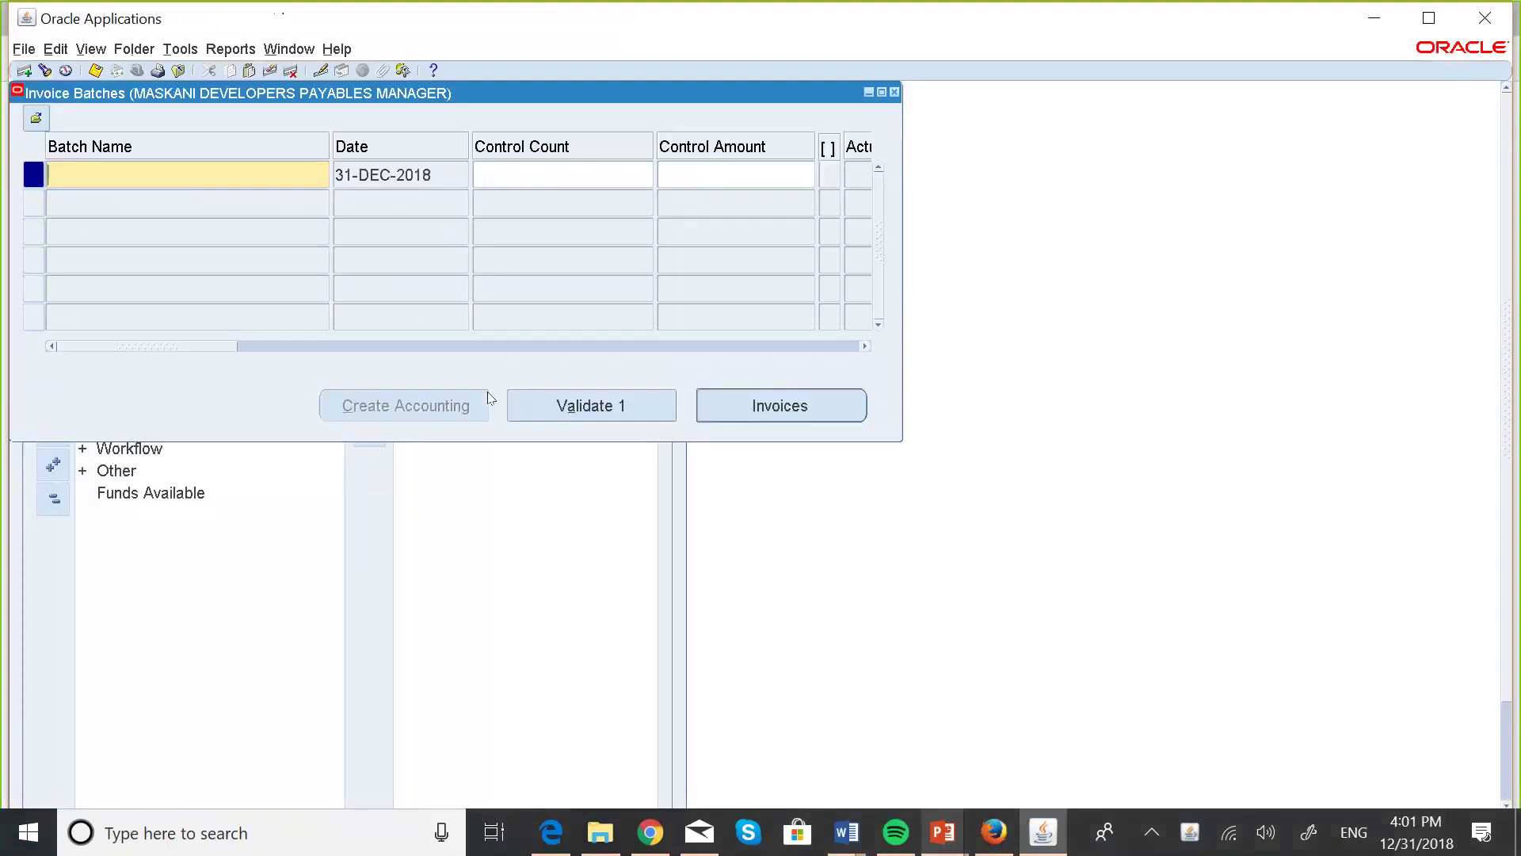
key("Caps_Lock")
type("NA")
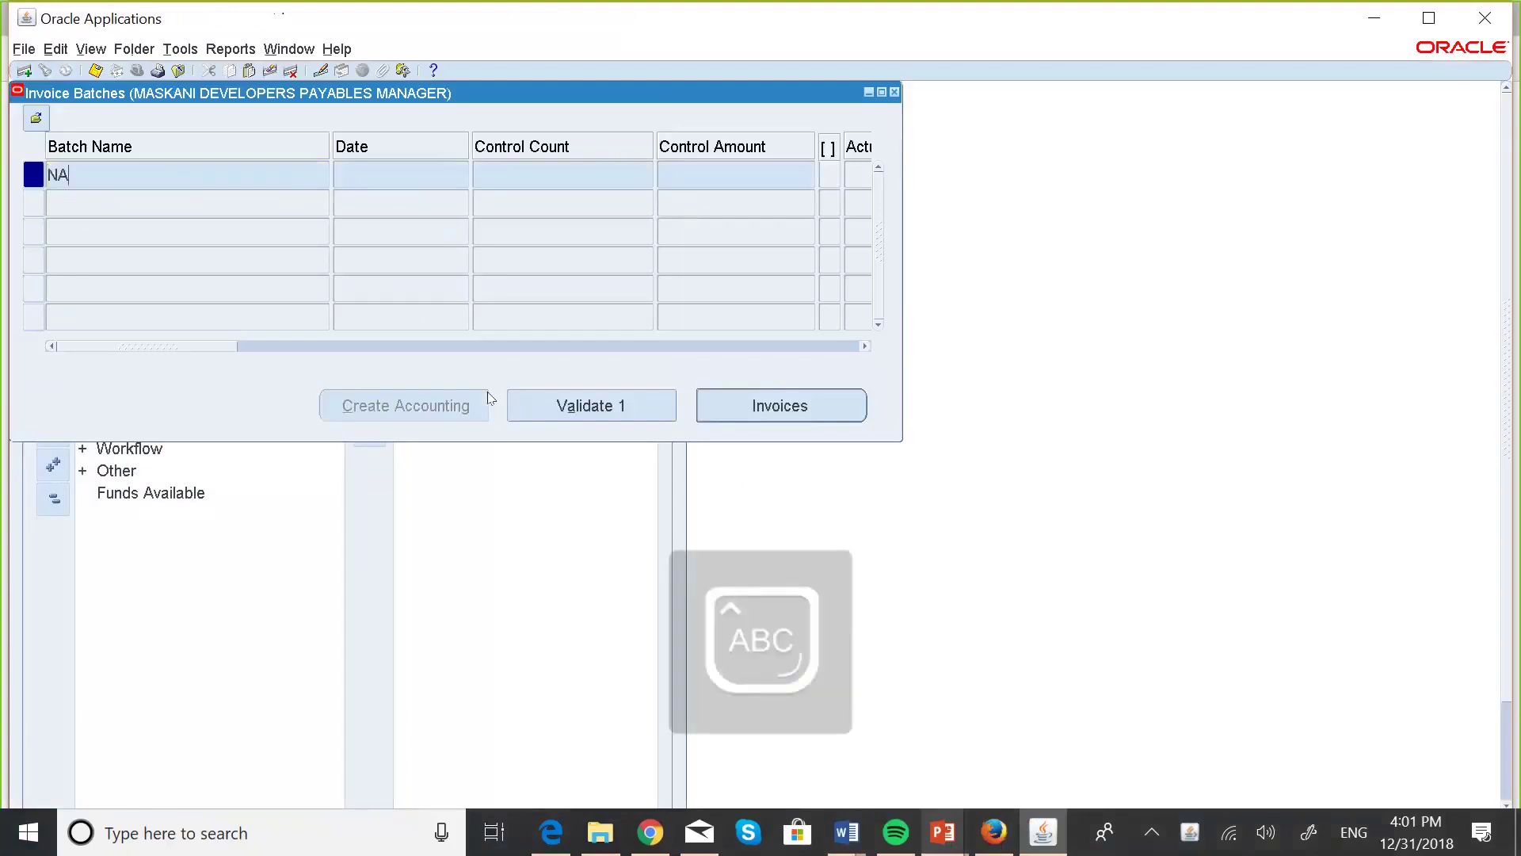
key("BackSpace")
key("BackSpace")
type("M")
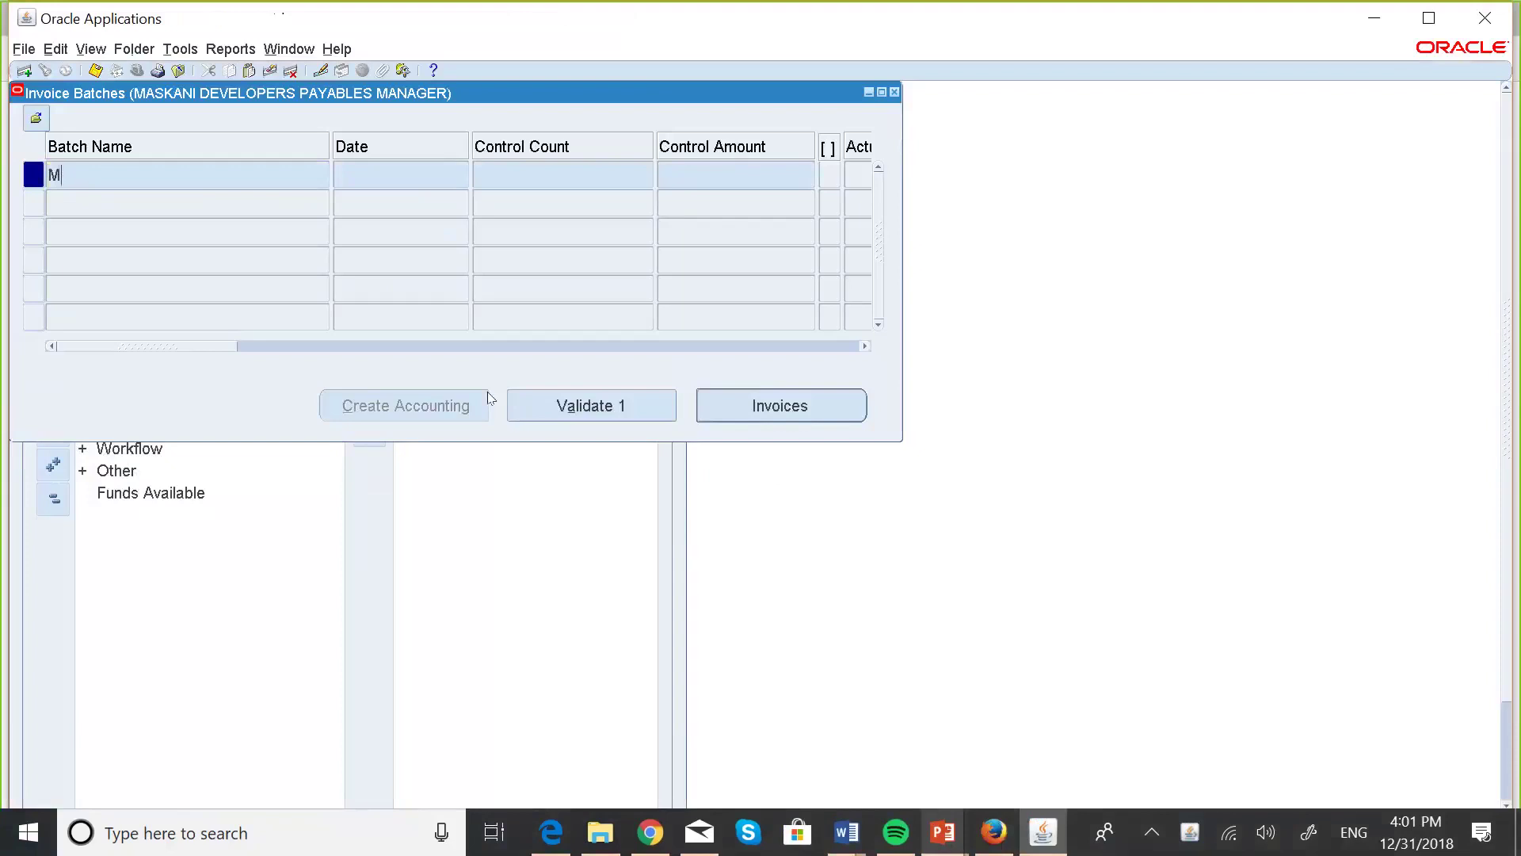
type("ASKA")
type("%")
key("ctrl+F11")
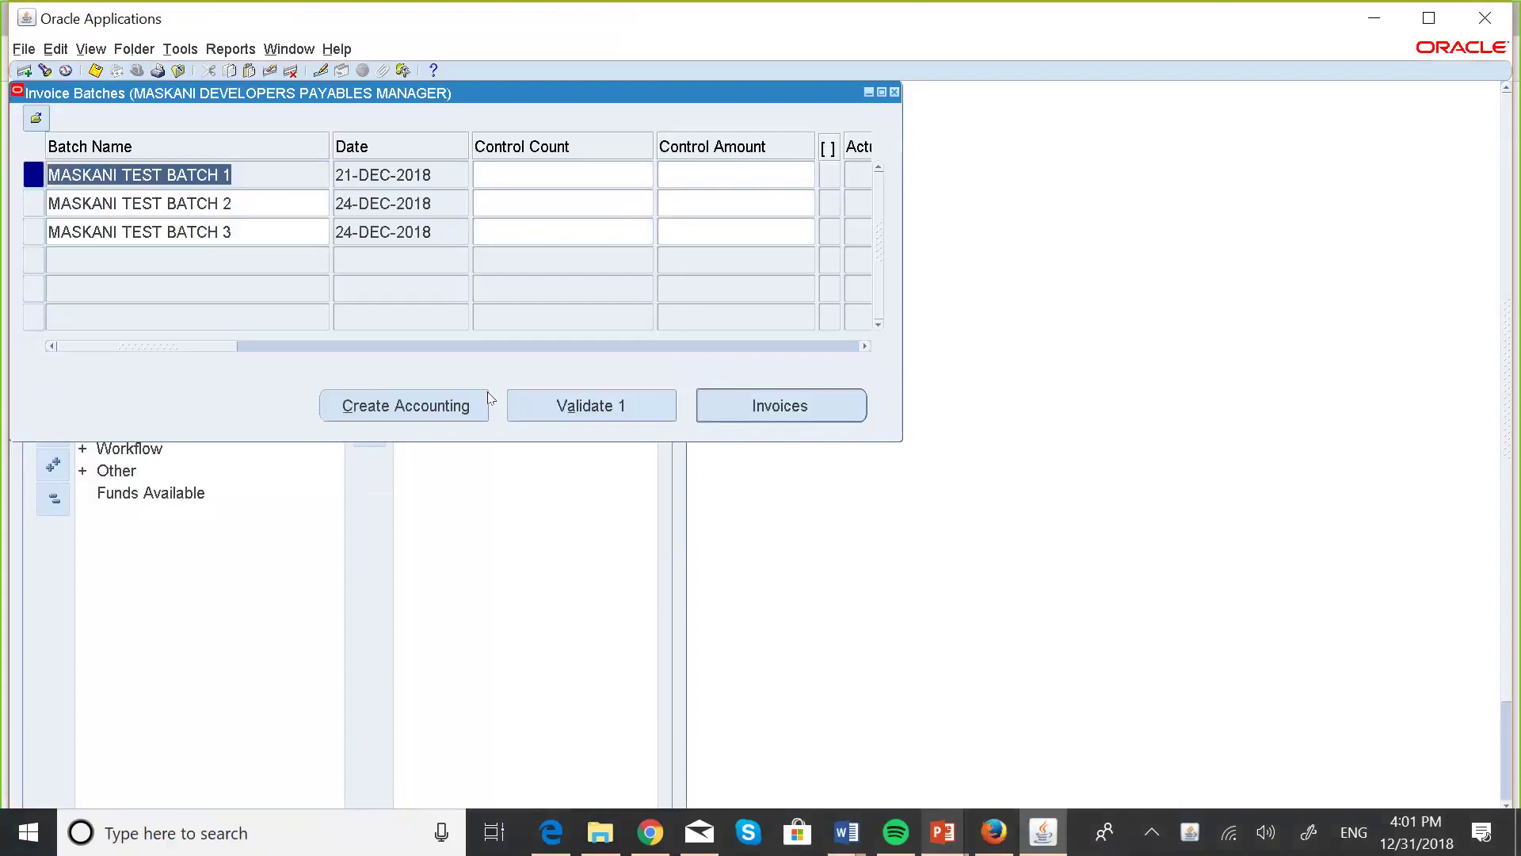
Add a new invoice batch named MASKANI TEST BATCH 4 and open its invoices
left_click(209, 260)
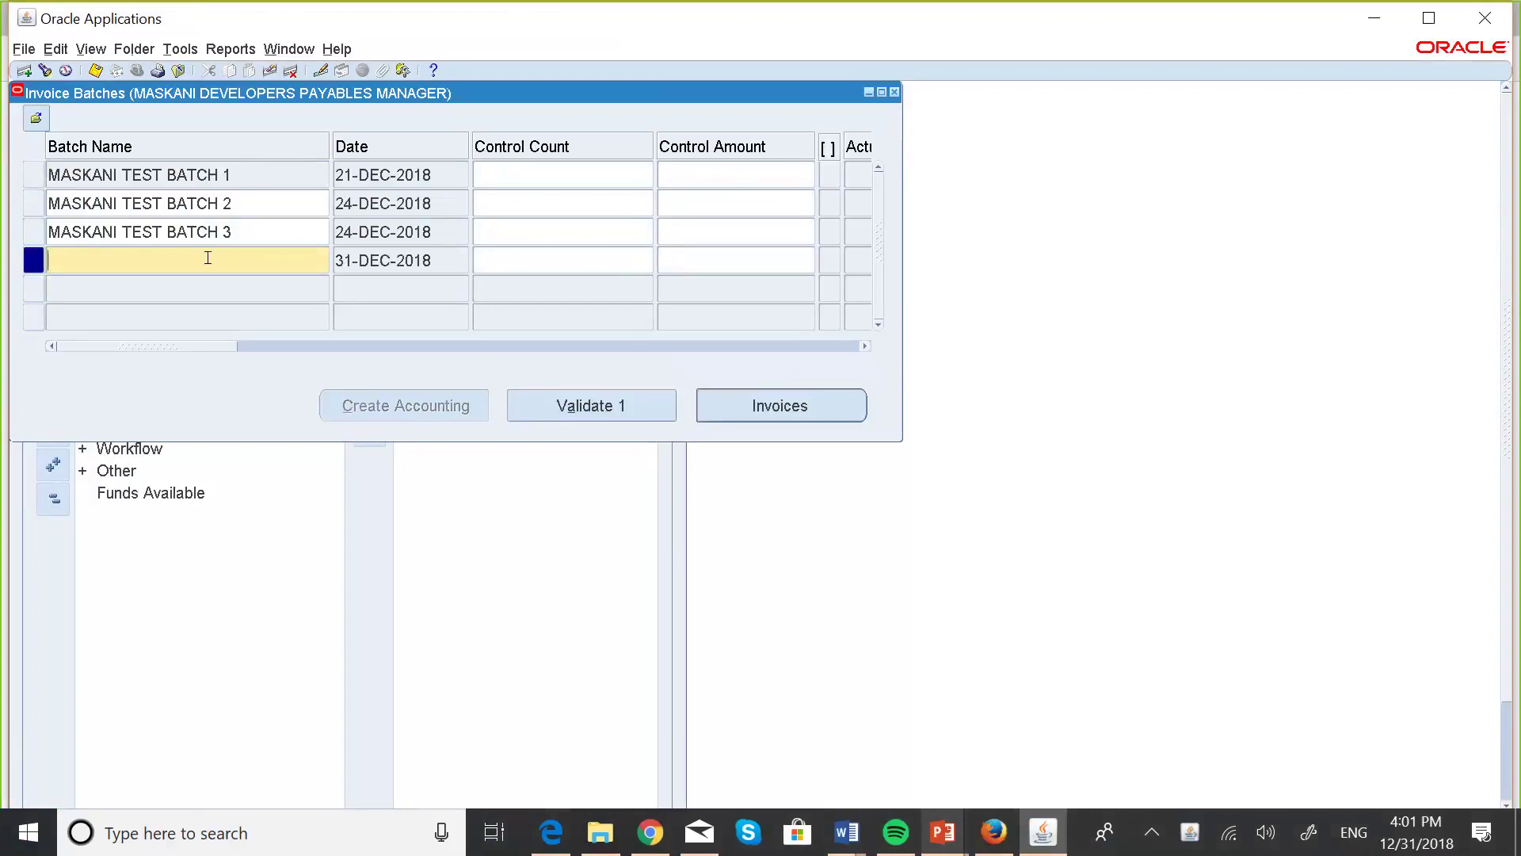
type("MASKANI TEST BATCH")
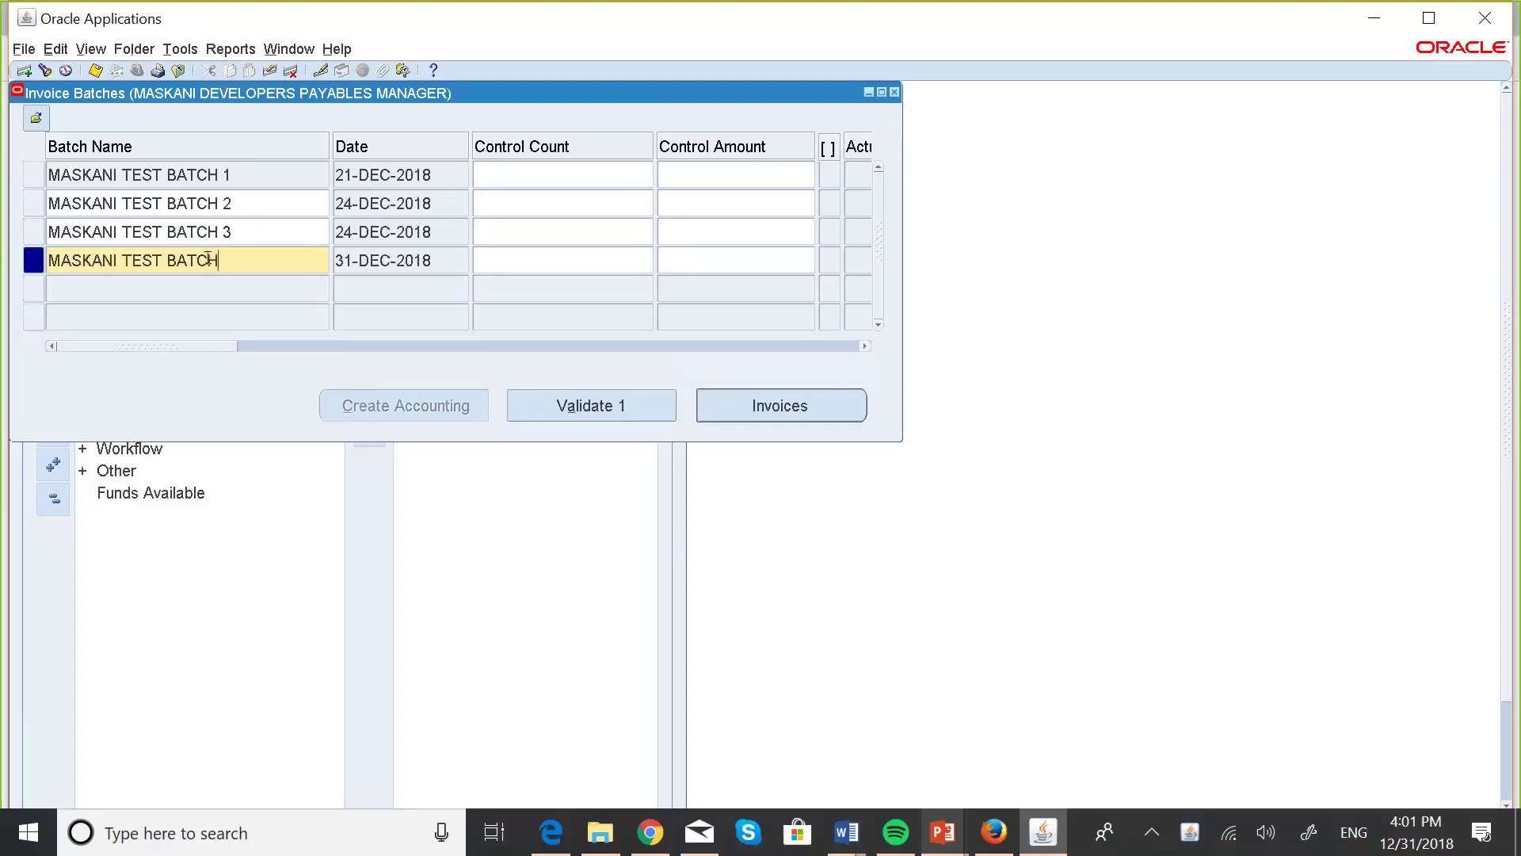
type(" 4")
left_click(746, 405)
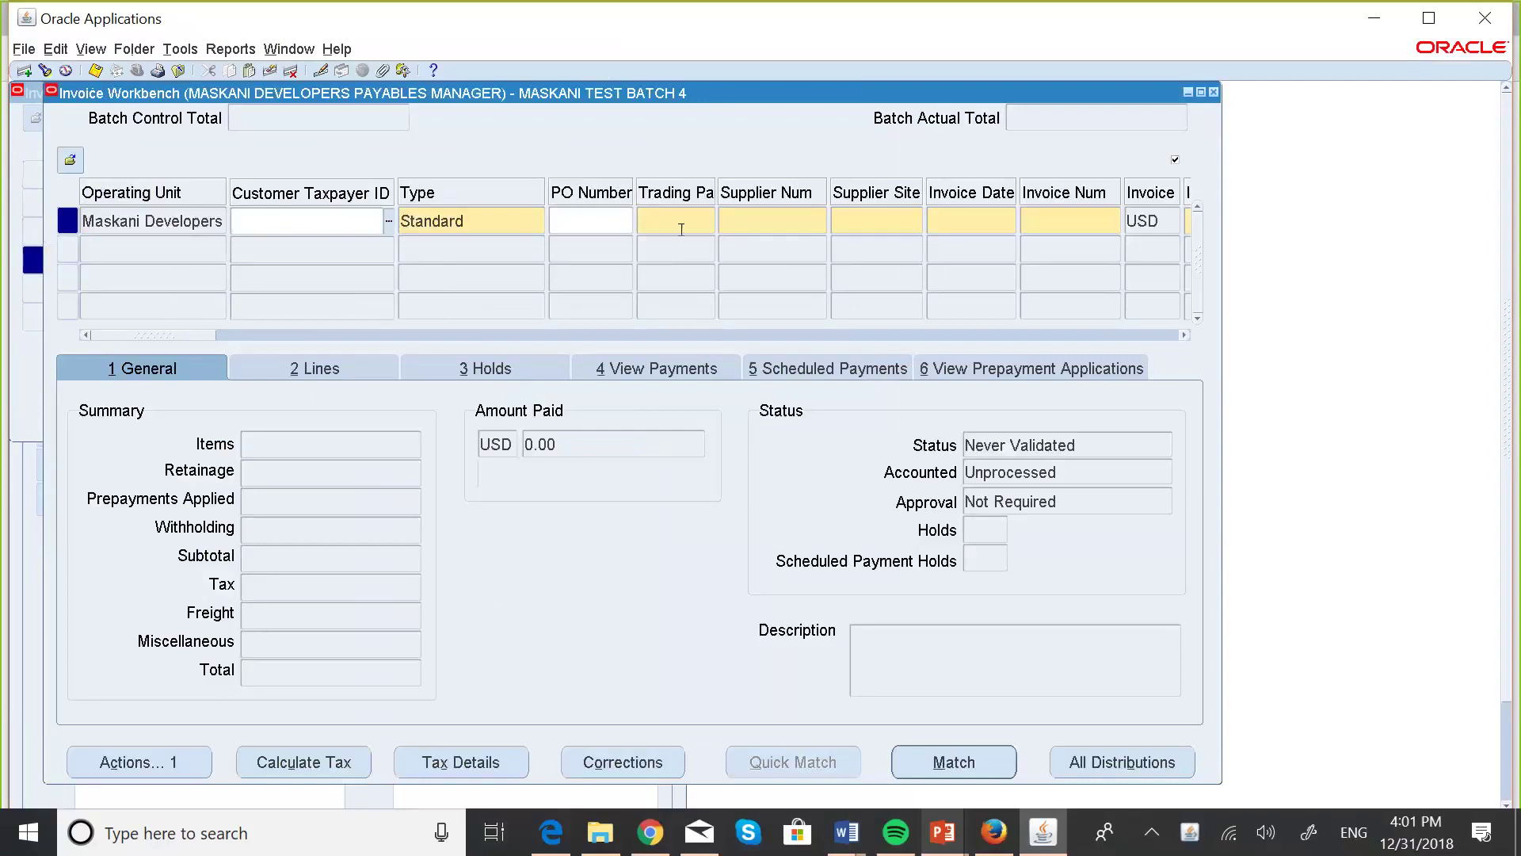
Enter Mjengo as the invoice's trading partner and set the invoice date to 31-DEC-2018
left_click(664, 223)
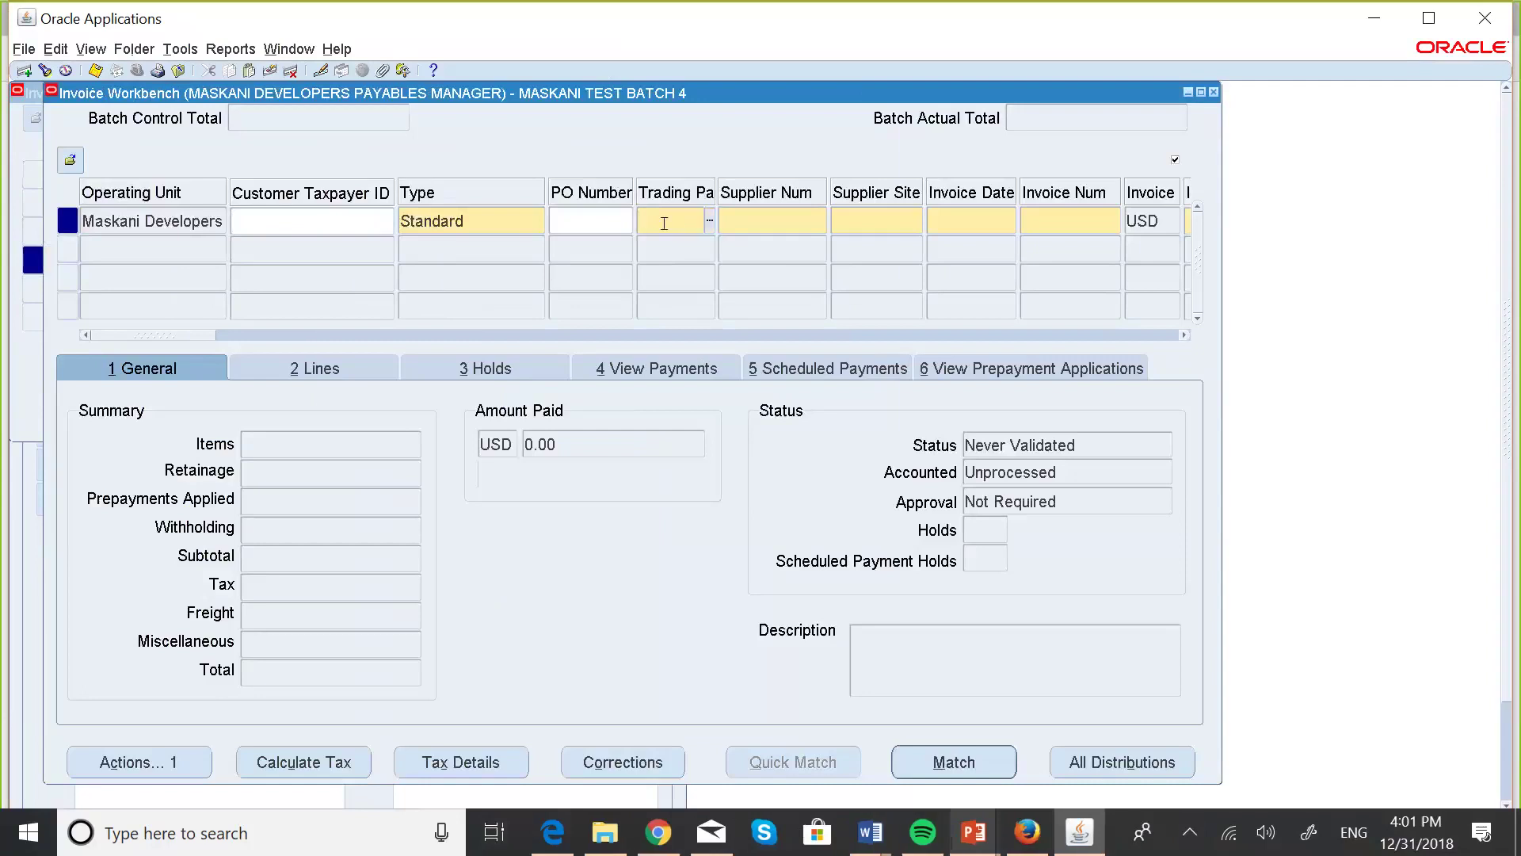
type("Mje")
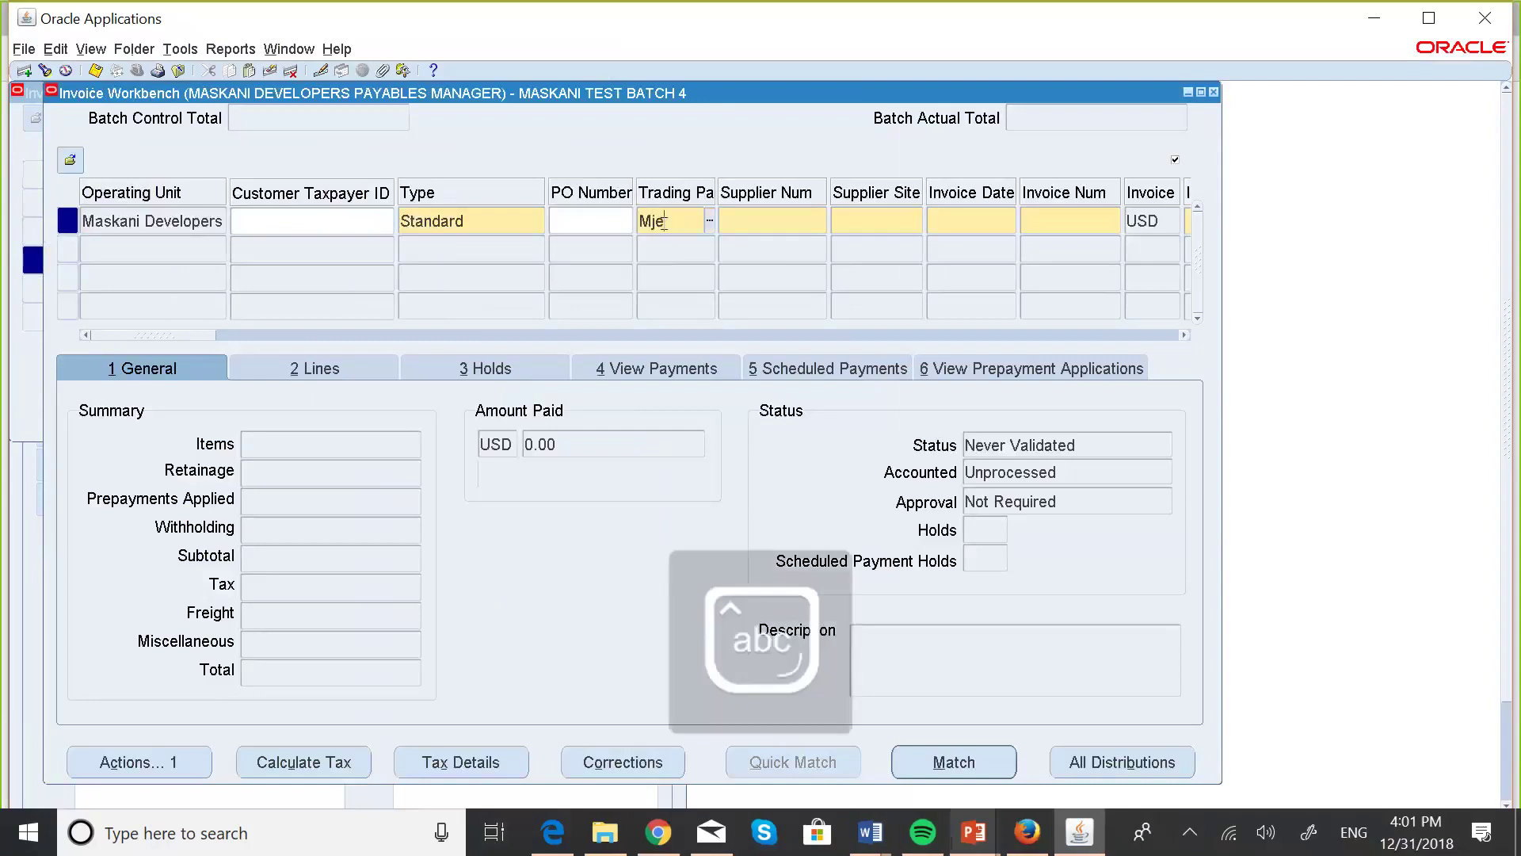
type("ngo")
key("Tab")
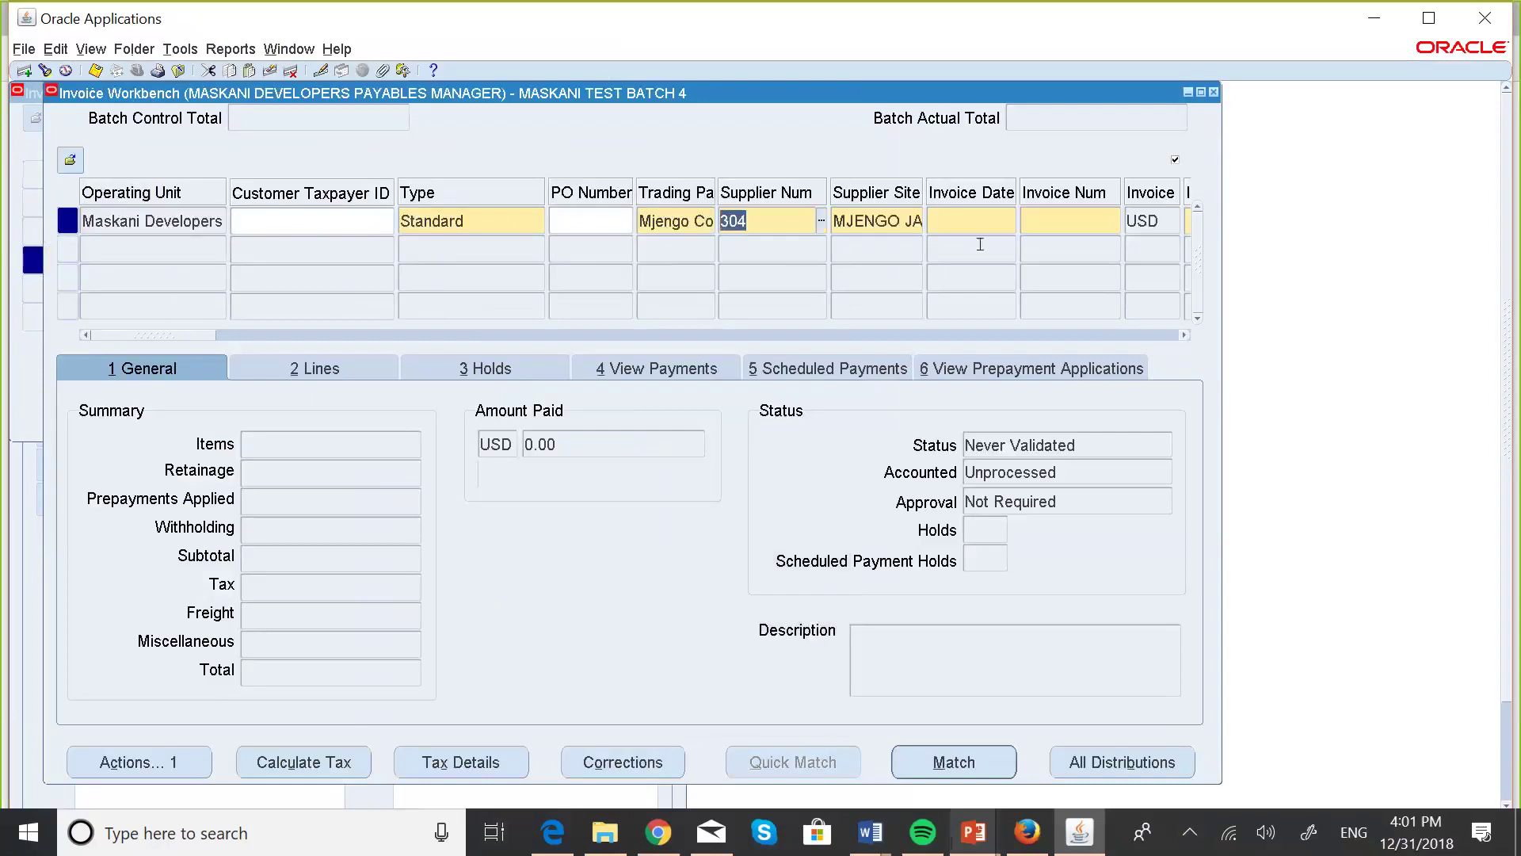
left_click(971, 221)
left_click(1011, 221)
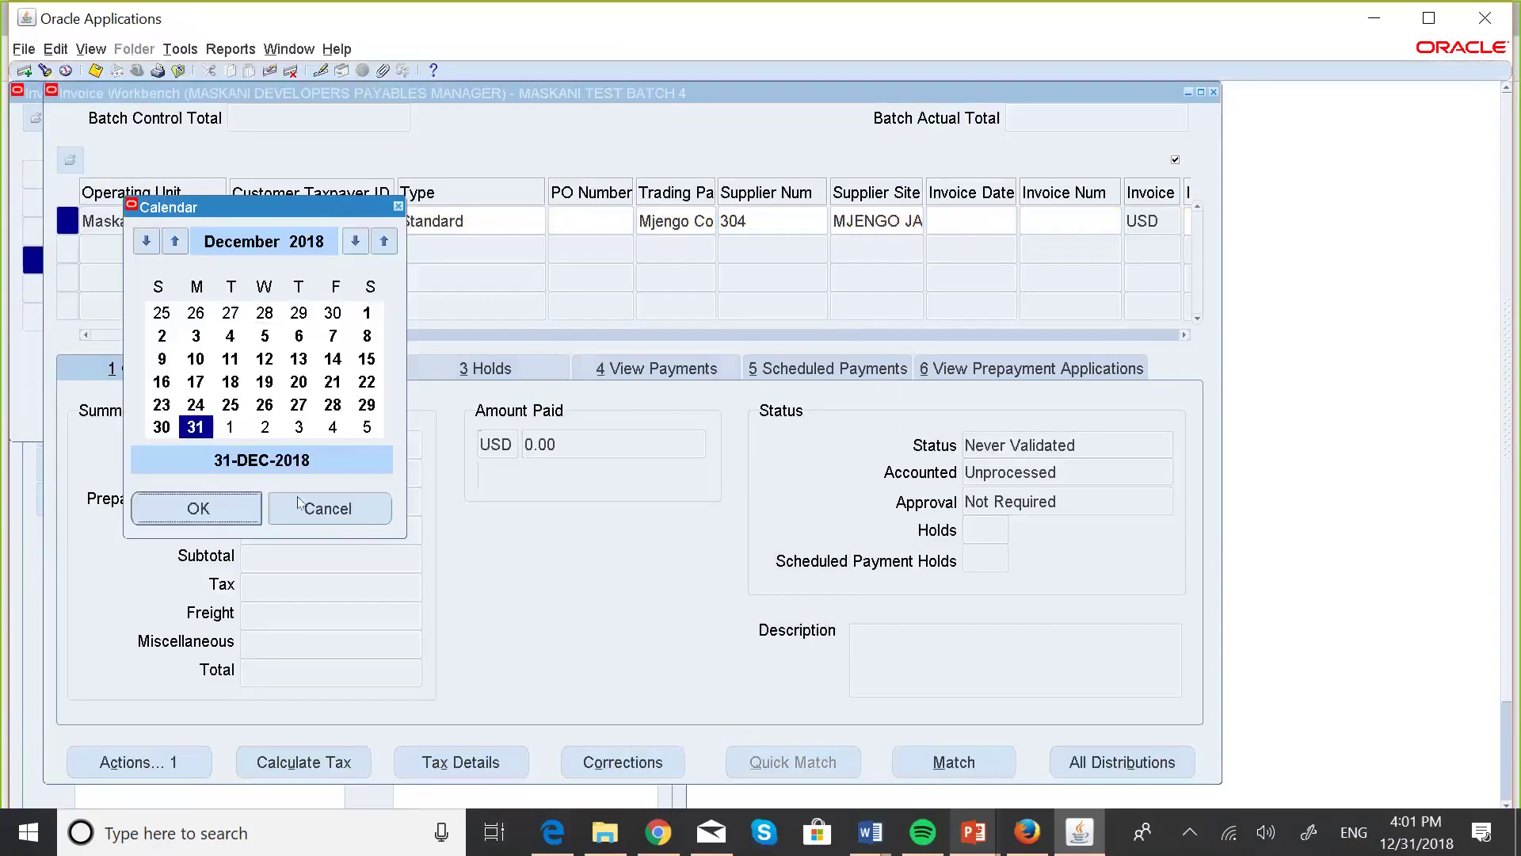
left_click(227, 515)
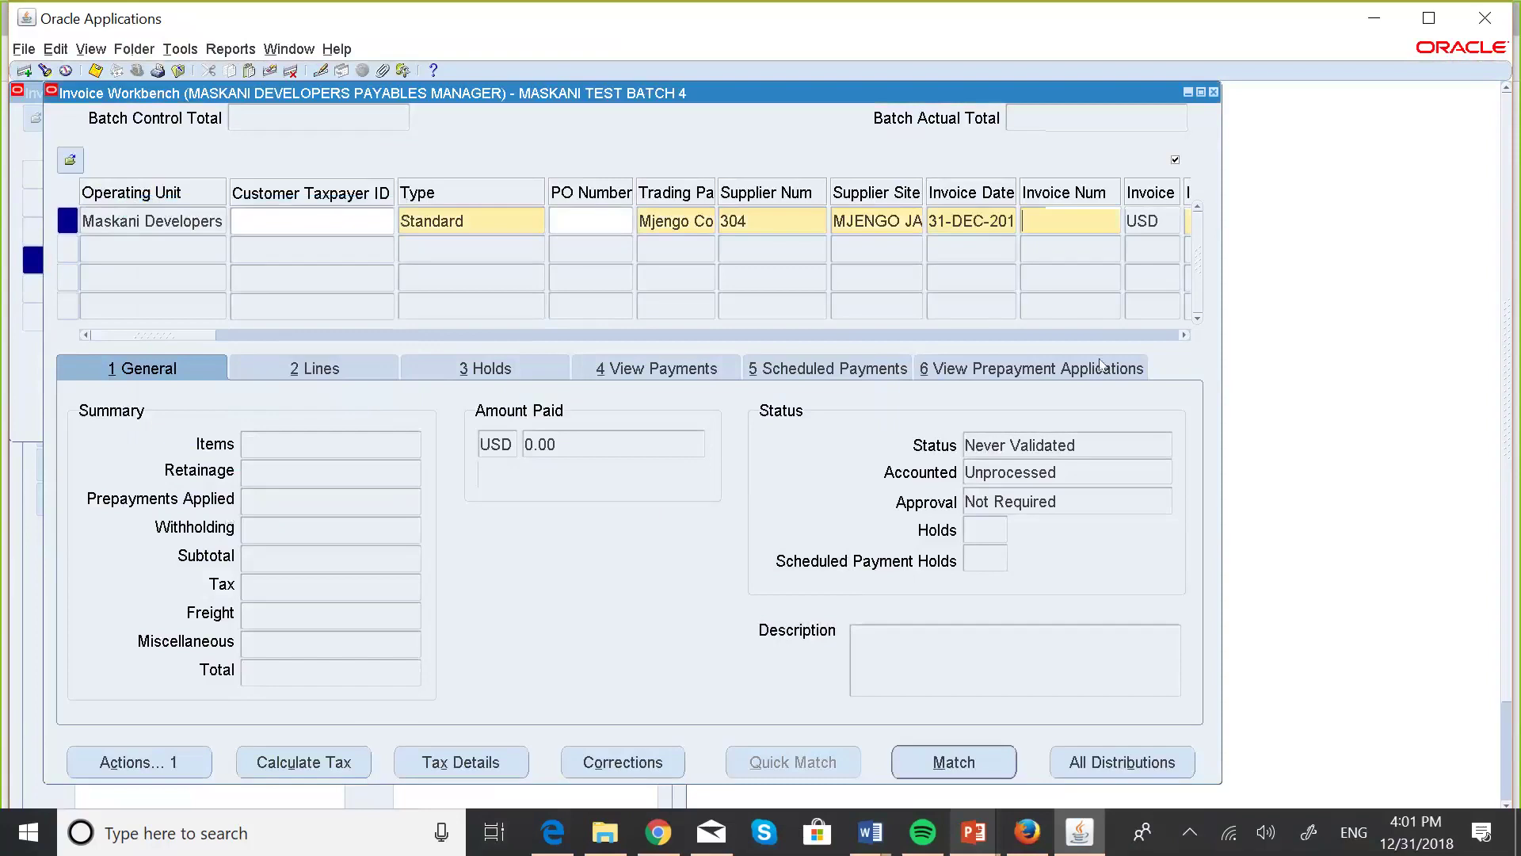
Set the invoice number to MJ1005 and the invoice amount to 50
left_click(1184, 335)
left_click(1184, 335)
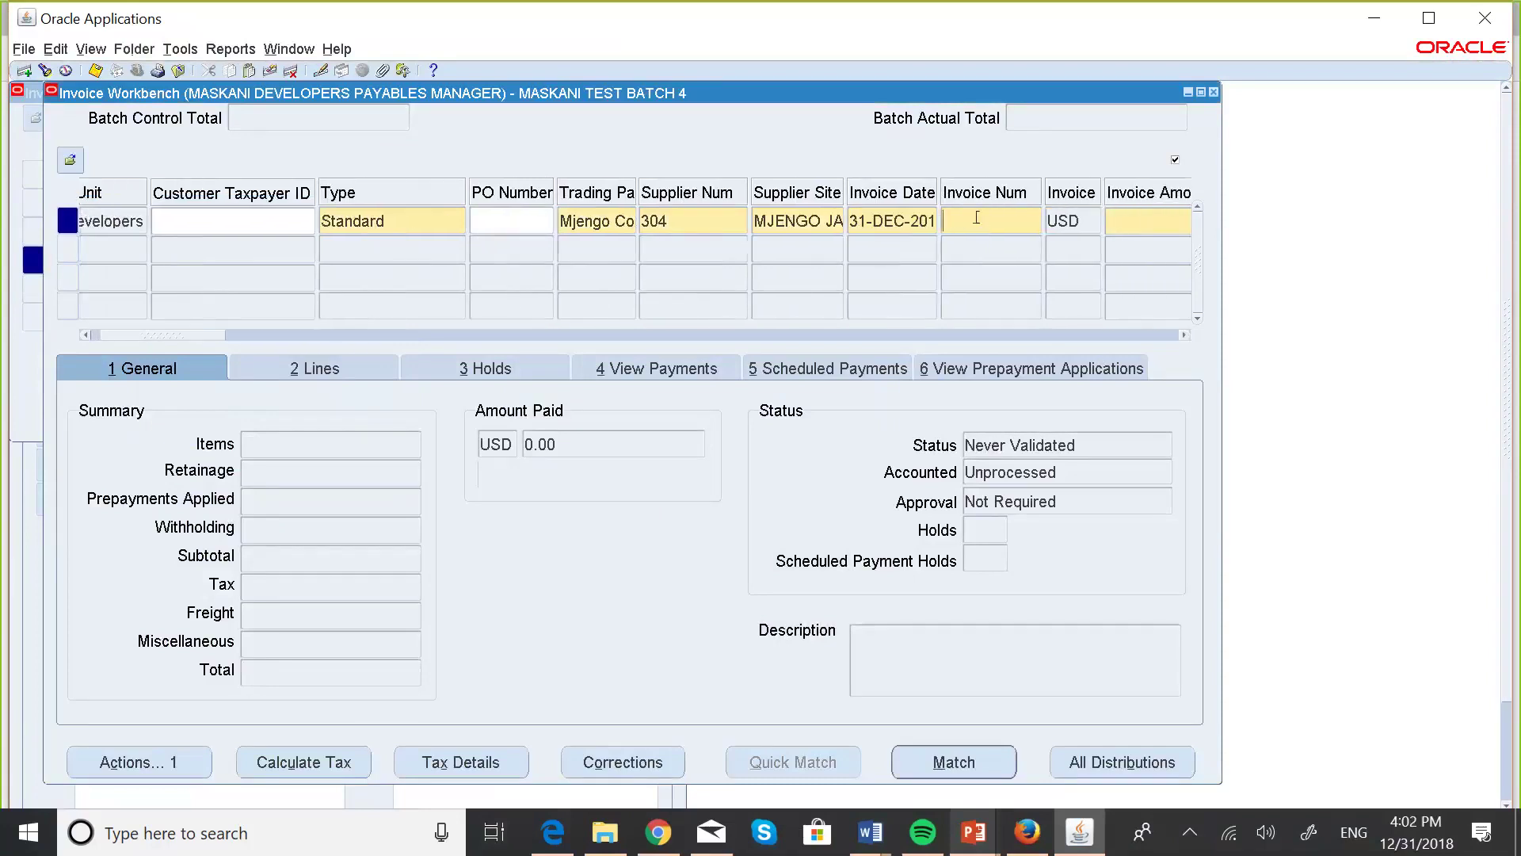
key("Caps_Lock")
type("MJ")
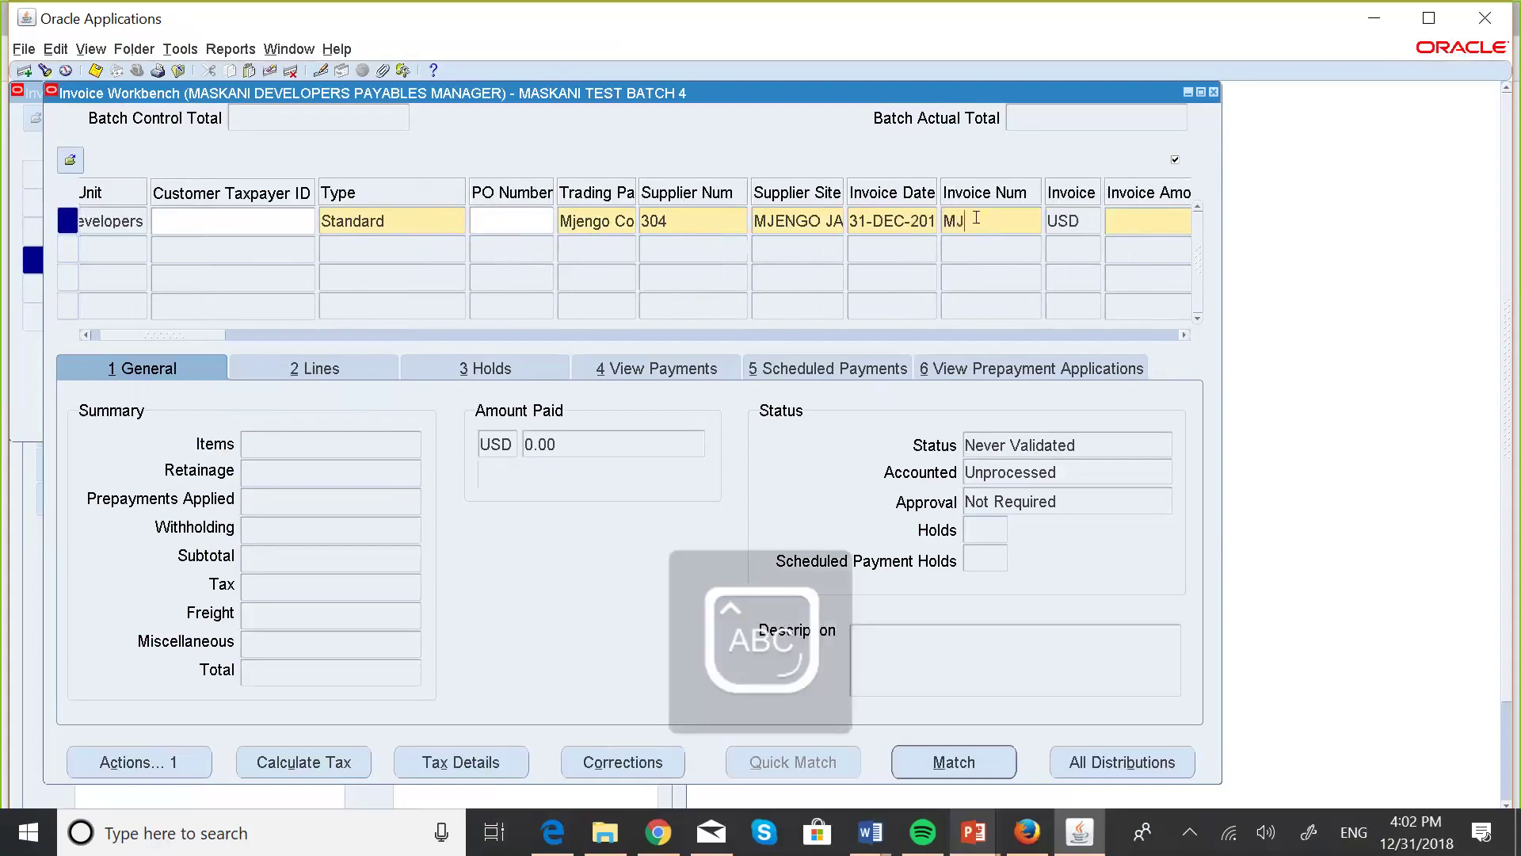
type("100")
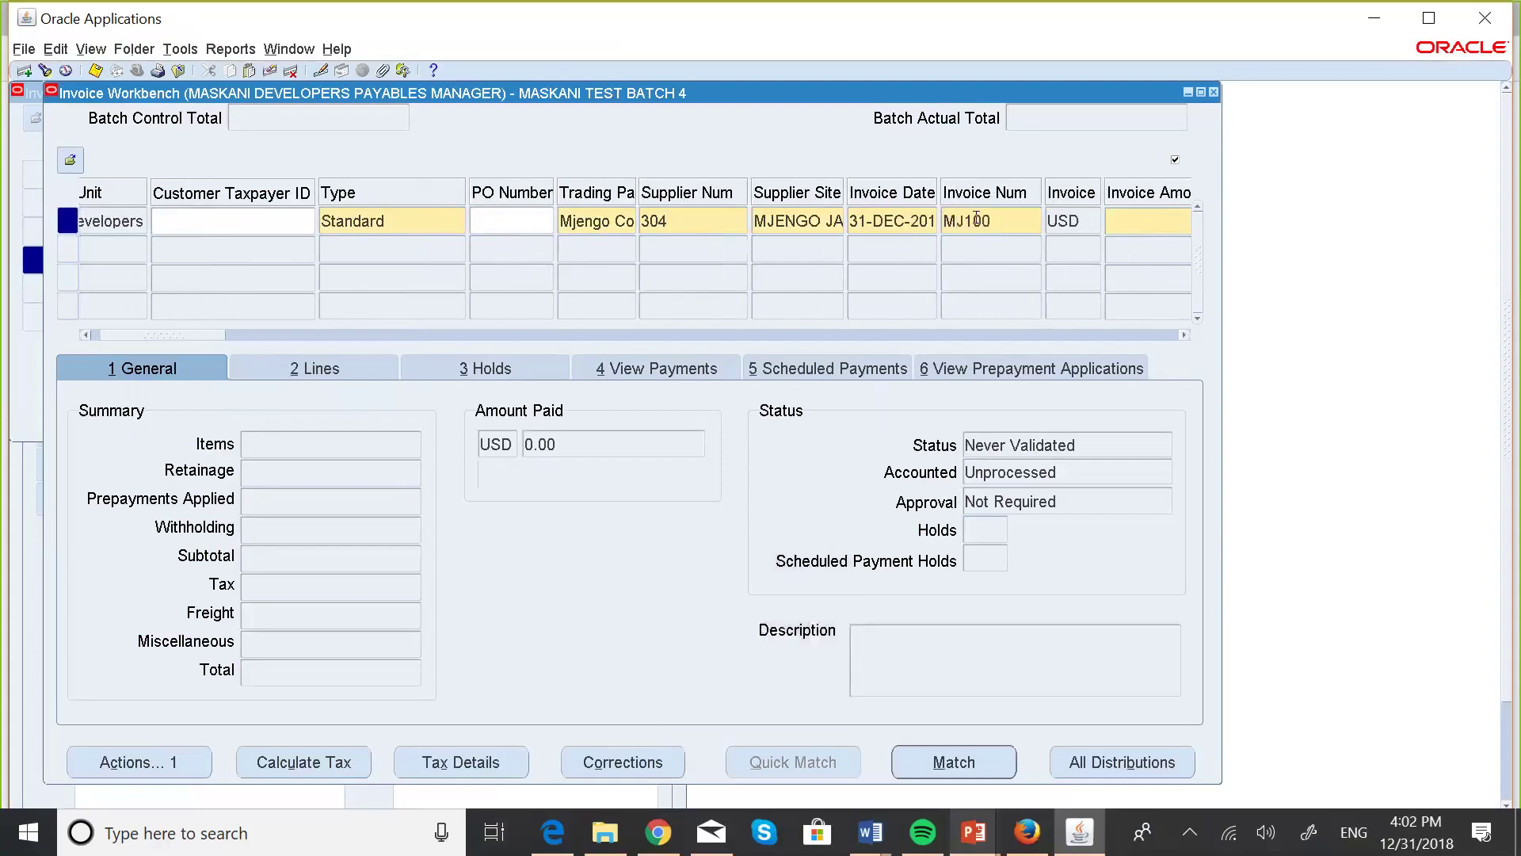
type("5")
left_click(1143, 229)
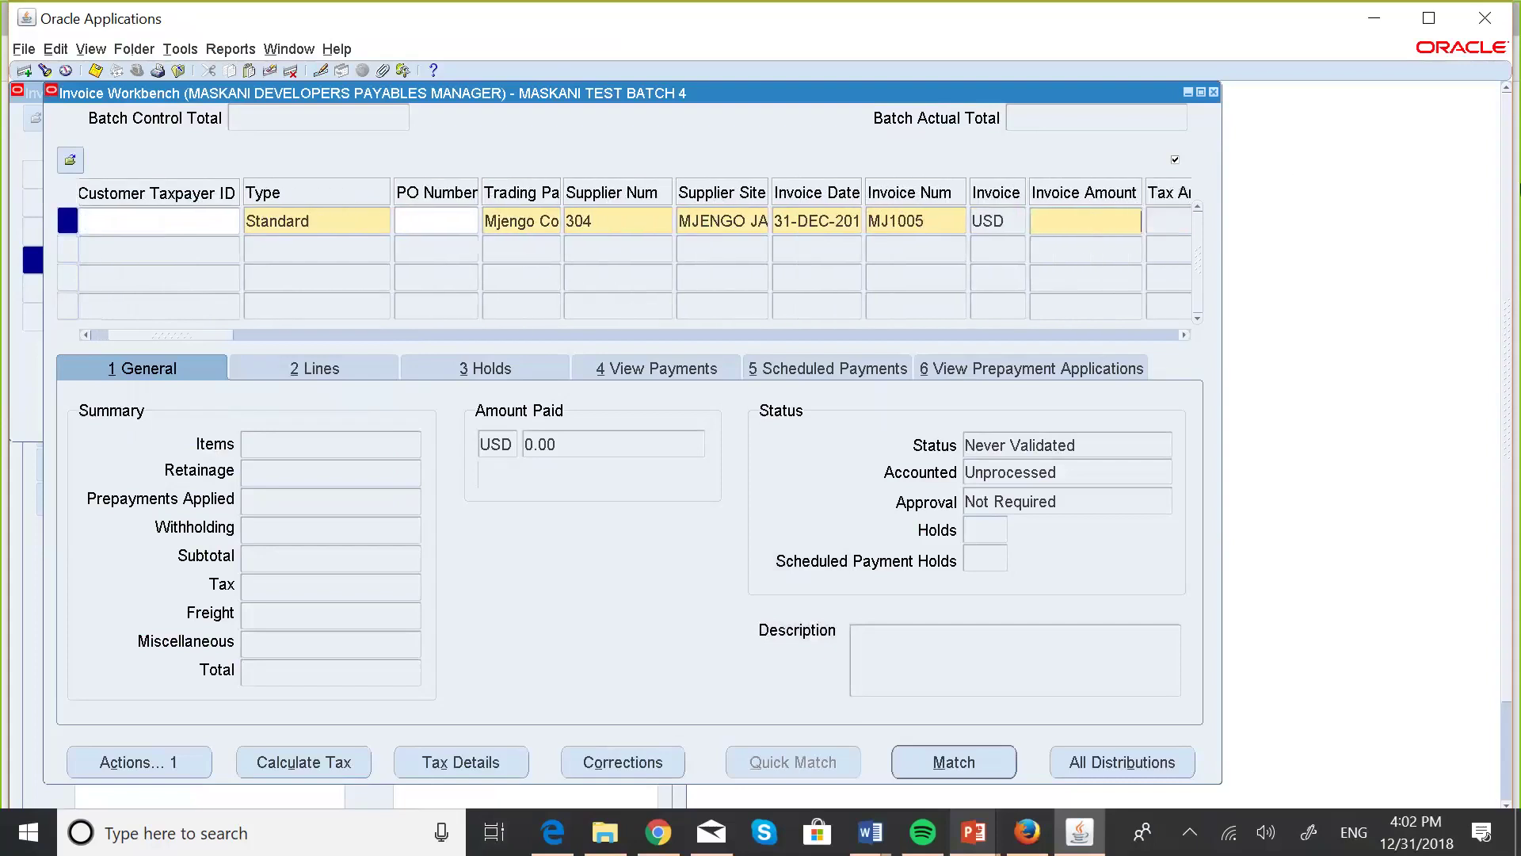
left_click(1392, 204)
left_click(1034, 221)
type("50")
Set the payment terms of invoice MJ1005 to MASKANI NET 30
left_click(1186, 336)
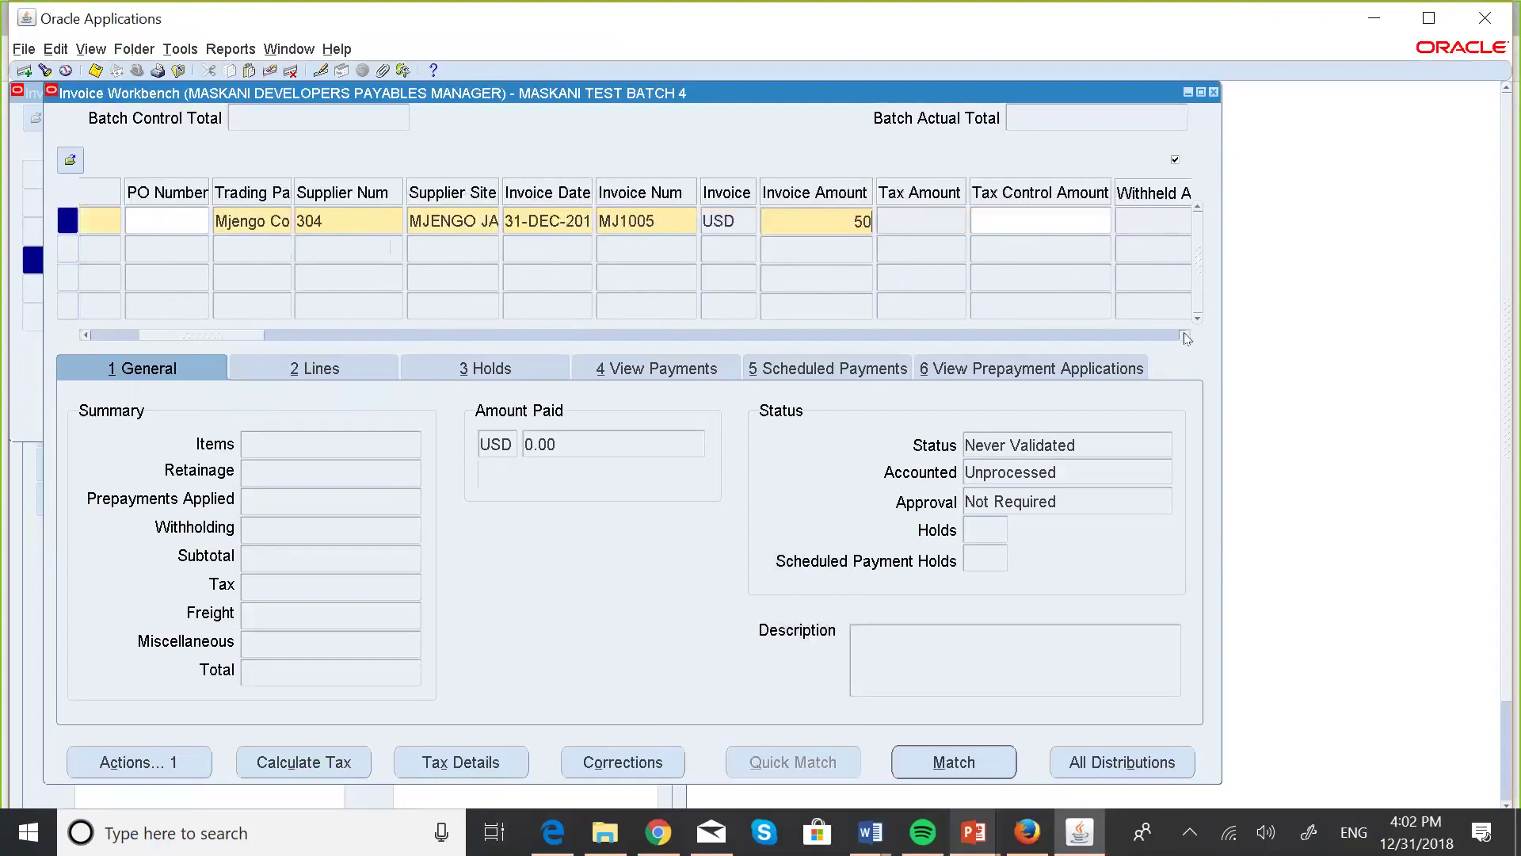
left_click(1186, 336)
left_click(1186, 336)
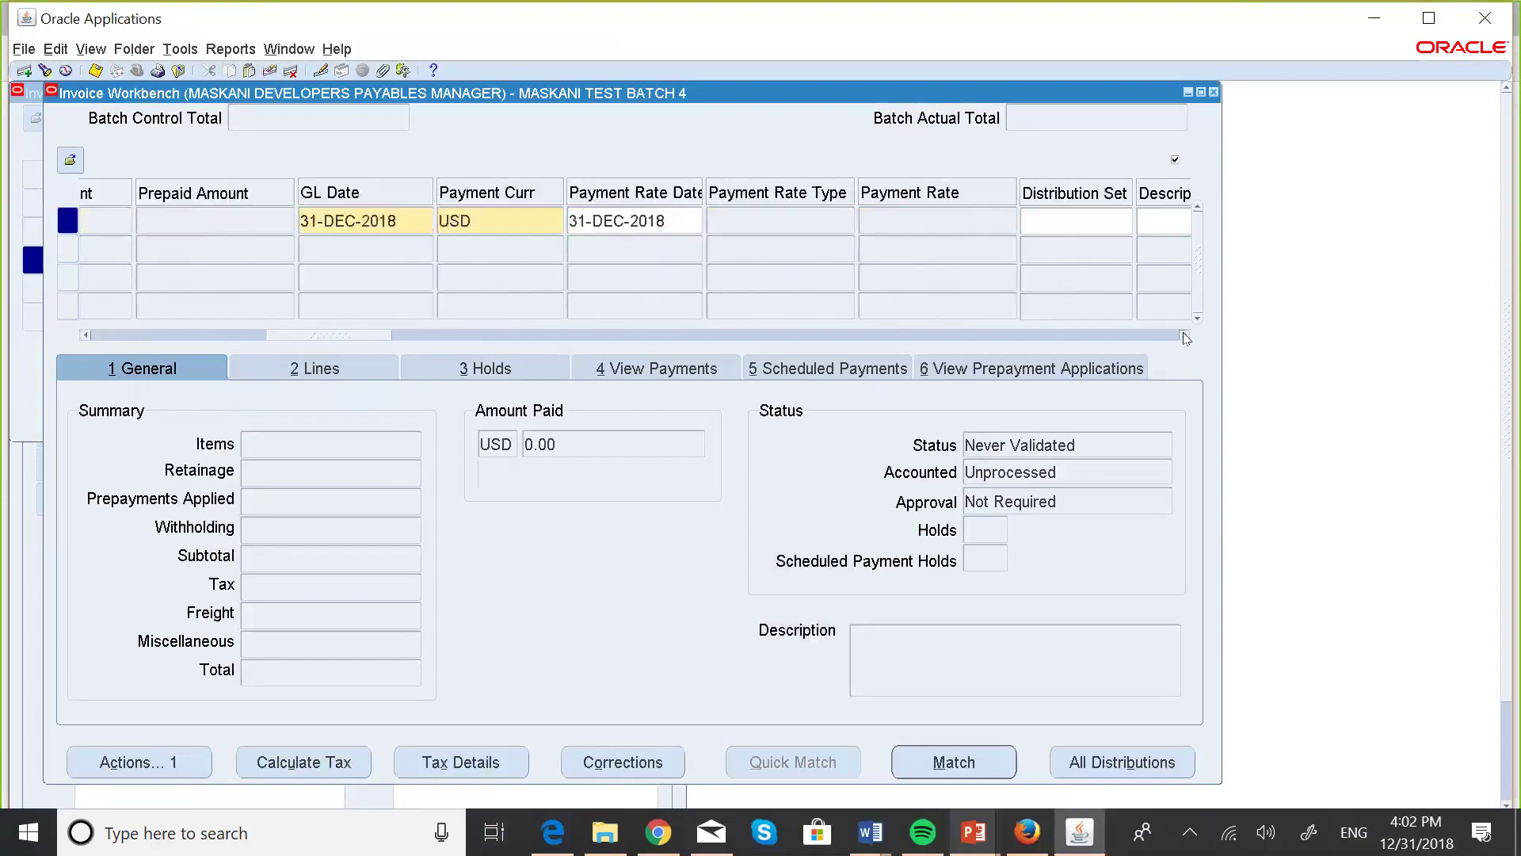
left_click(1186, 336)
left_click(1186, 336)
left_click(1186, 336)
left_click(1186, 336)
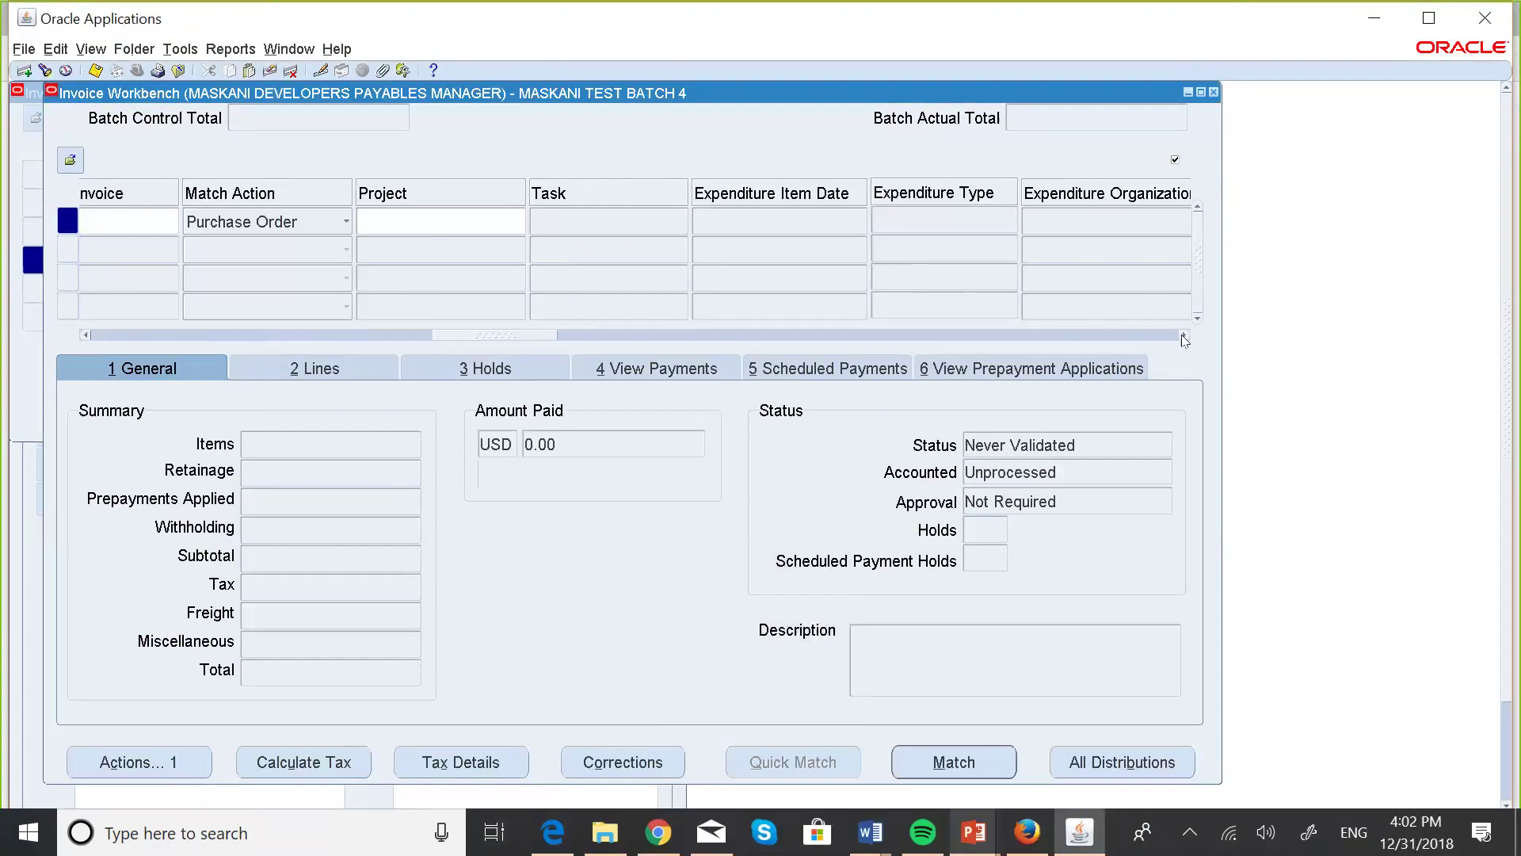
left_click(1186, 336)
left_click(1186, 336)
left_click(1185, 337)
left_click(1184, 337)
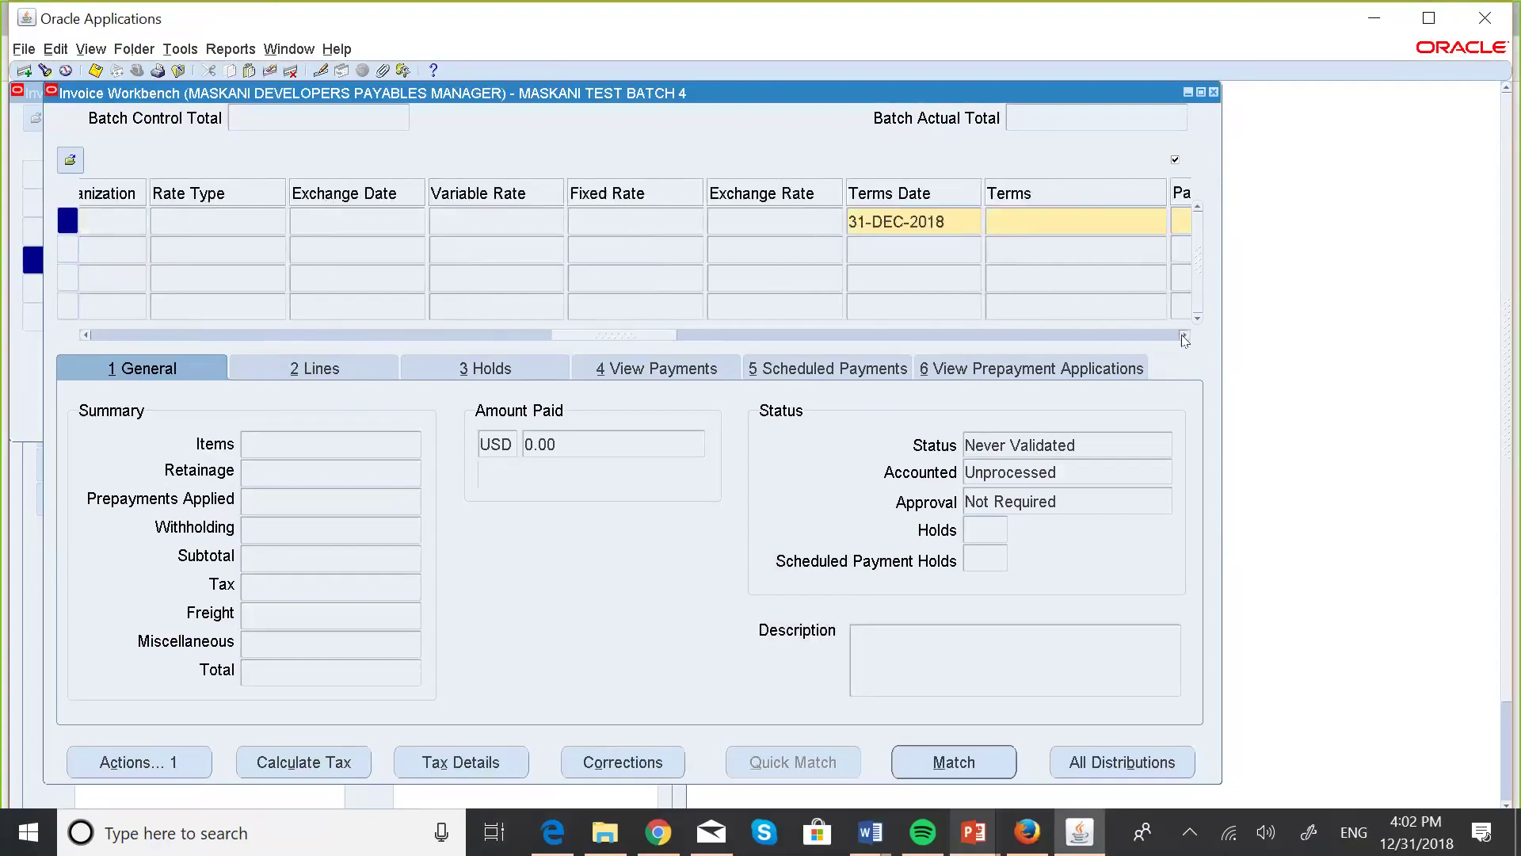
left_click(1184, 337)
left_click(1185, 337)
left_click(1185, 337)
left_click(1185, 337)
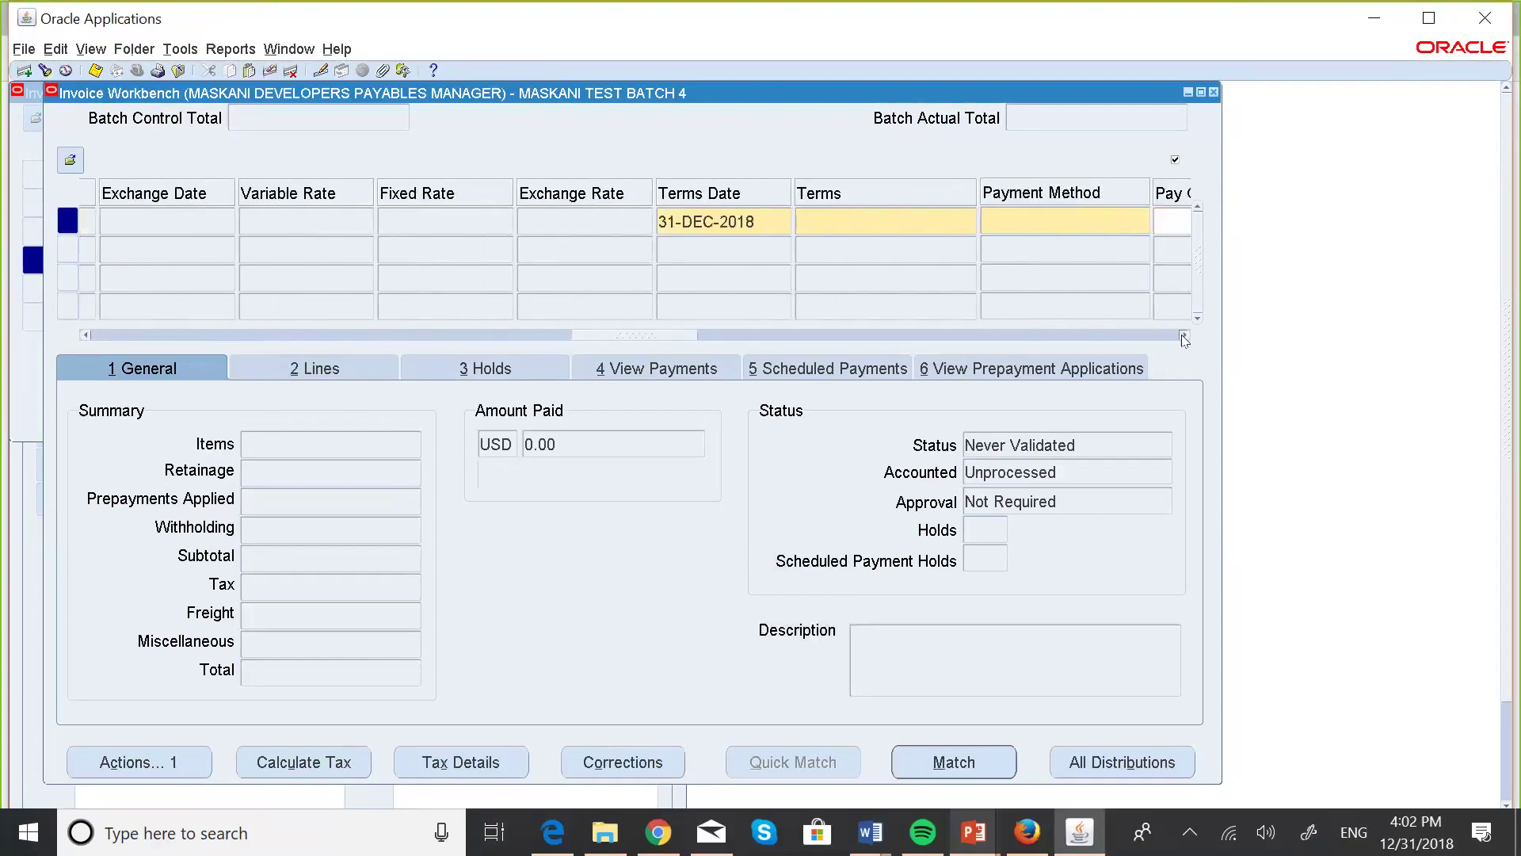
left_click(1184, 337)
left_click(1184, 337)
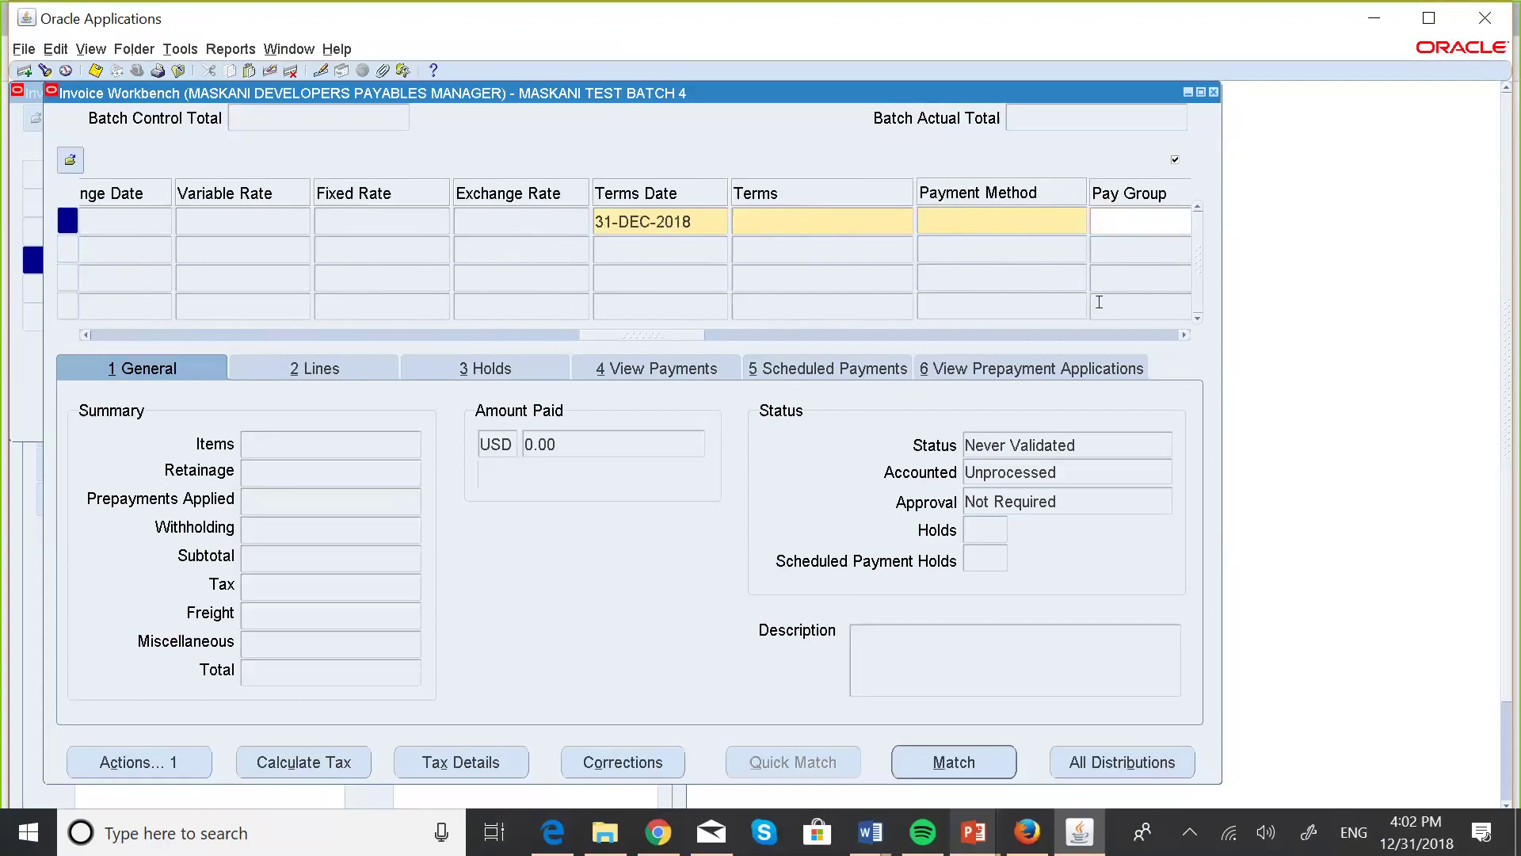
left_click(792, 212)
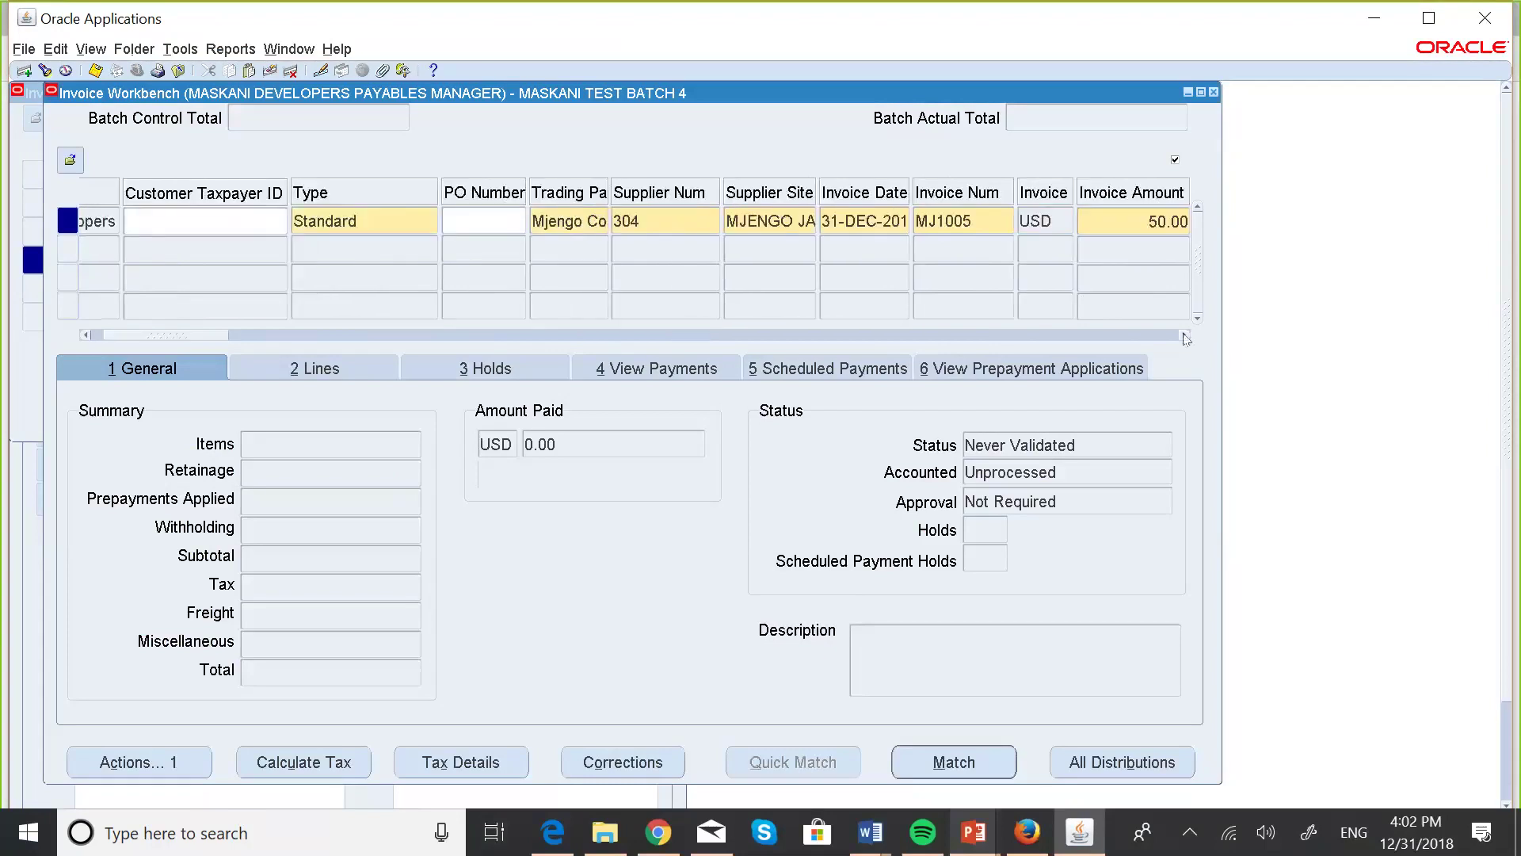
left_click(1184, 337)
left_click(1184, 337)
left_click(1185, 337)
left_click(1185, 337)
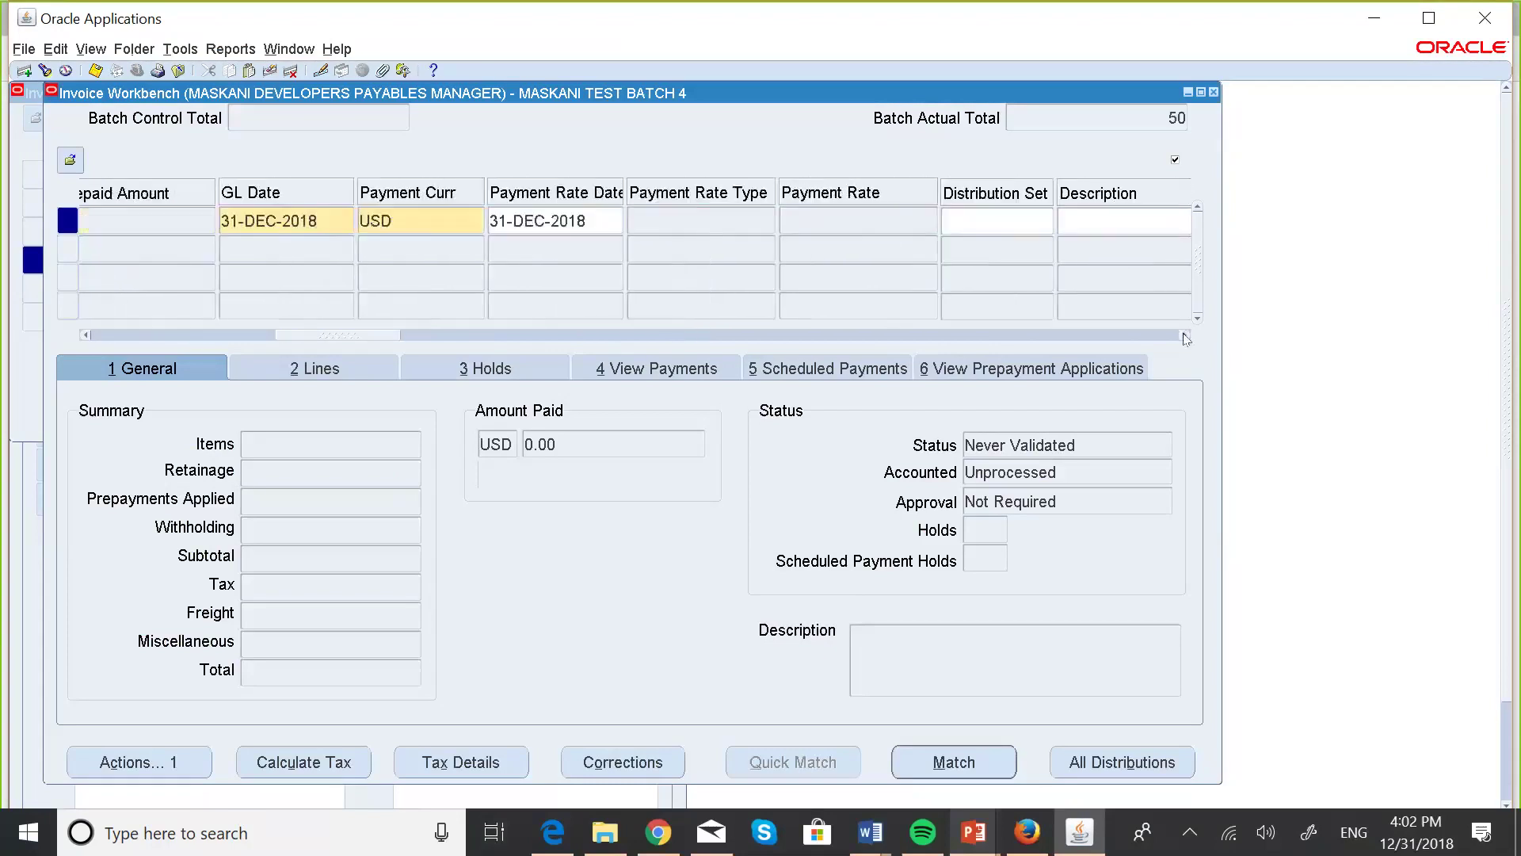
left_click(1185, 337)
left_click(1185, 337)
left_click(1185, 337)
left_click(1185, 337)
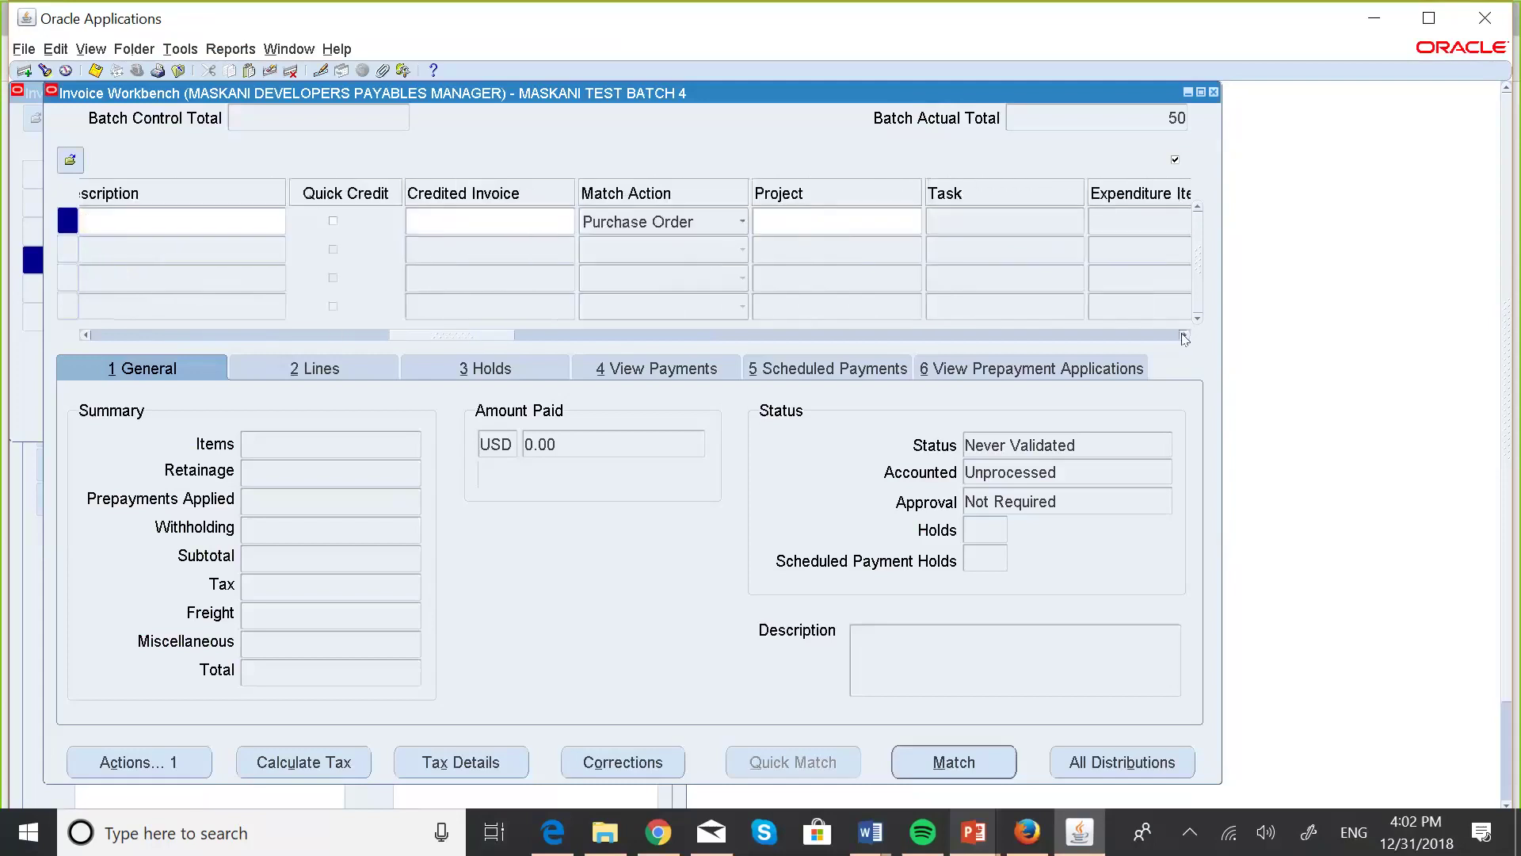
left_click(1185, 337)
left_click(1185, 337)
left_click(1185, 337)
left_click(1184, 336)
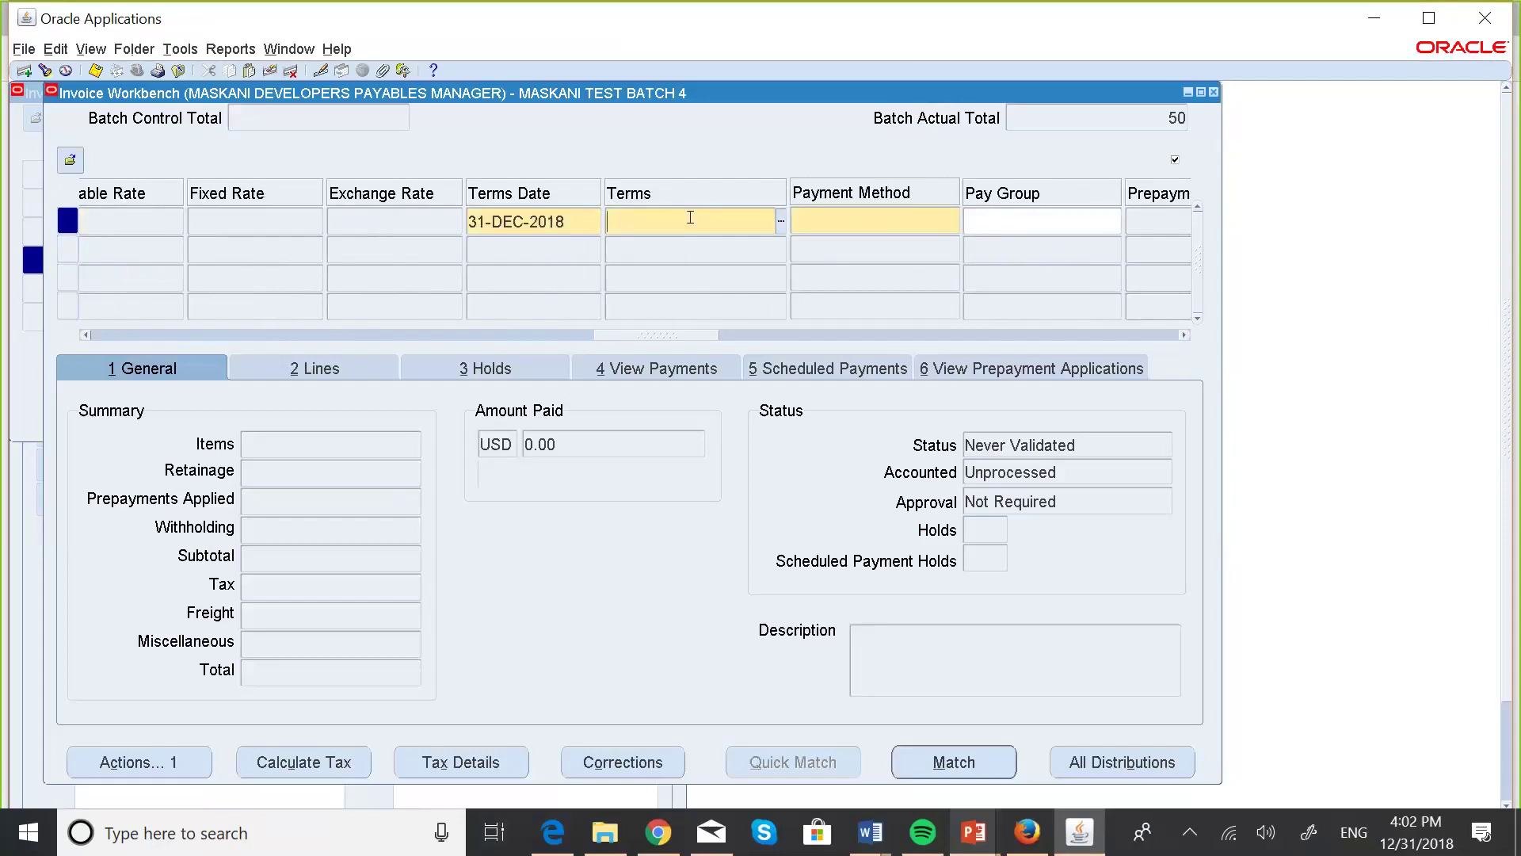
type("MASKA")
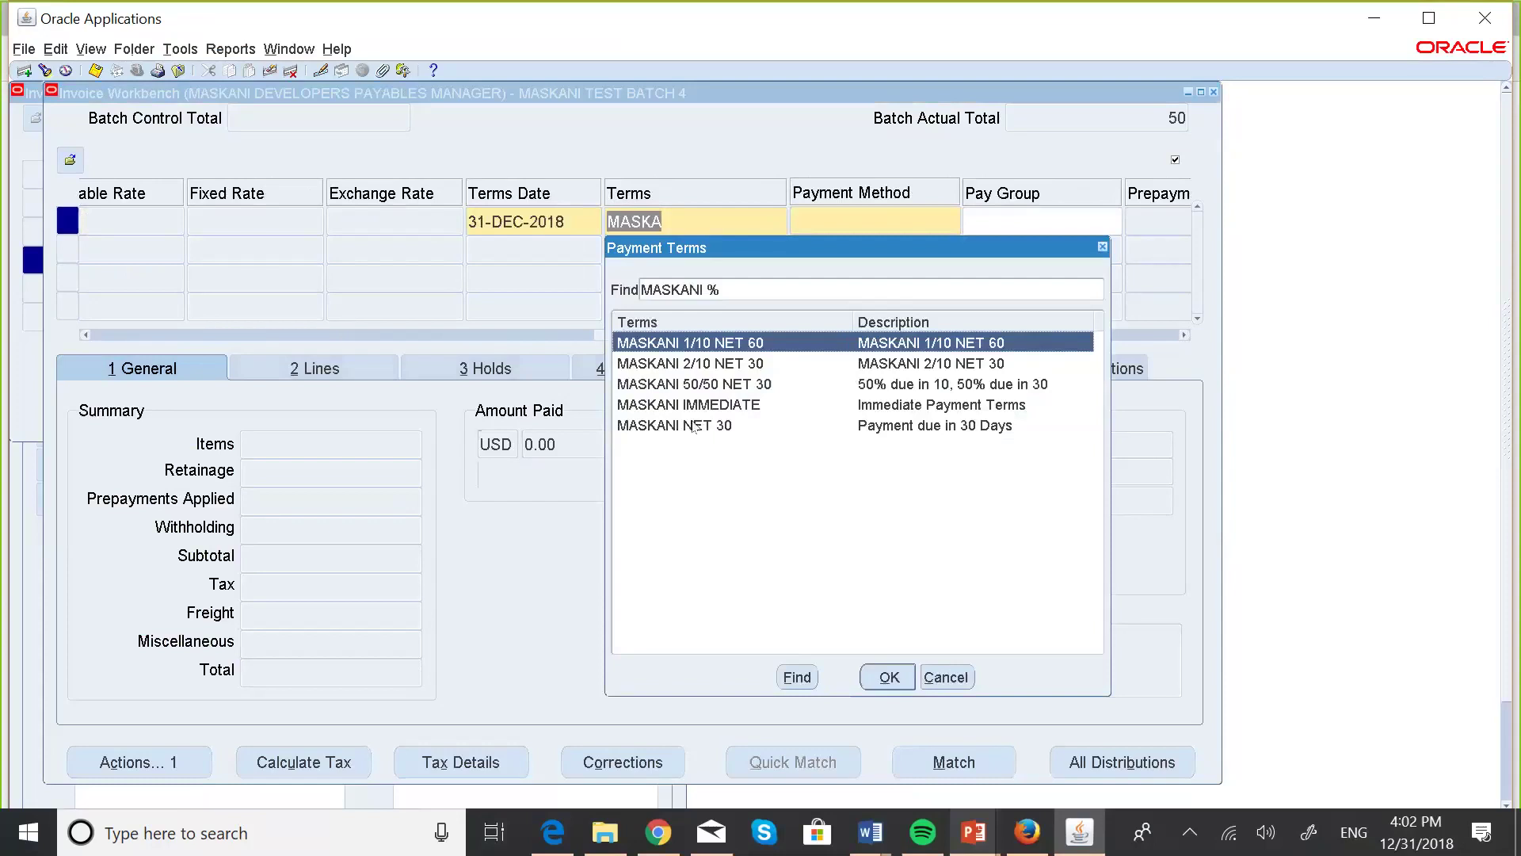
left_click(730, 425)
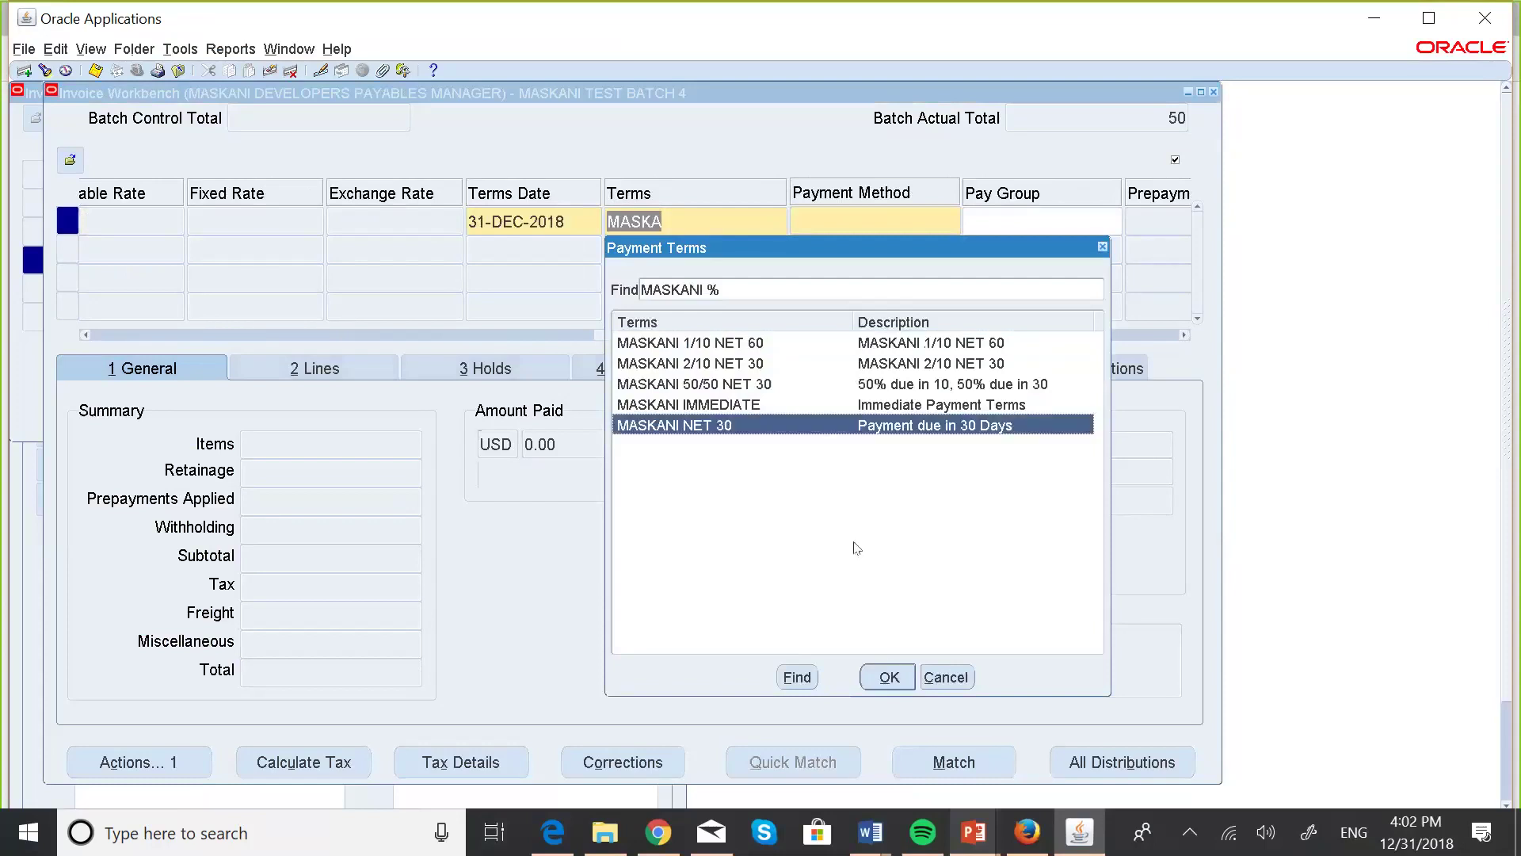
left_click(887, 670)
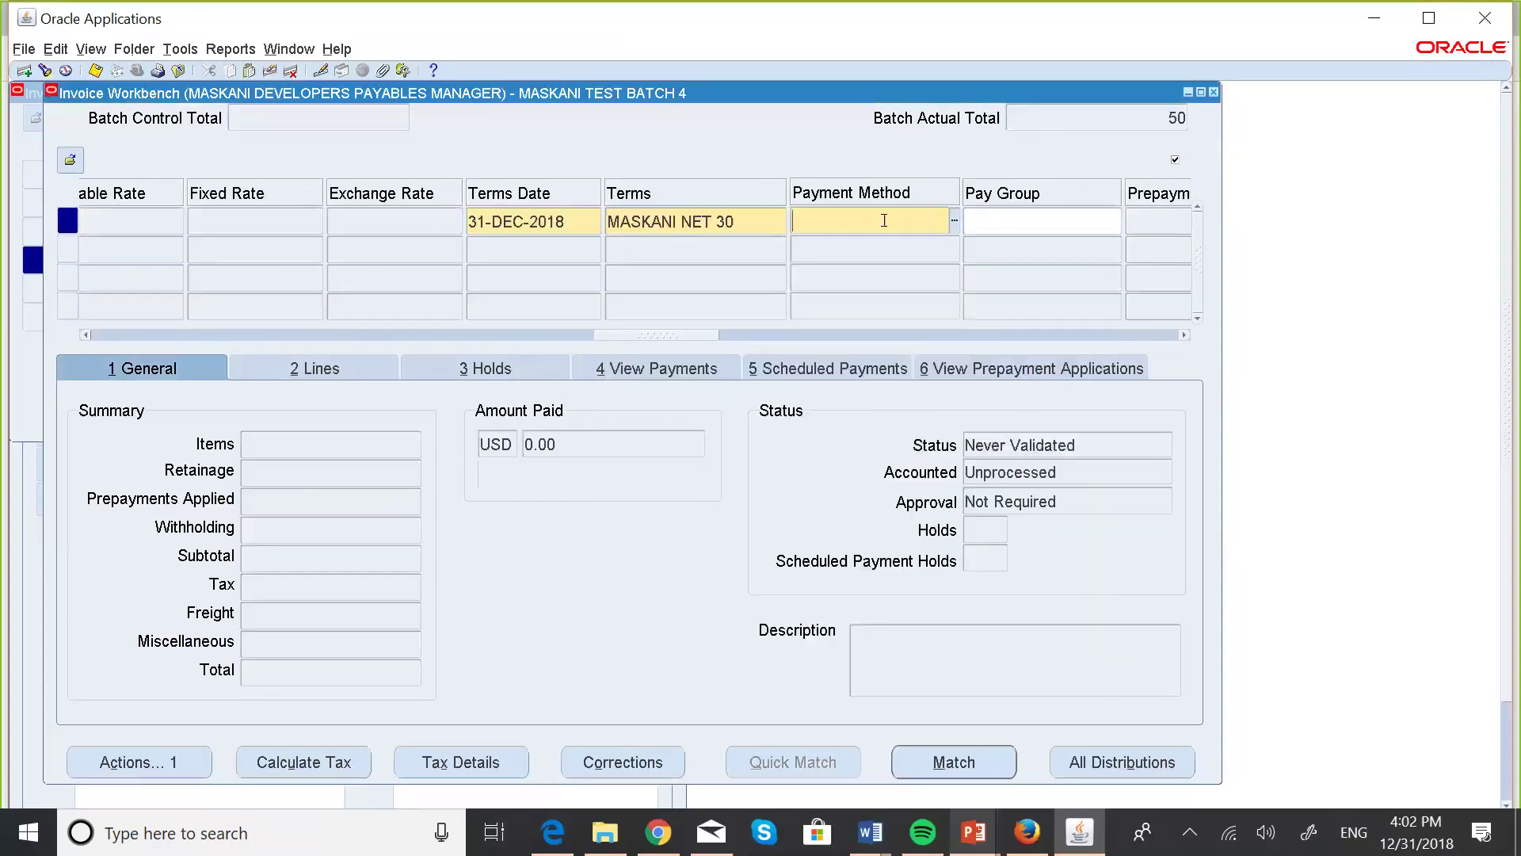
Set the invoice's payment method to Check and save the invoice
left_click(954, 221)
left_click(836, 366)
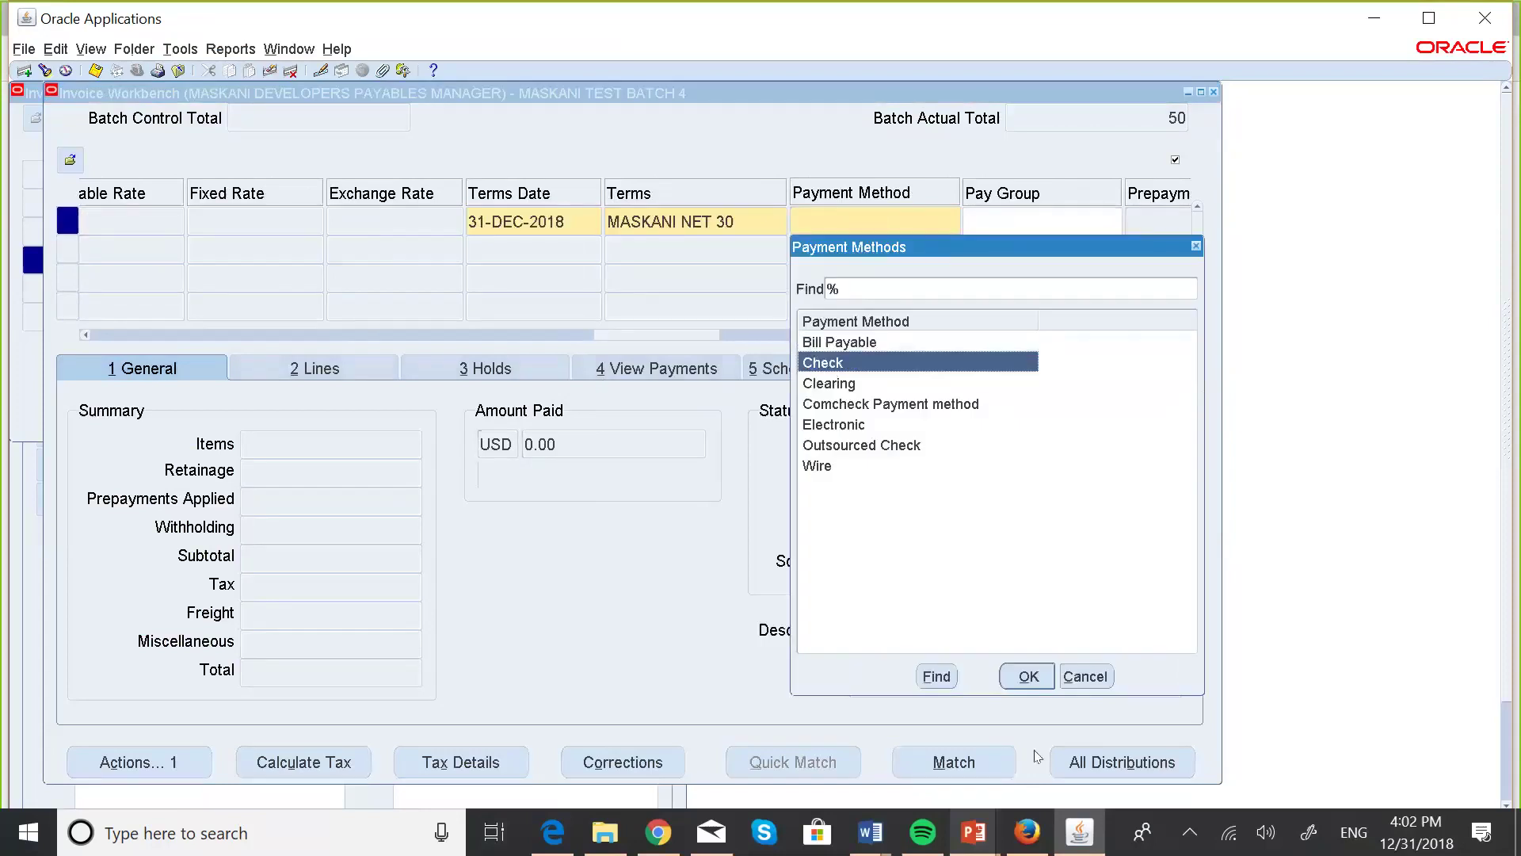
left_click(1029, 676)
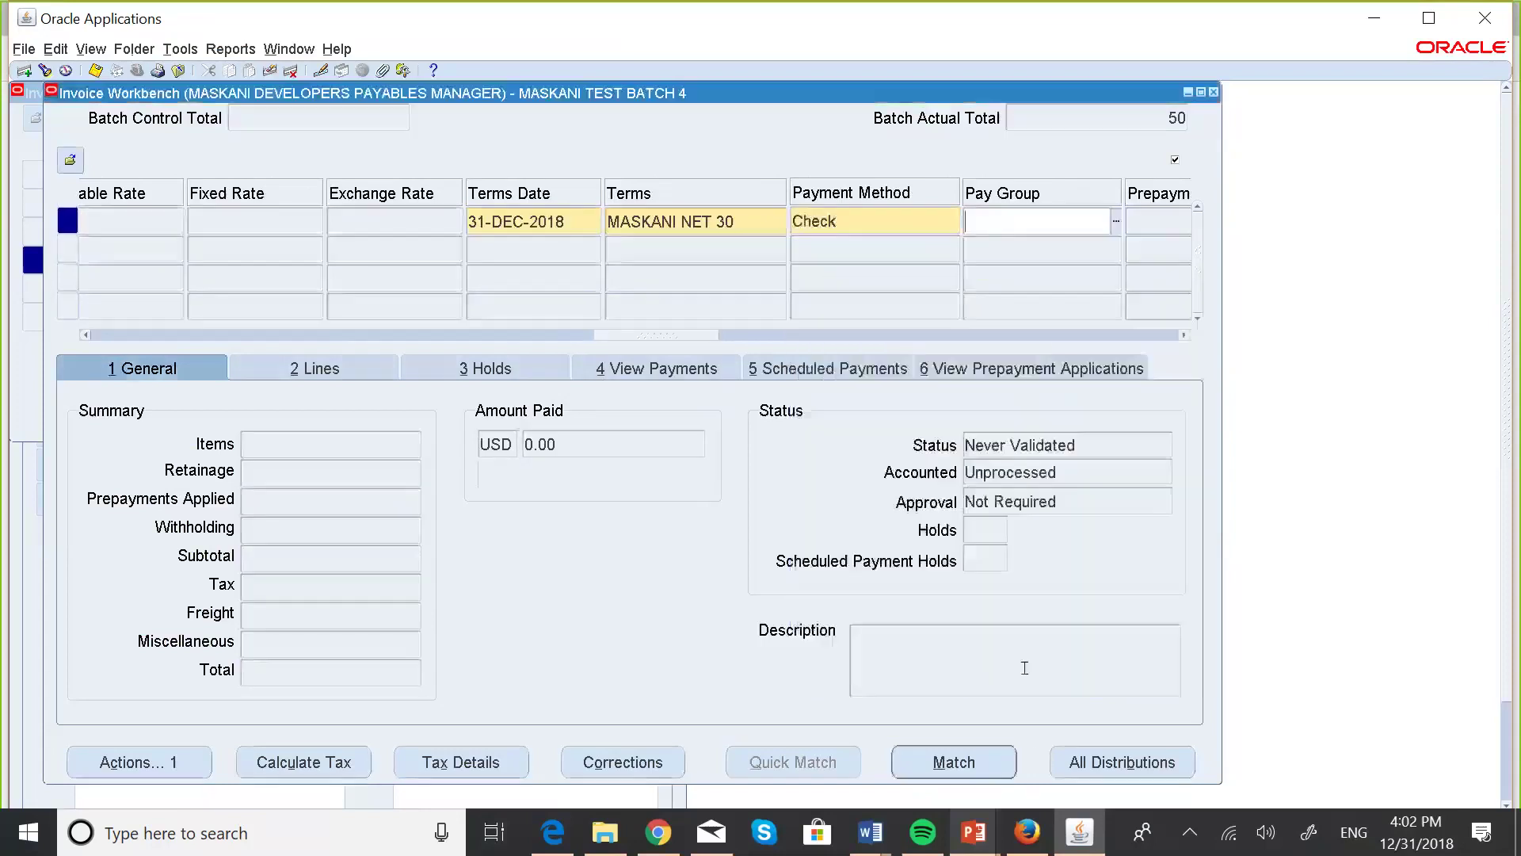
left_click(825, 220)
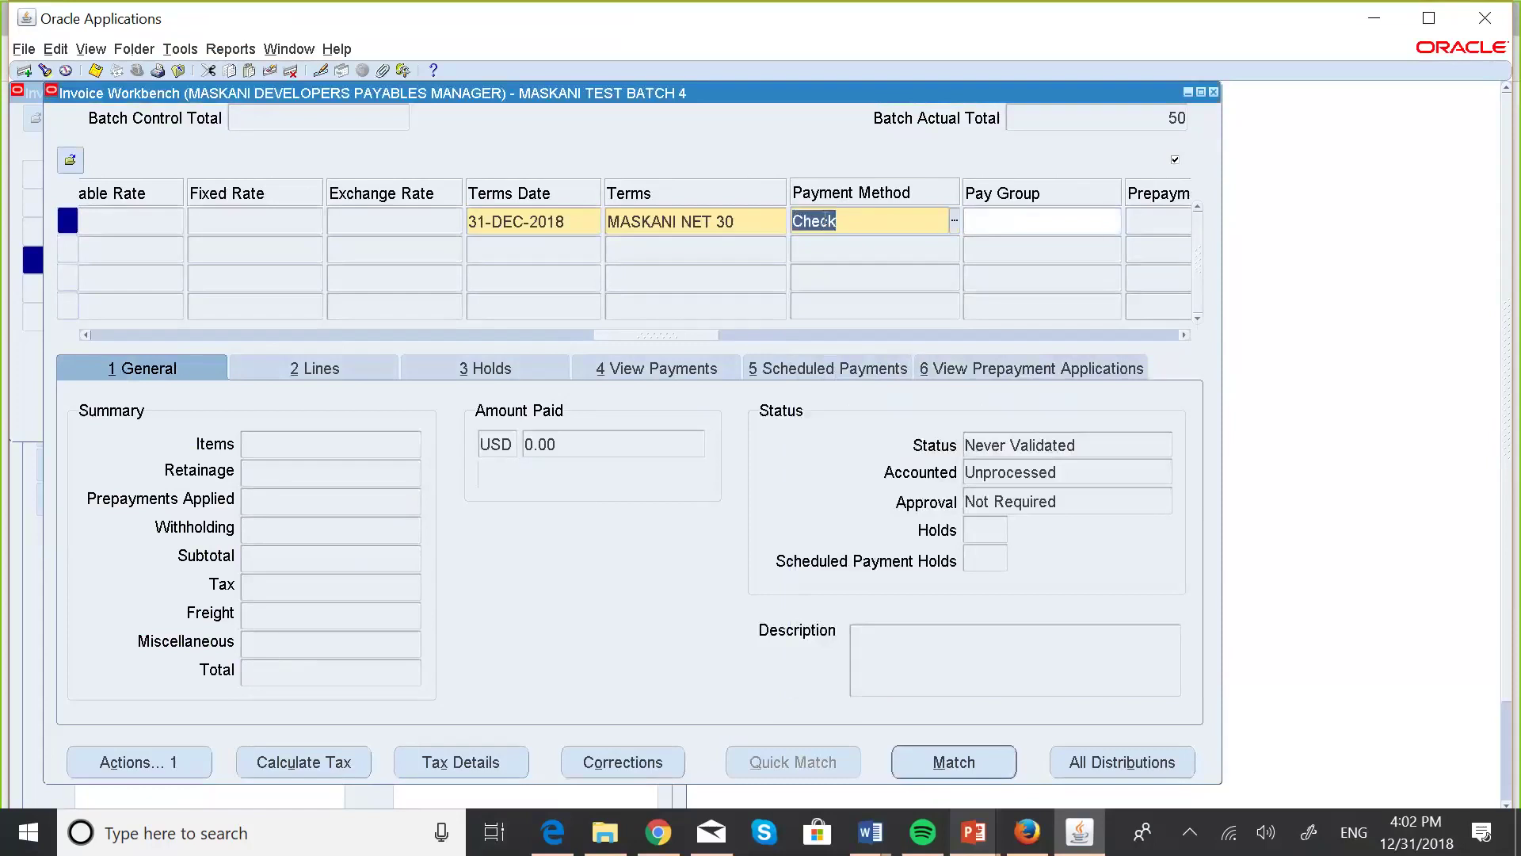
left_click(95, 70)
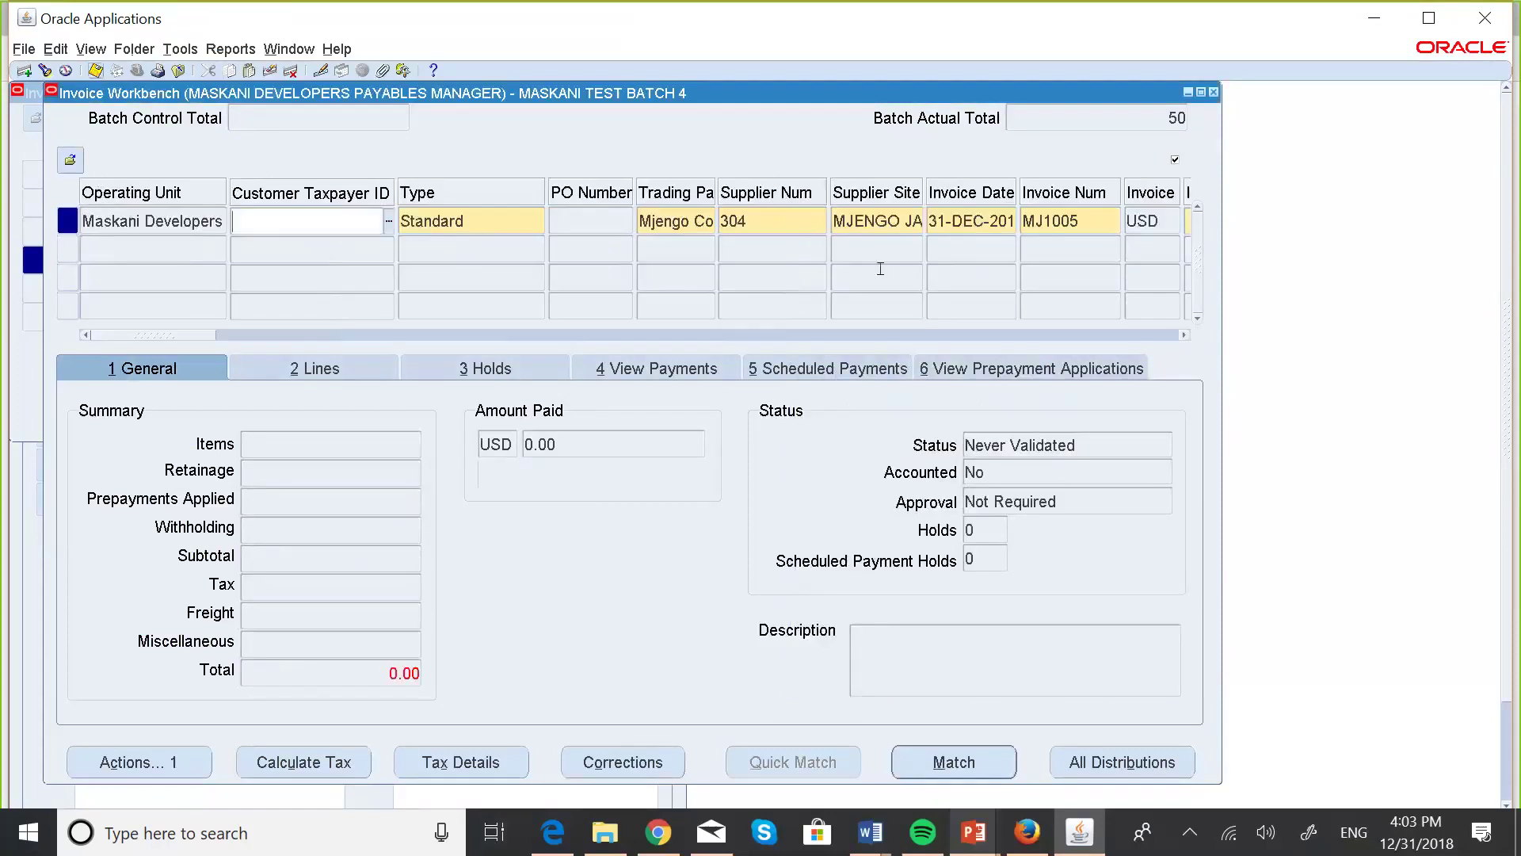
left_click(1183, 335)
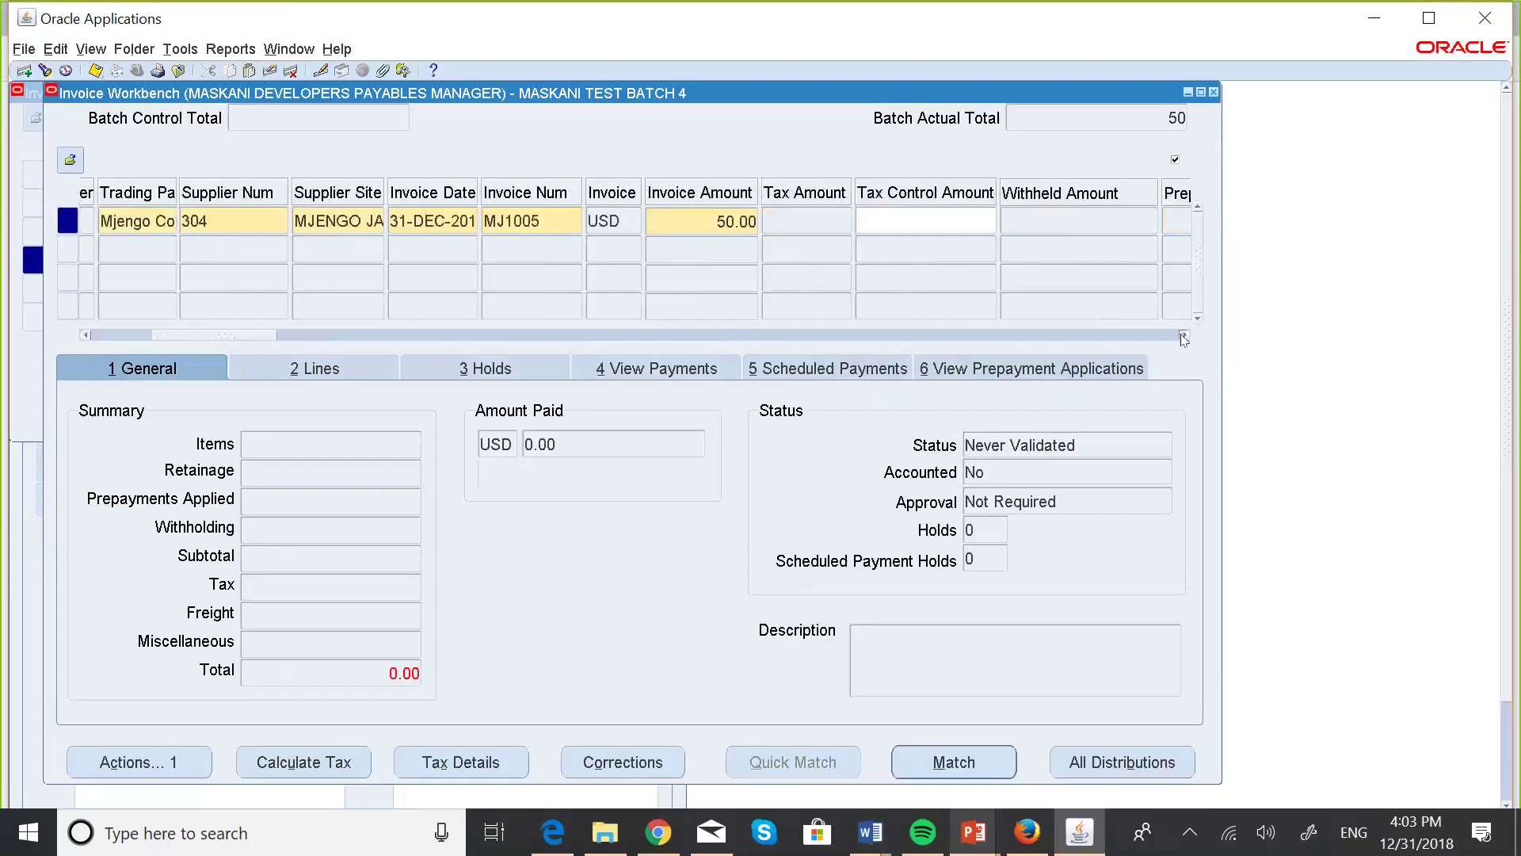
Enter Check in the empty payment method field of invoice MJ1005 and save the record
left_click(1183, 335)
left_click(1183, 335)
left_click(1183, 335)
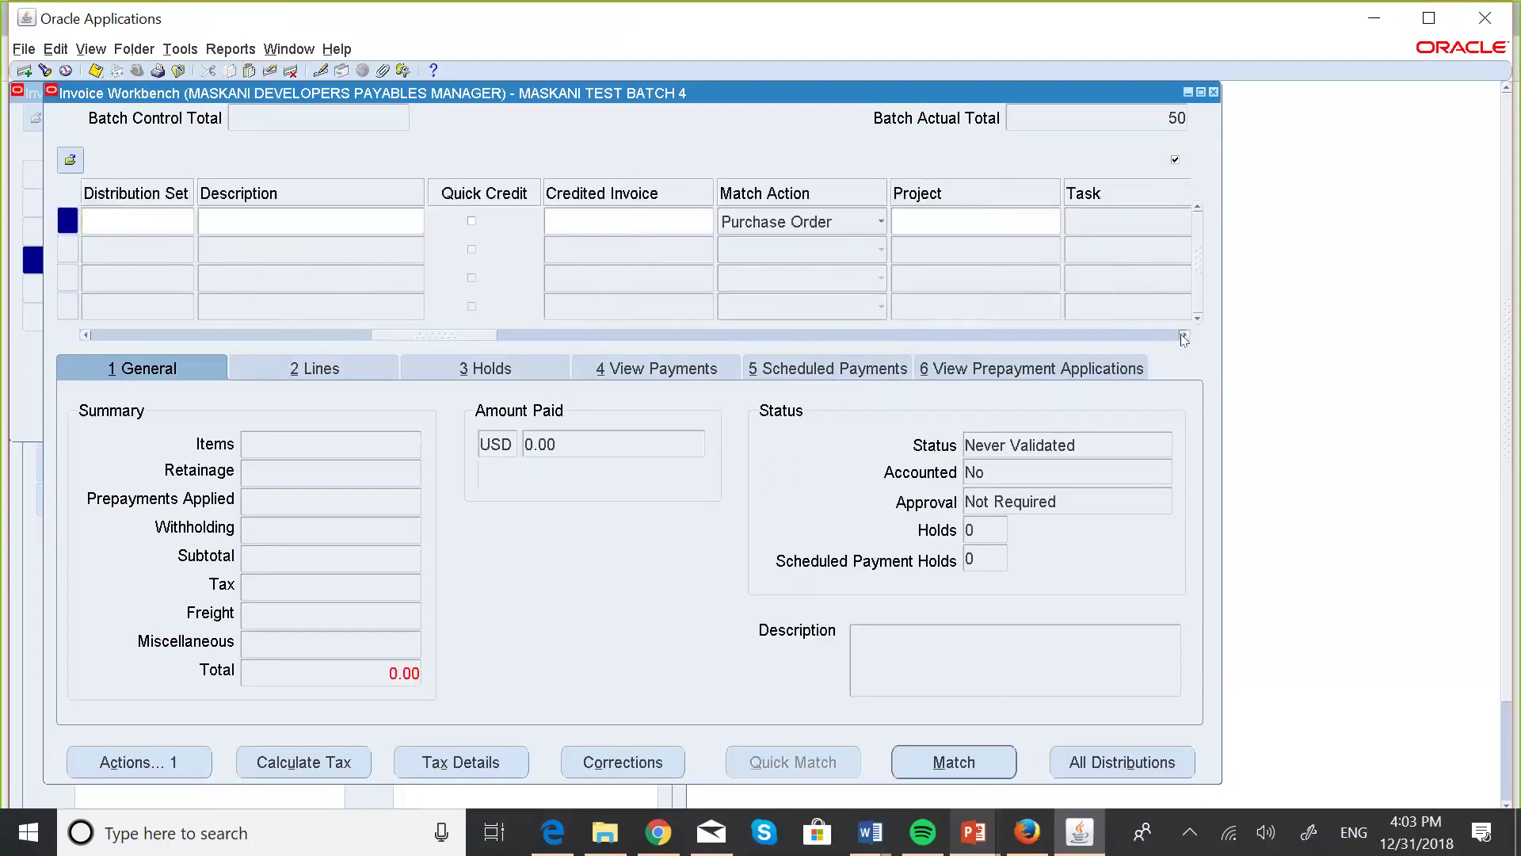
left_click(1183, 336)
left_click(1183, 335)
left_click(1183, 335)
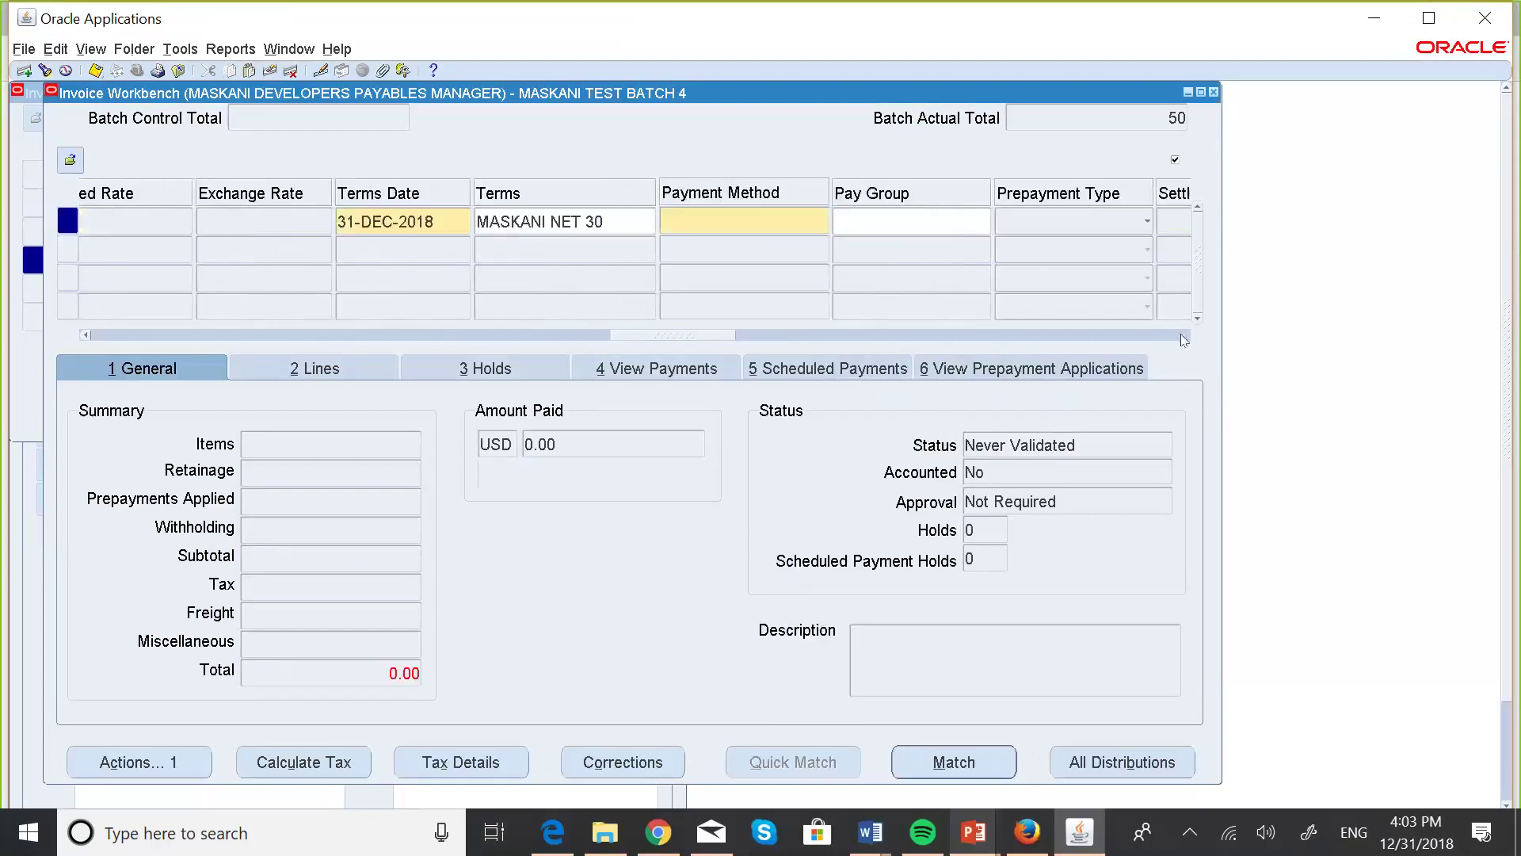
left_click(716, 221)
left_click(691, 222)
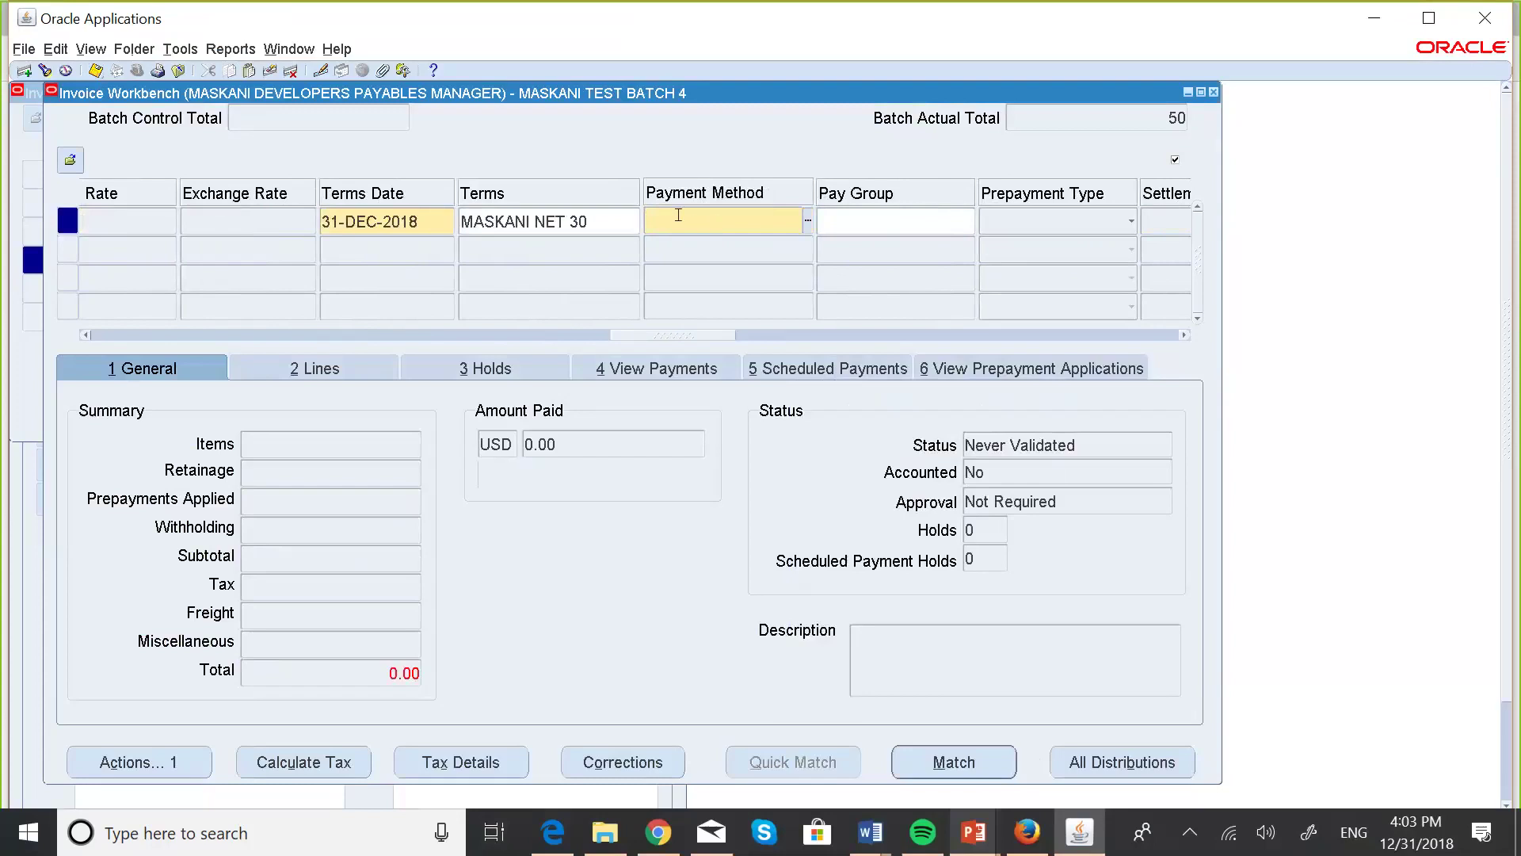
key("Caps_Lock")
type("Che")
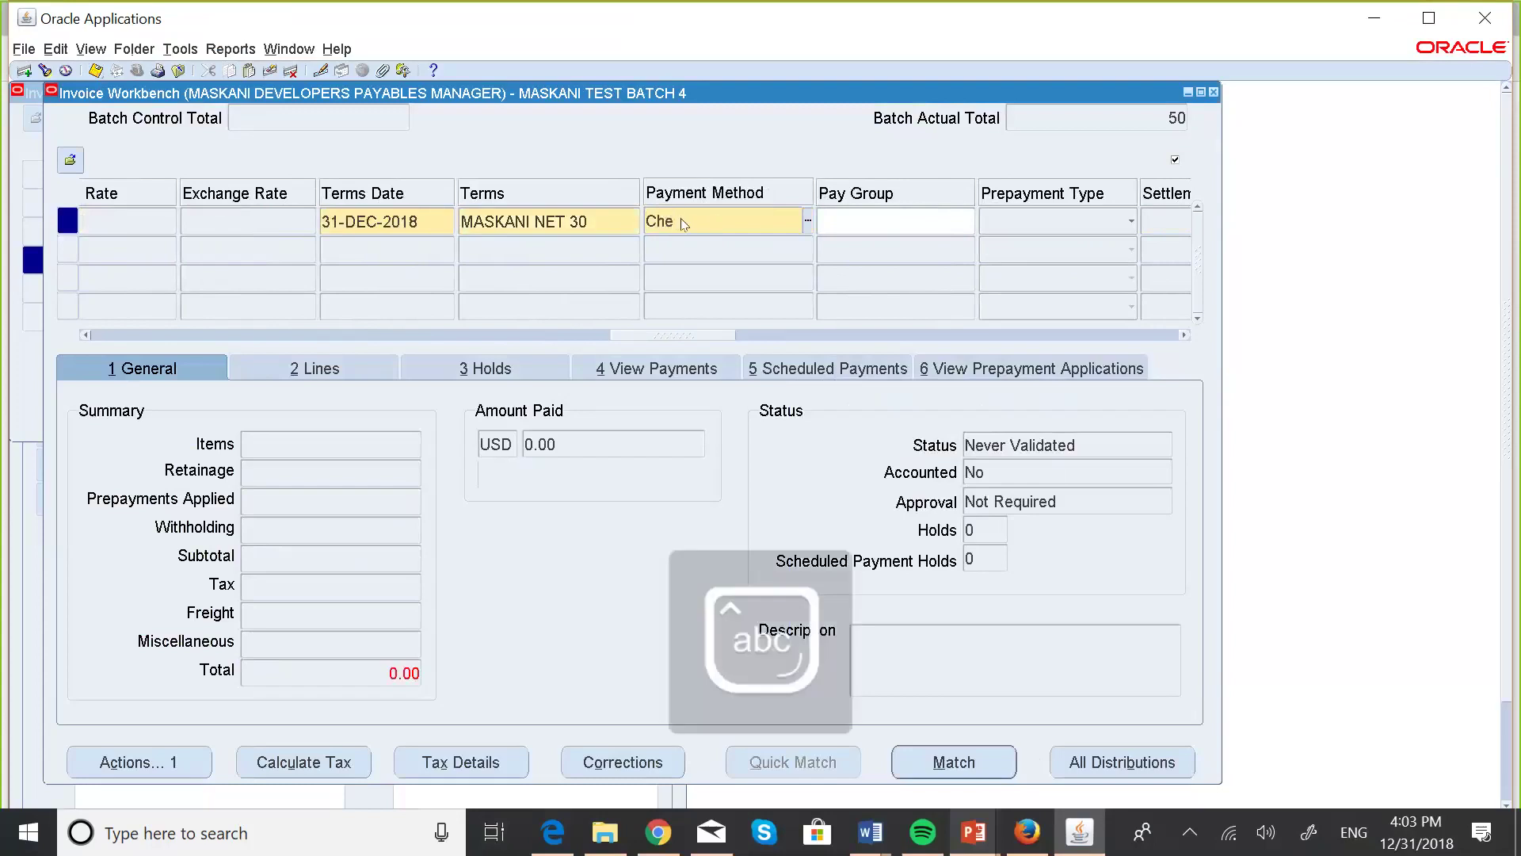
type("ck")
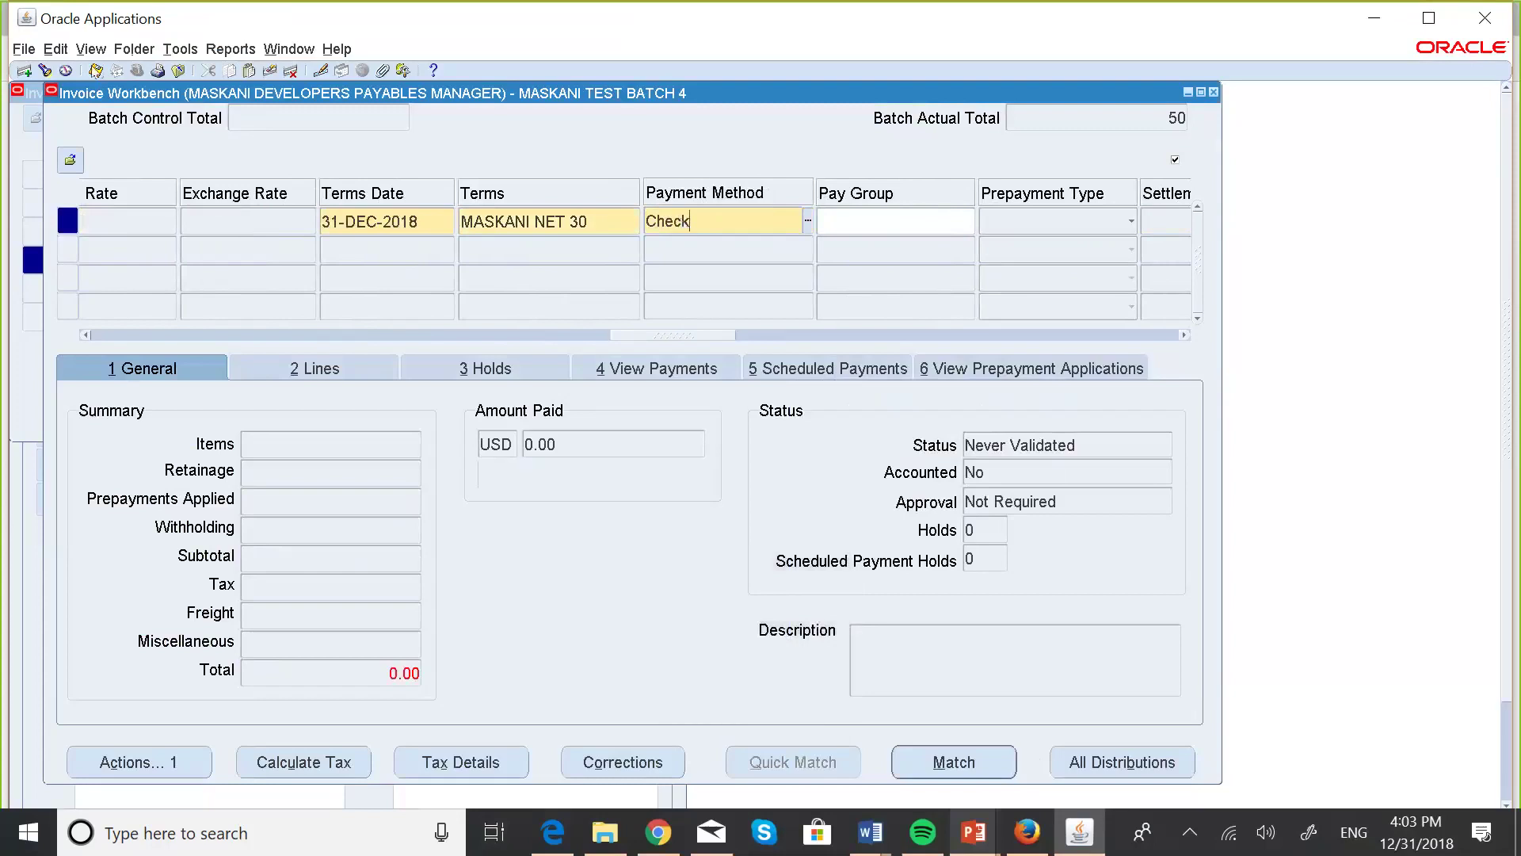
left_click(95, 70)
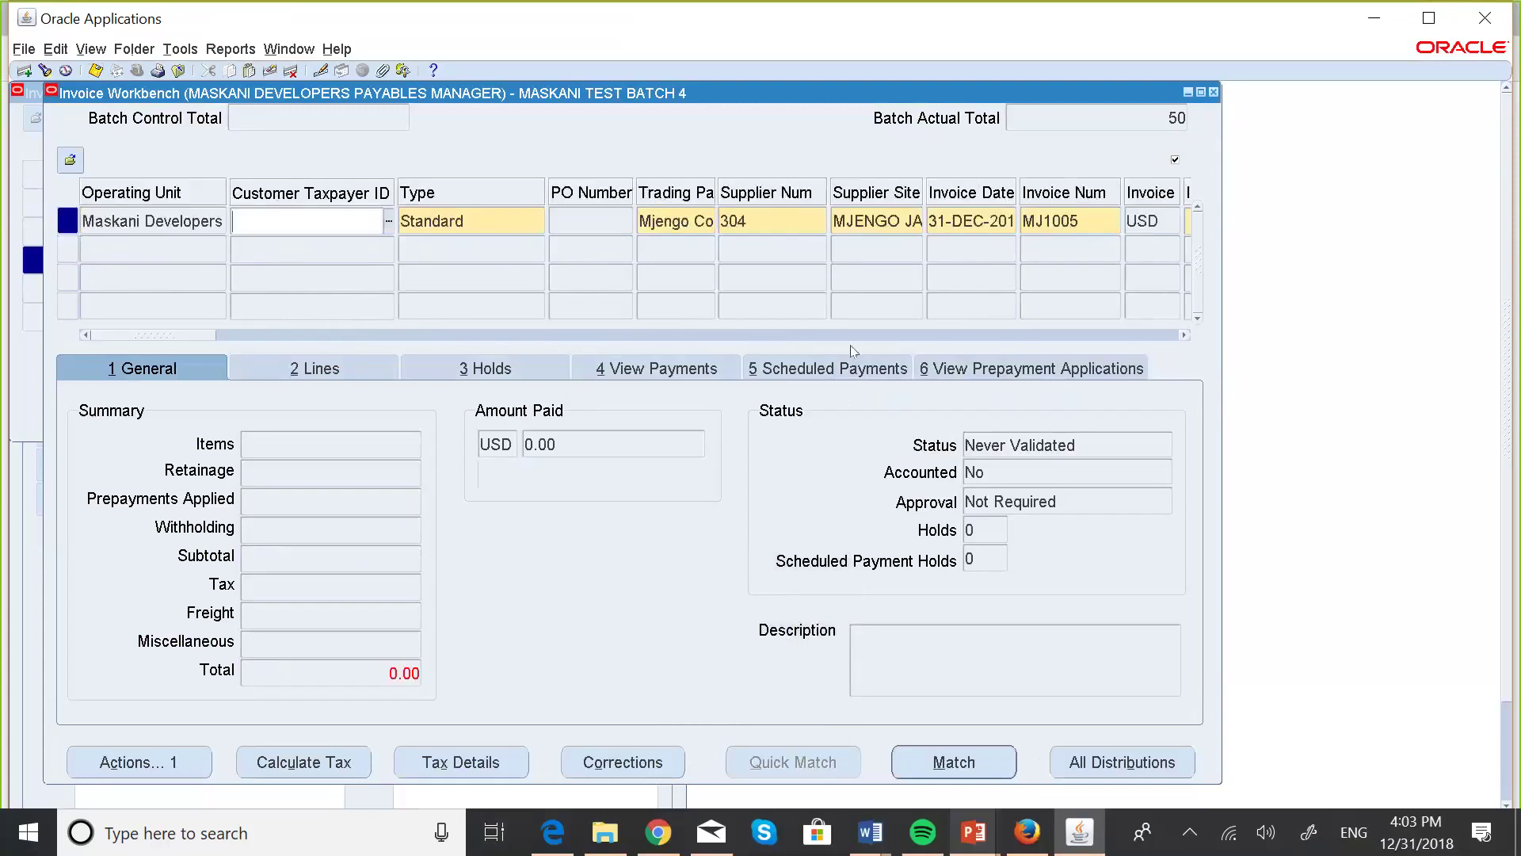
Review the remaining header fields of invoice MJ1005 through to the remit-to bank account details and save the invoice
left_click(1182, 335)
left_click(1181, 335)
left_click(1181, 335)
left_click(1181, 336)
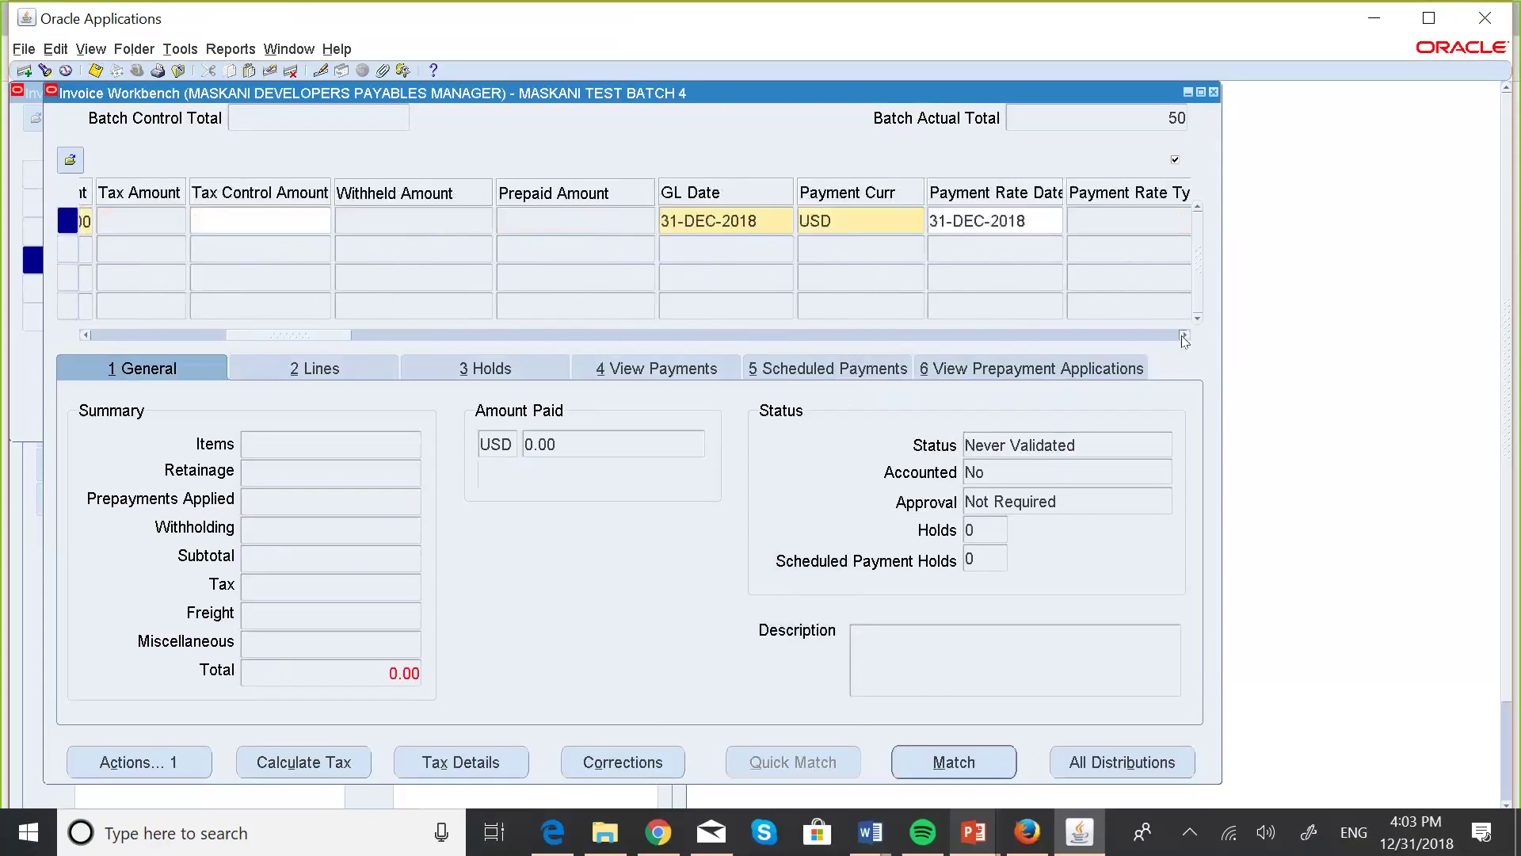
left_click(1183, 336)
left_click(1183, 336)
left_click(1183, 336)
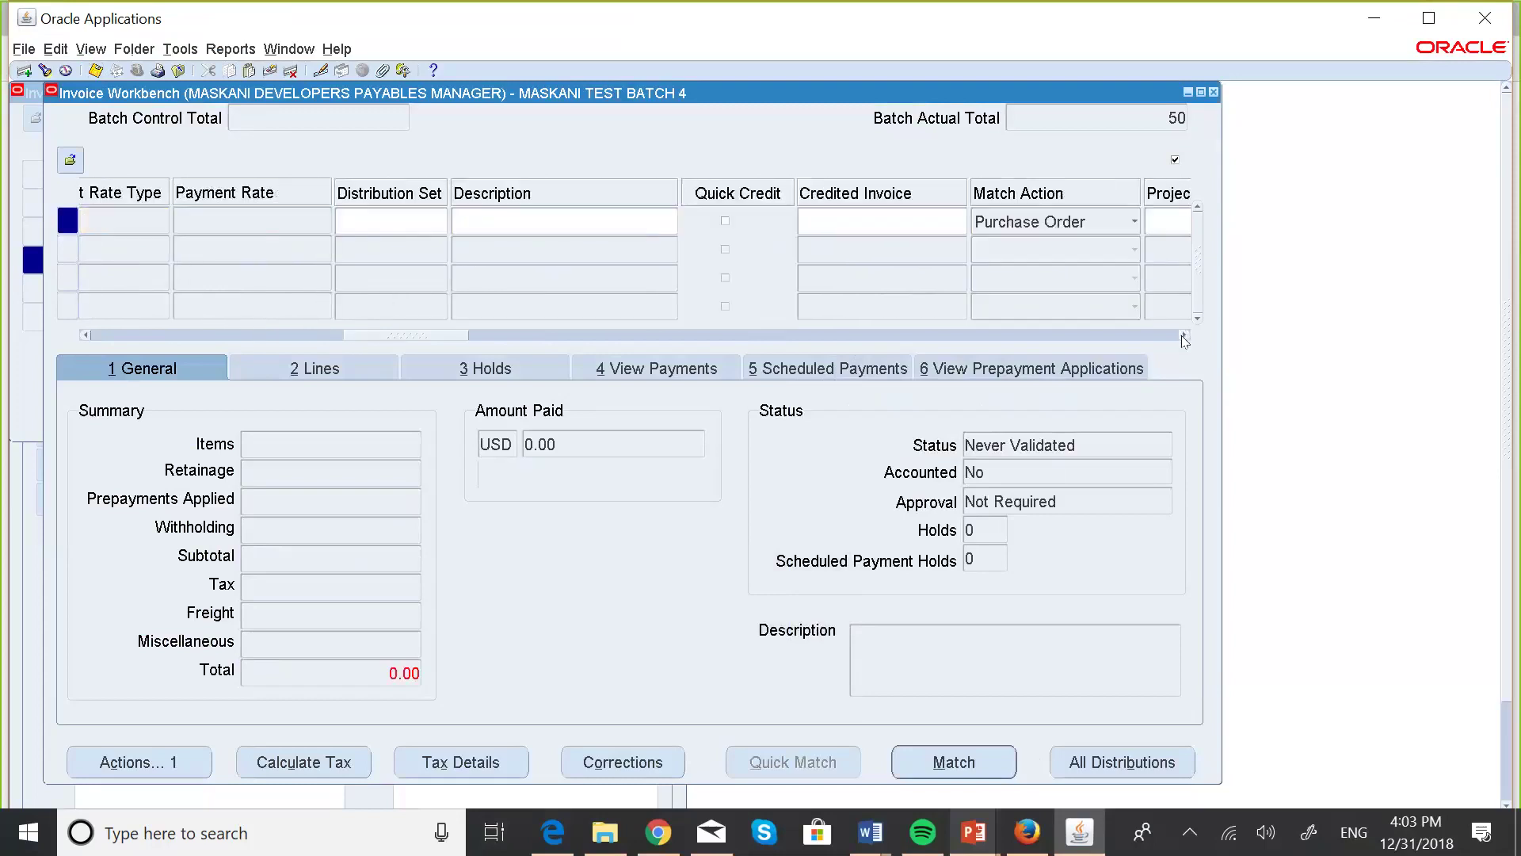
left_click(1181, 335)
left_click(1181, 335)
left_click(1179, 335)
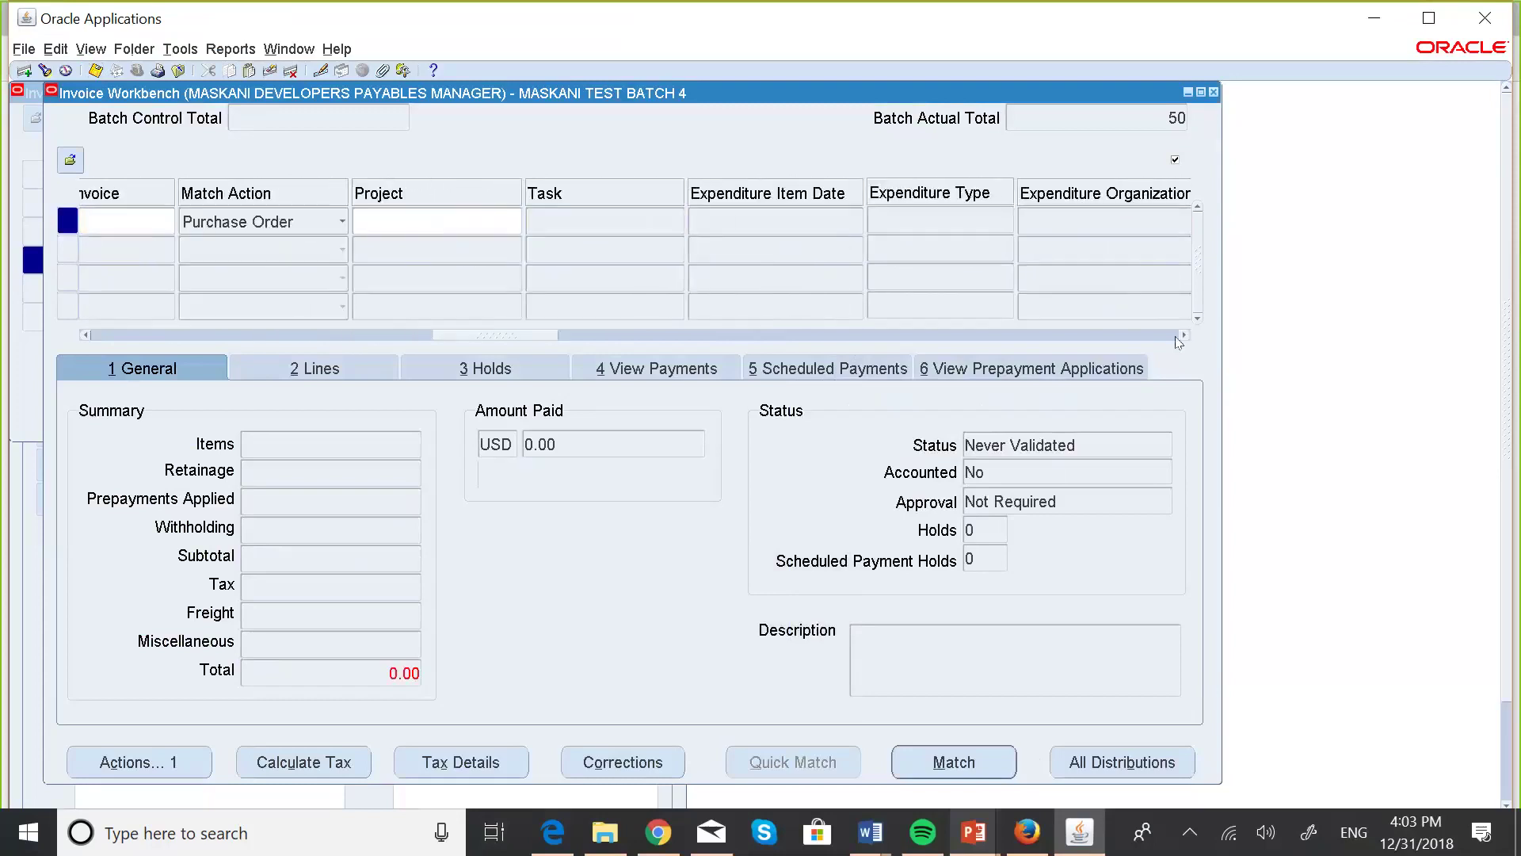
left_click(1182, 335)
left_click(1184, 335)
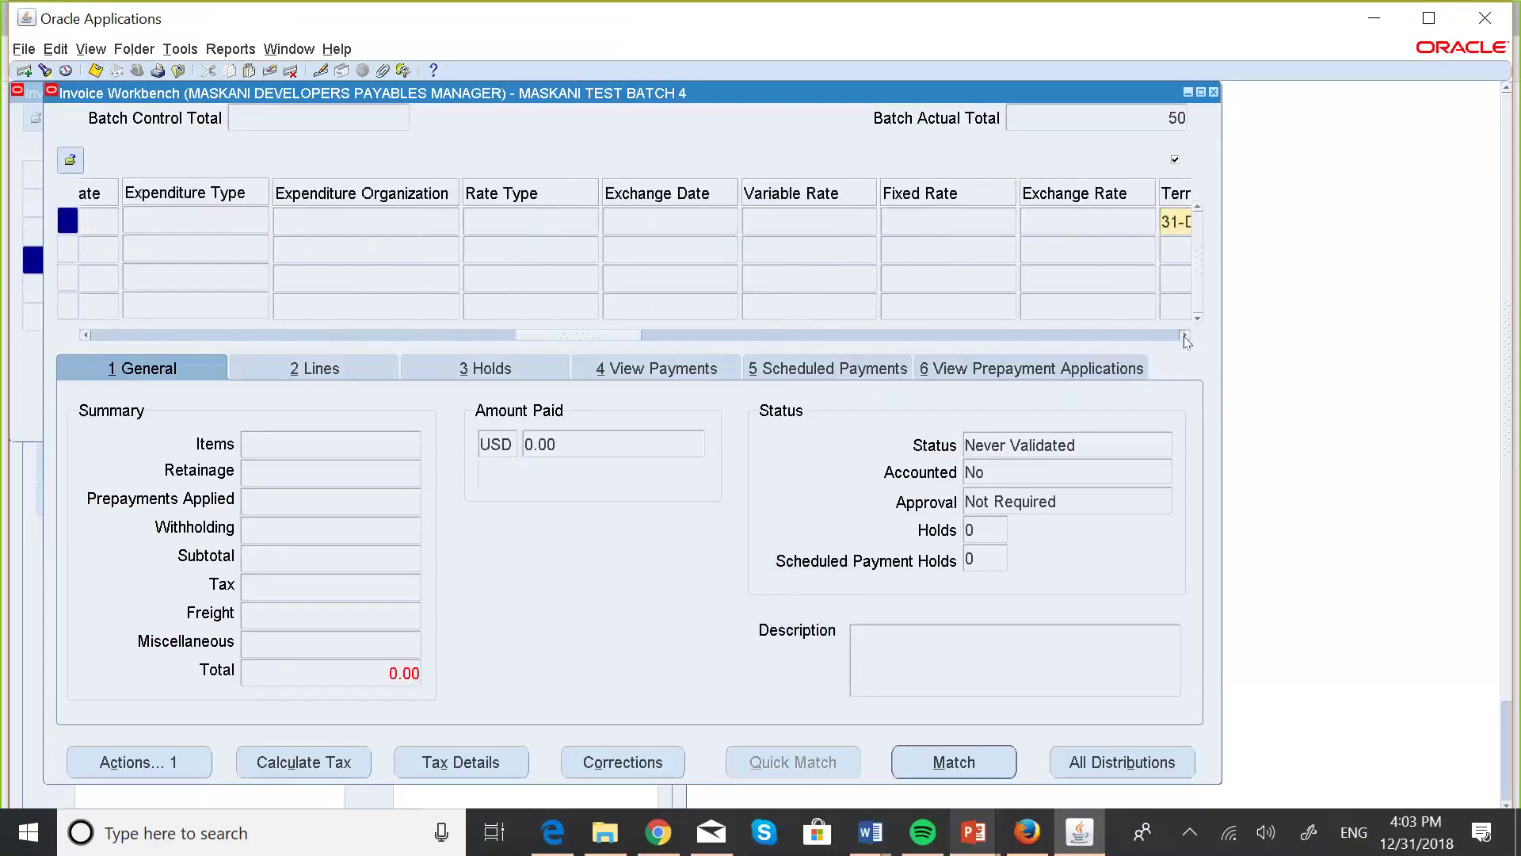
left_click(1184, 336)
left_click(1184, 336)
left_click(1183, 336)
left_click(1183, 336)
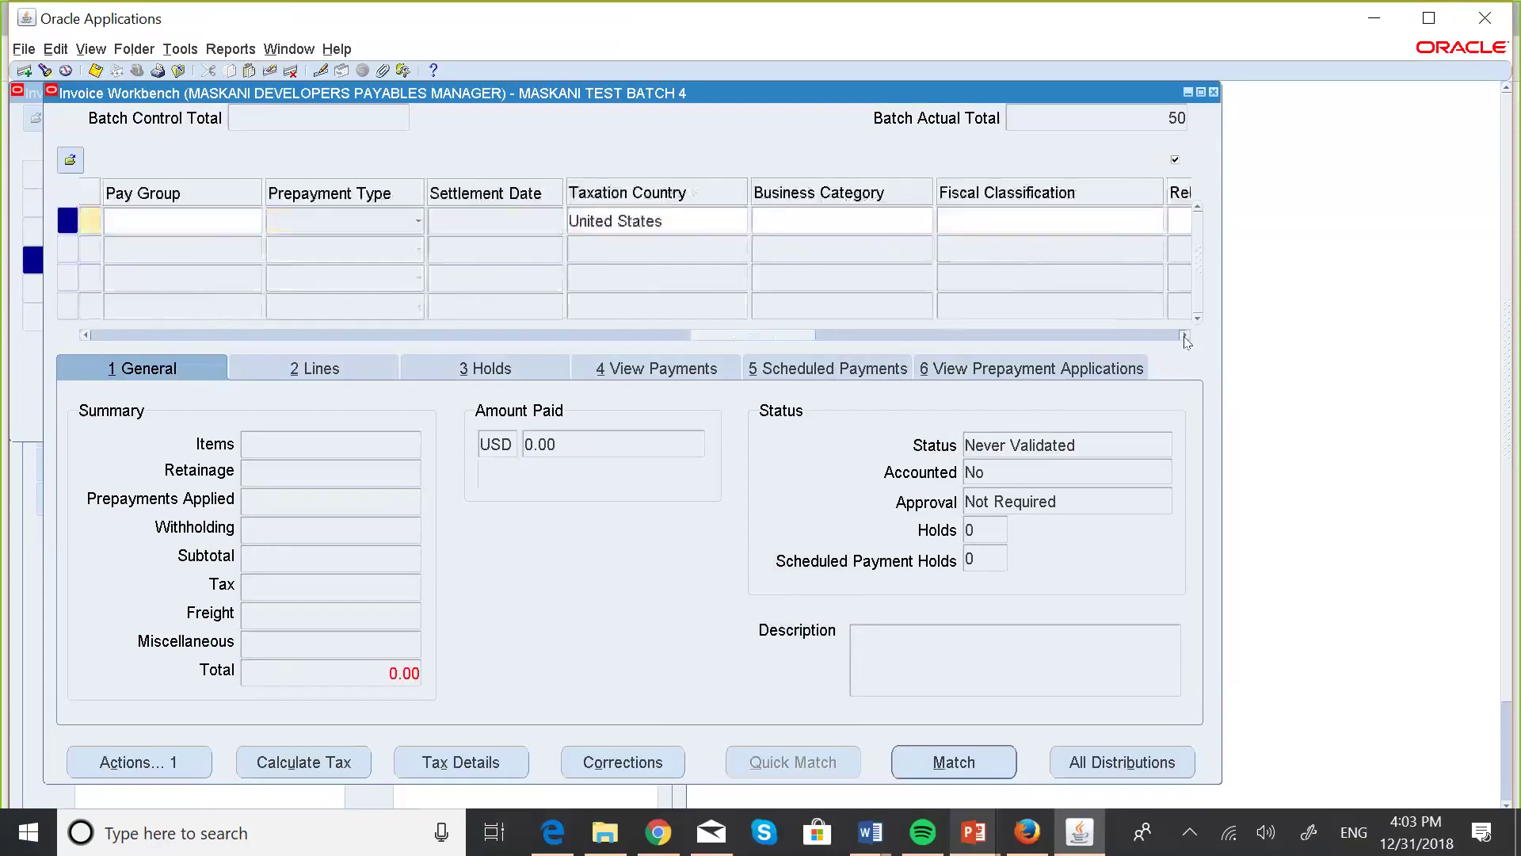
left_click(1183, 336)
left_click(1184, 336)
left_click(1184, 336)
left_click(1184, 336)
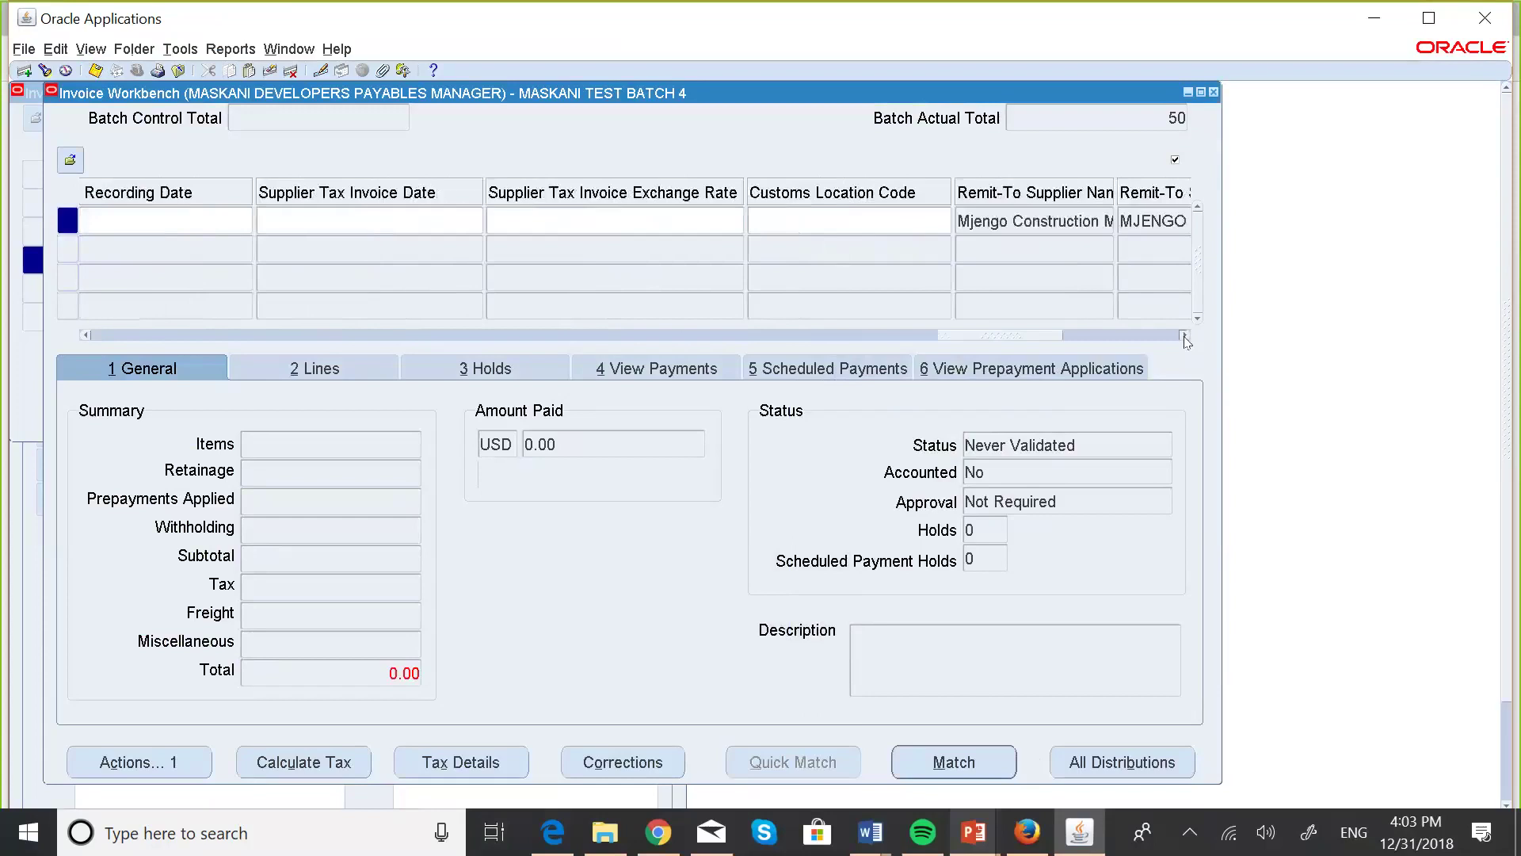
left_click(1184, 335)
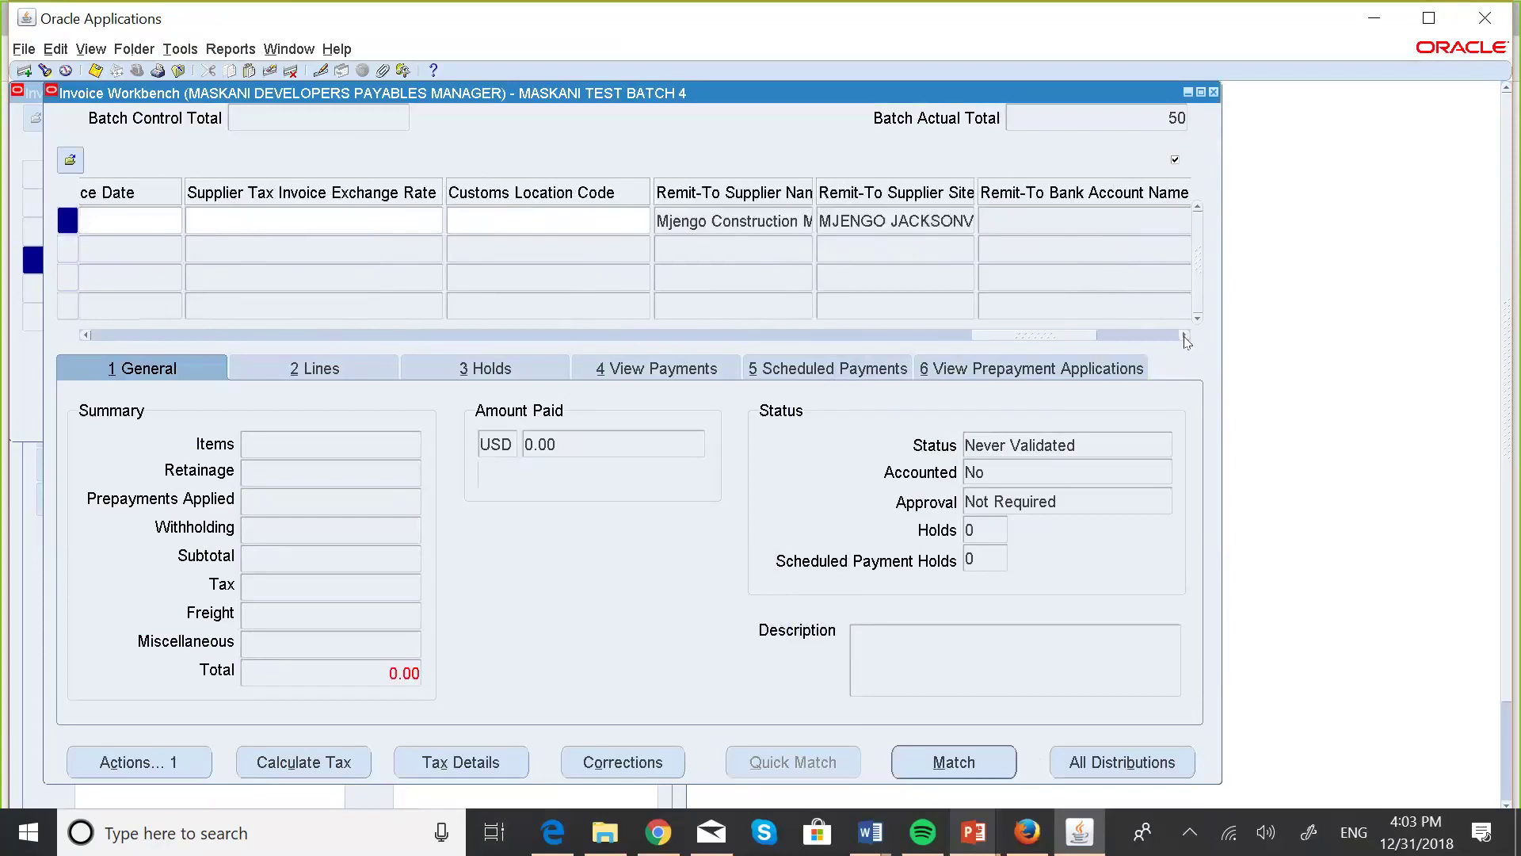
left_click(94, 71)
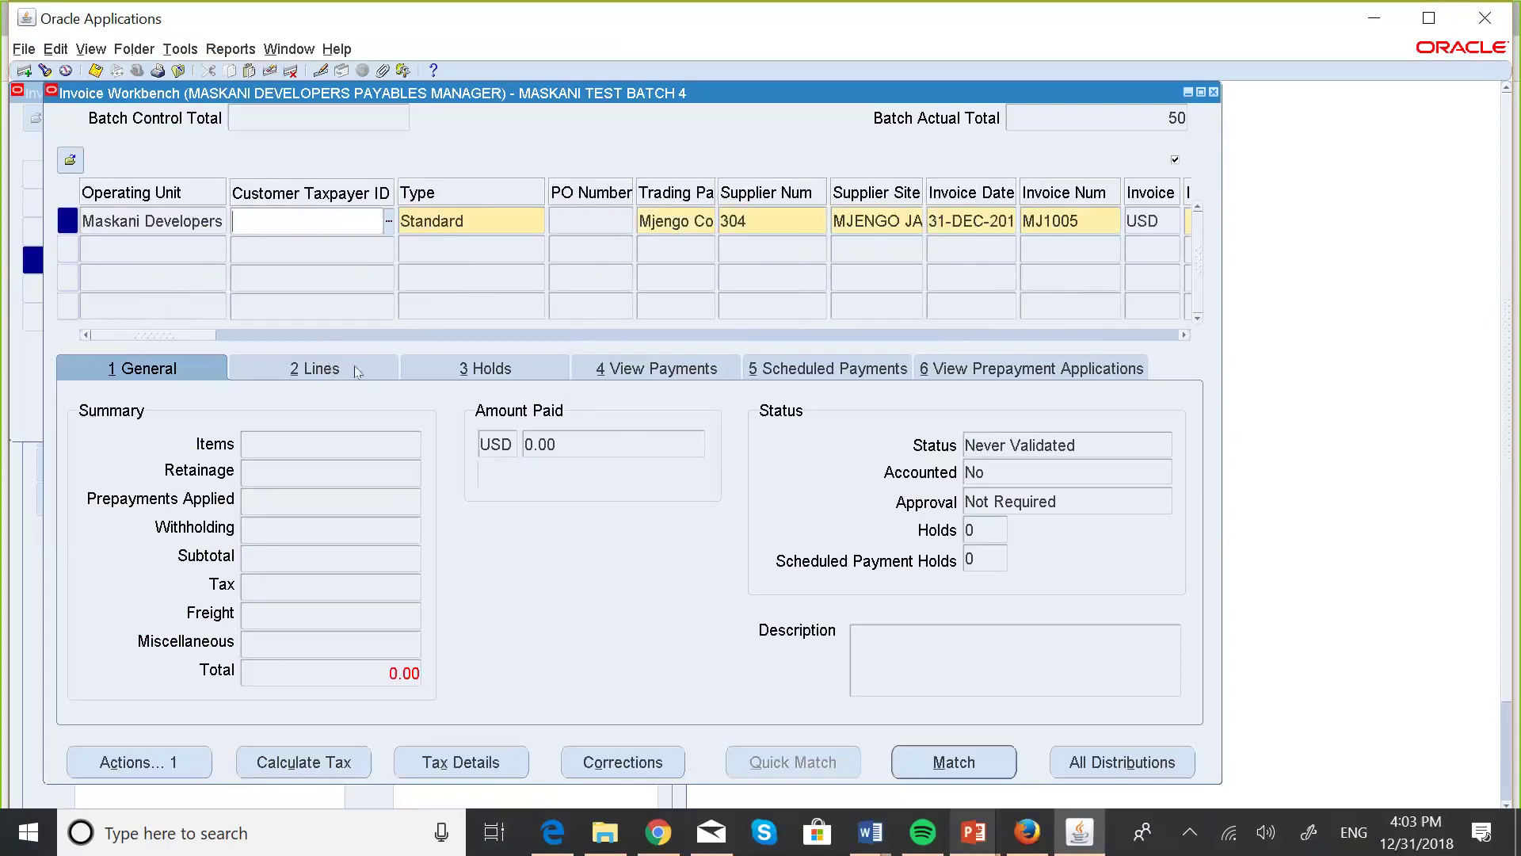
Enter an amount of 50 for item line 1 of invoice MJ1005
left_click(327, 377)
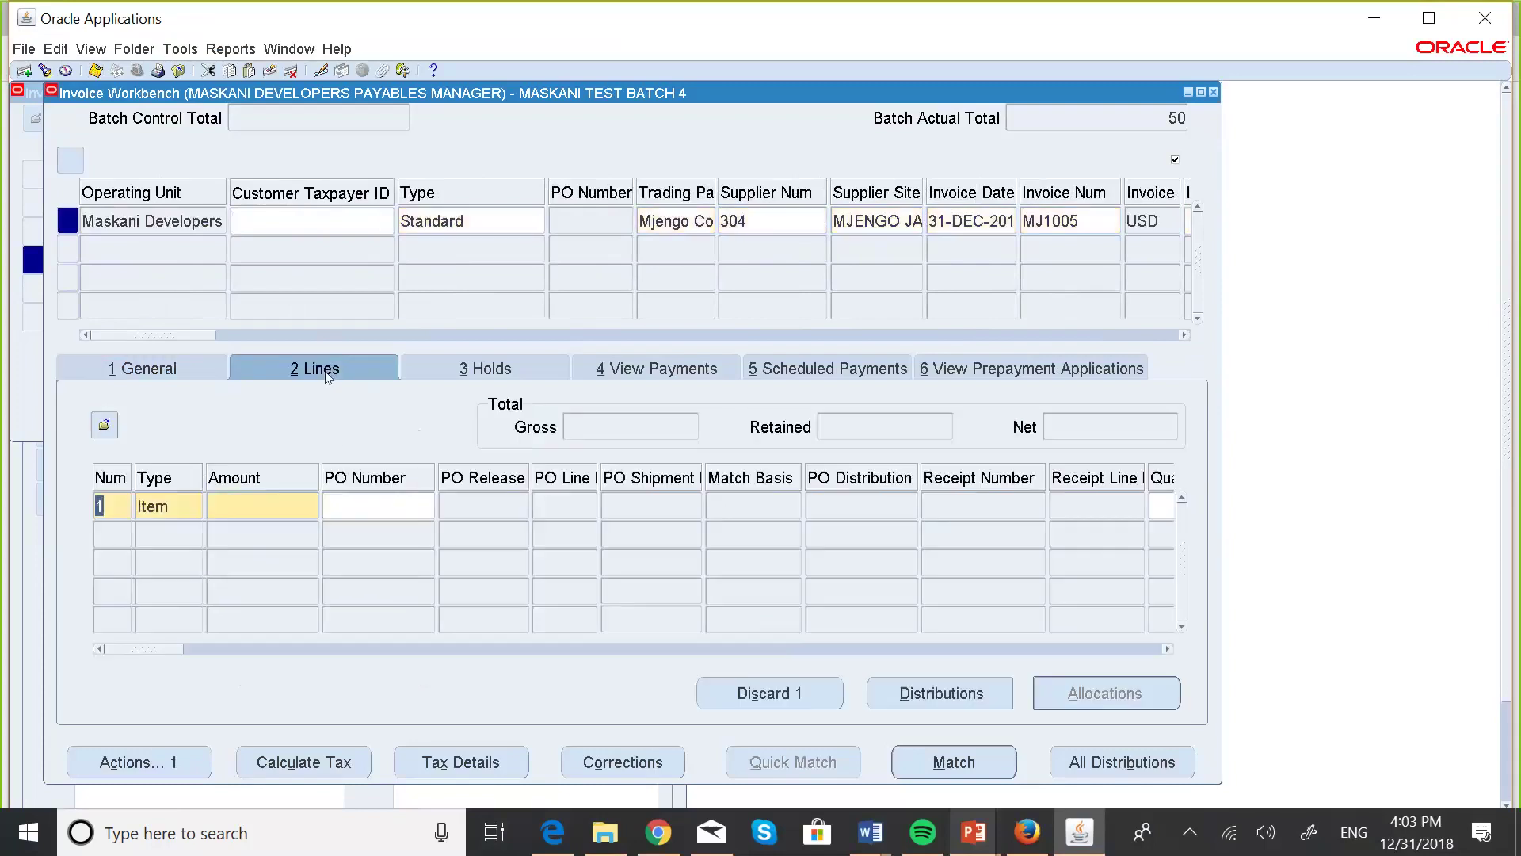
left_click(249, 501)
type("50")
Set the company to 001 and the account to 005000 Expense in the distribution account of invoice line 1
left_click(1168, 650)
left_click(1168, 649)
left_click(1167, 650)
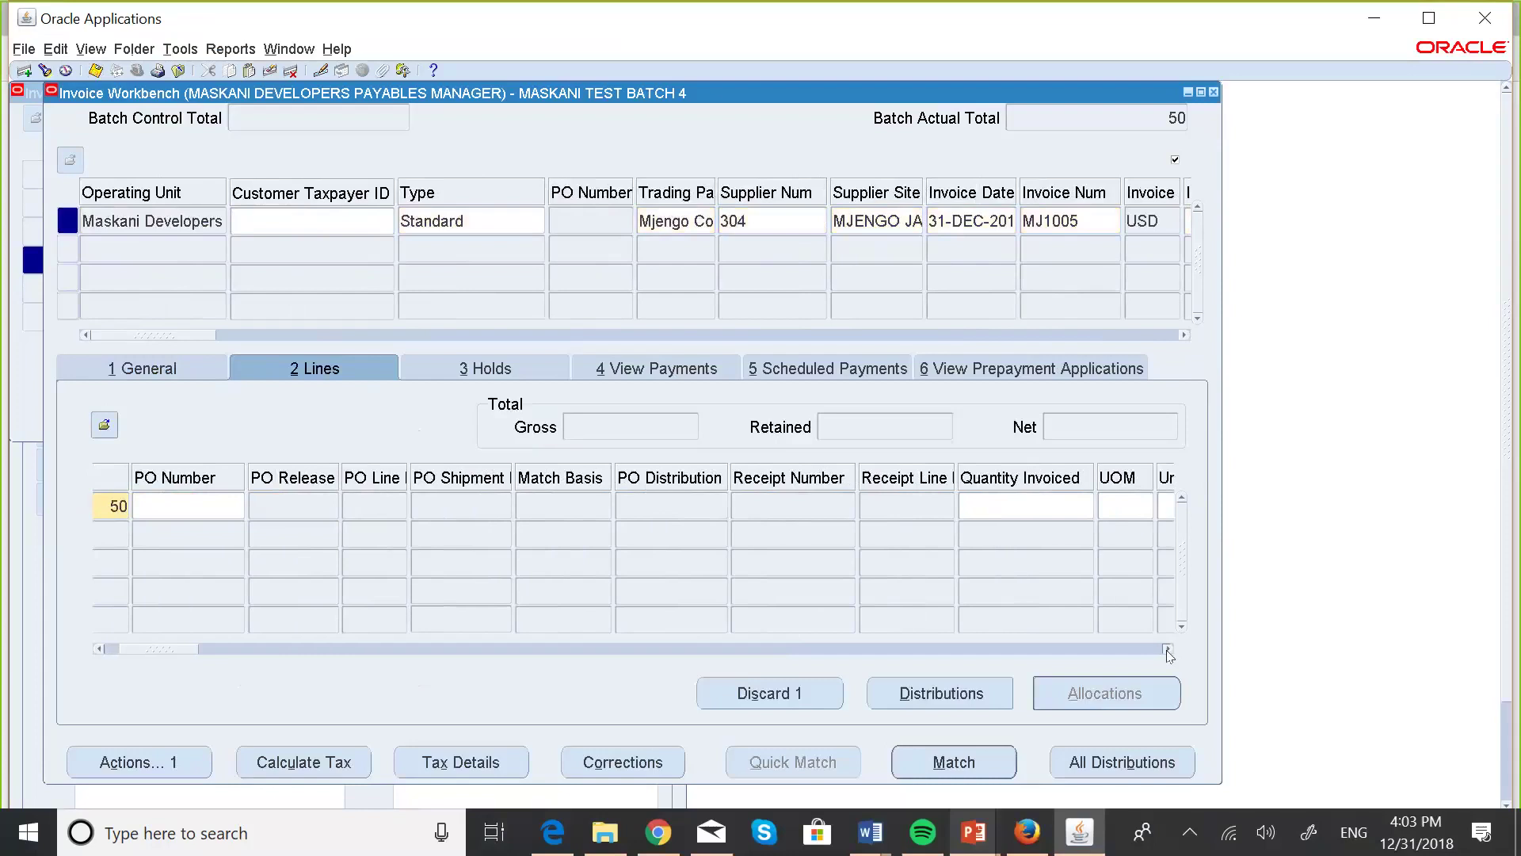
left_click(1168, 650)
left_click(1168, 650)
left_click(1167, 649)
left_click(1168, 650)
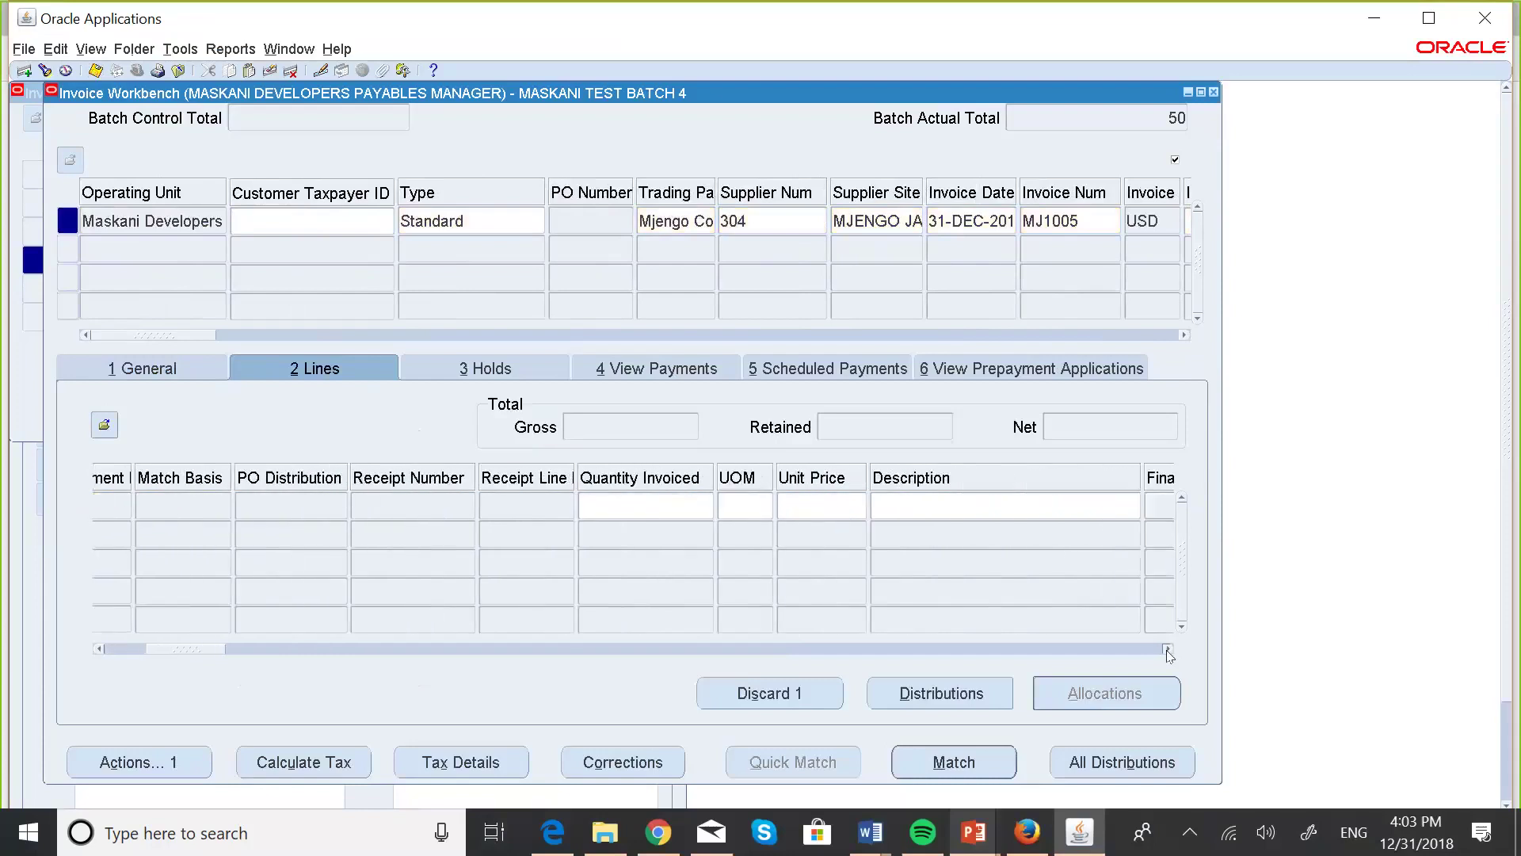
left_click(1168, 650)
left_click(1168, 650)
left_click(1168, 649)
left_click(1168, 650)
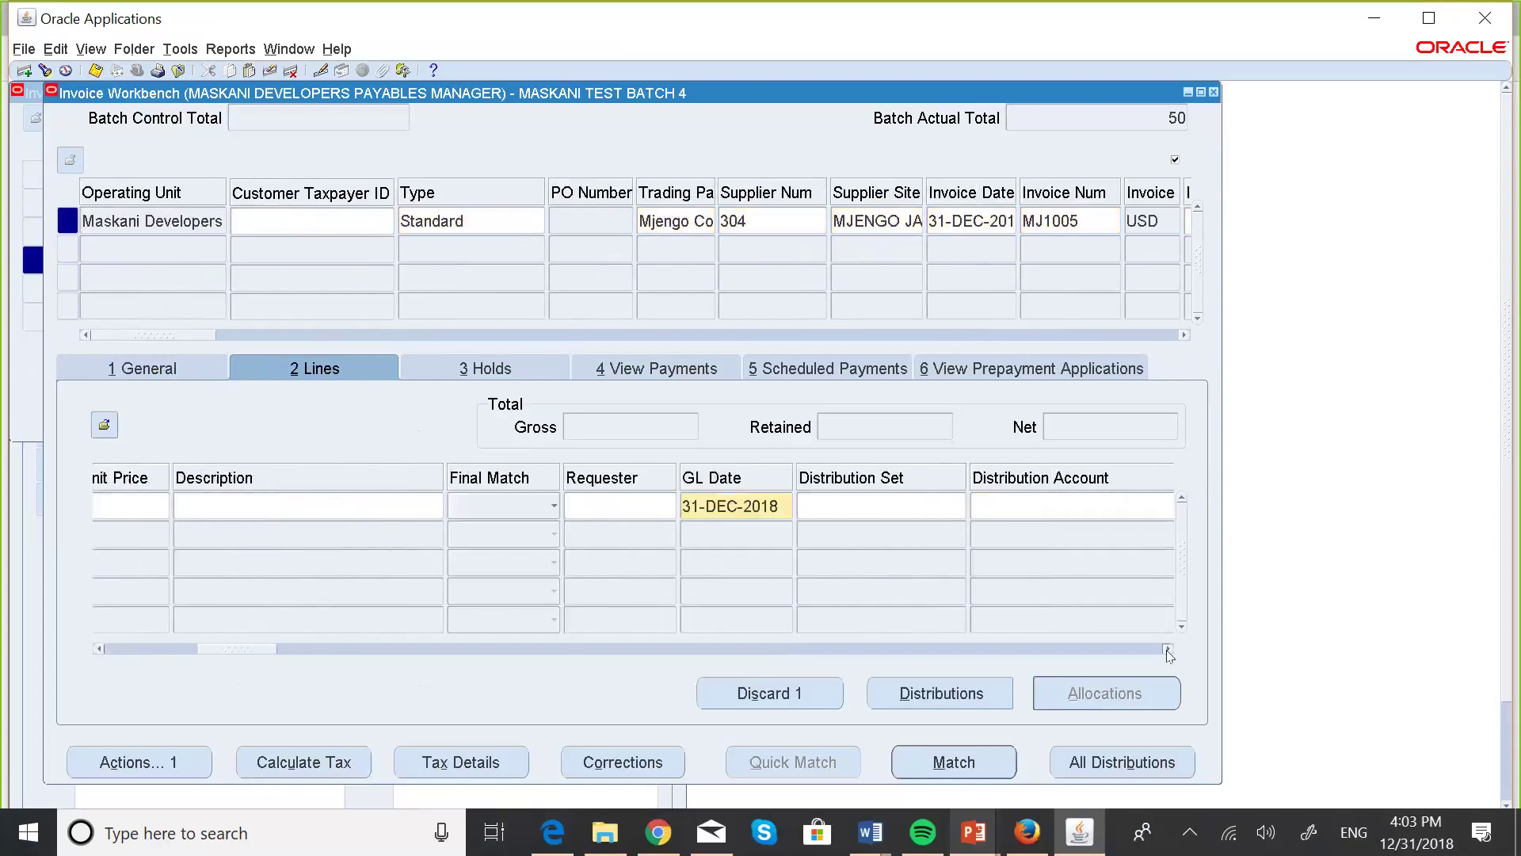
left_click(1168, 650)
left_click(1168, 650)
left_click(1168, 649)
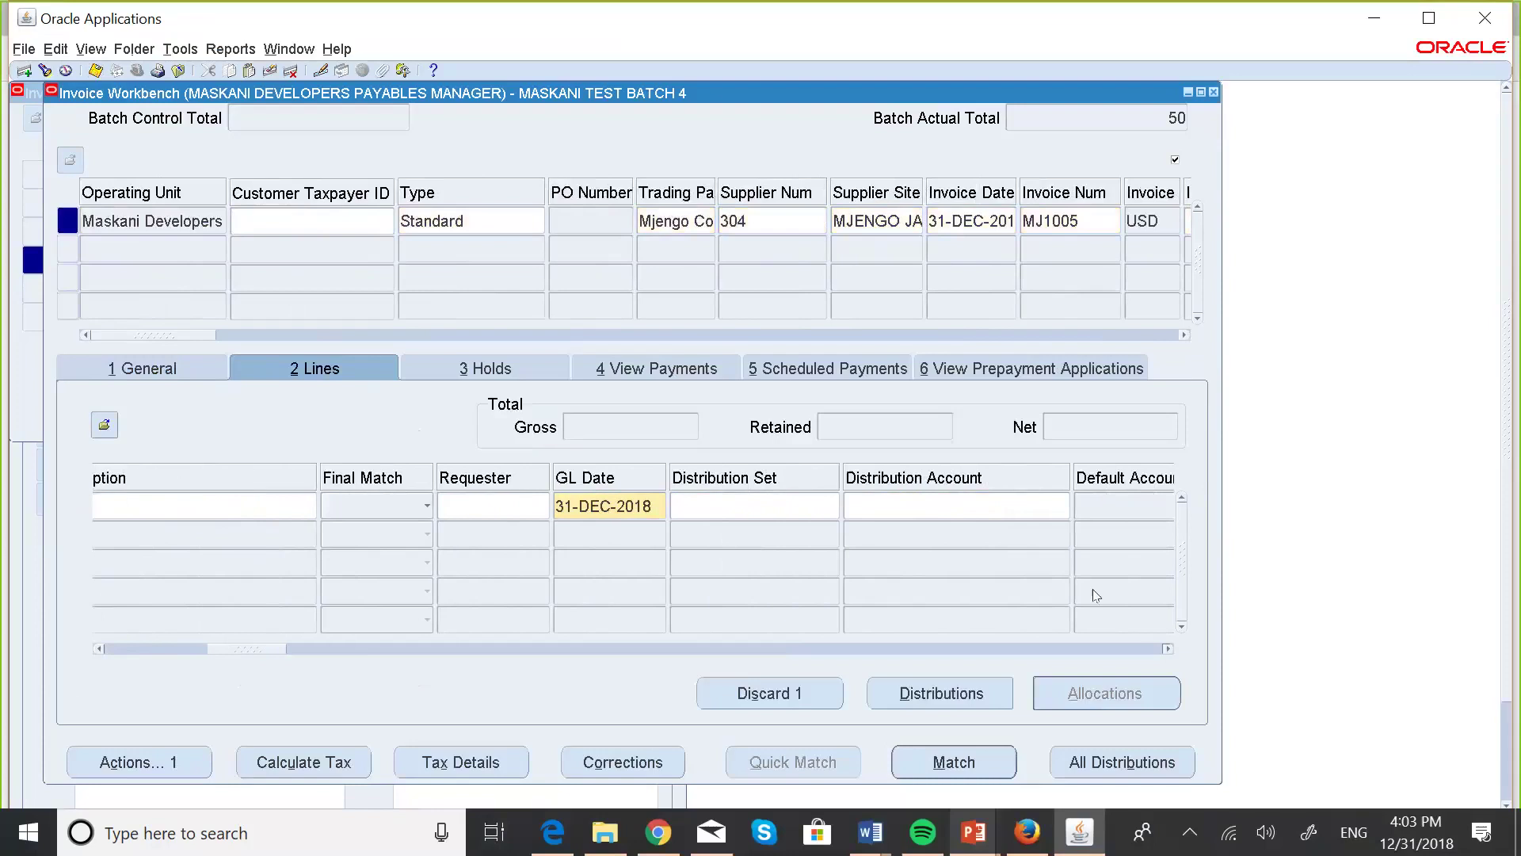
left_click(935, 502)
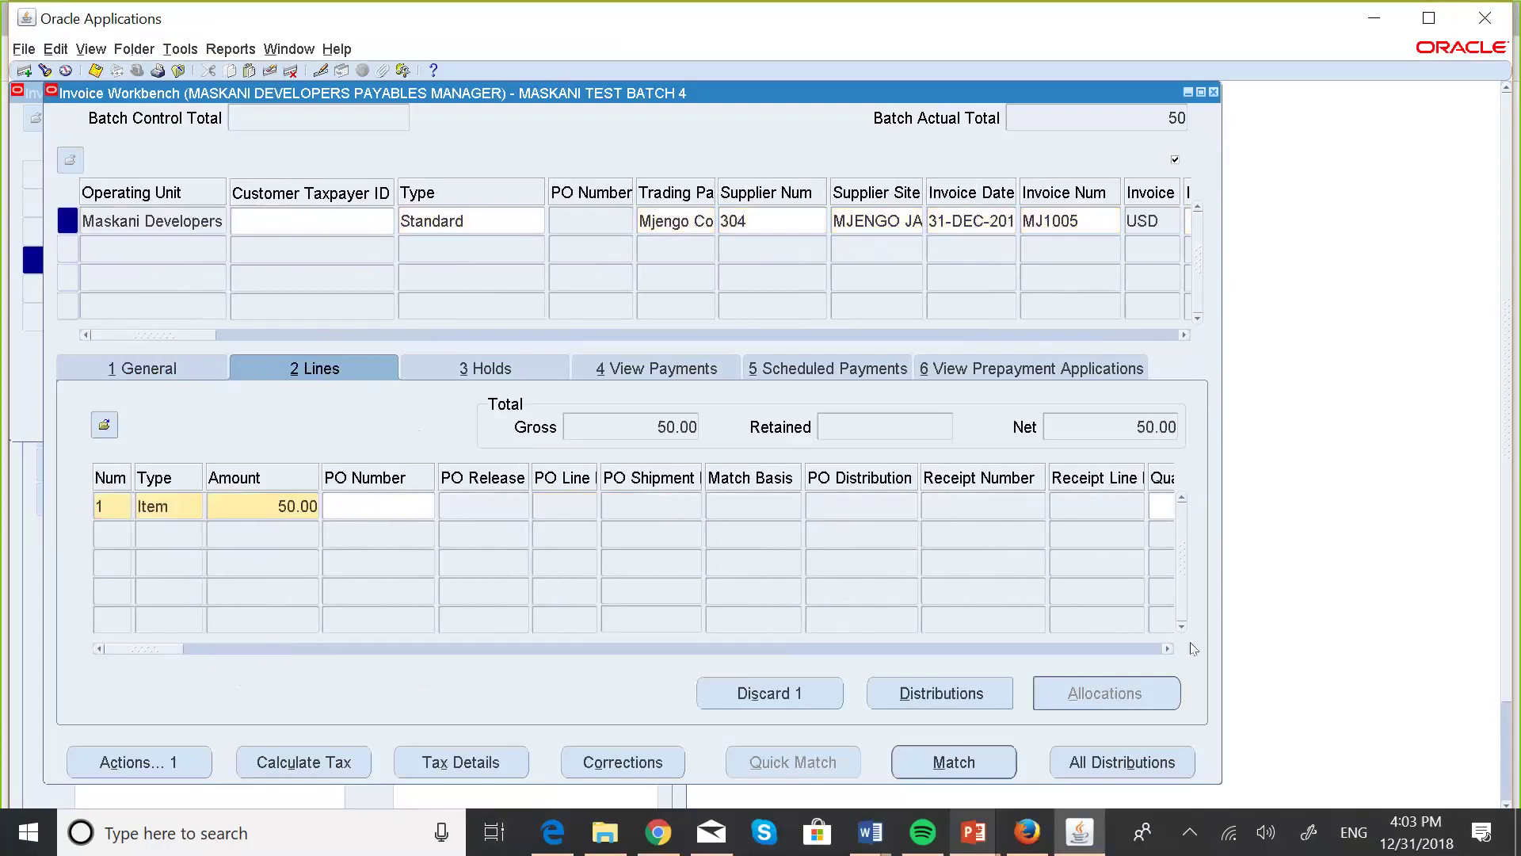
left_click(1168, 649)
left_click(1168, 649)
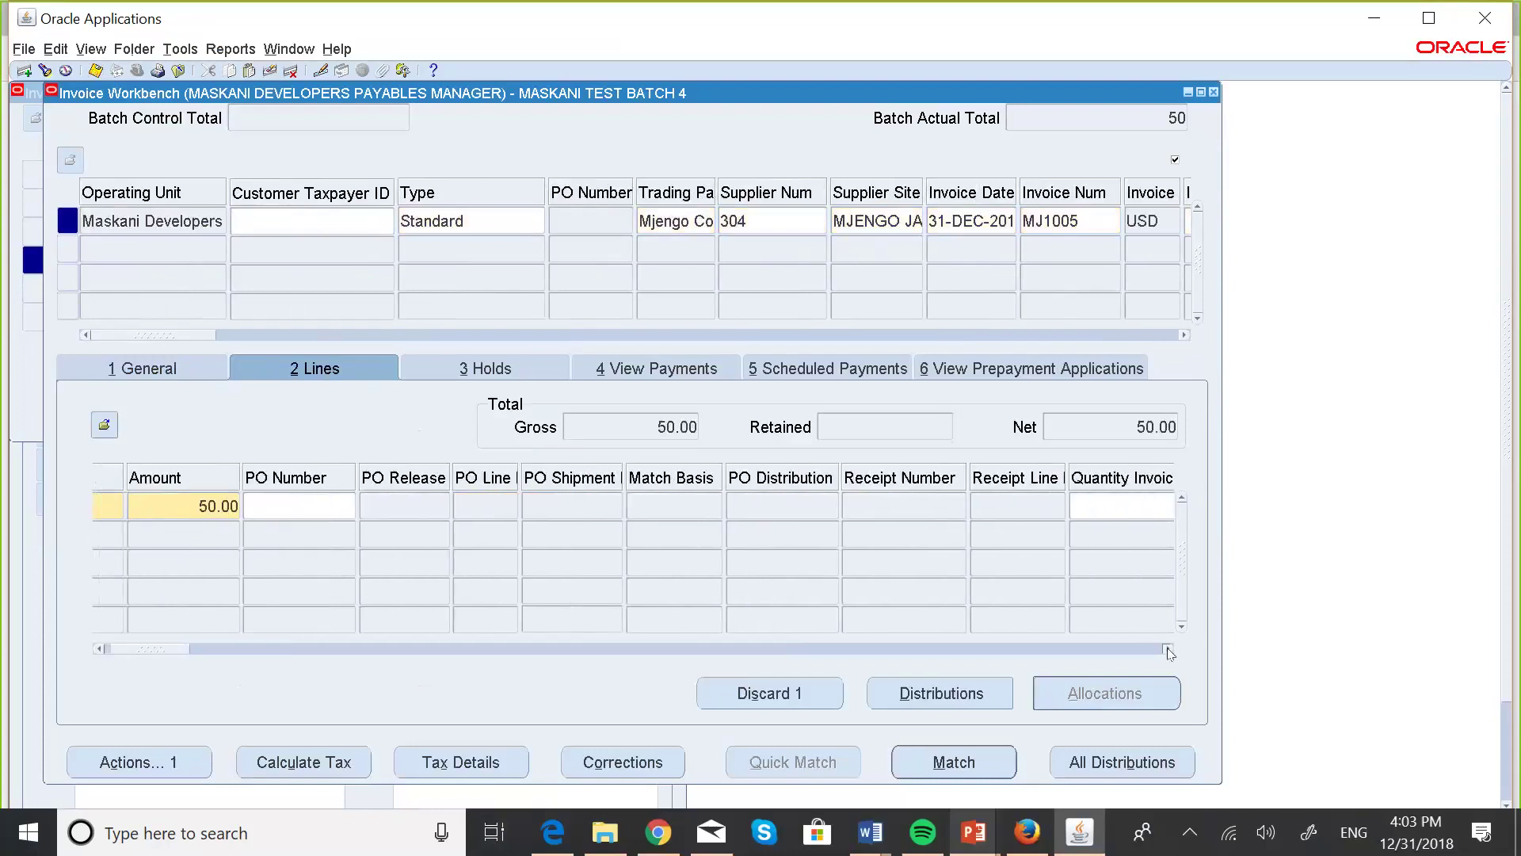
left_click(1168, 650)
left_click(1168, 650)
left_click(1168, 650)
left_click(1168, 650)
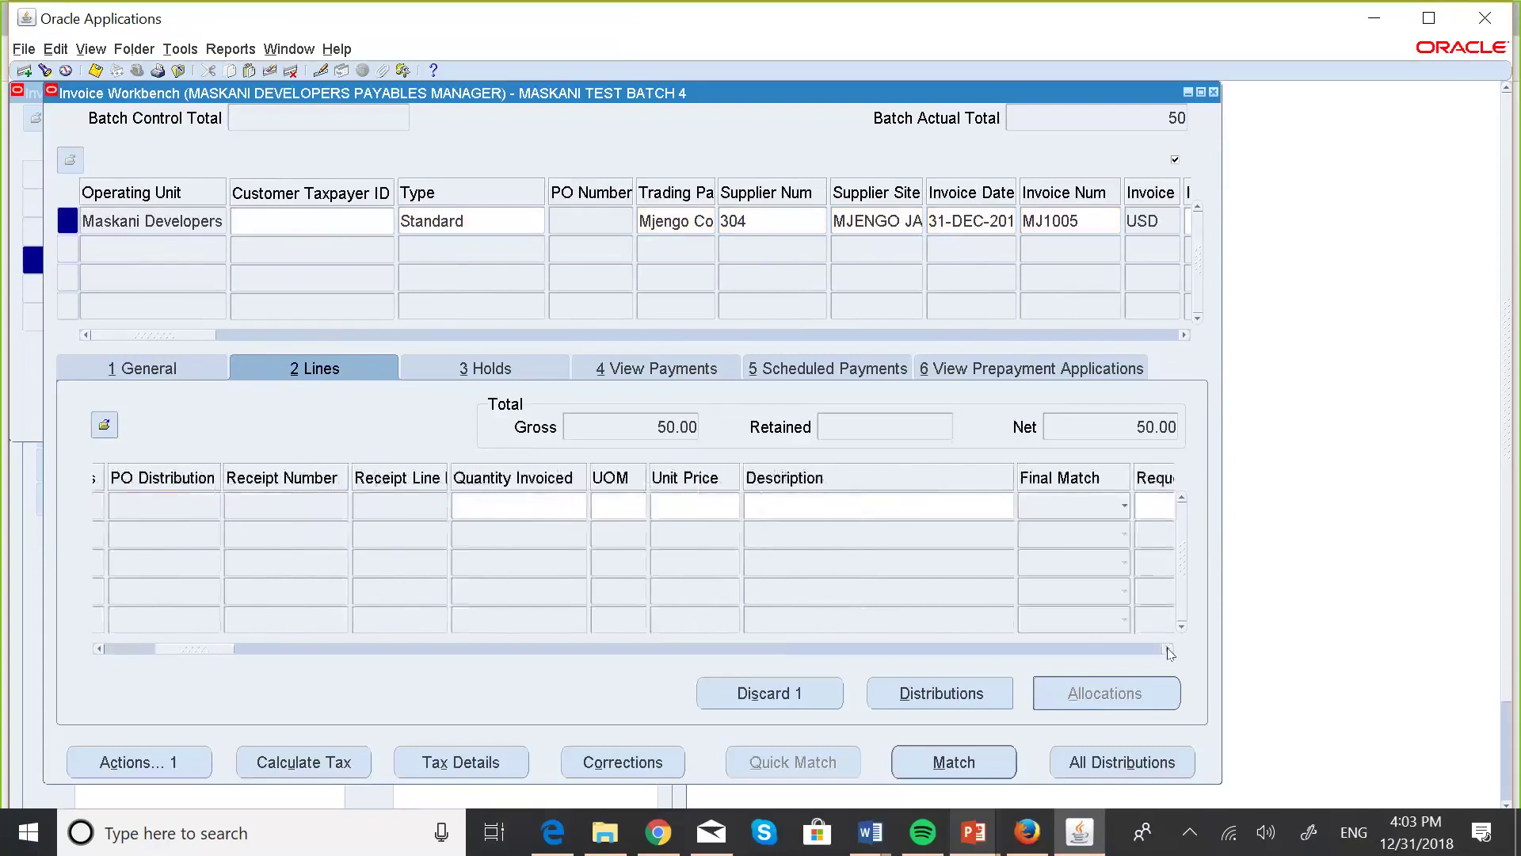
left_click(1168, 650)
left_click(1167, 649)
left_click(1167, 649)
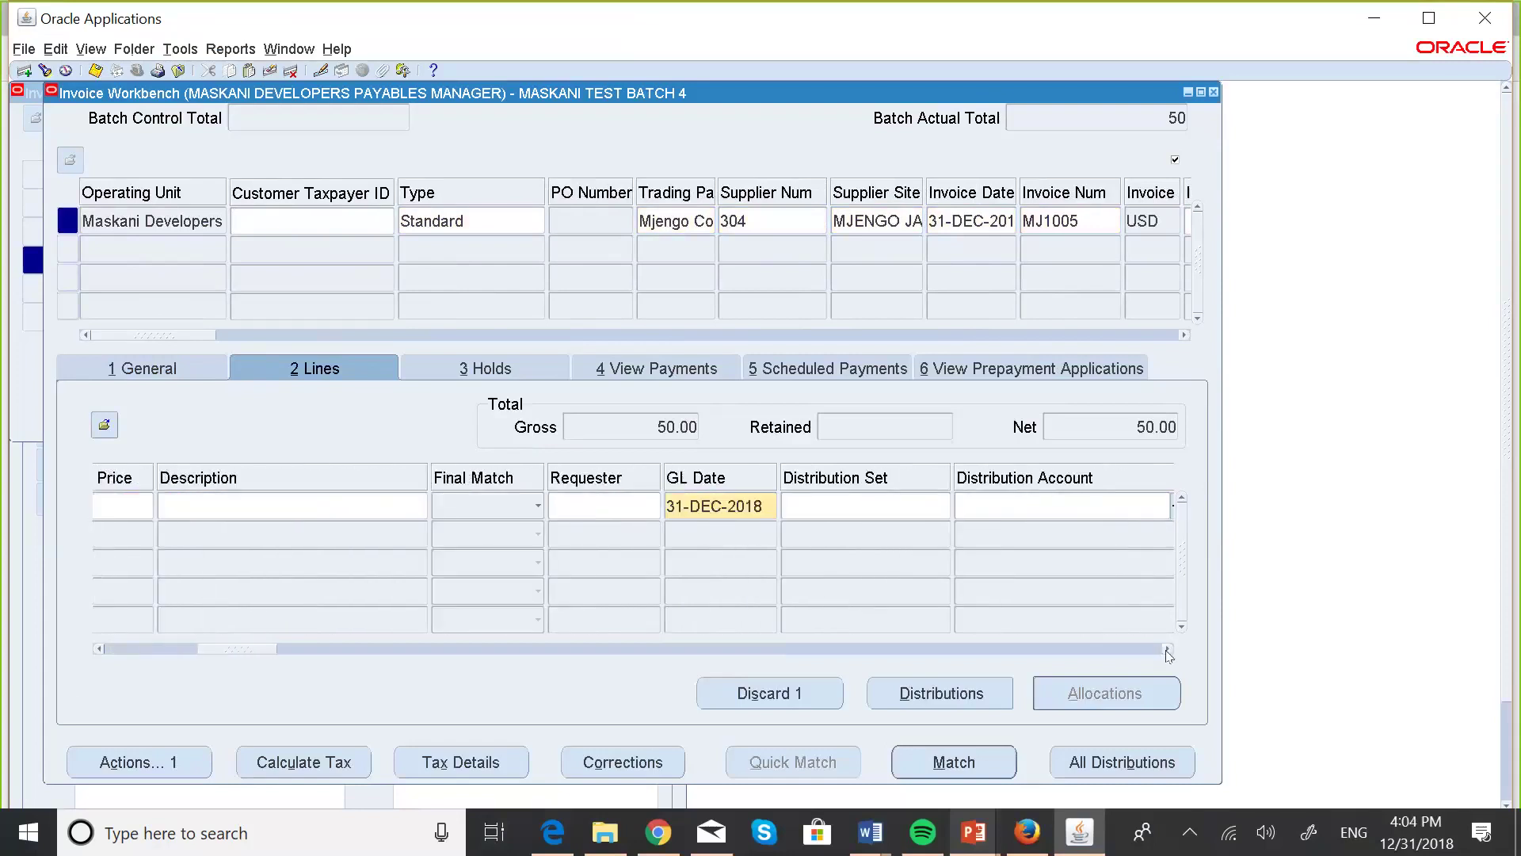
left_click(1071, 496)
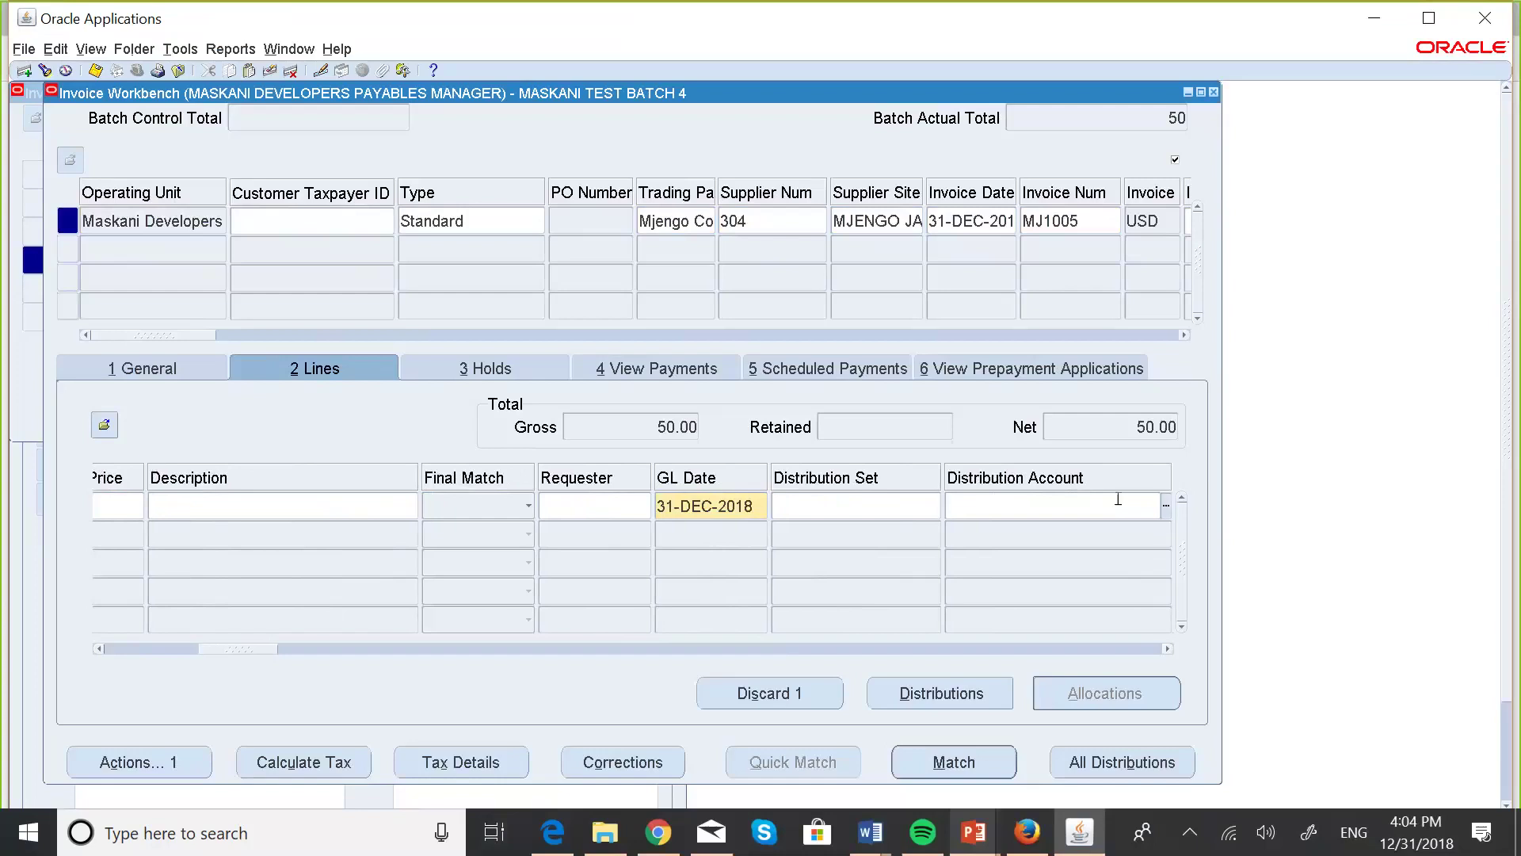
left_click(1165, 504)
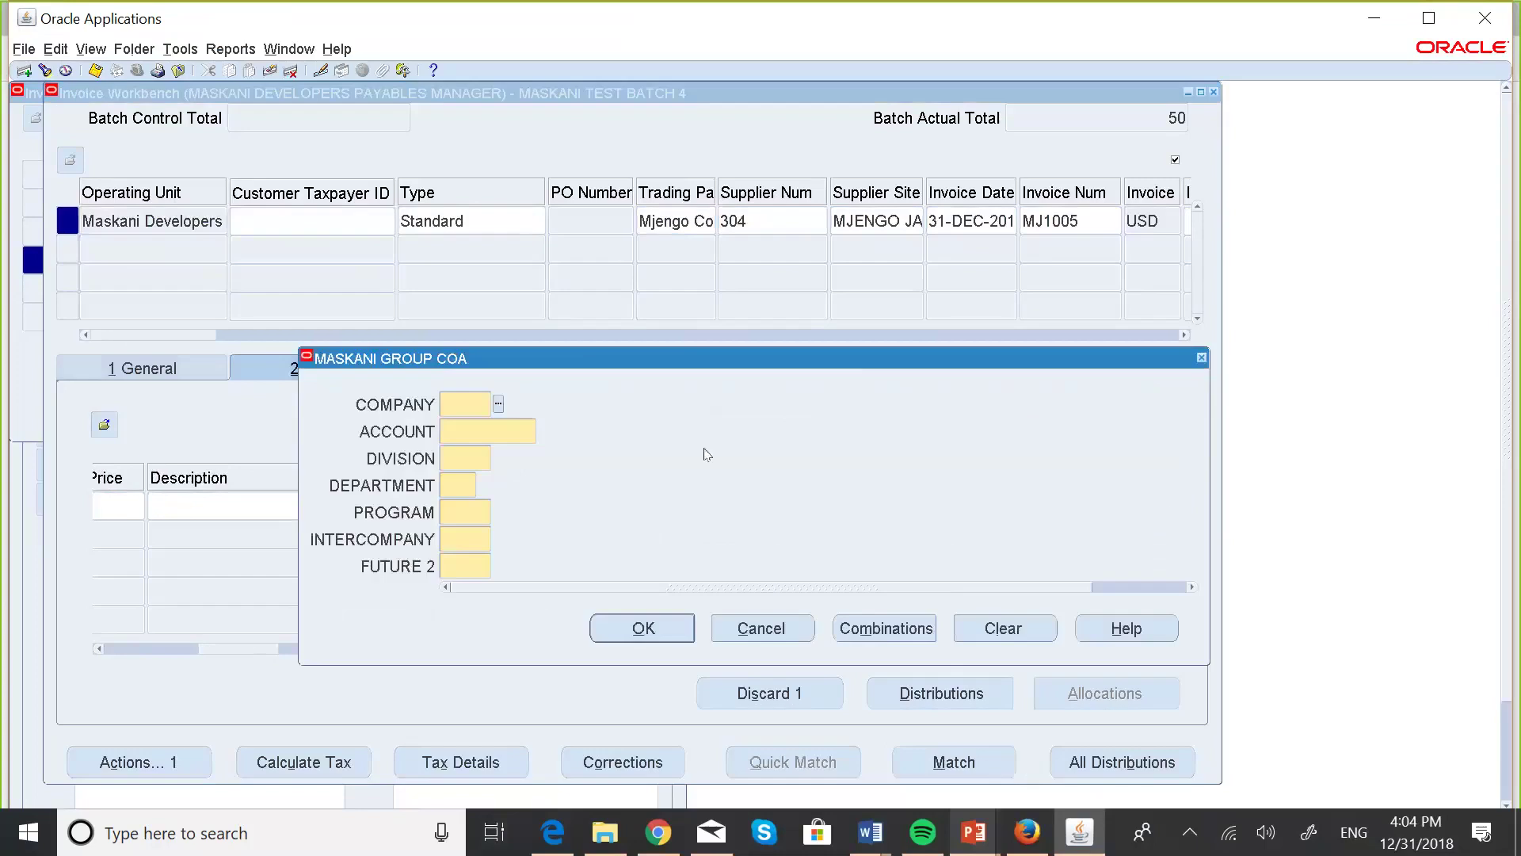
type("001")
key("Tab")
type("00")
left_click(542, 431)
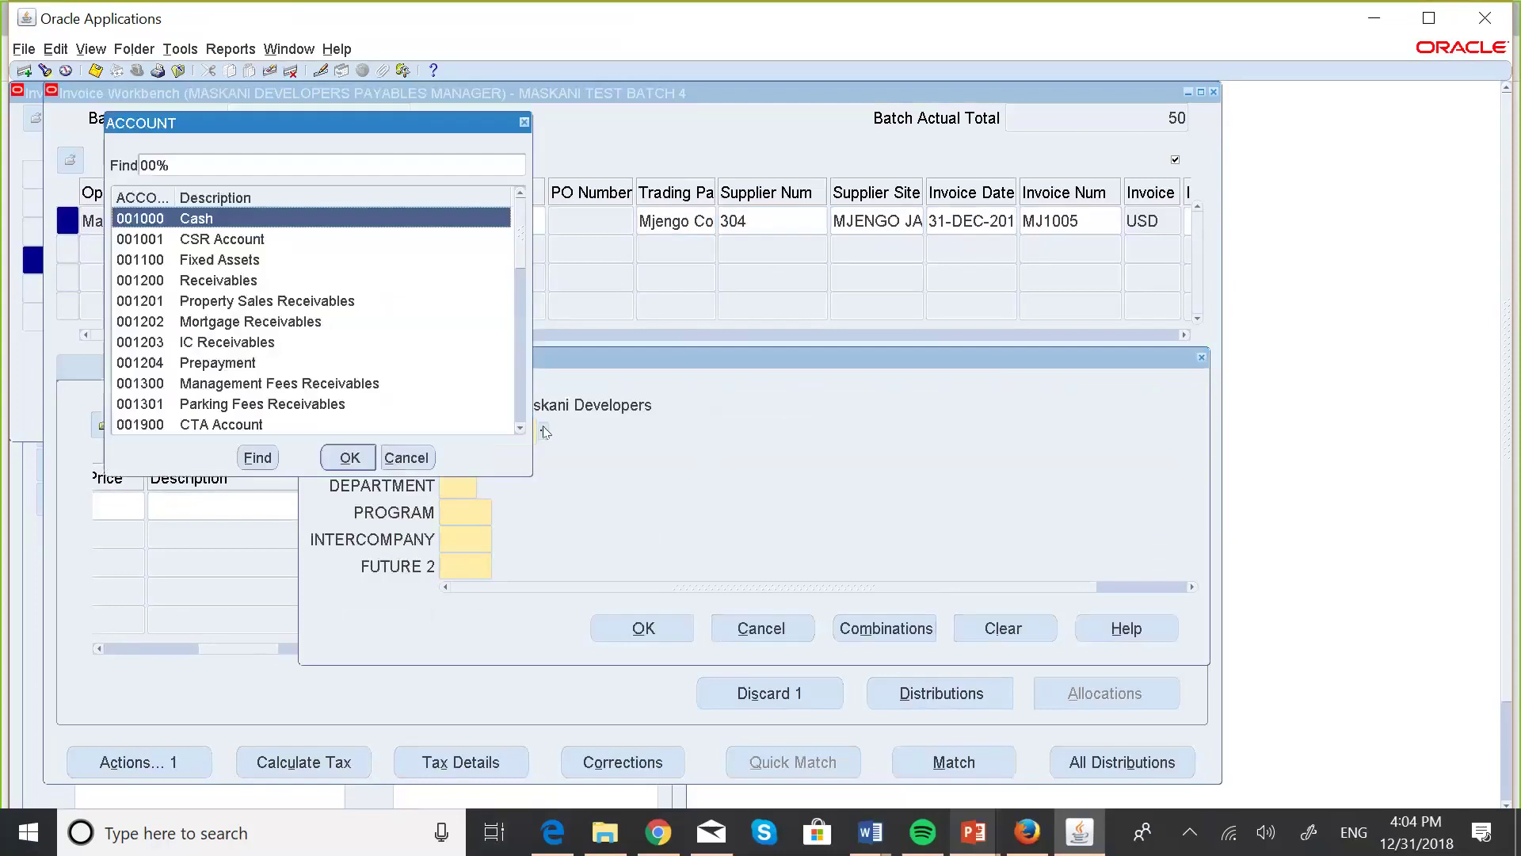
left_click_drag(520, 429, 520, 429)
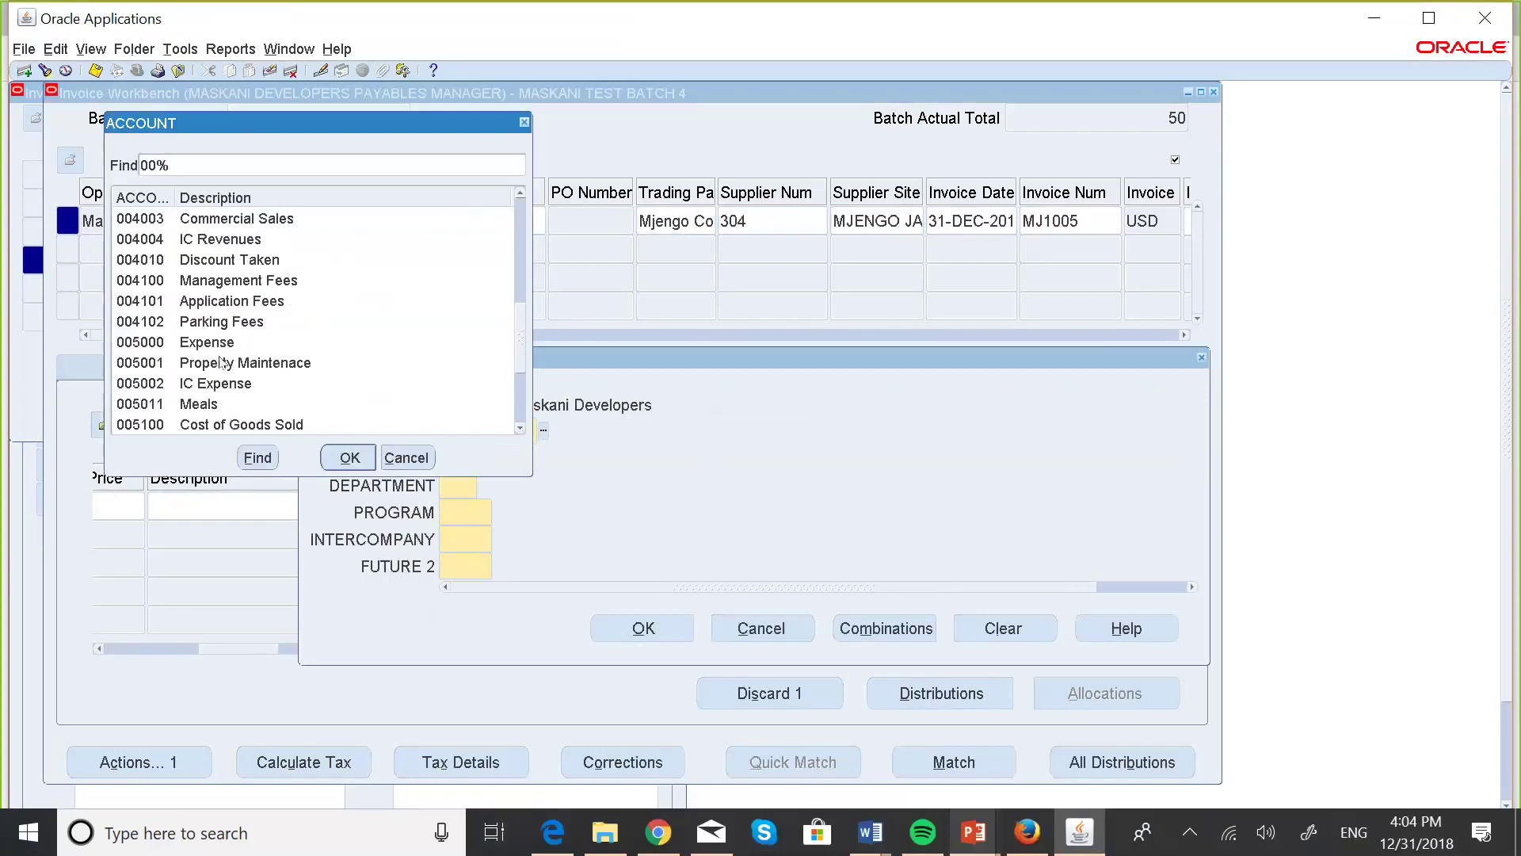
left_click(194, 346)
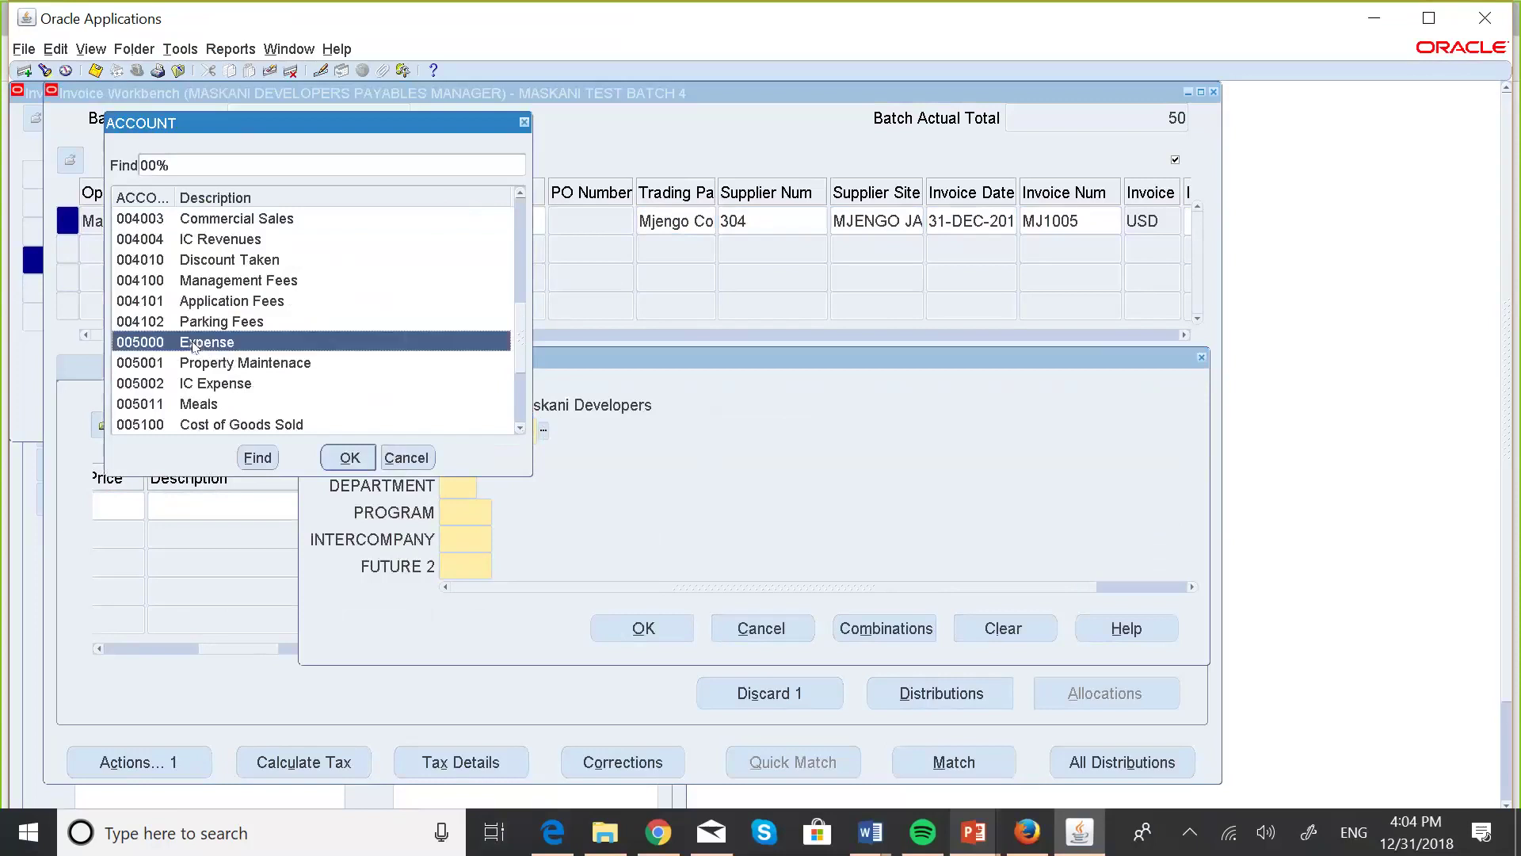
left_click(339, 461)
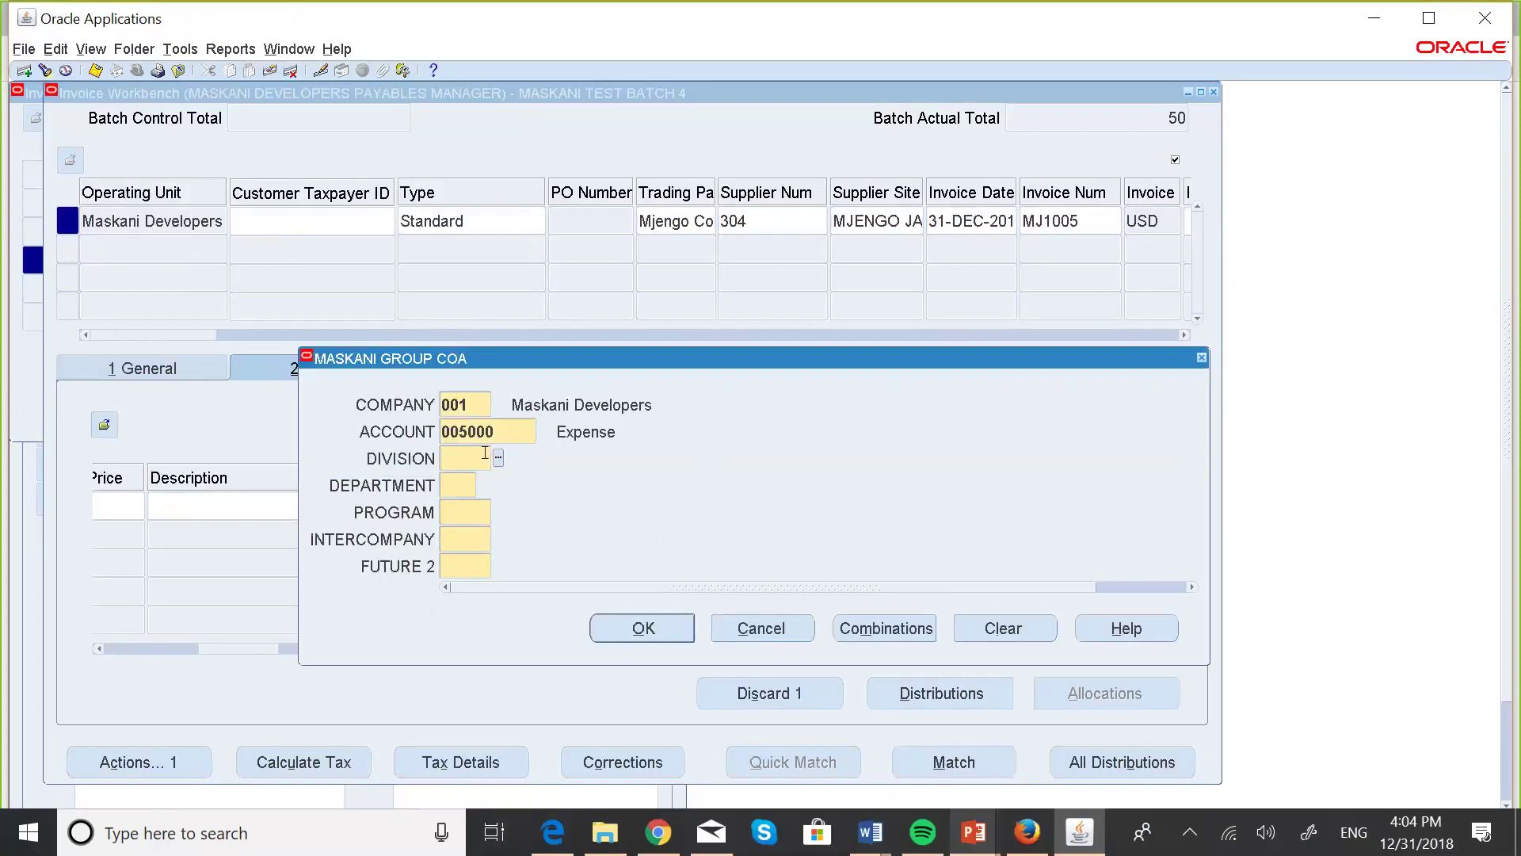
Complete the distribution account with division 100, department 00, and 000 for program, intercompany and future 2, and confirm it
type("100")
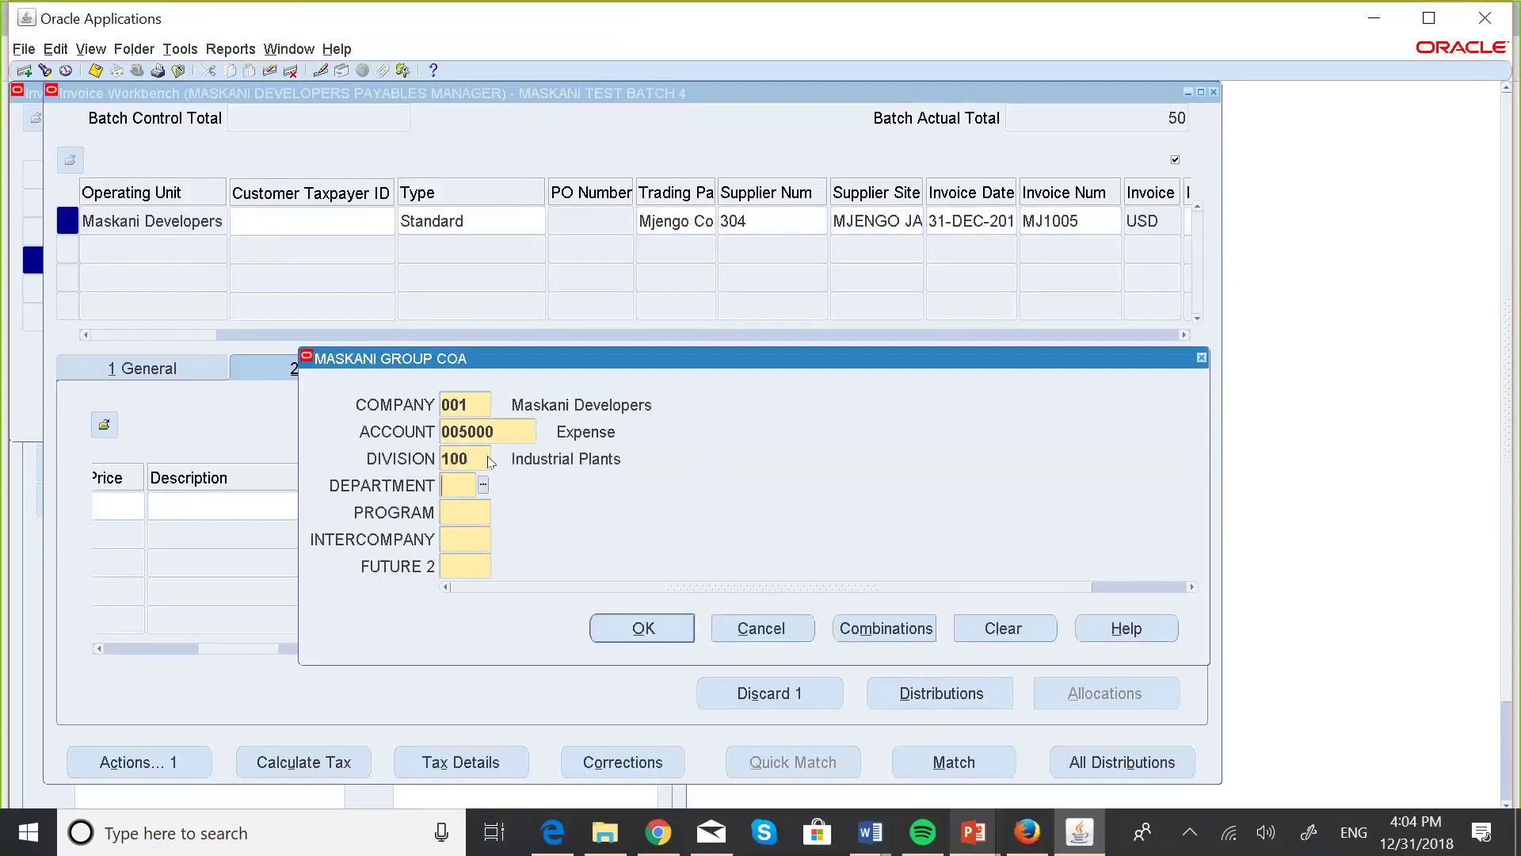
type(".00")
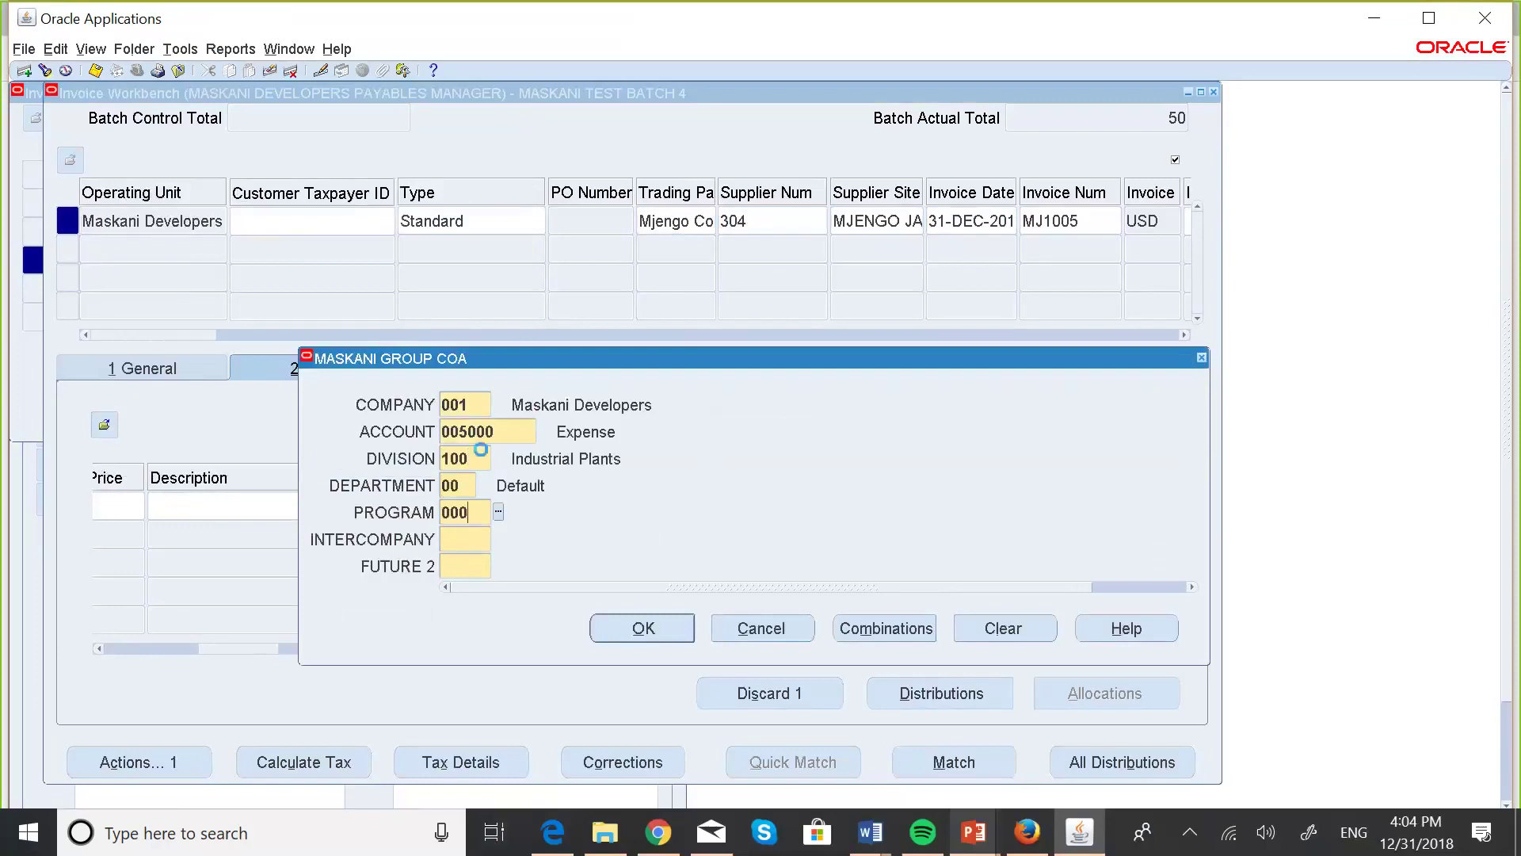
type(".000.000")
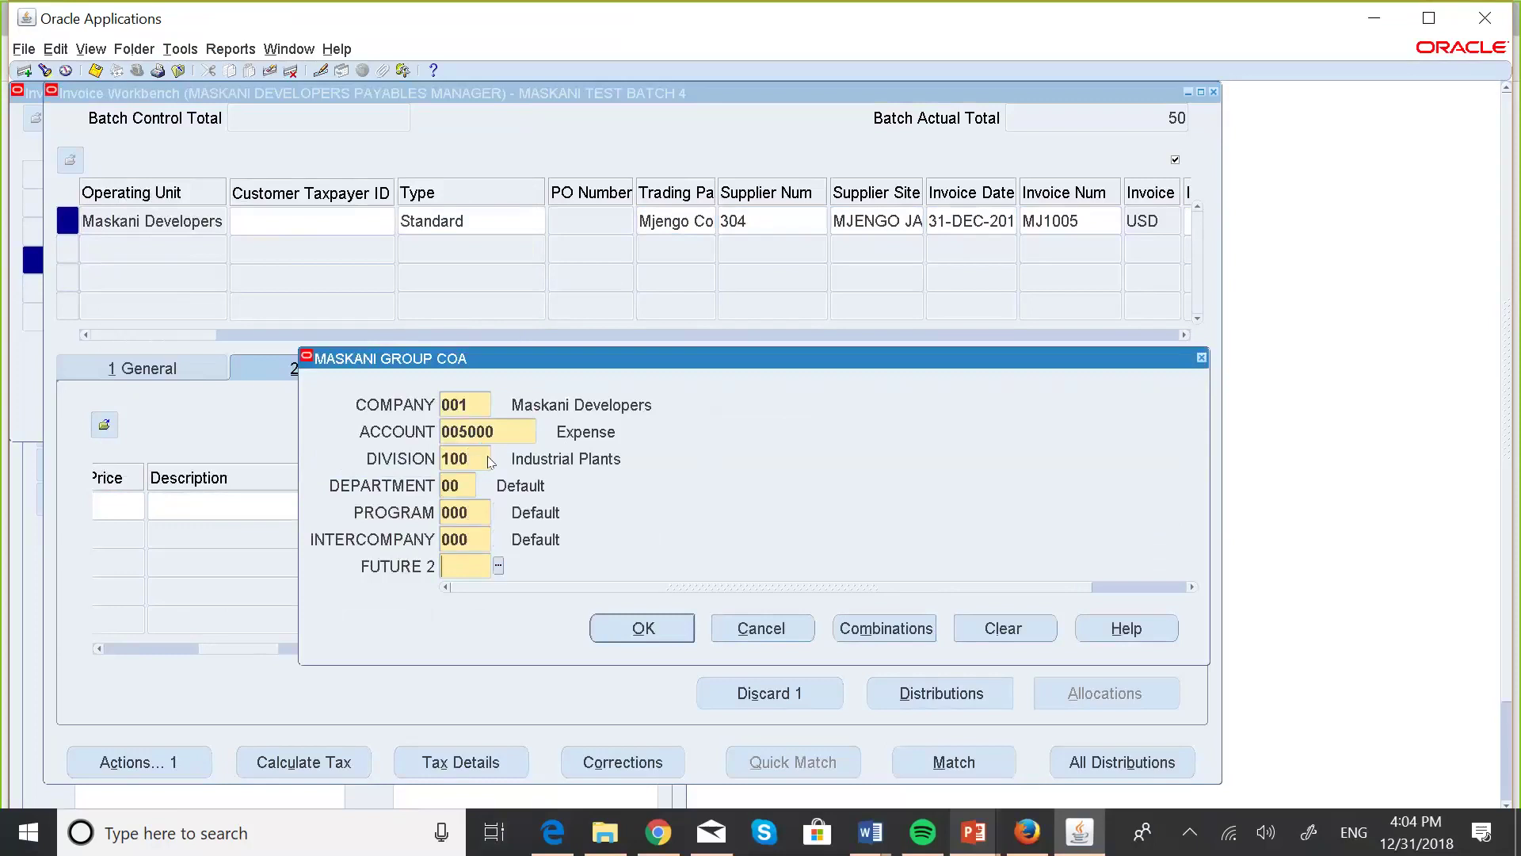
type(".000")
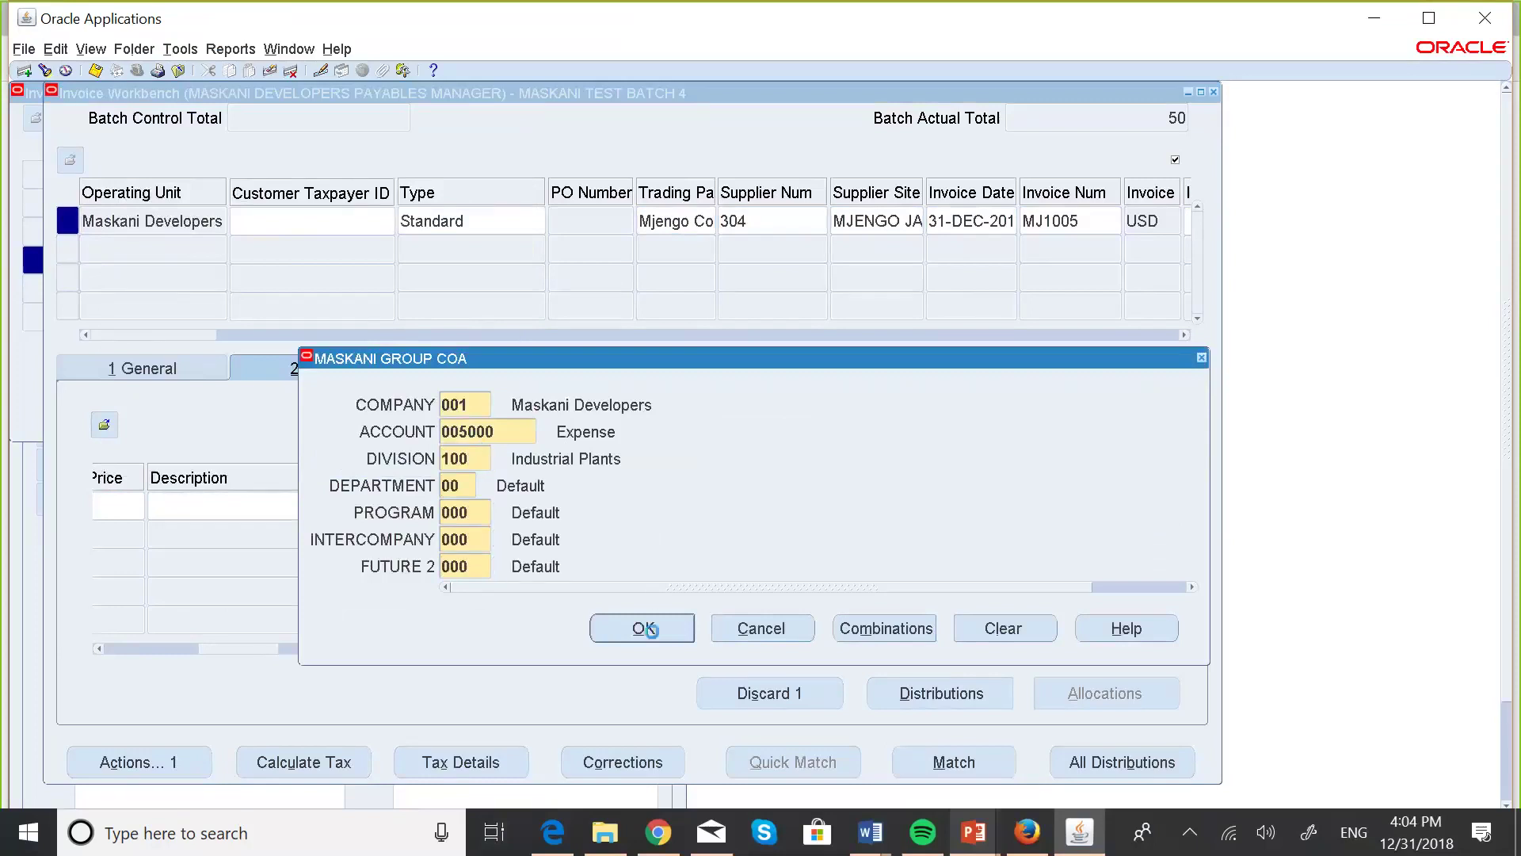
left_click(645, 628)
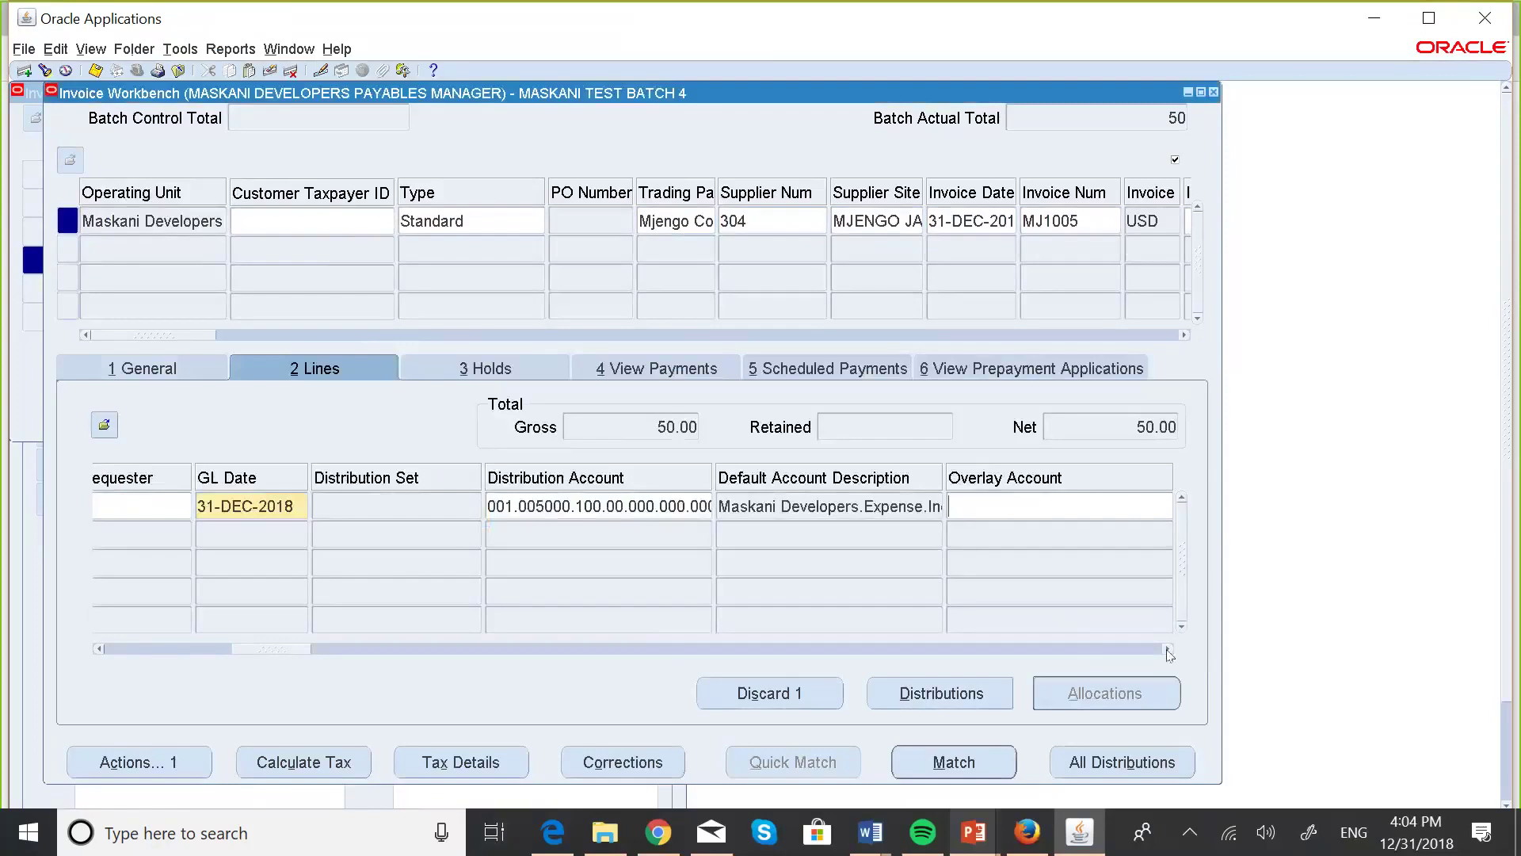
left_click_drag(1169, 652, 1169, 651)
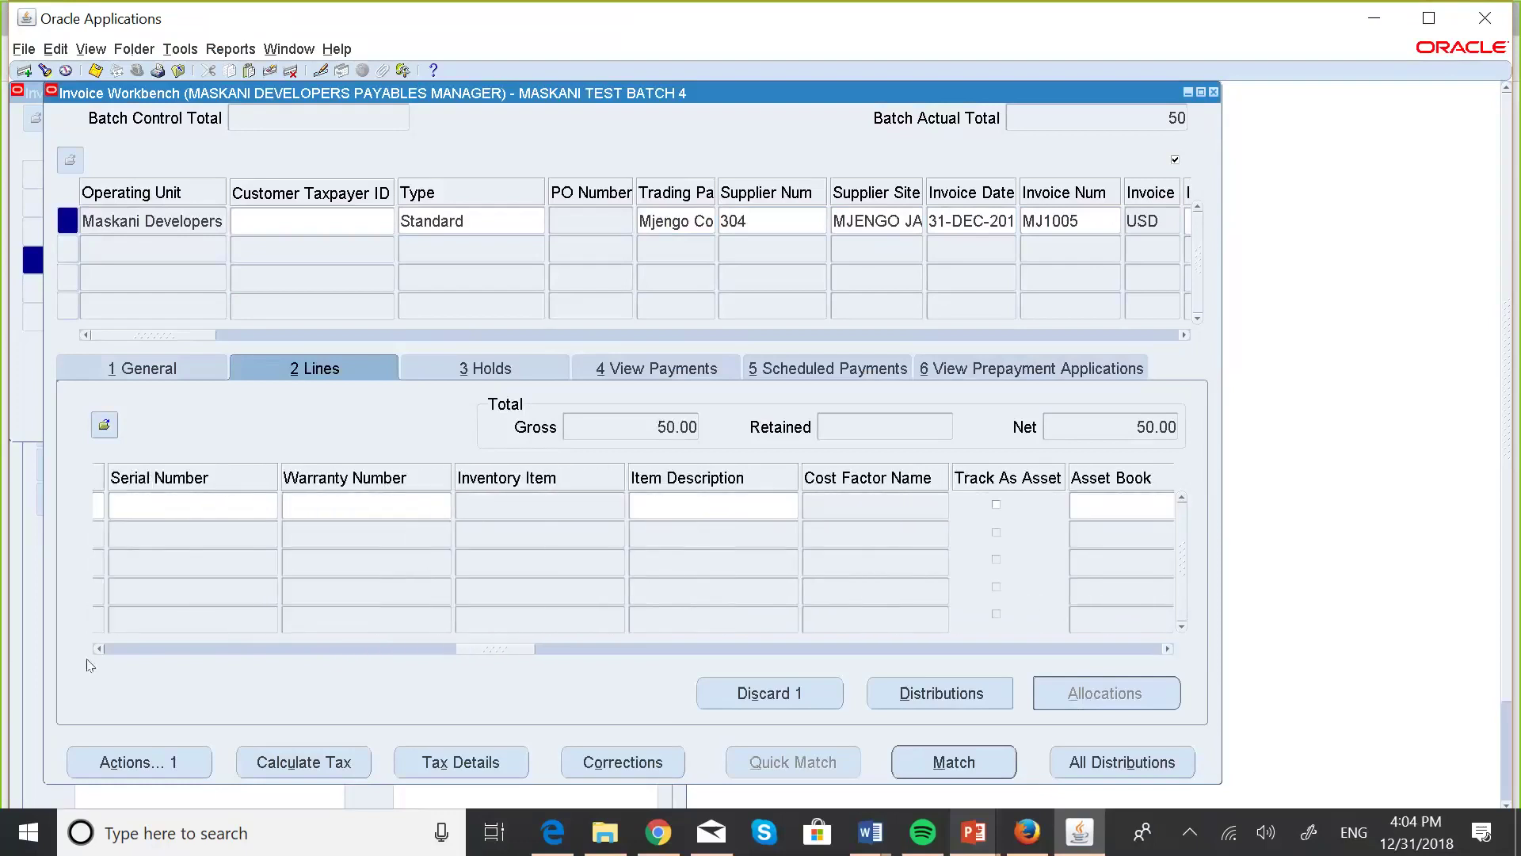
Save invoice MJ1005 with its item line and distribution, and display its general summary
left_click_drag(100, 649, 101, 649)
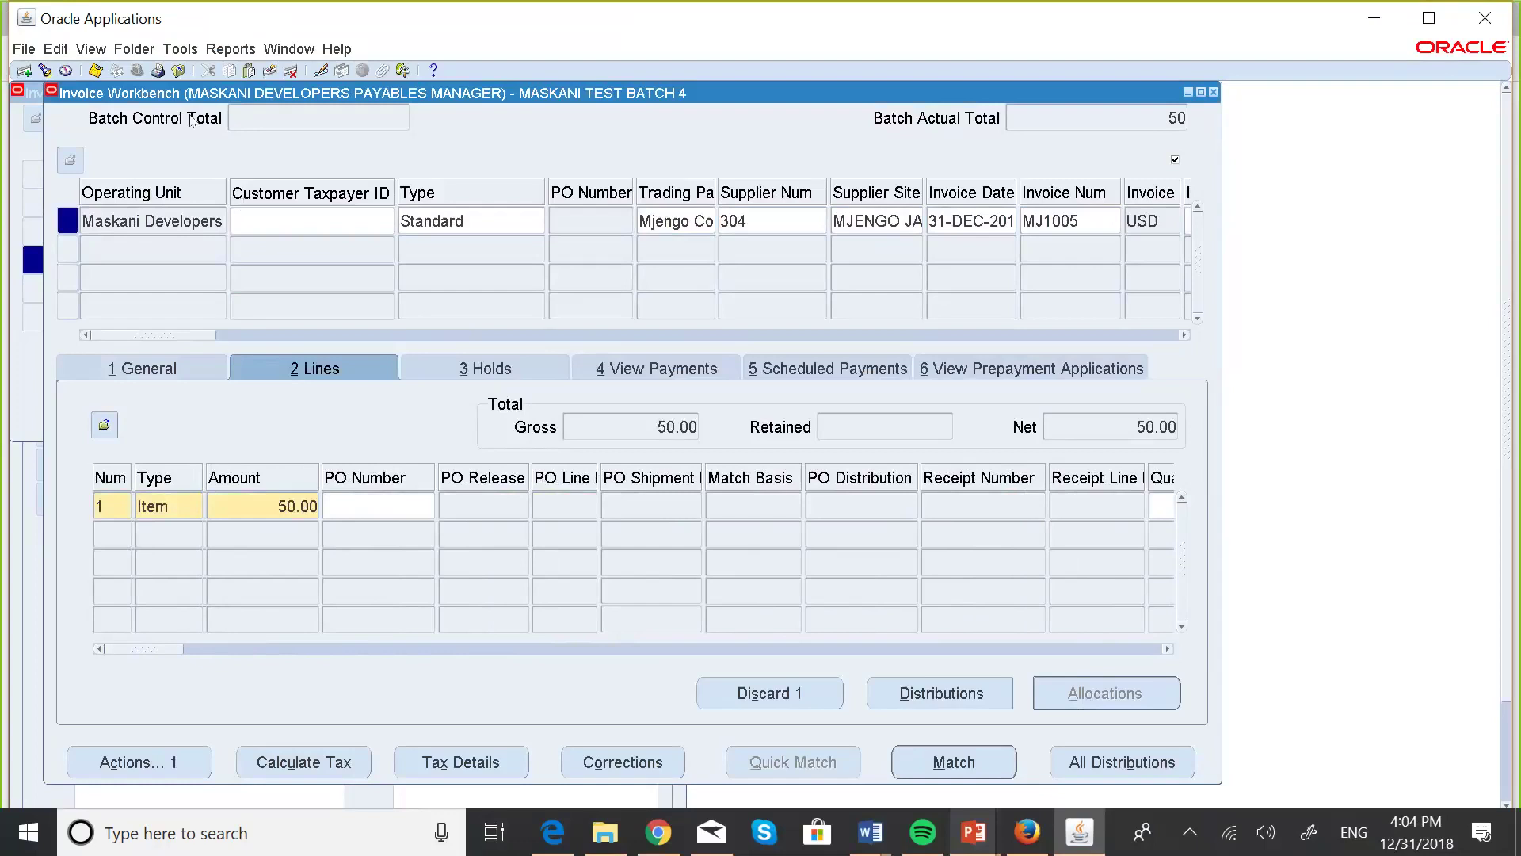
left_click(94, 69)
left_click(176, 370)
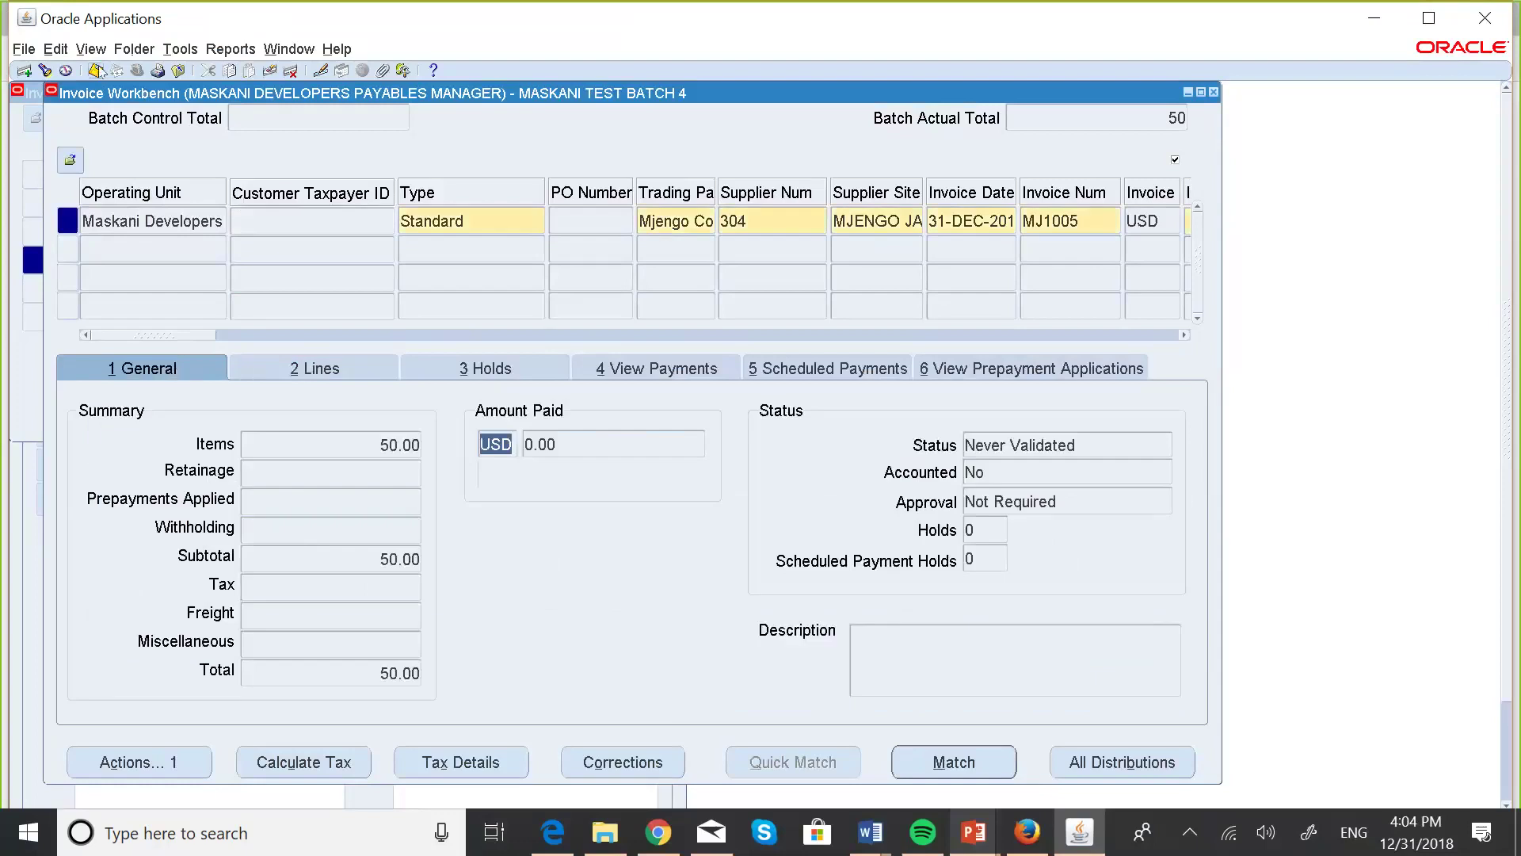
Review all distributions of invoice MJ1005 and return to the invoice
left_click(331, 298)
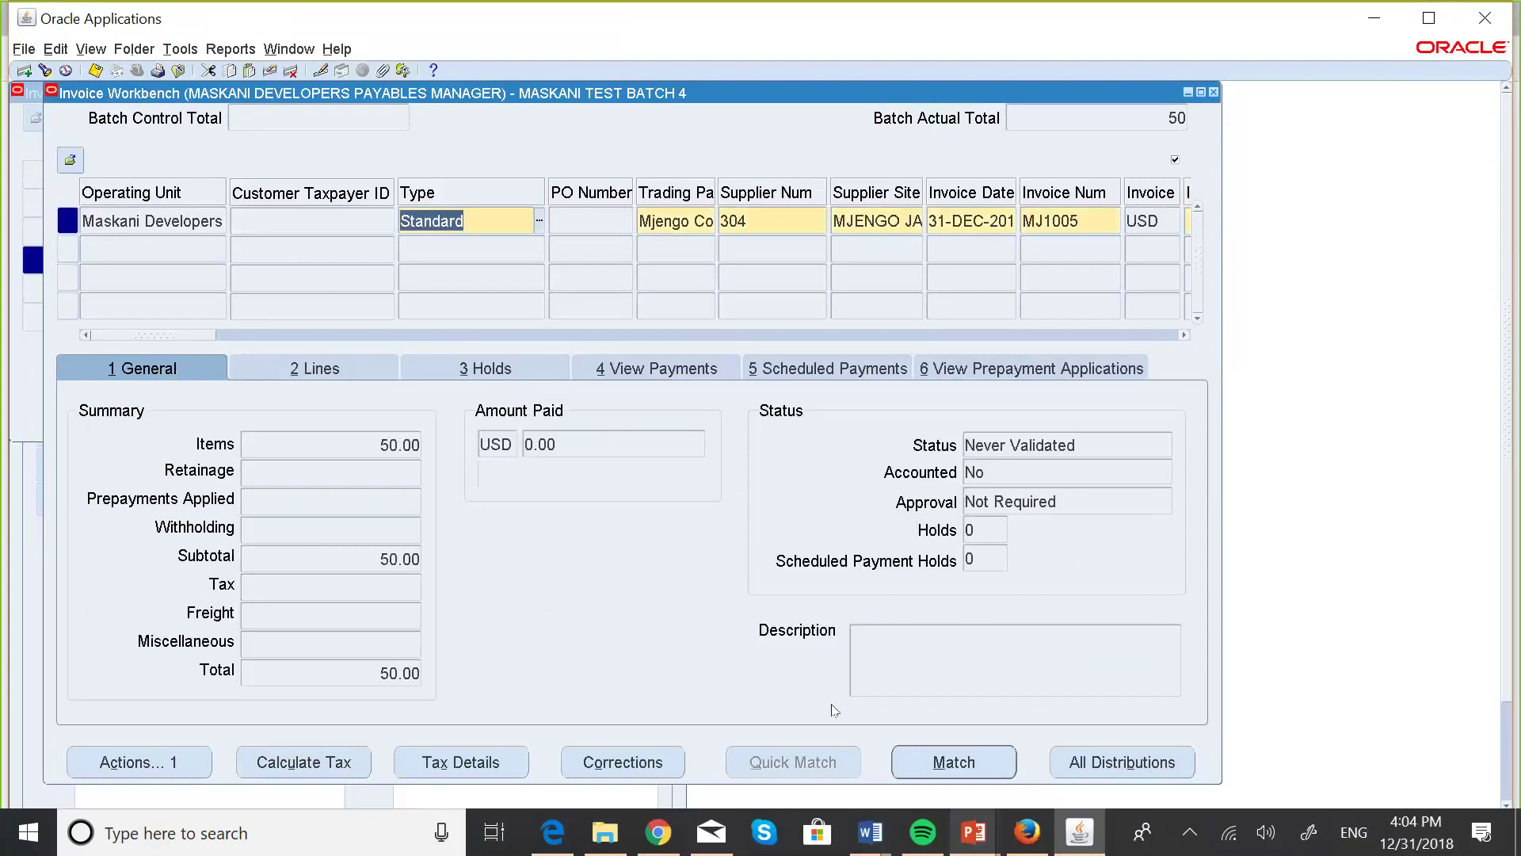
left_click(1095, 765)
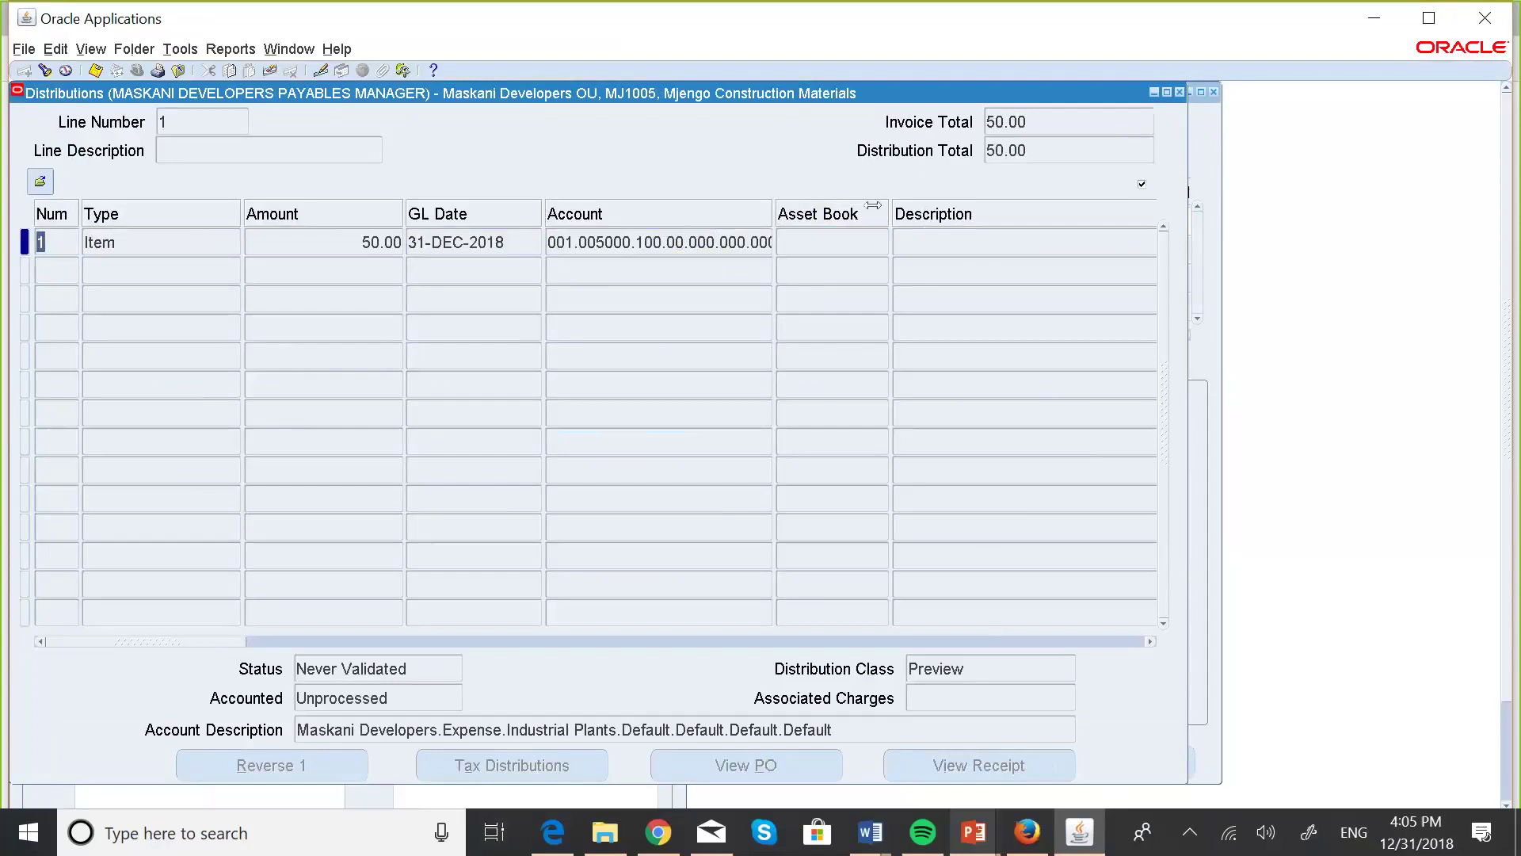
left_click(1180, 93)
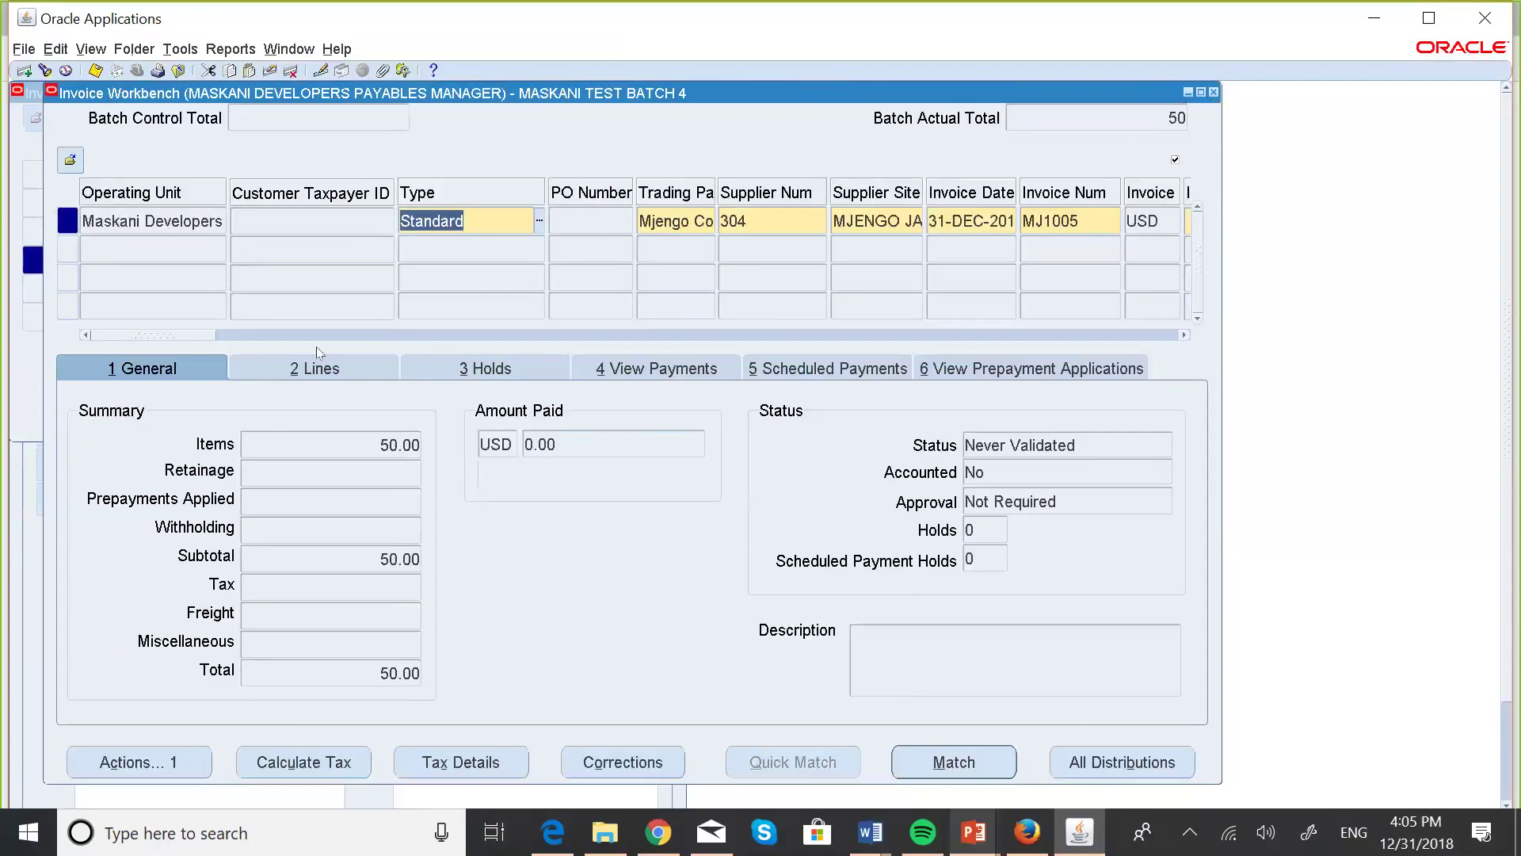
Check the item line of invoice MJ1005 and its validation status in the general summary
left_click(286, 369)
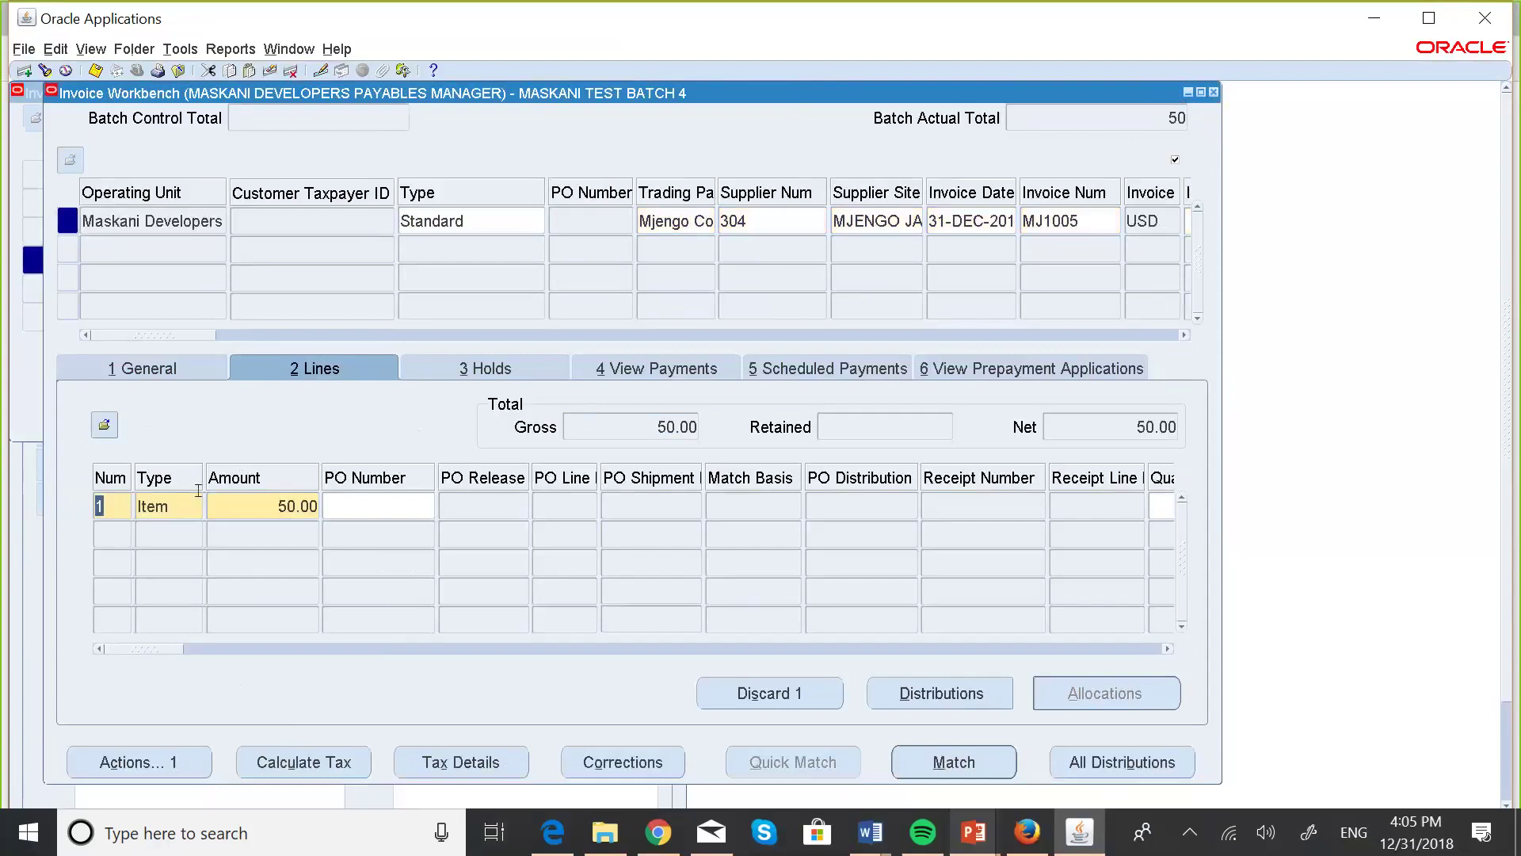
left_click(181, 219)
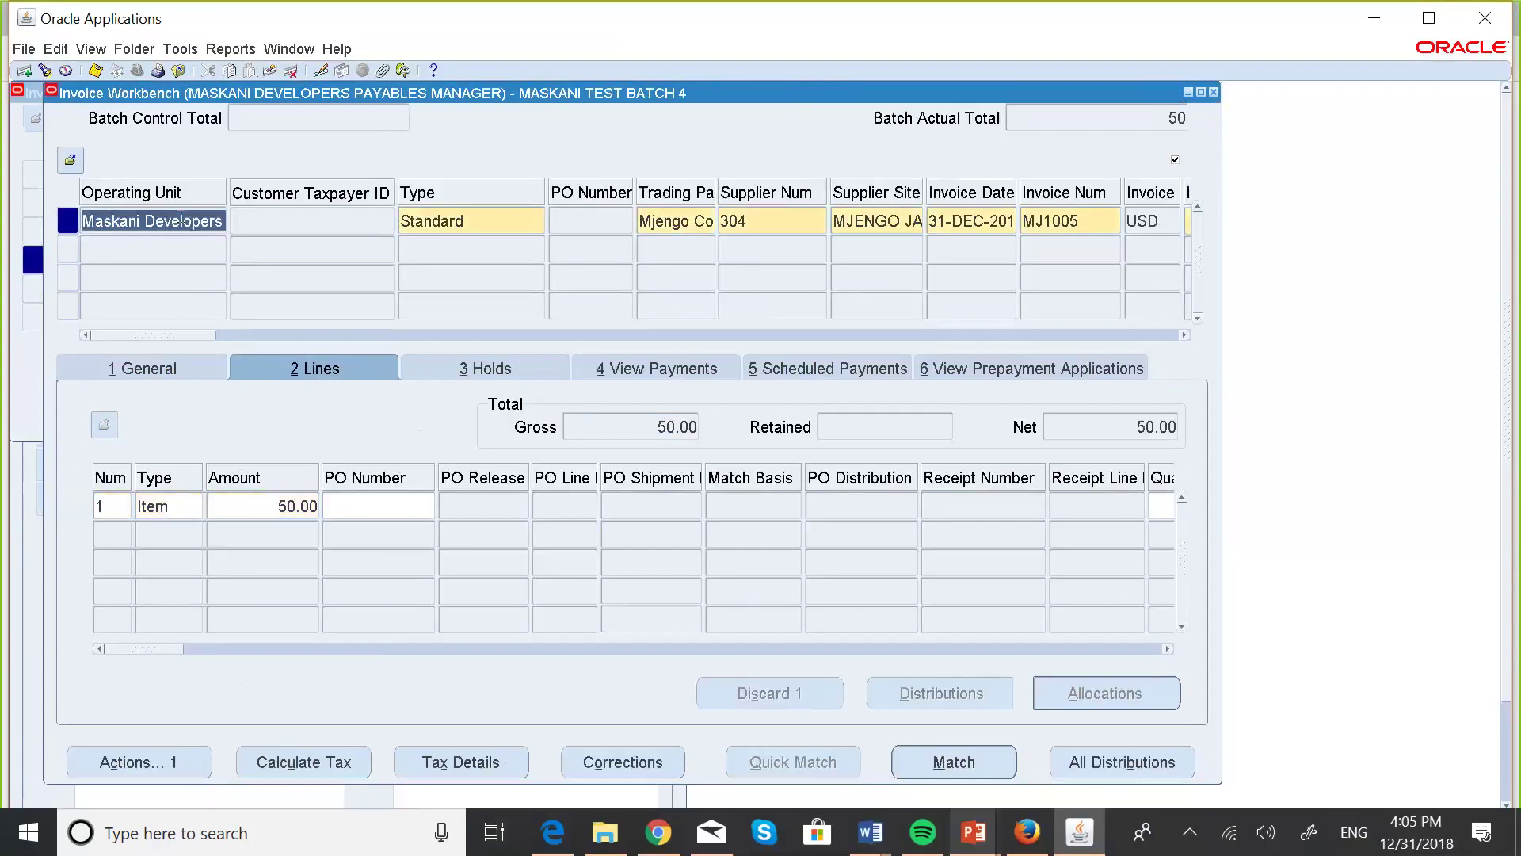
left_click(159, 366)
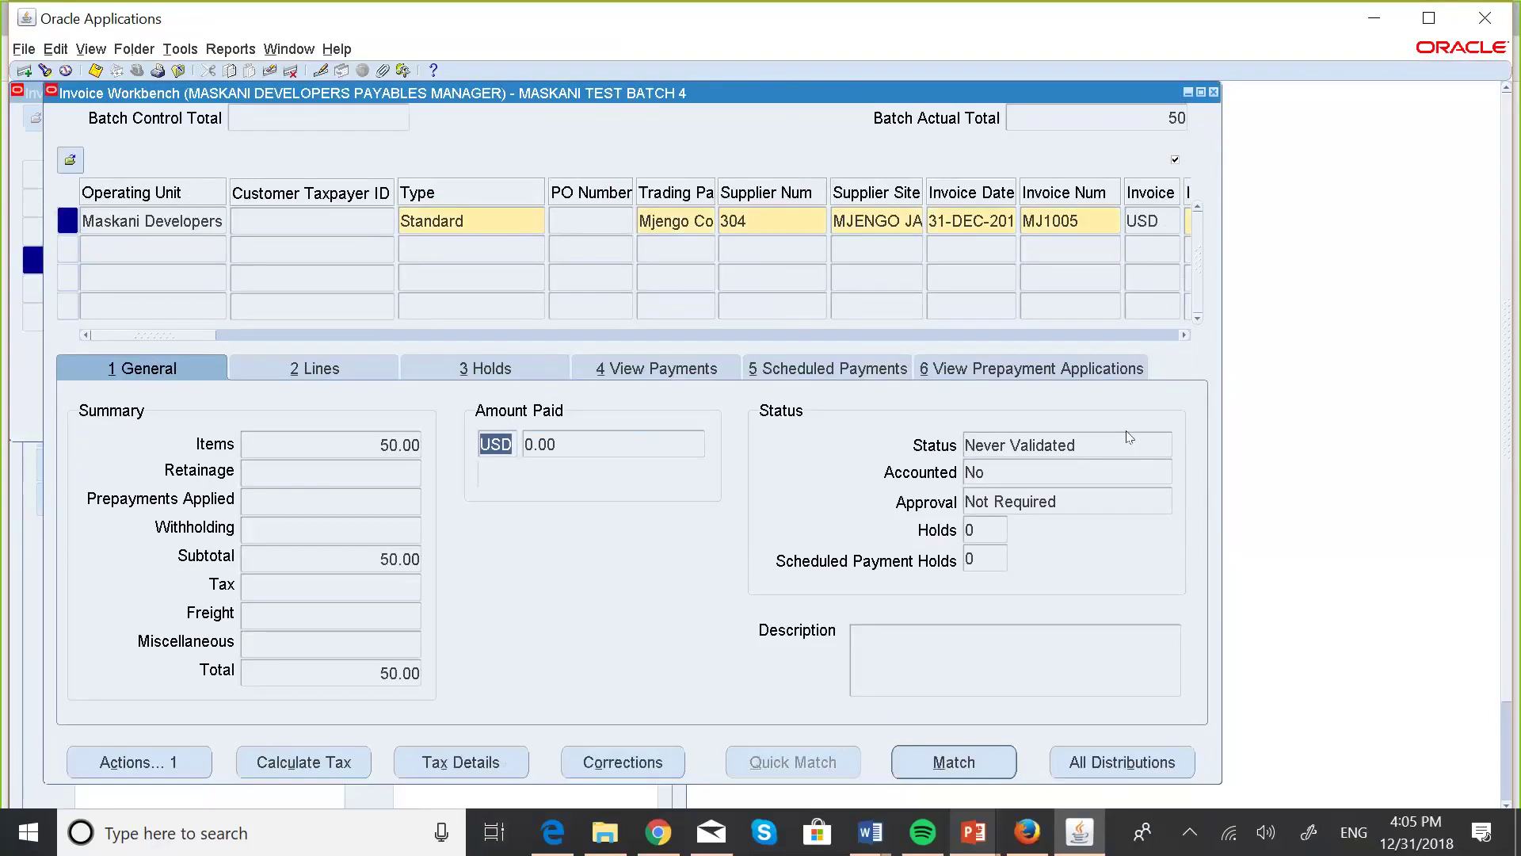
left_click(1074, 435)
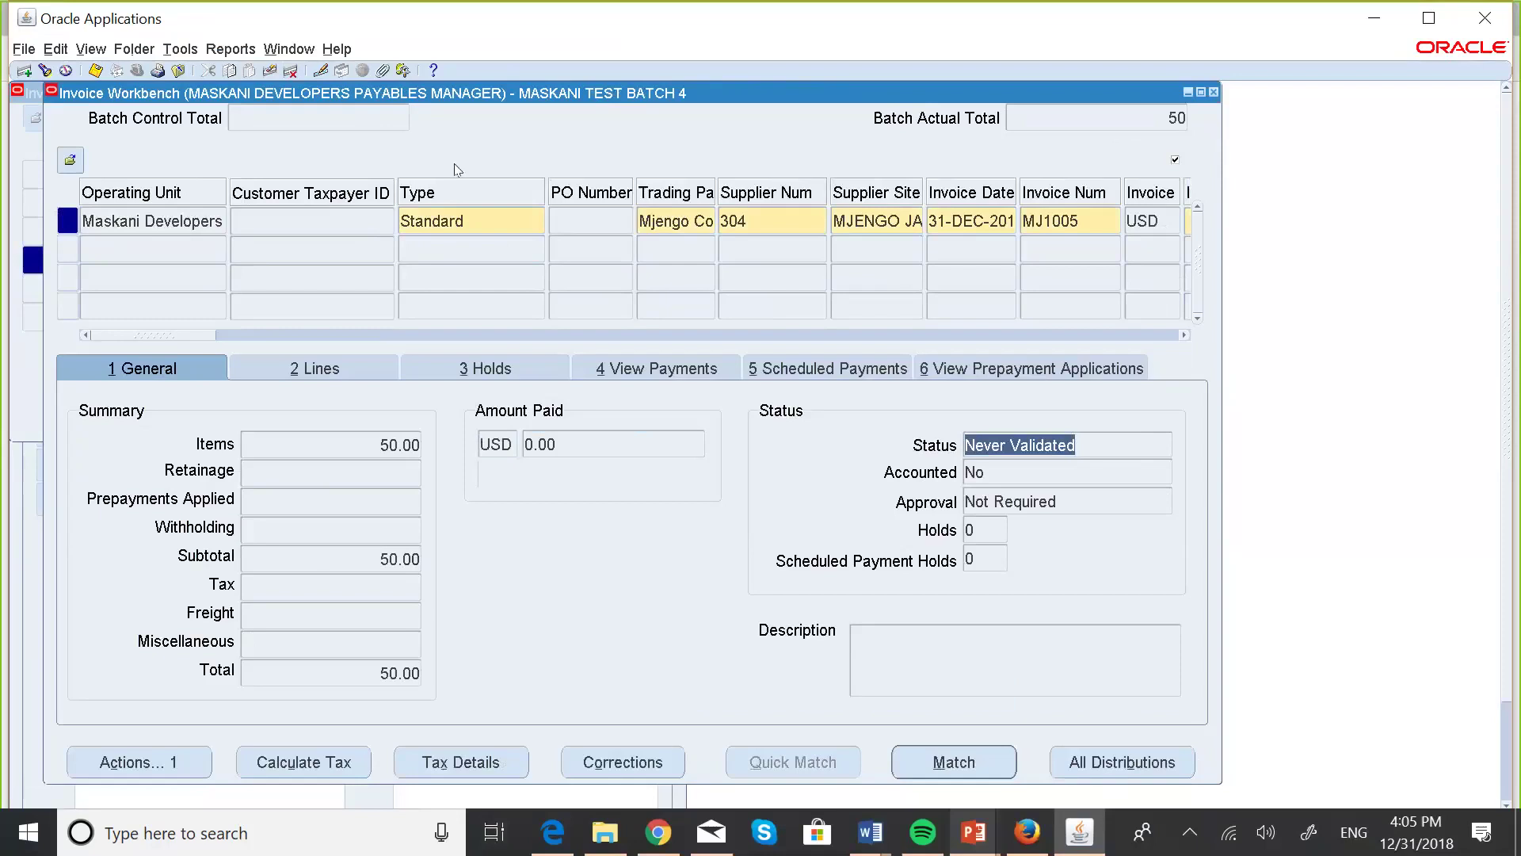
Start a second standard invoice in the batch with Mjengo Construction Materials as trading partner
left_click(117, 247)
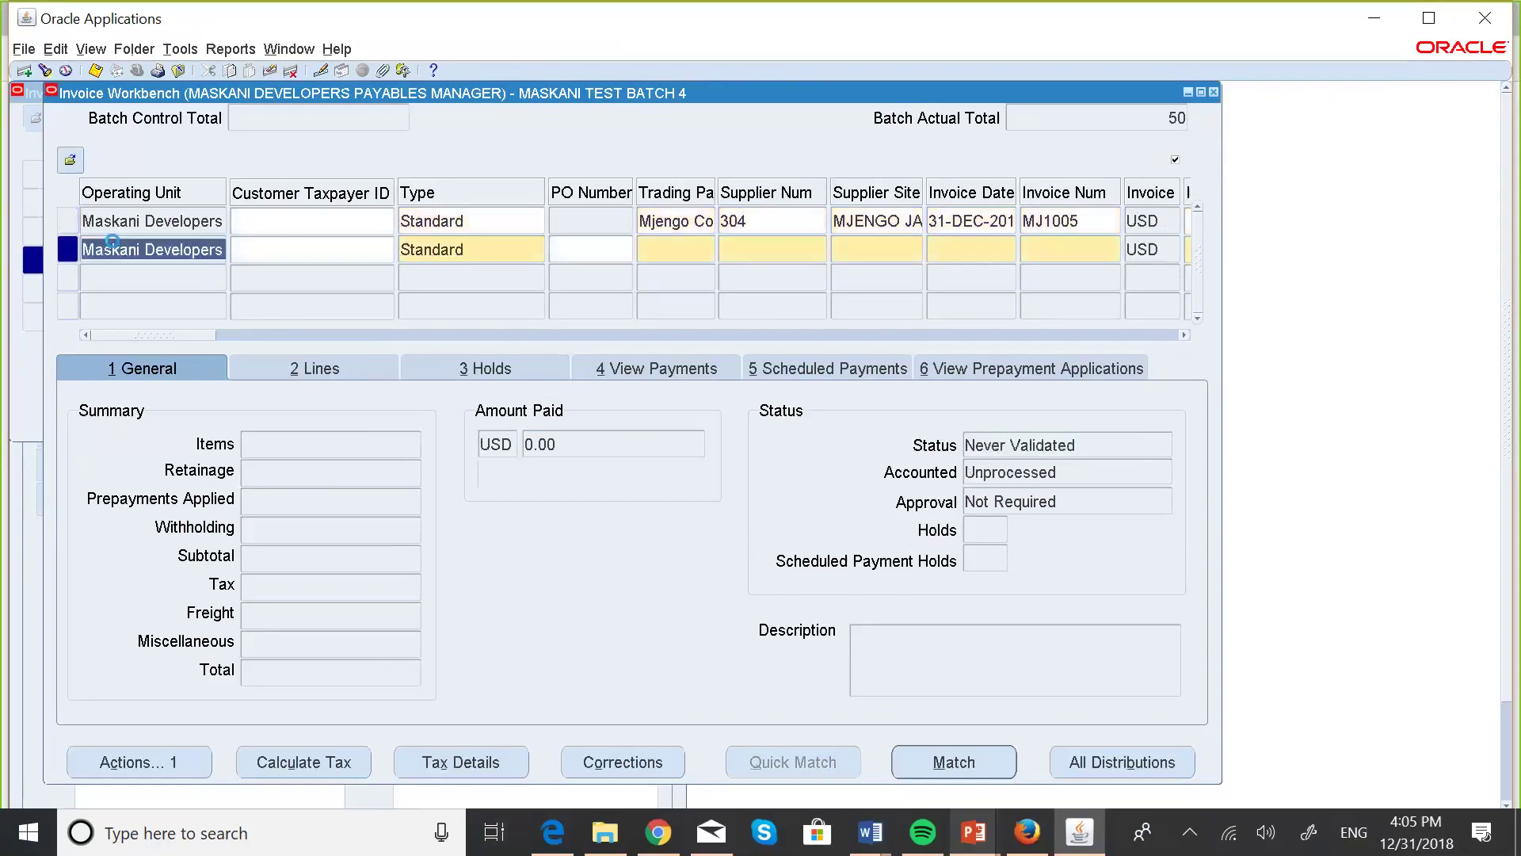
left_click(674, 252)
type("Mje")
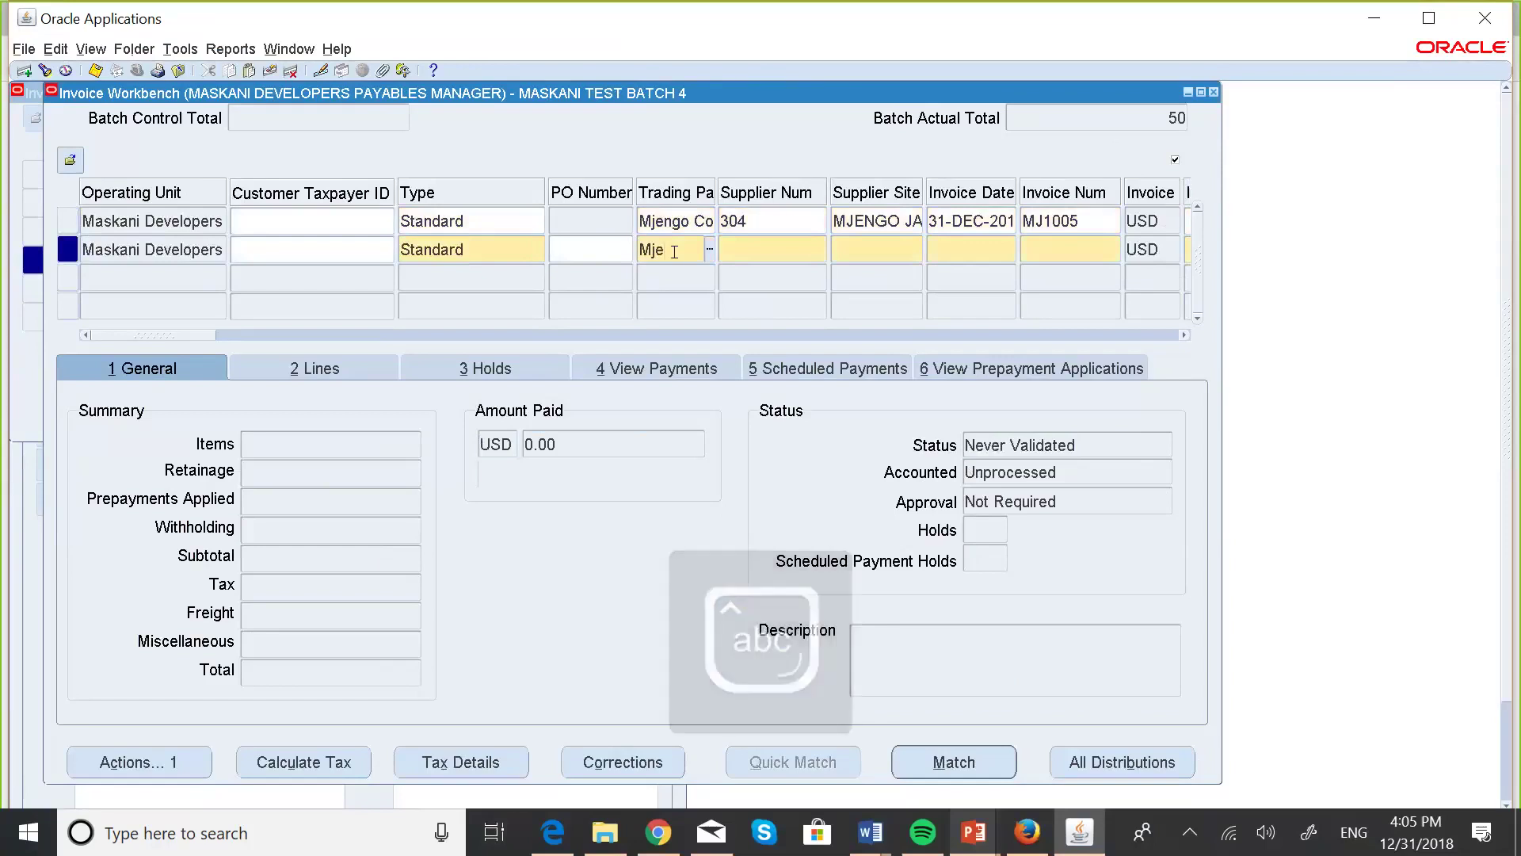
key("Tab")
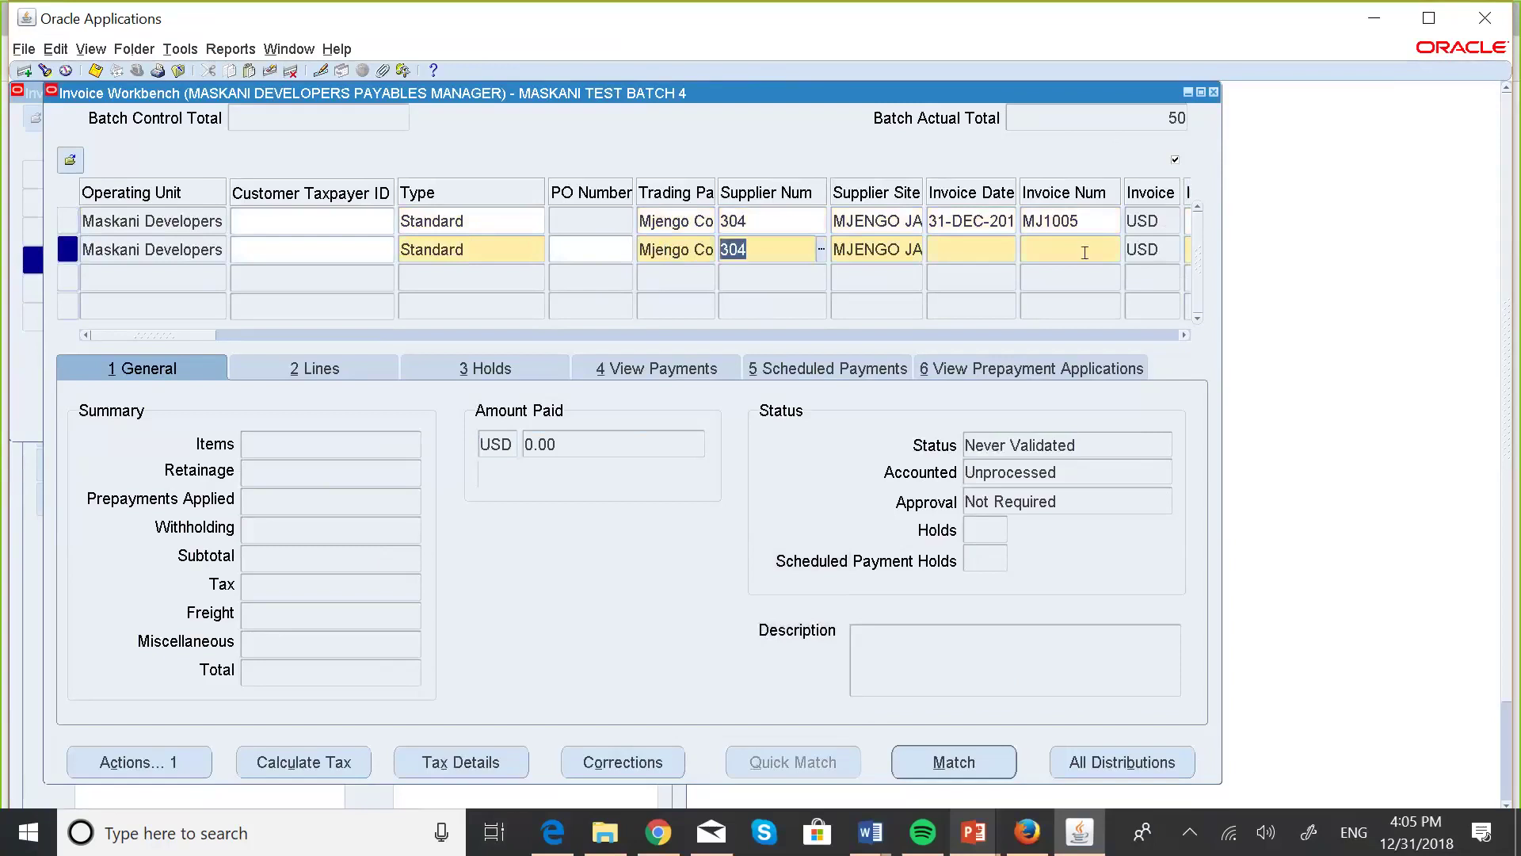
Set the second invoice's date to 31-DEC-2018 and its invoice number to MJ1006
left_click(961, 244)
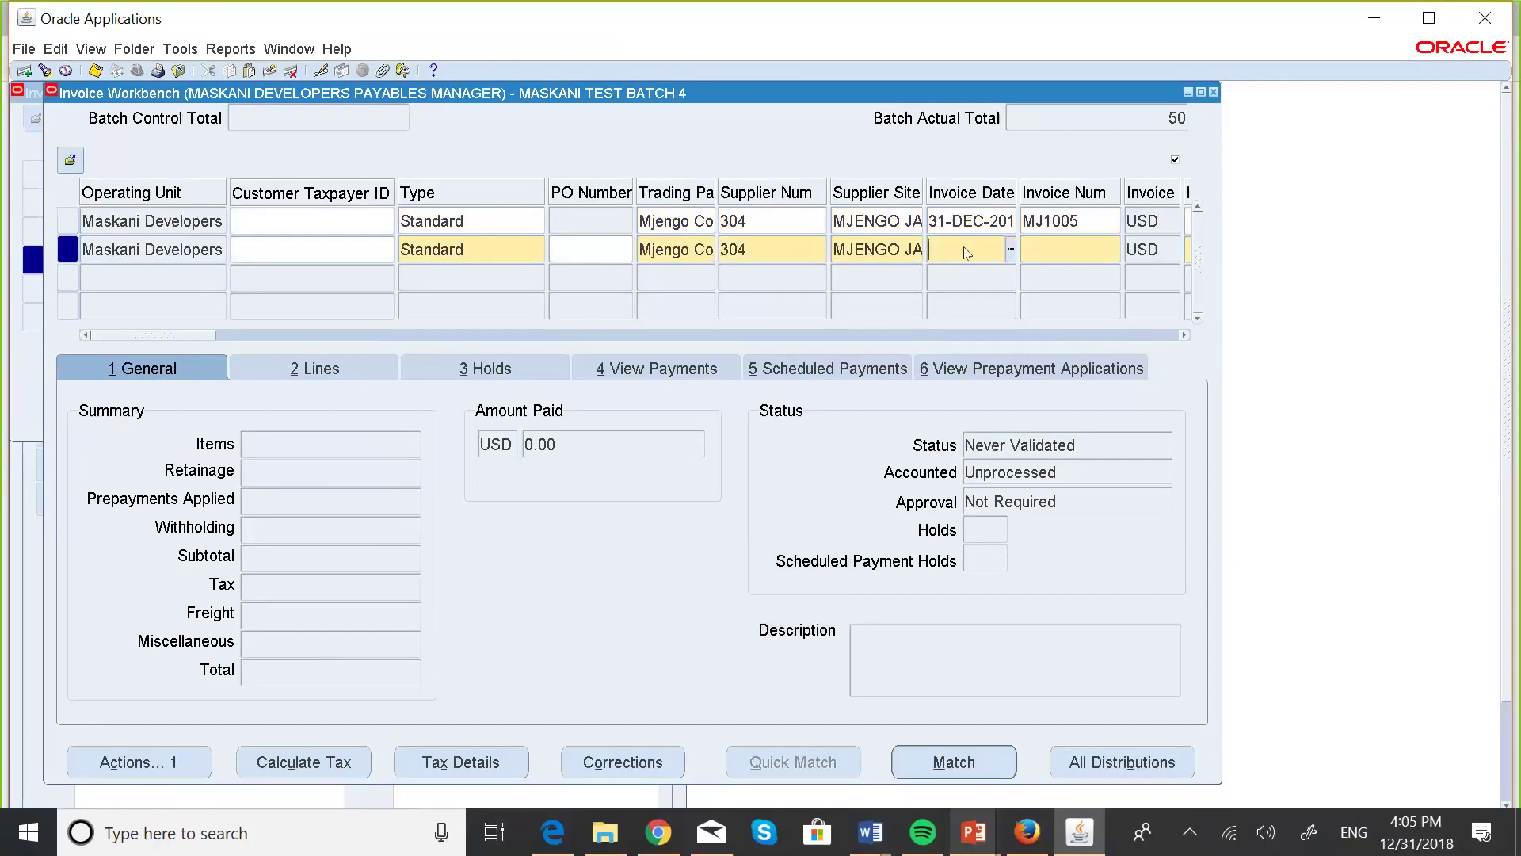
left_click(1013, 249)
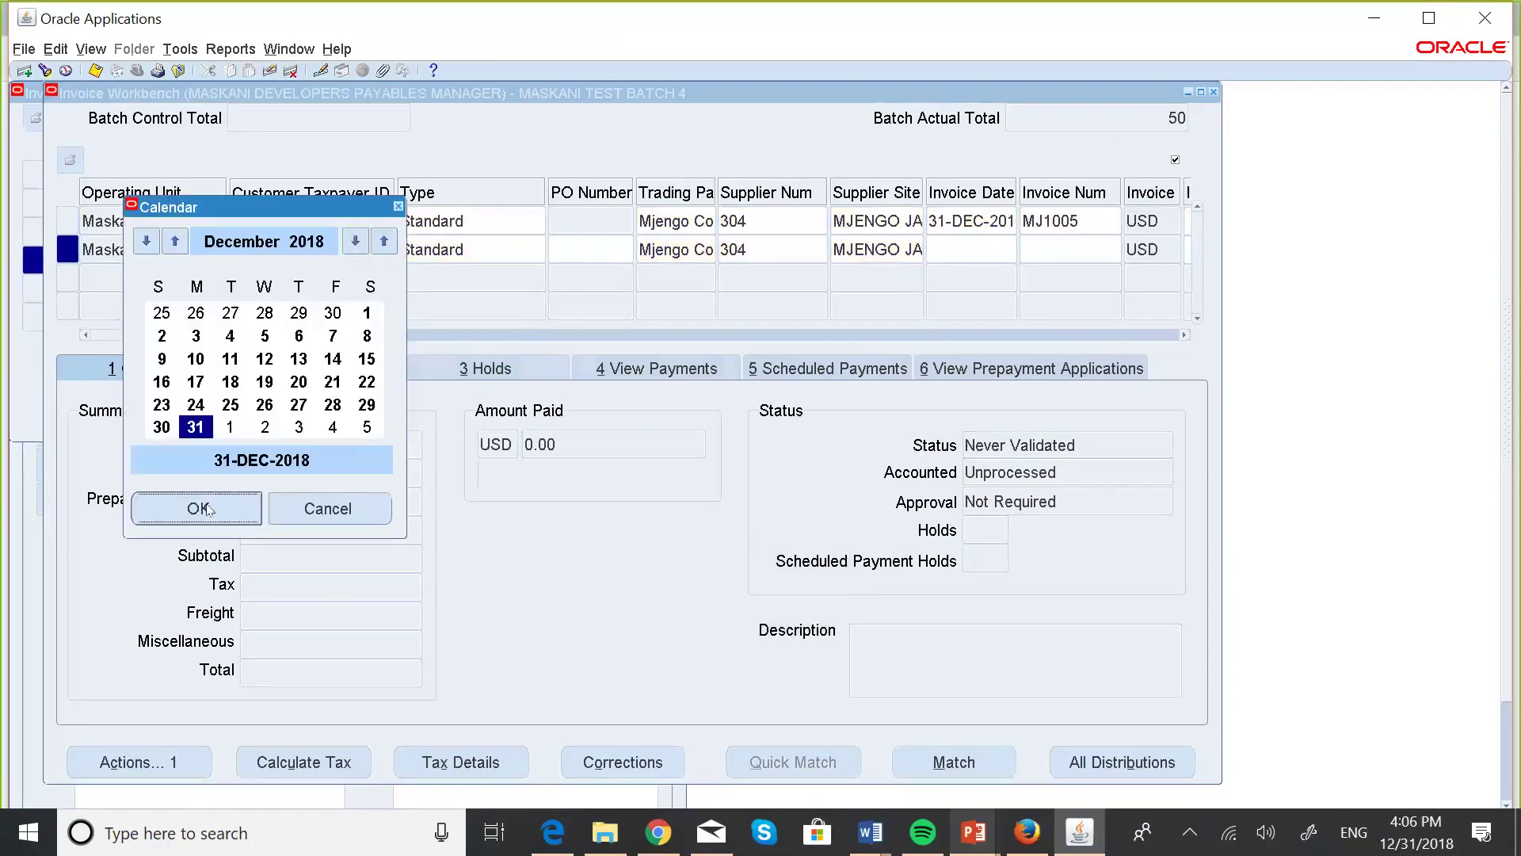
left_click(204, 508)
left_click(1040, 247)
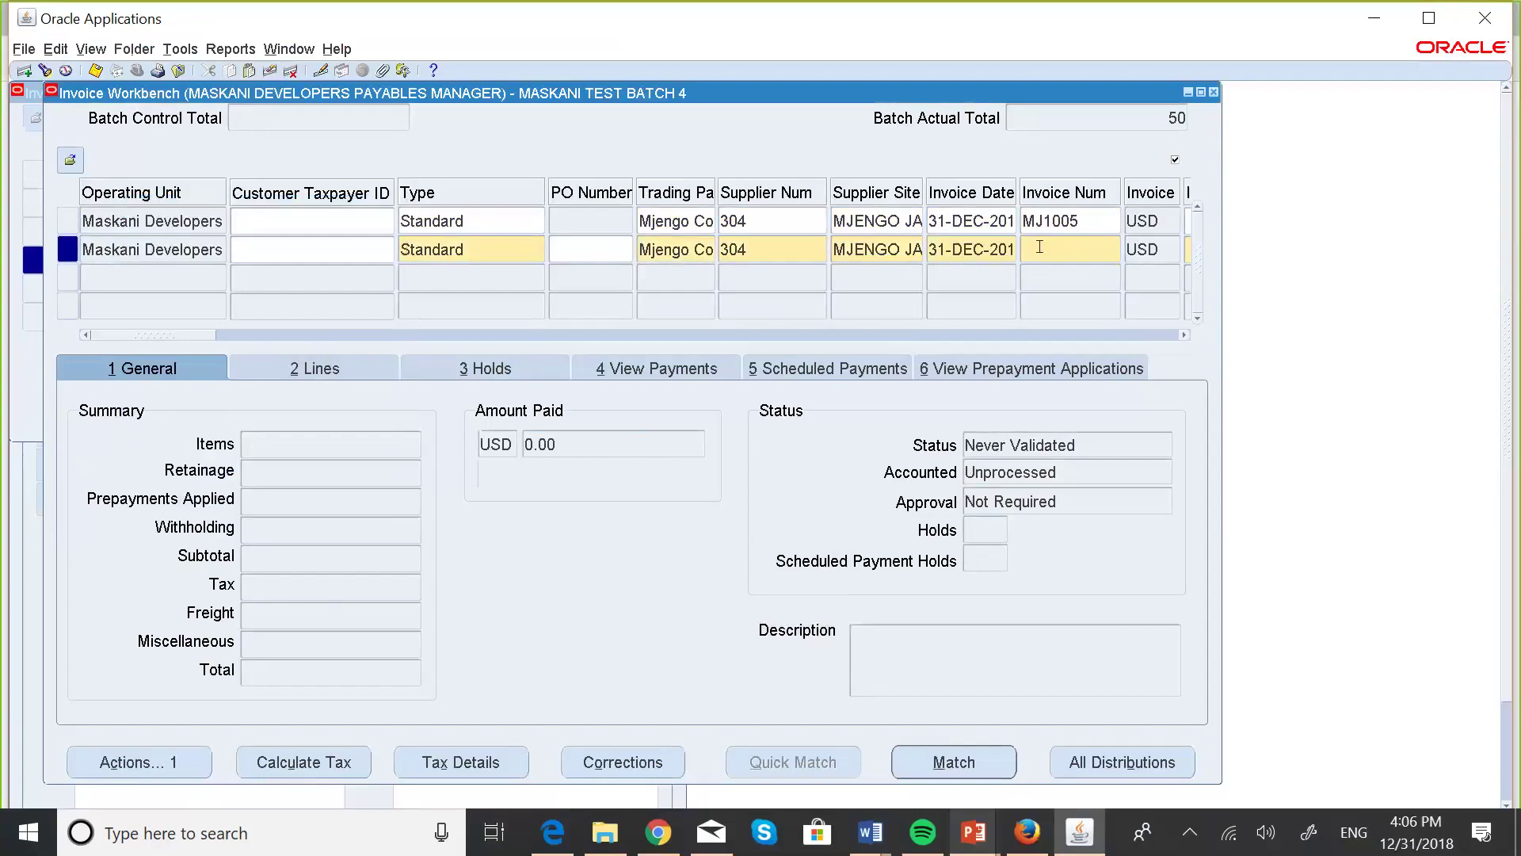
key("Caps_Lock")
type("MJ10")
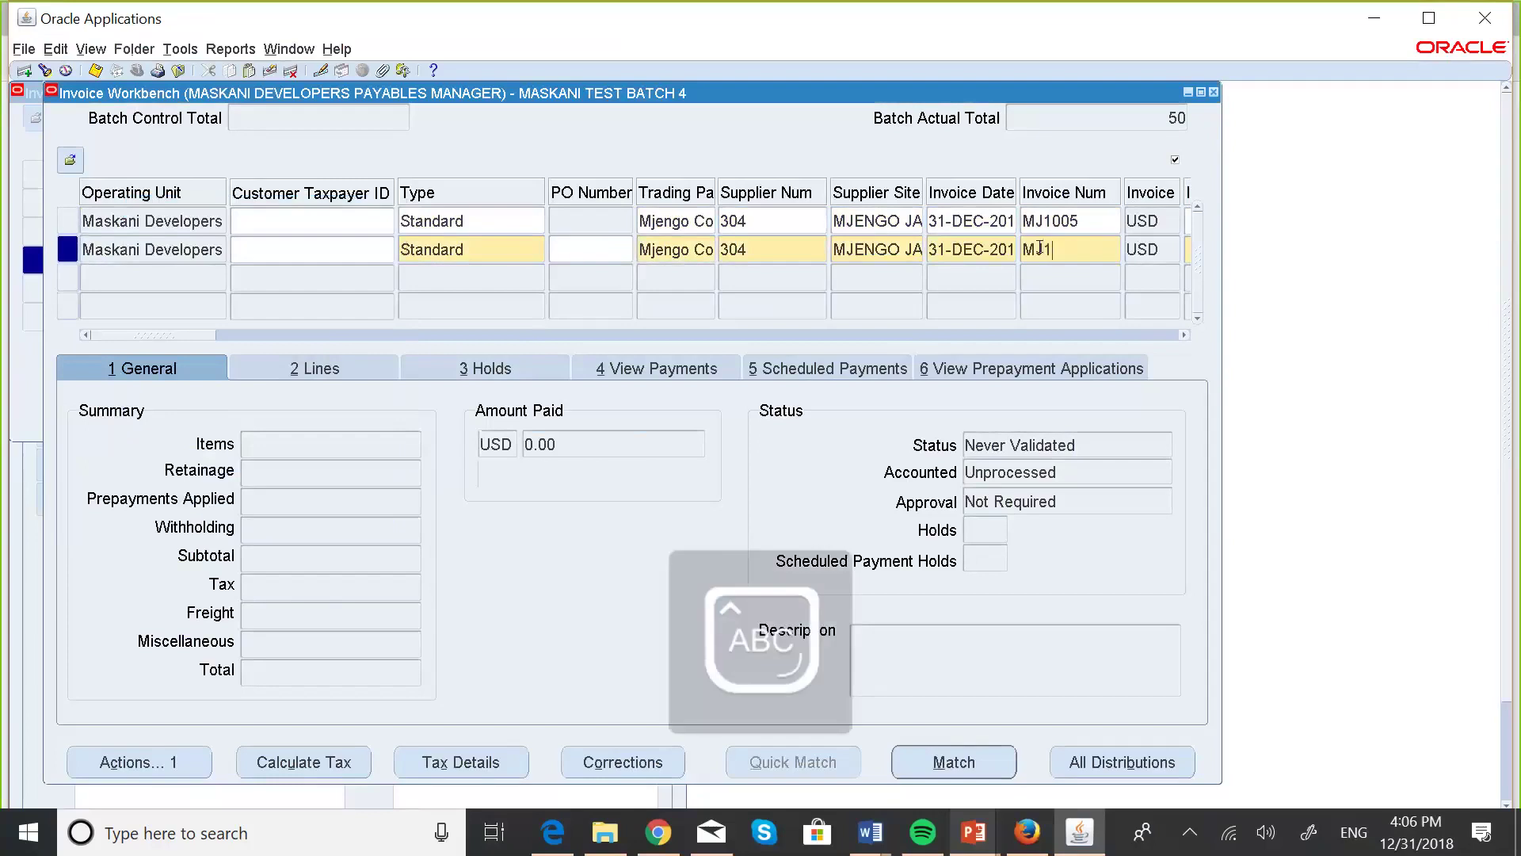
key("BackSpace")
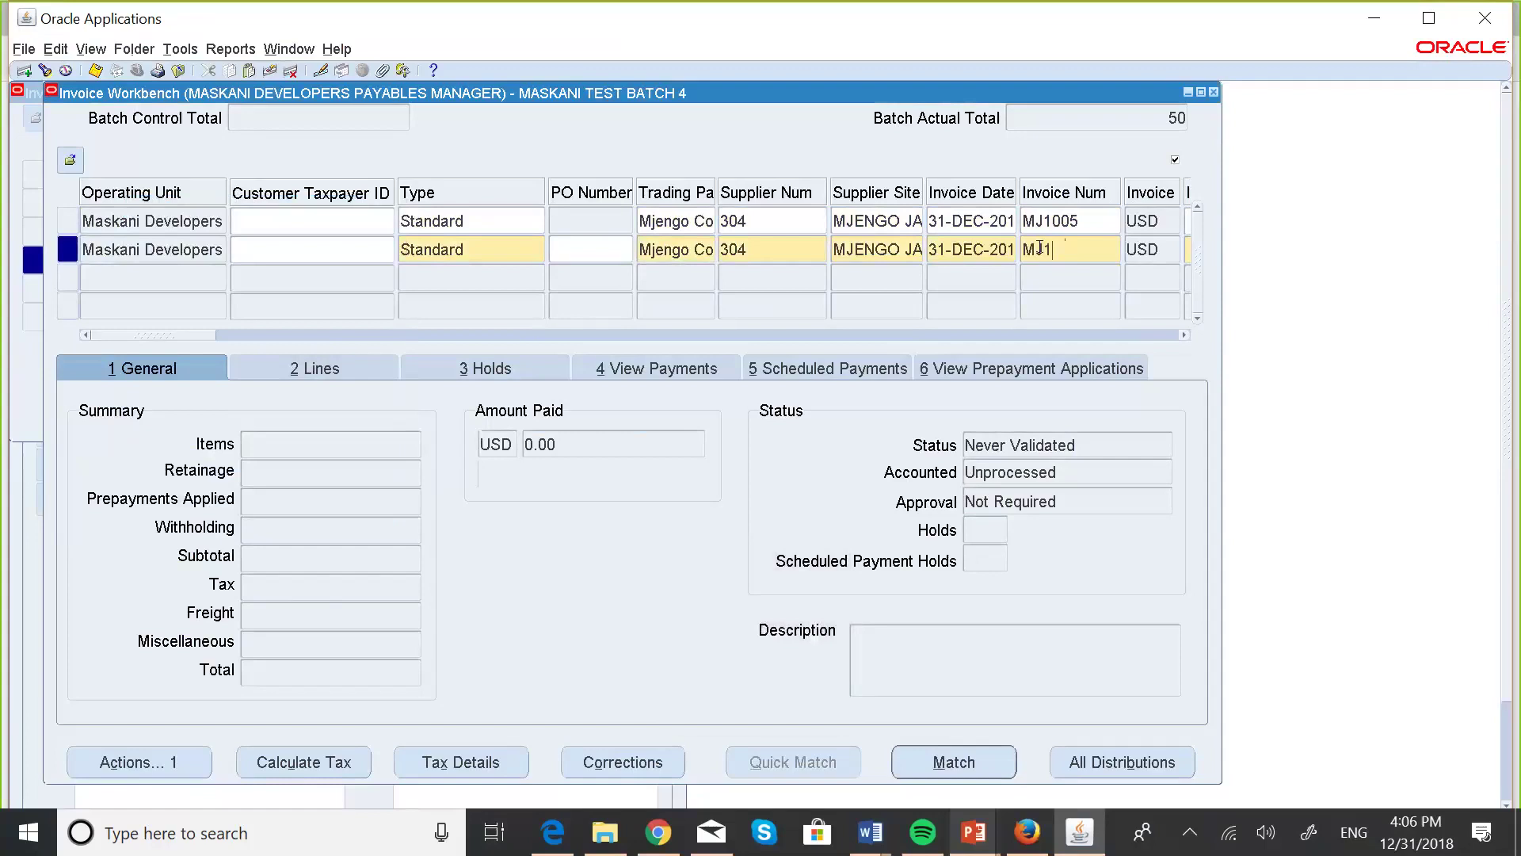
type("006")
Enter an invoice amount of 60 for MJ1006, check its remaining header fields through to the terms, and save the invoice
left_click(1184, 335)
left_click(1184, 335)
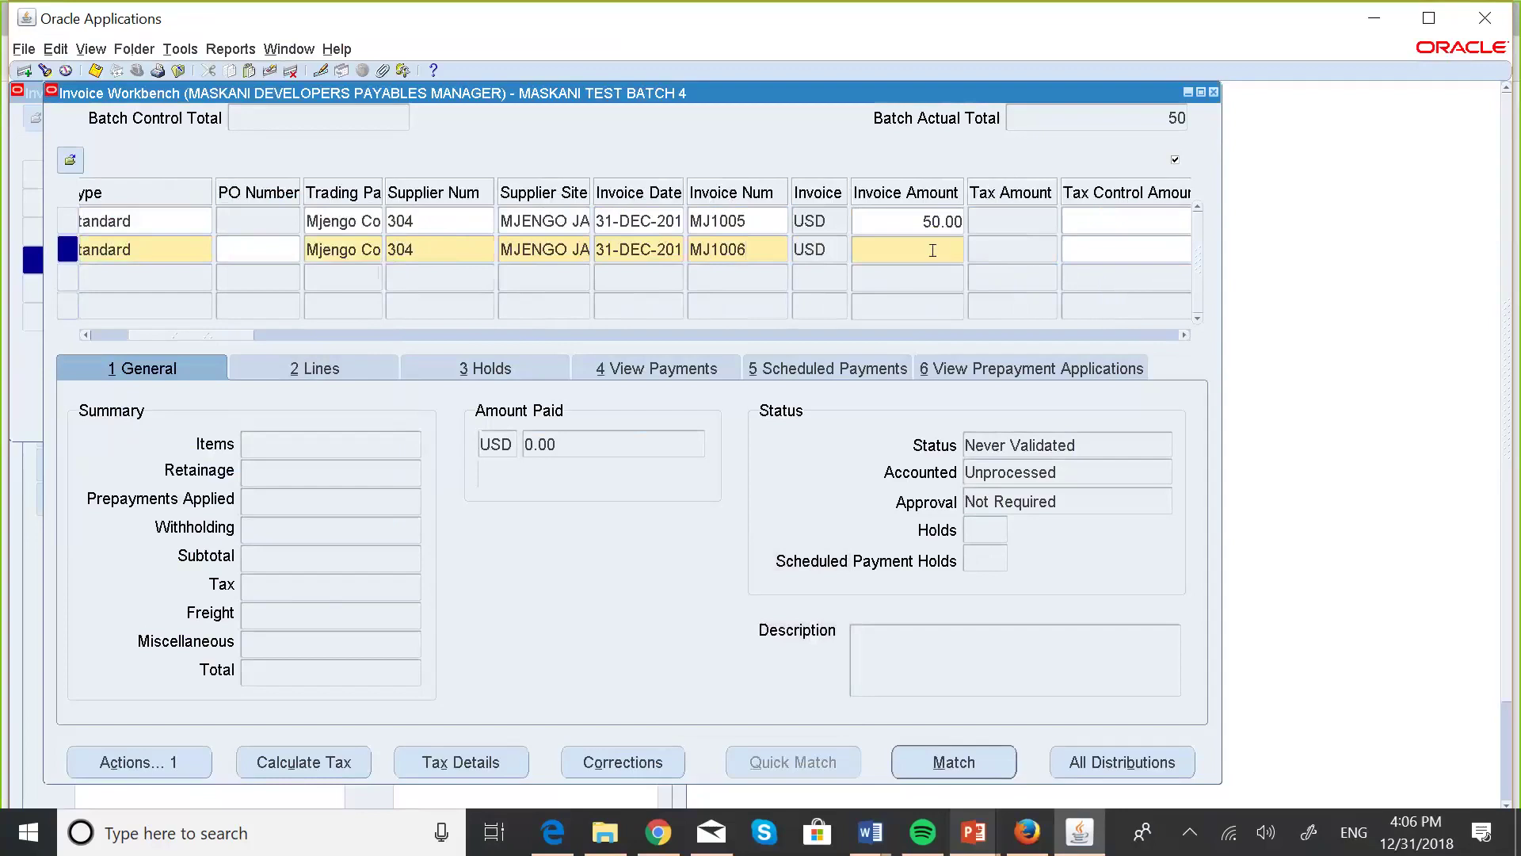
type("60")
left_click(1184, 335)
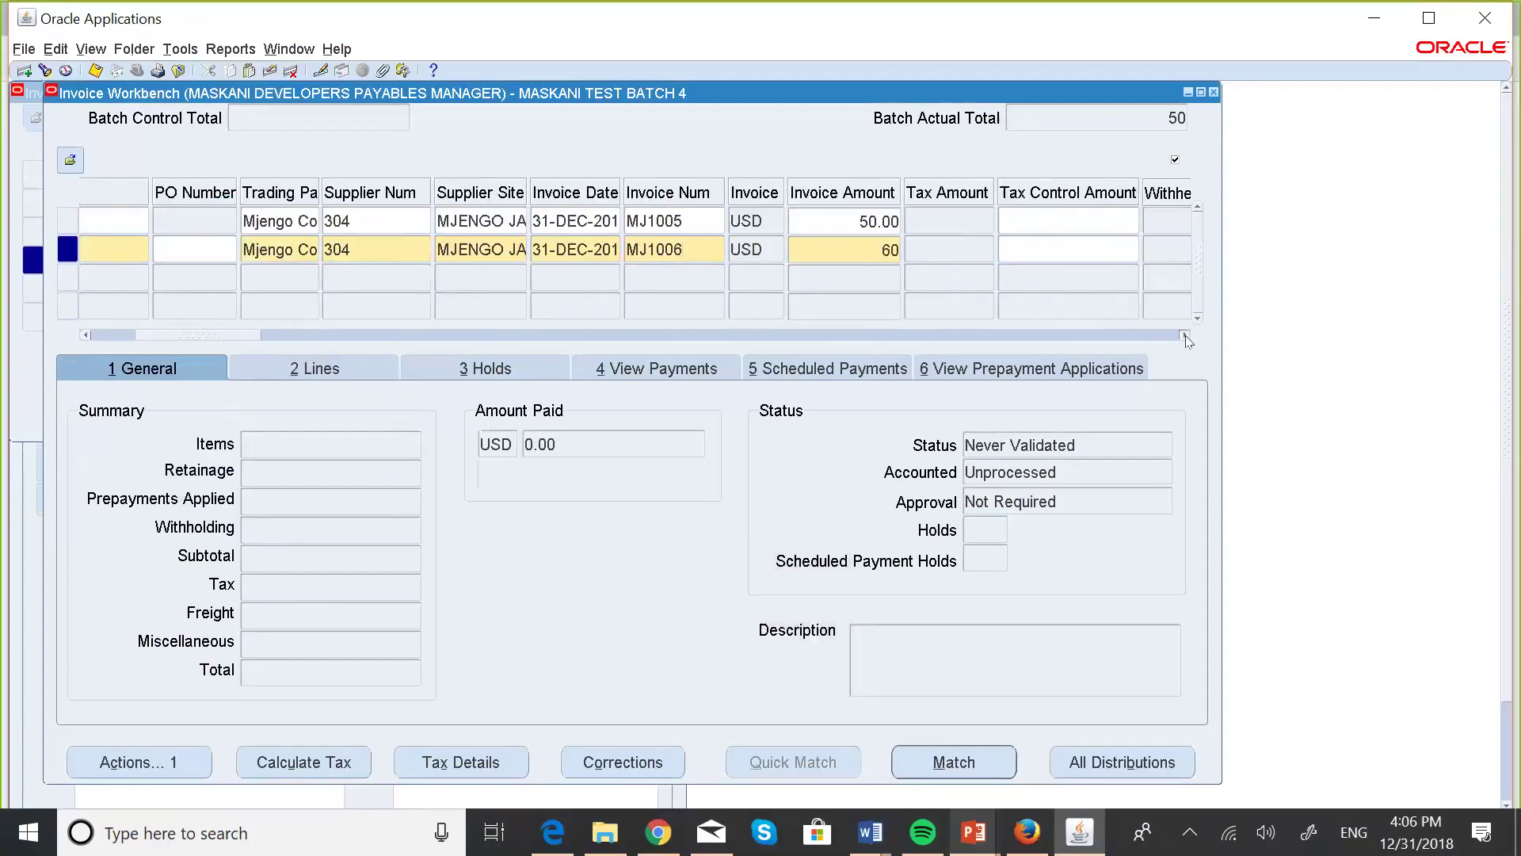
left_click(1184, 335)
left_click(1184, 335)
left_click(1183, 335)
left_click(1184, 335)
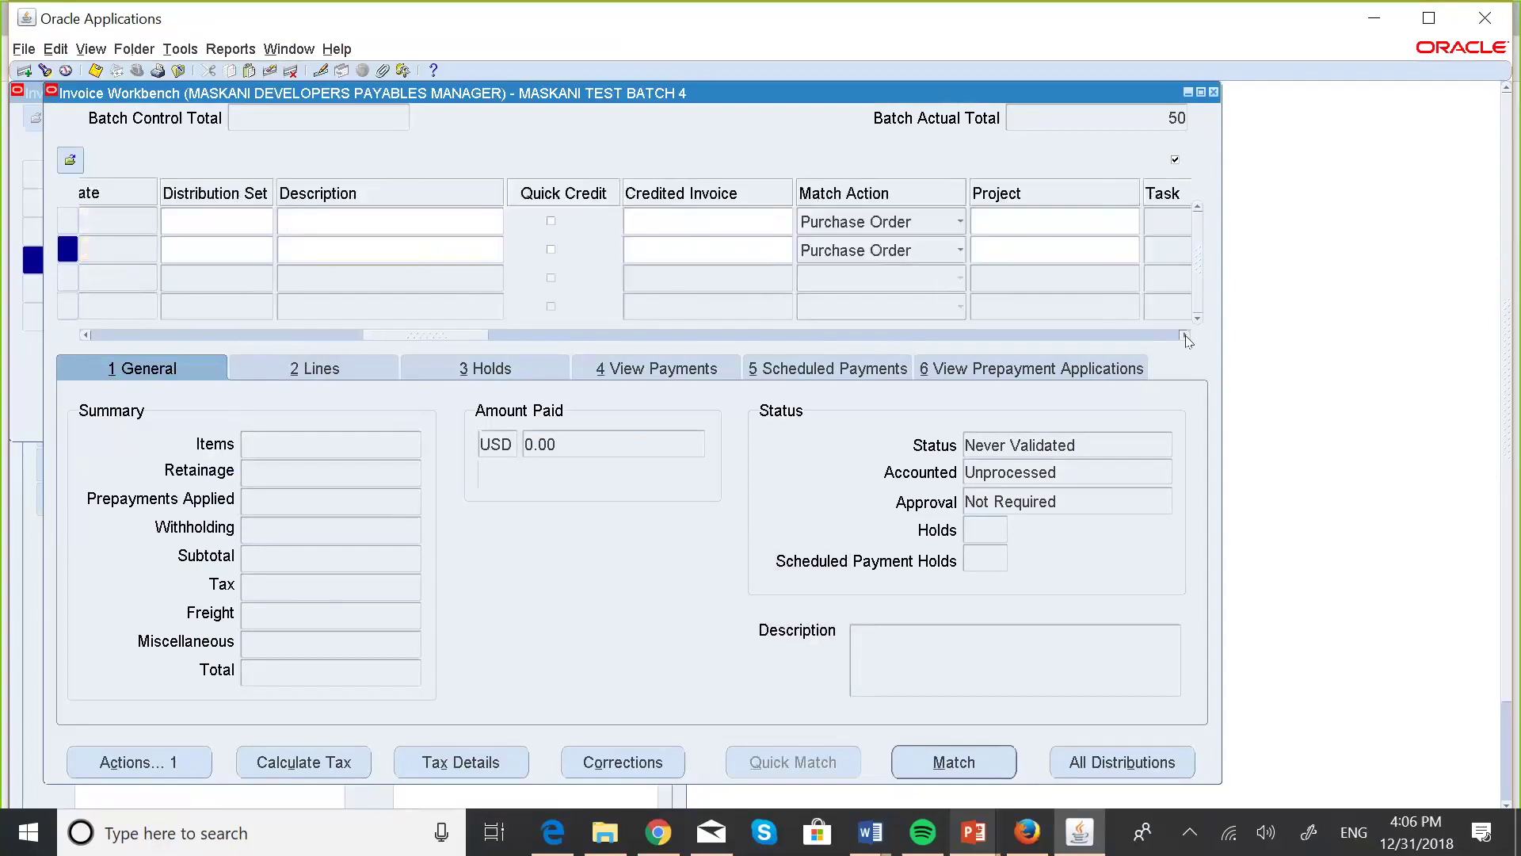
left_click(1183, 335)
left_click(1184, 335)
left_click(1184, 336)
left_click(1183, 335)
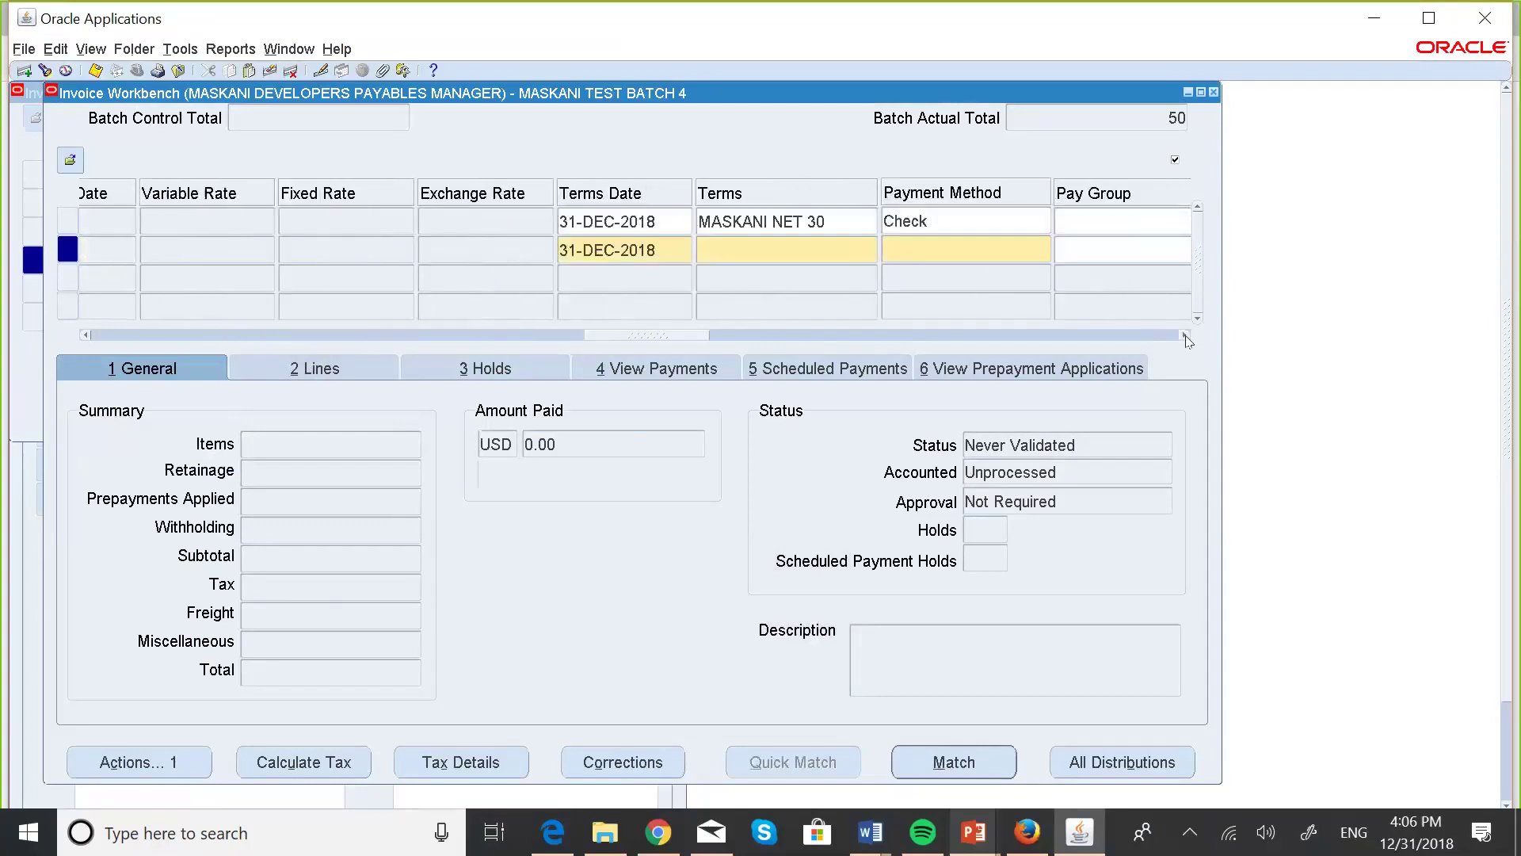
key("ctrl+s")
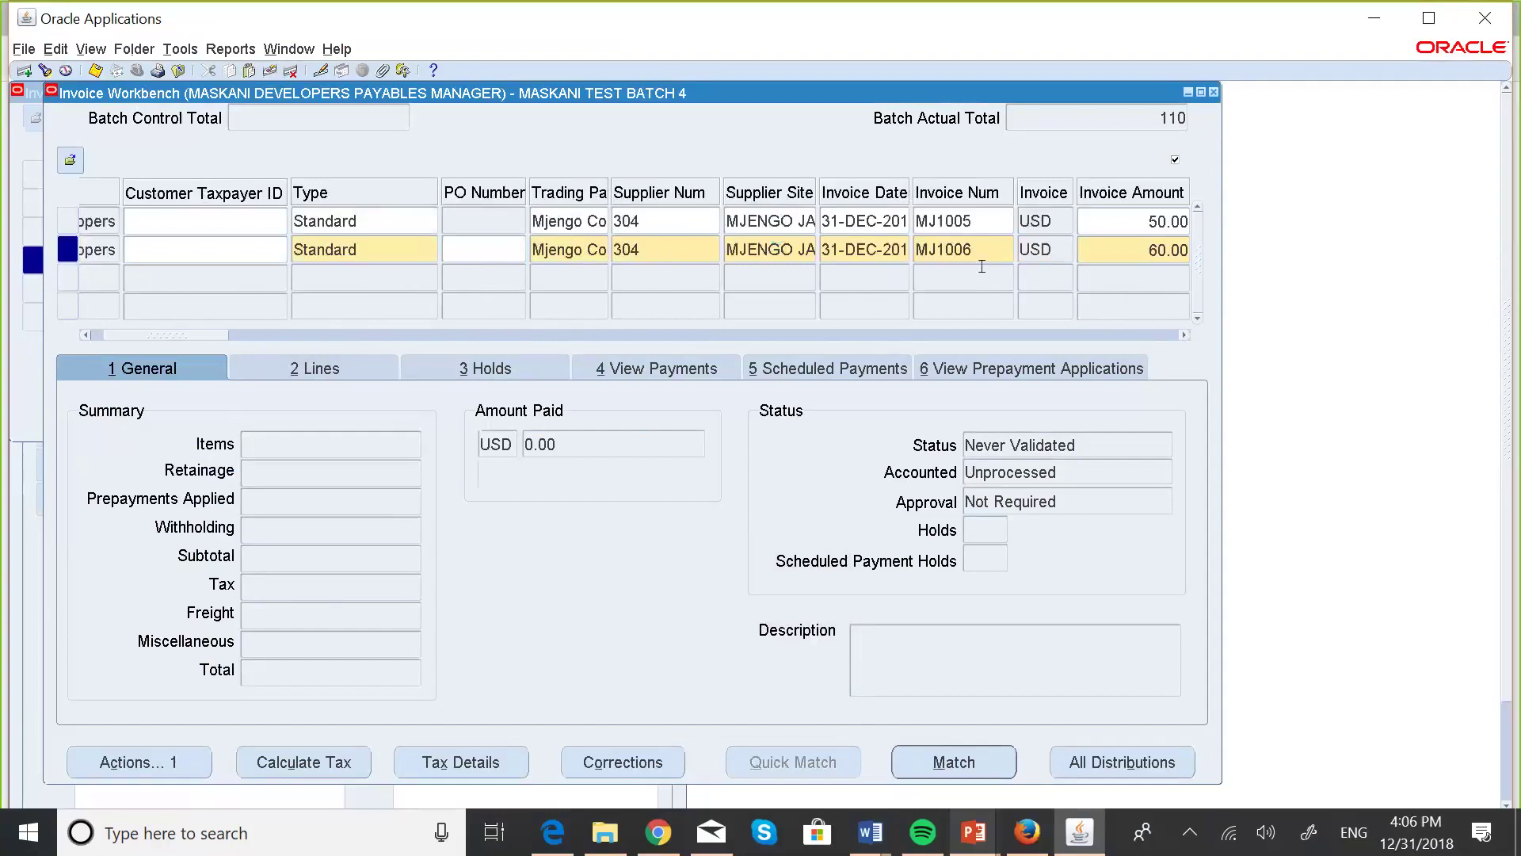
Set the payment terms of invoice MJ1006 to MASKANI NET 30
left_click(1184, 335)
left_click(1184, 335)
left_click(1184, 335)
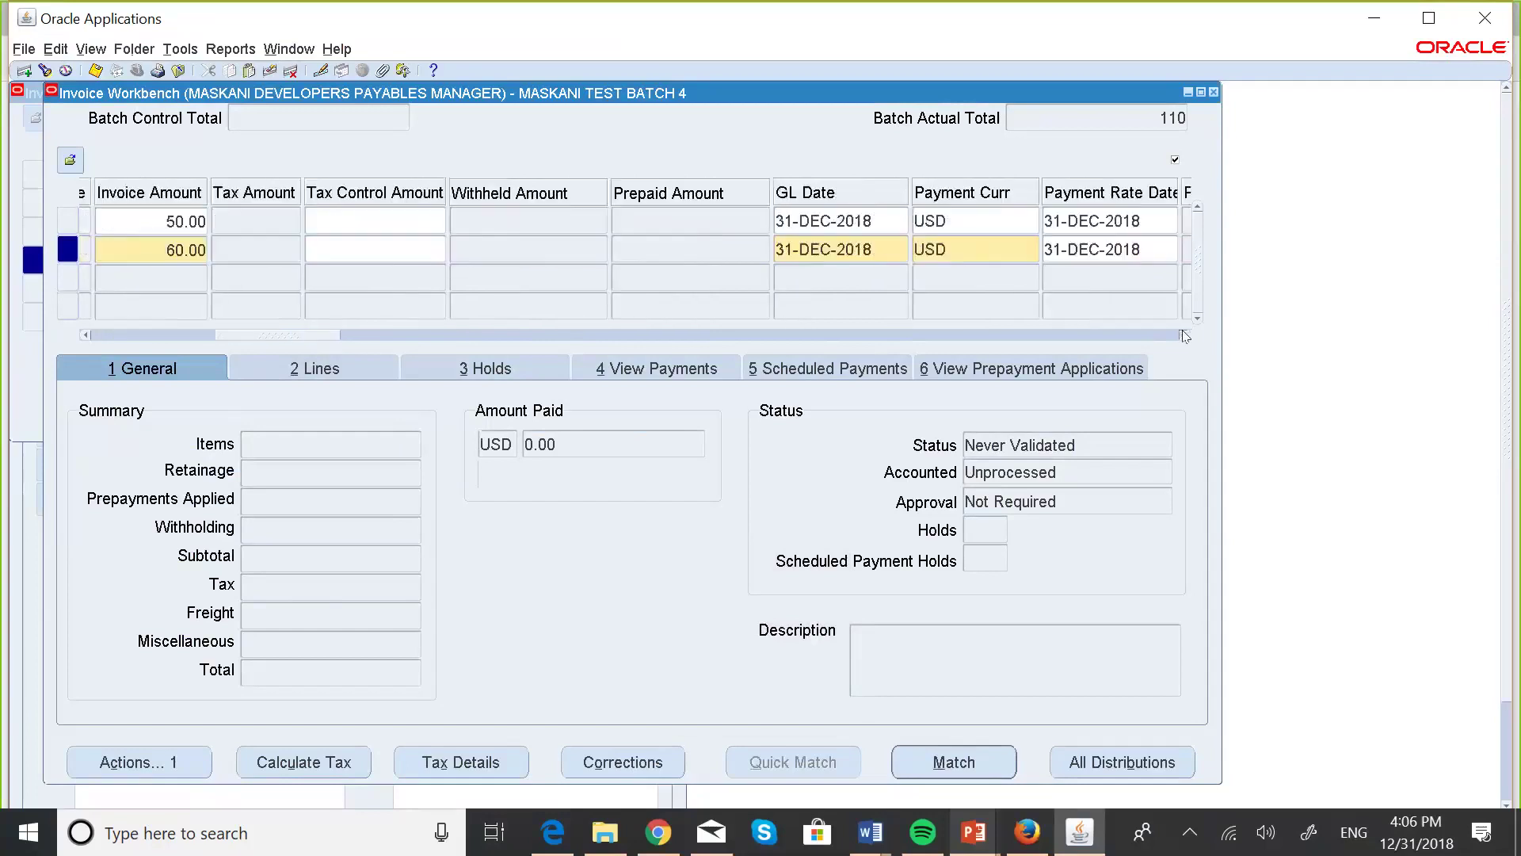
left_click(1183, 335)
left_click(1184, 335)
left_click(1184, 335)
left_click(1183, 335)
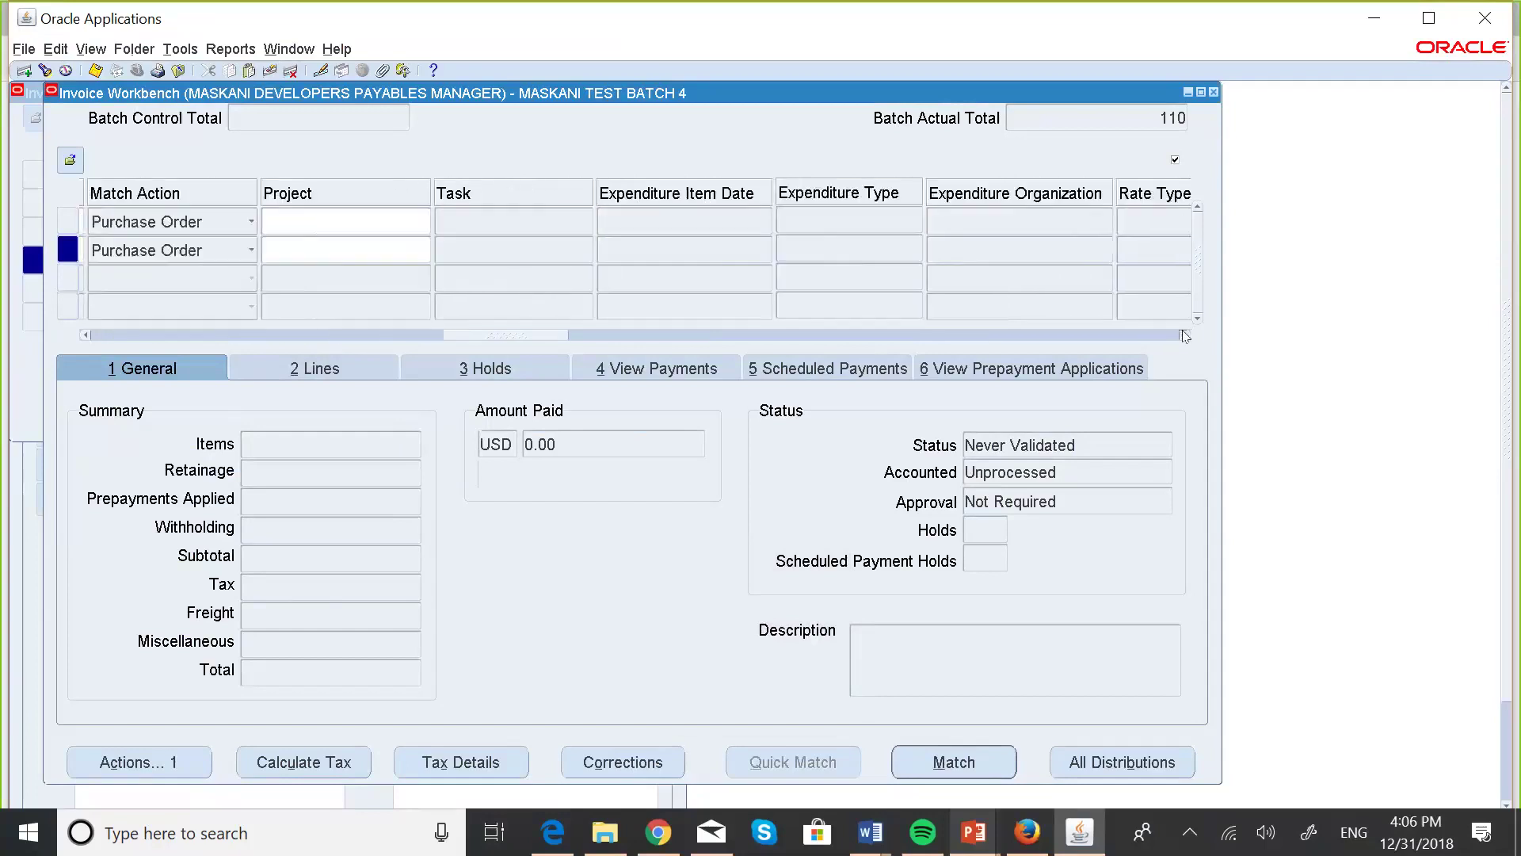
left_click(1184, 335)
left_click(1183, 335)
left_click(1030, 250)
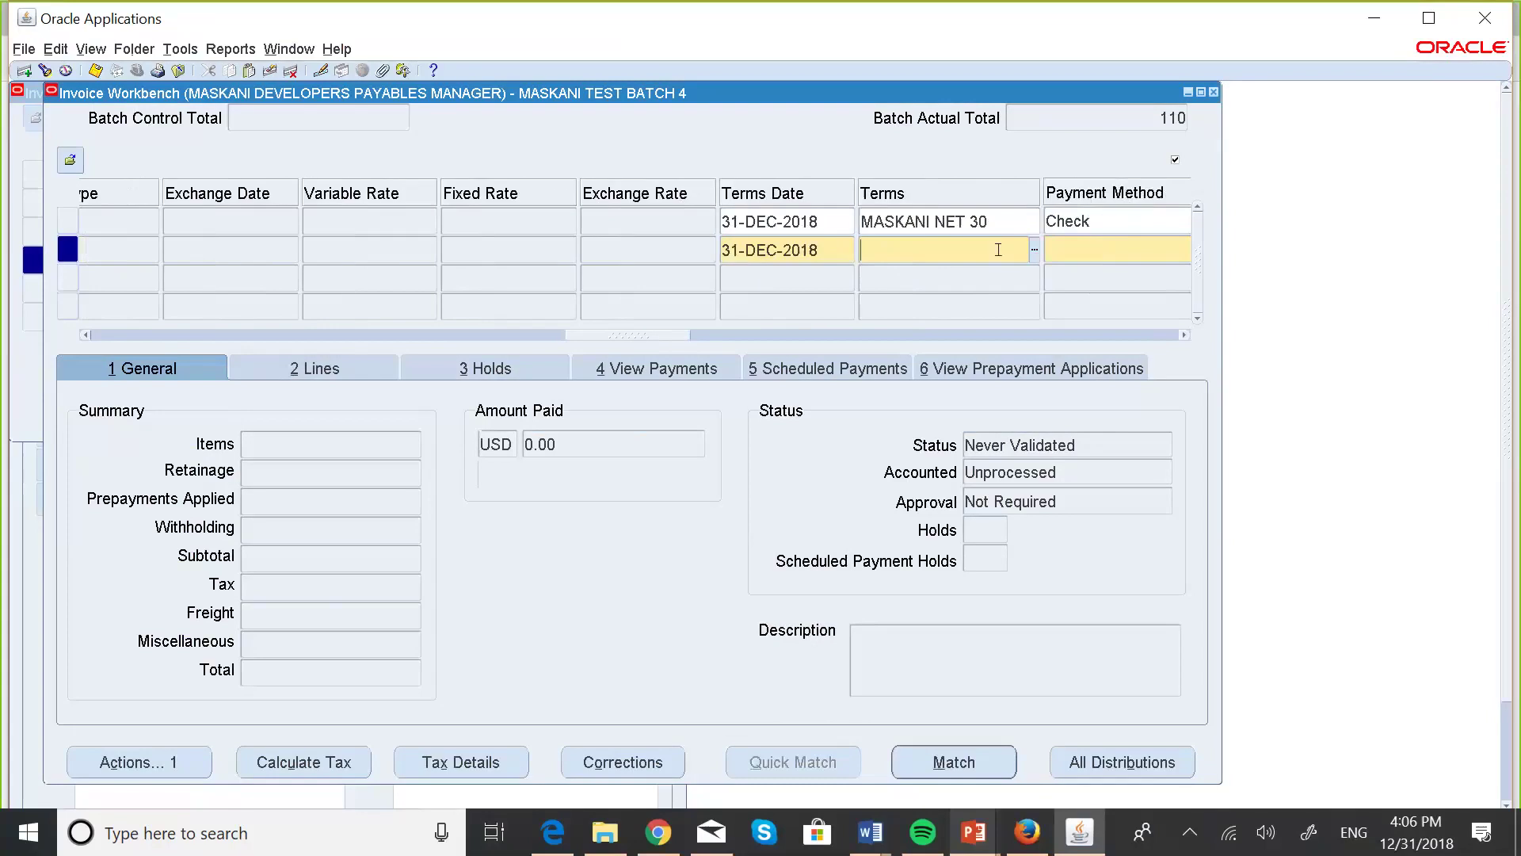
type("MASKA")
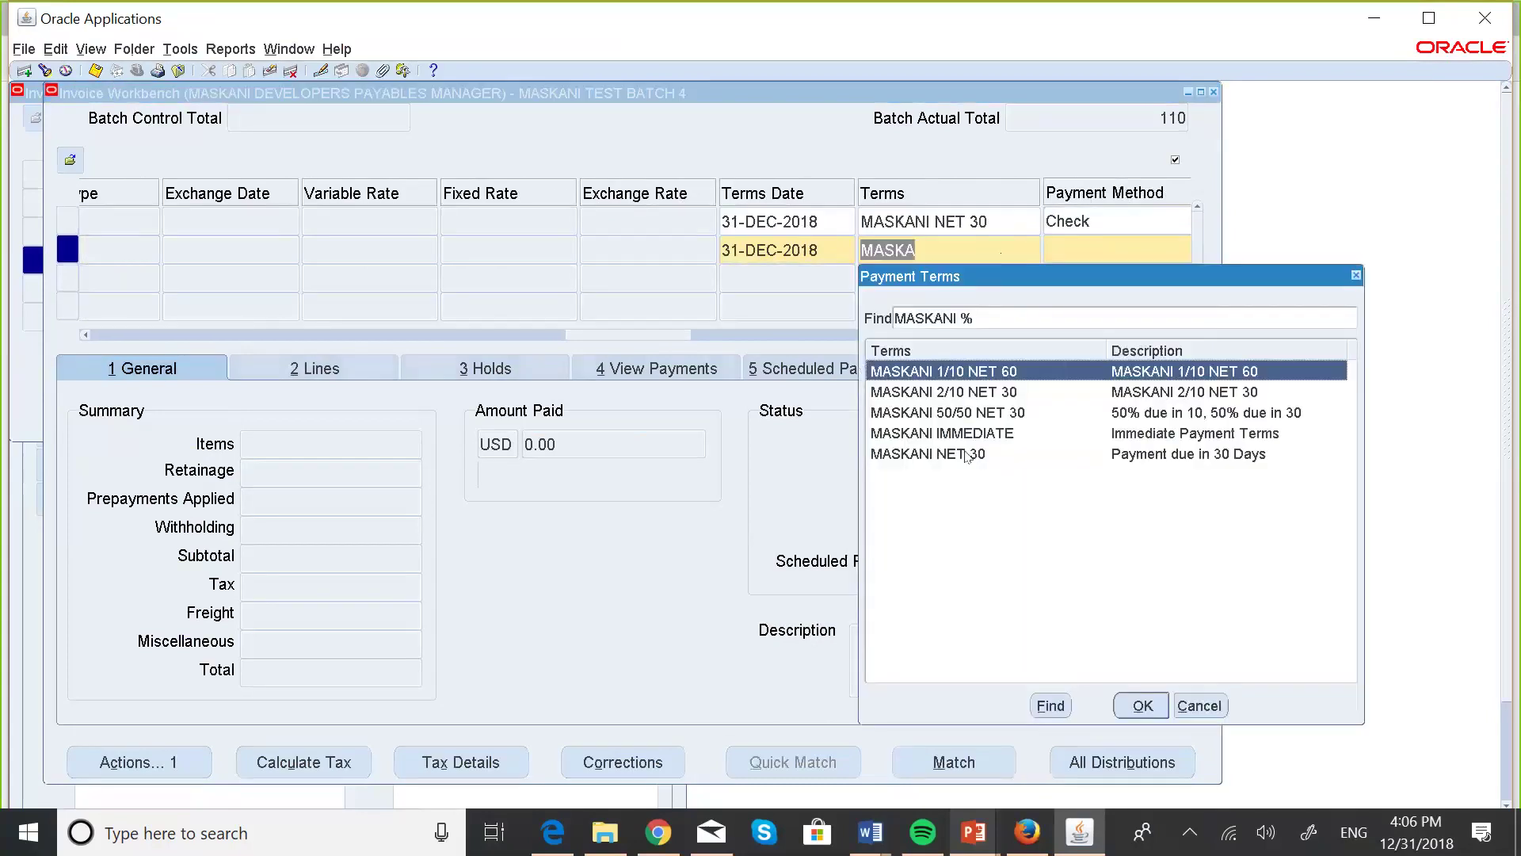
left_click(968, 454)
left_click(1141, 705)
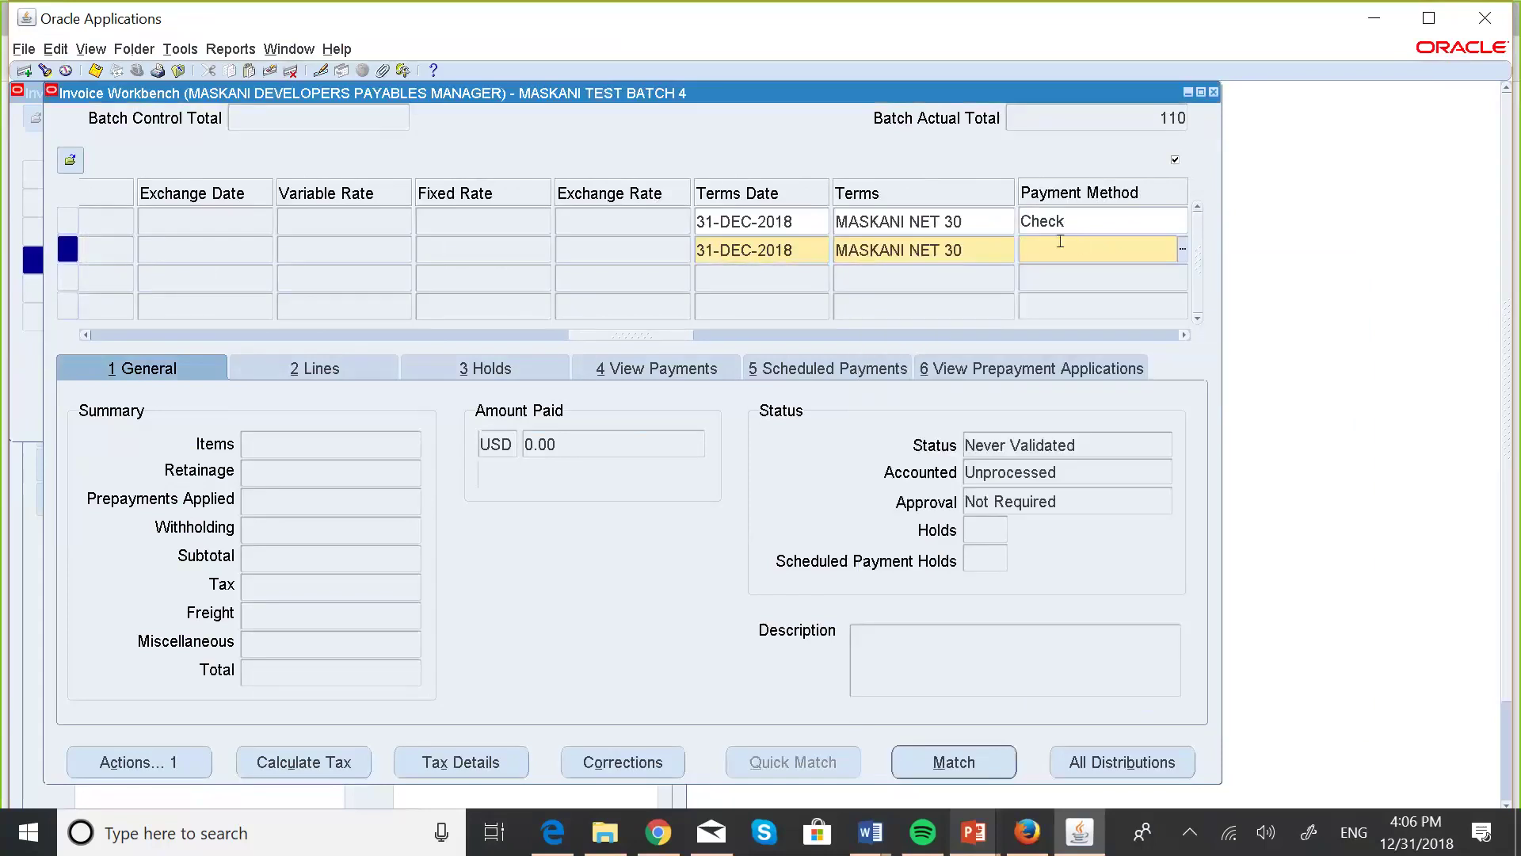
Set the payment method of invoice MJ1006 to Check and save the invoice
type("Ch")
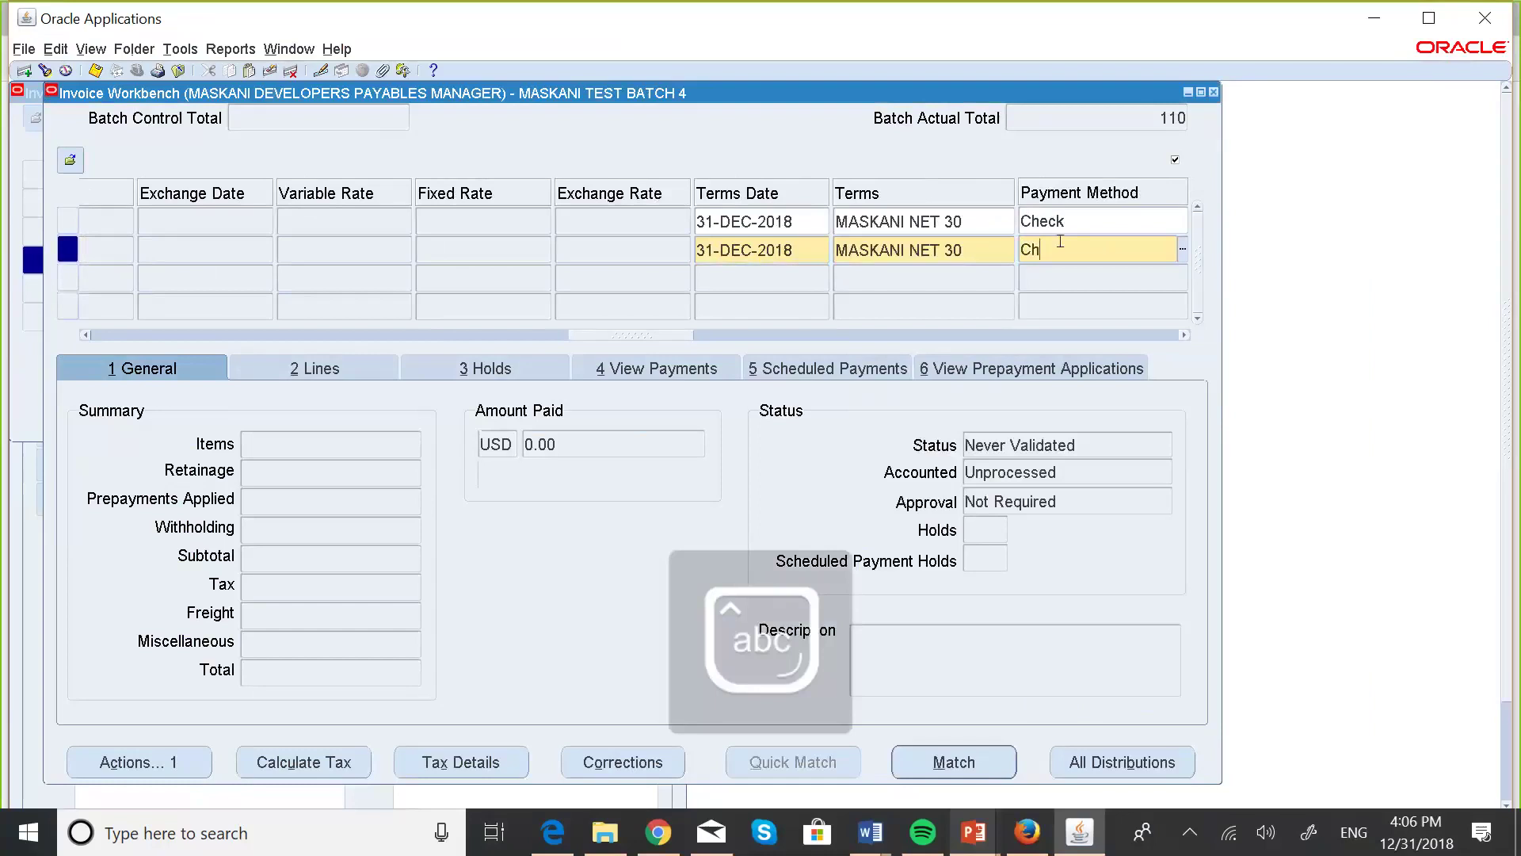
key("Tab")
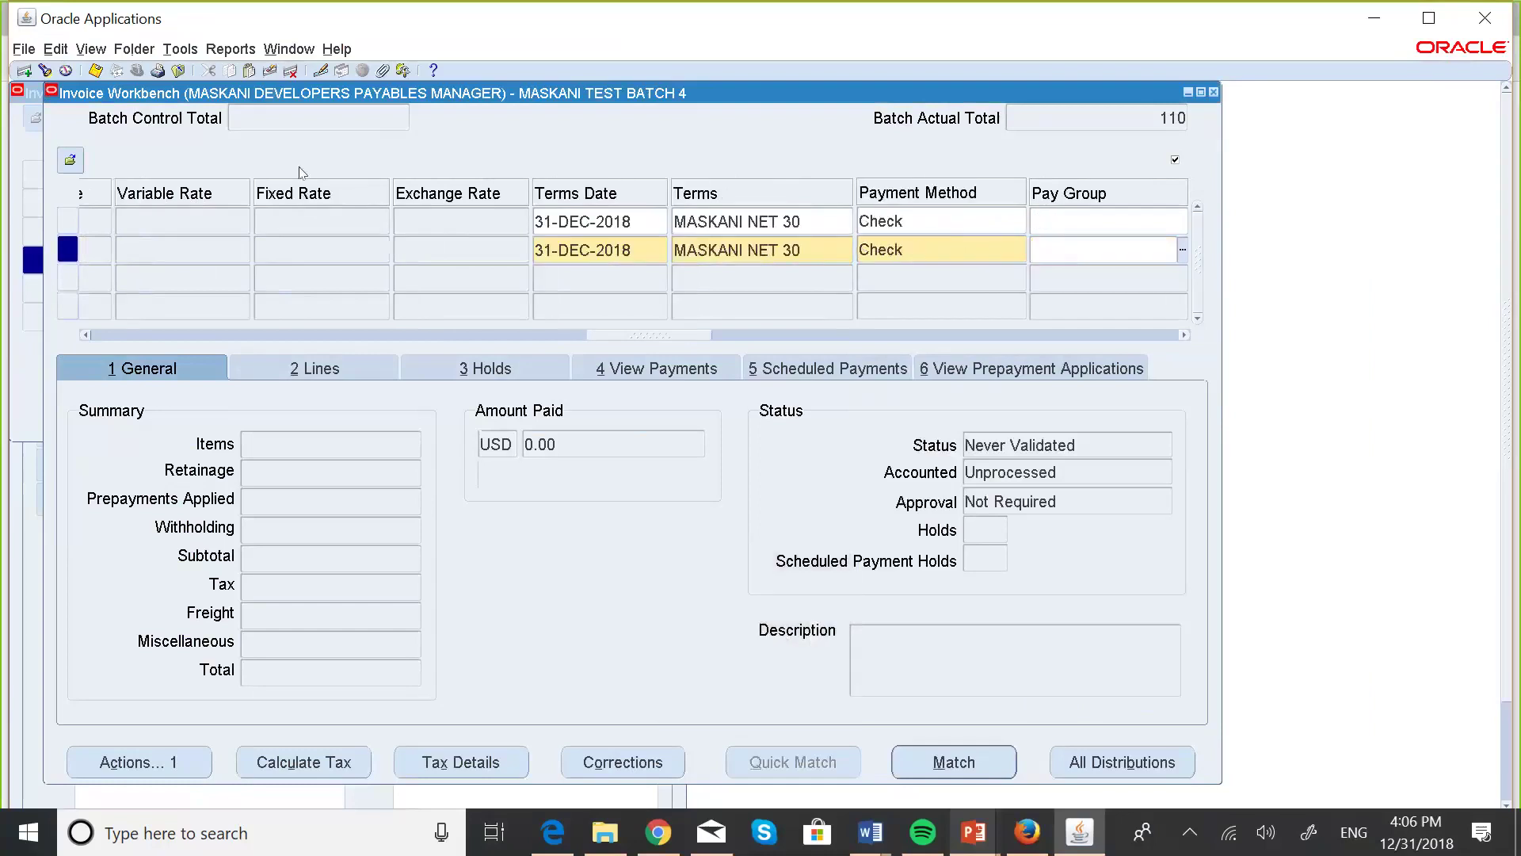
left_click(918, 241)
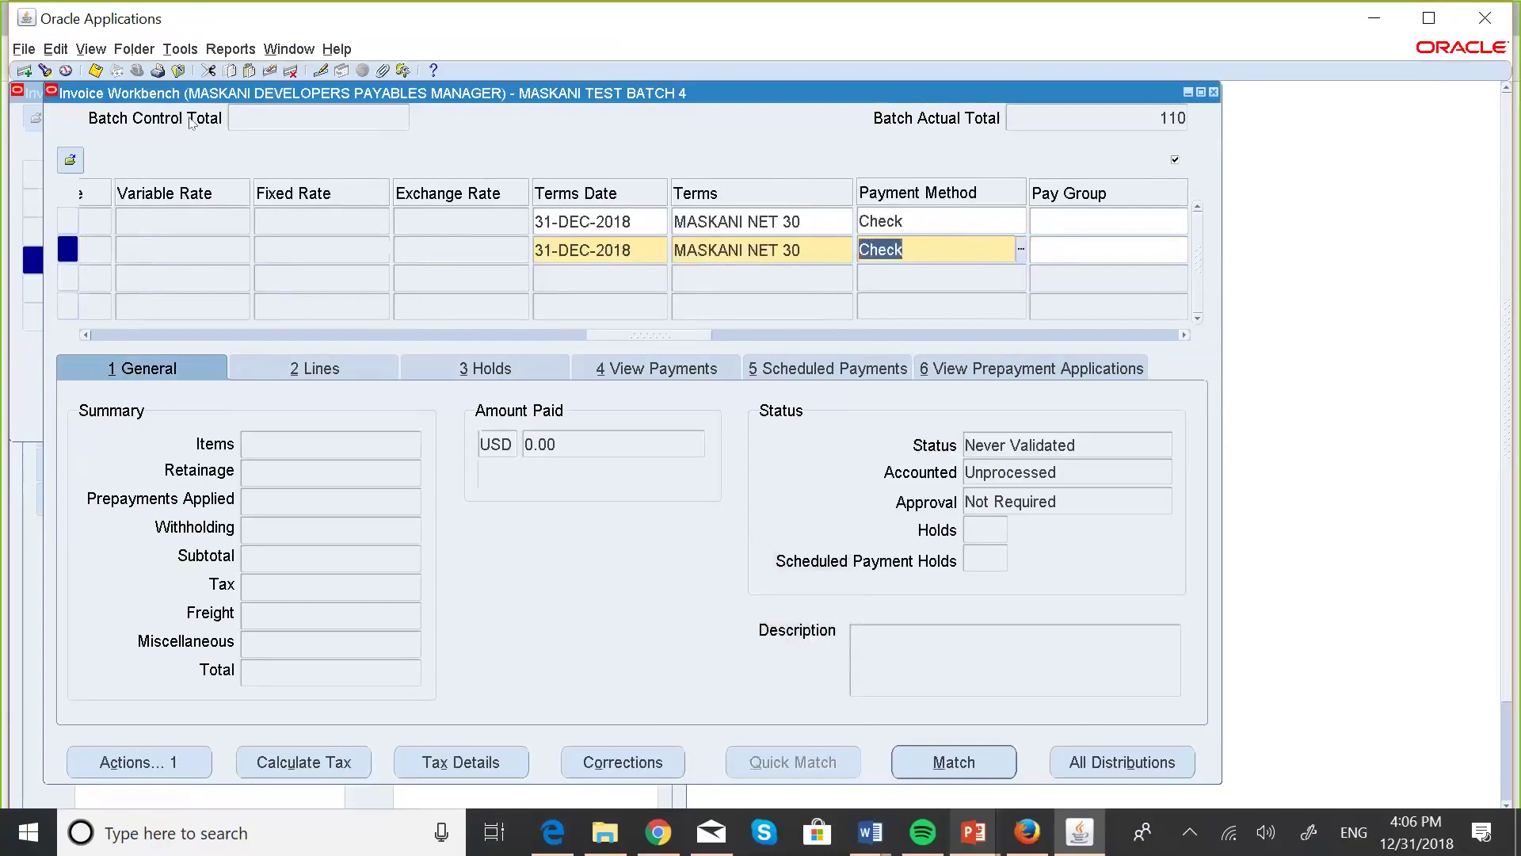
left_click(95, 71)
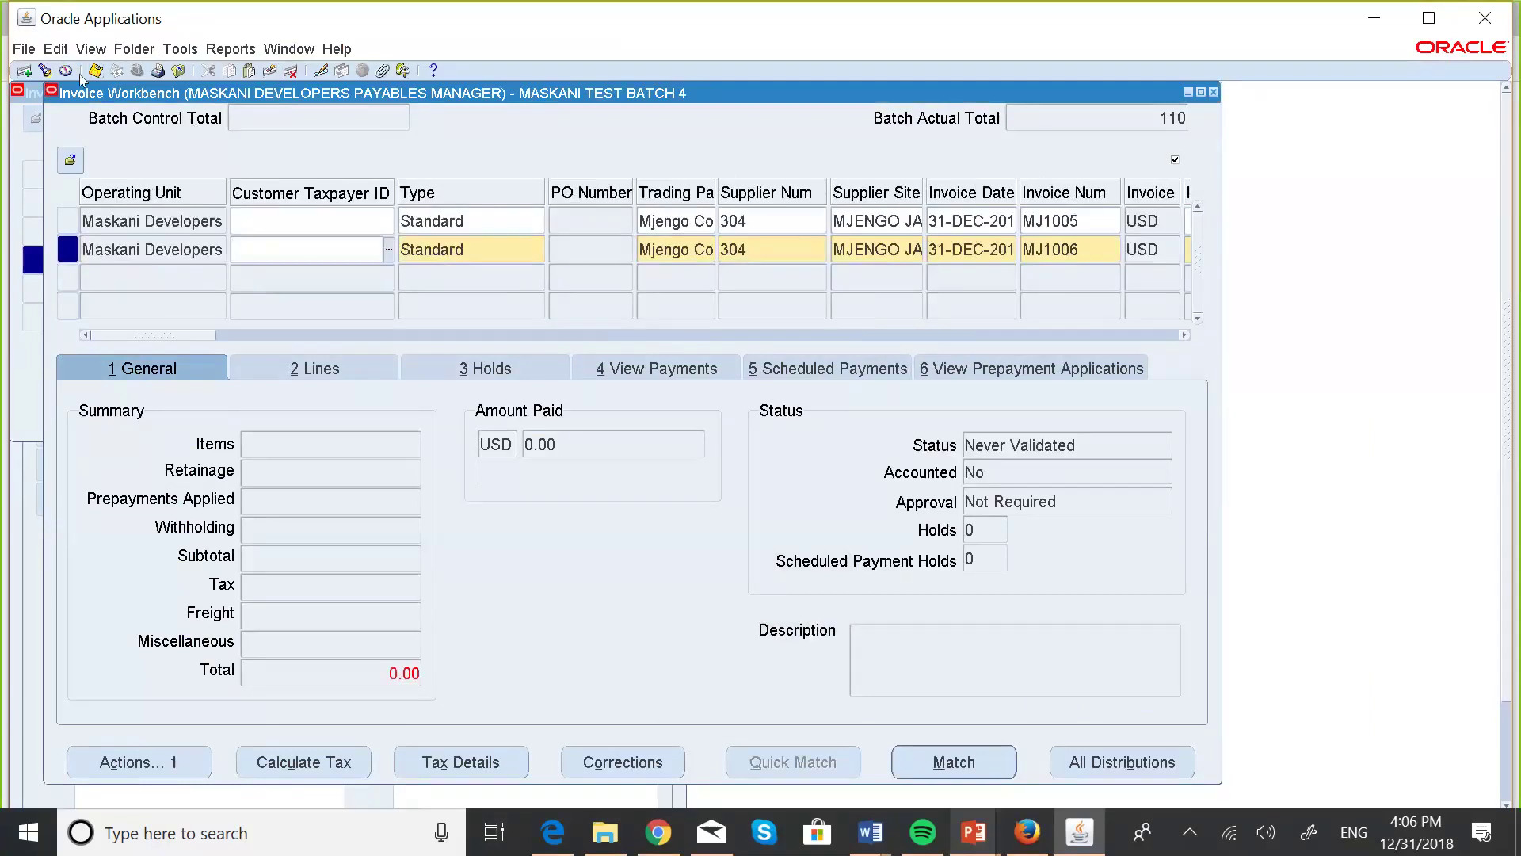
Re-enter Check as the payment method of invoice MJ1006, check its remaining header fields, and save the record
left_click(1185, 335)
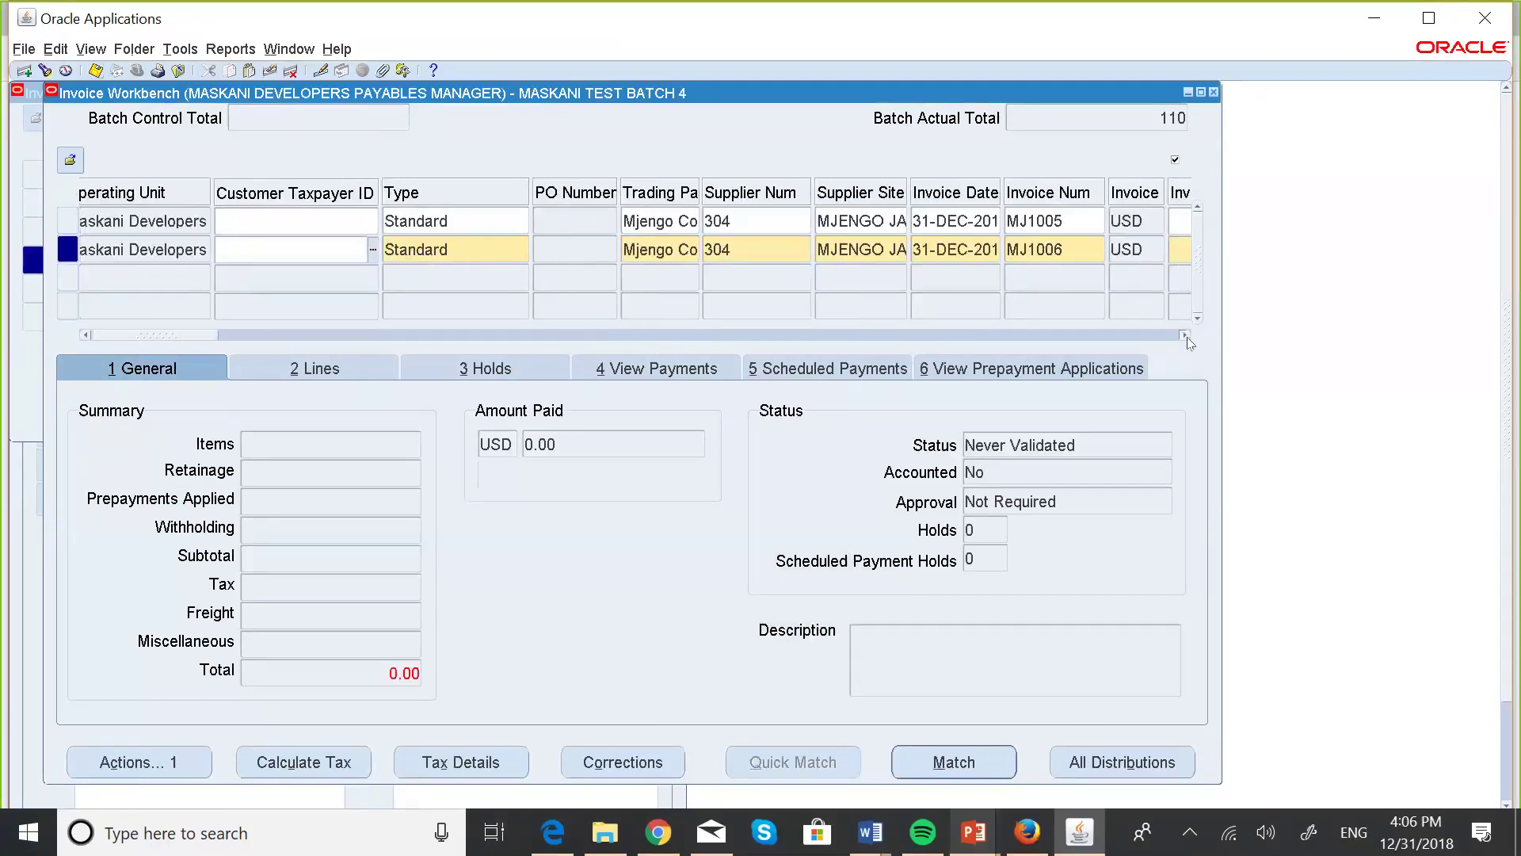
left_click(1184, 335)
left_click(1185, 335)
left_click(1184, 335)
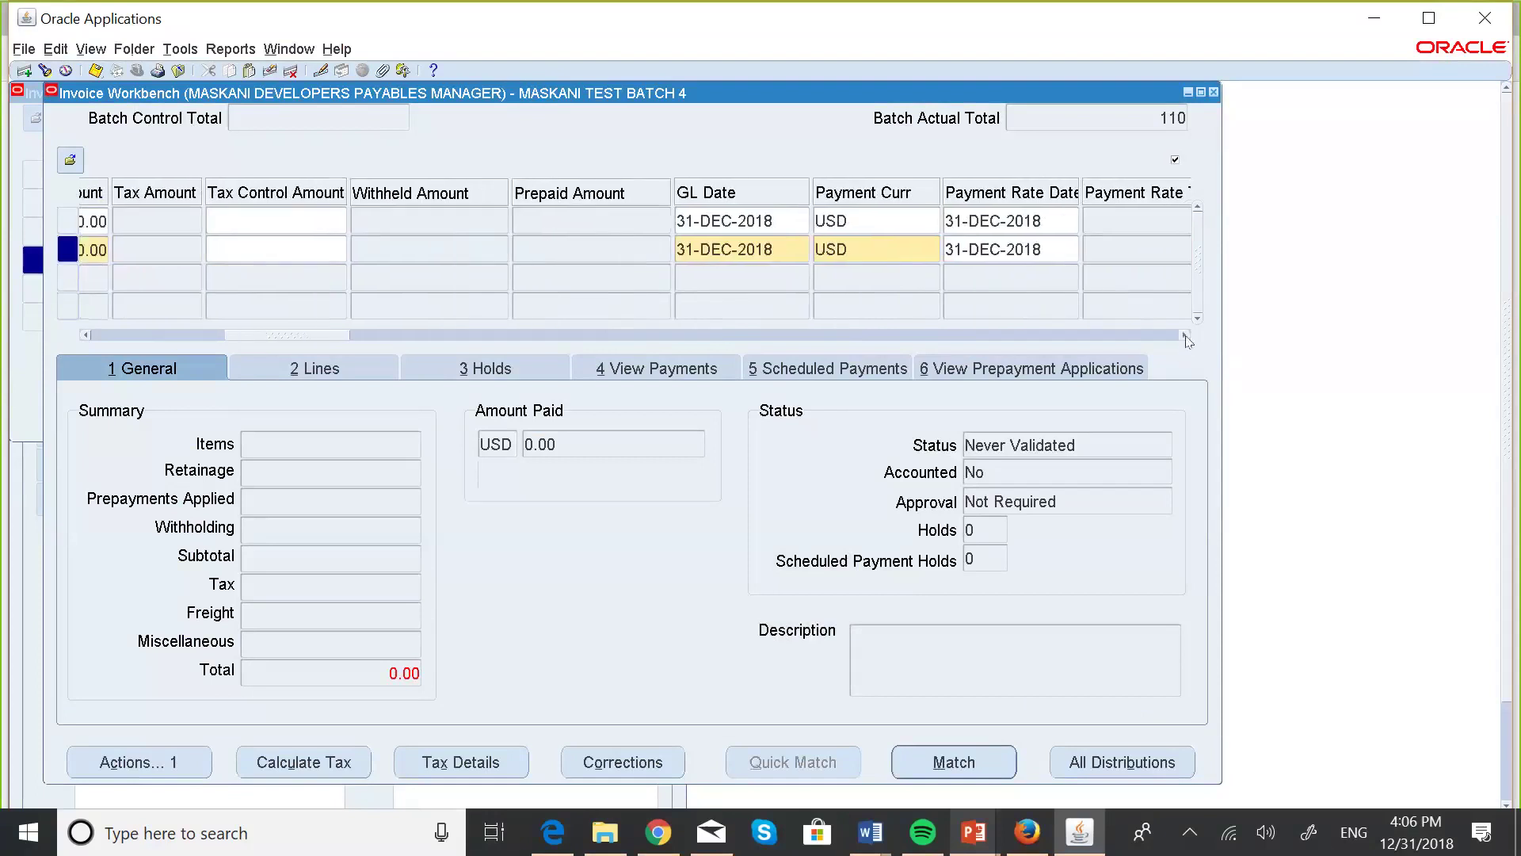
left_click(1184, 335)
left_click(1184, 336)
left_click(1184, 336)
left_click(1185, 335)
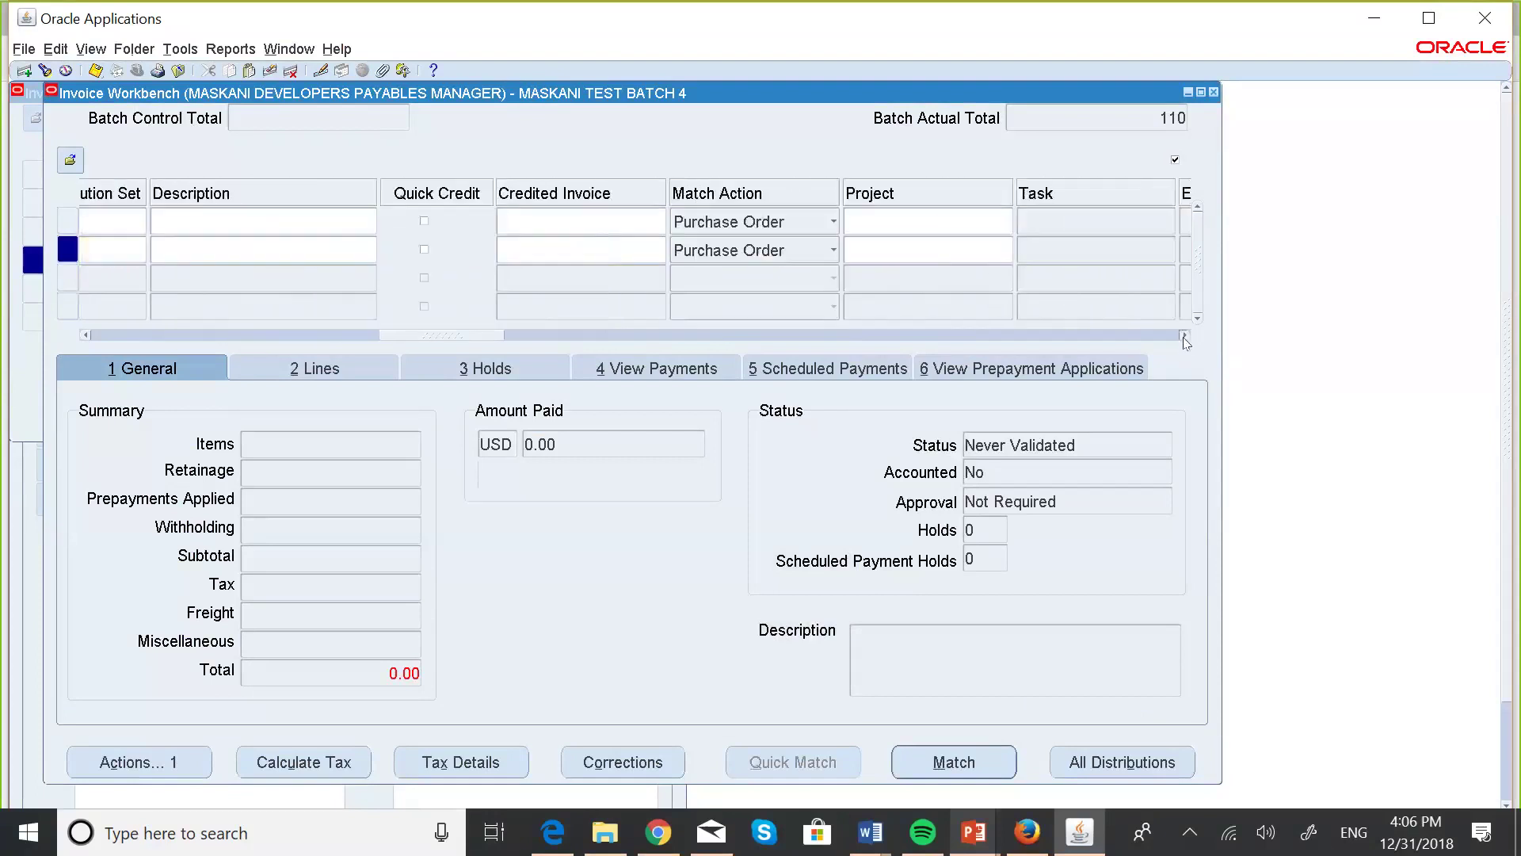
left_click(1184, 336)
left_click(1185, 335)
left_click(1185, 335)
left_click(1185, 335)
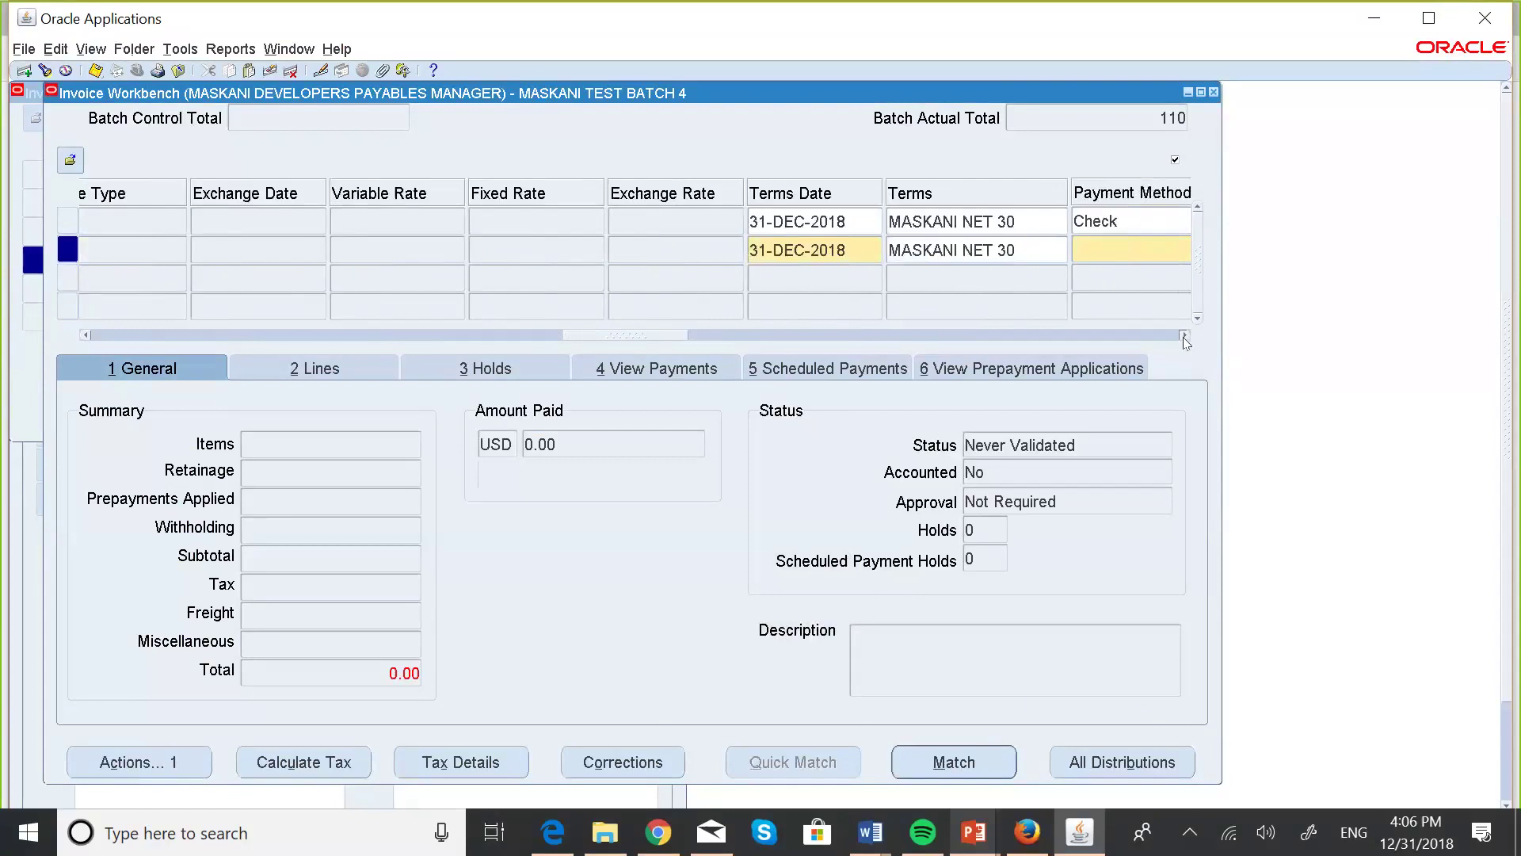
left_click(1185, 335)
left_click(1072, 249)
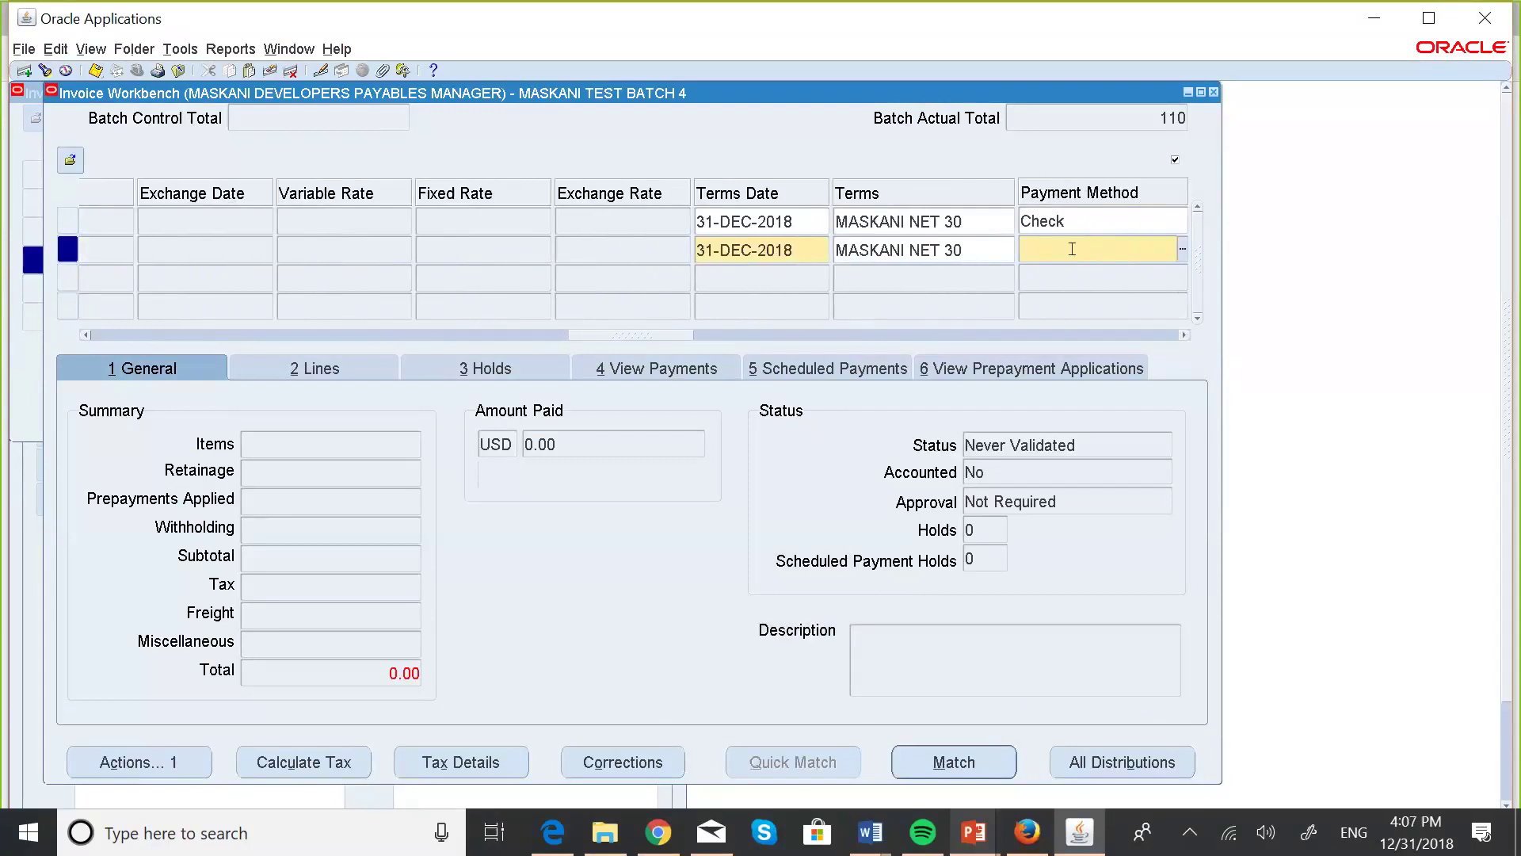
type("Check")
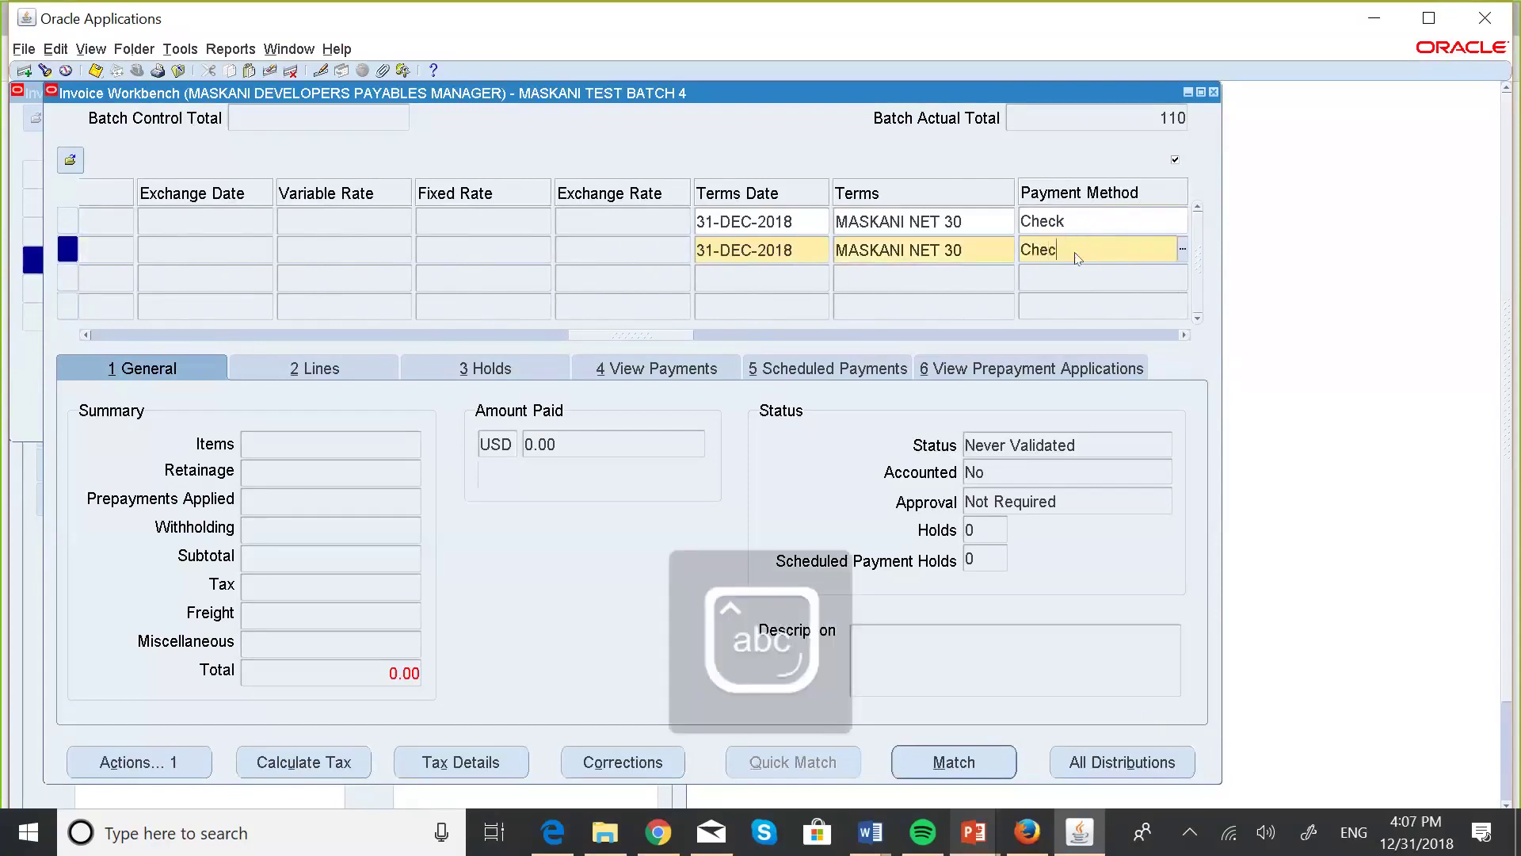
key("Tab")
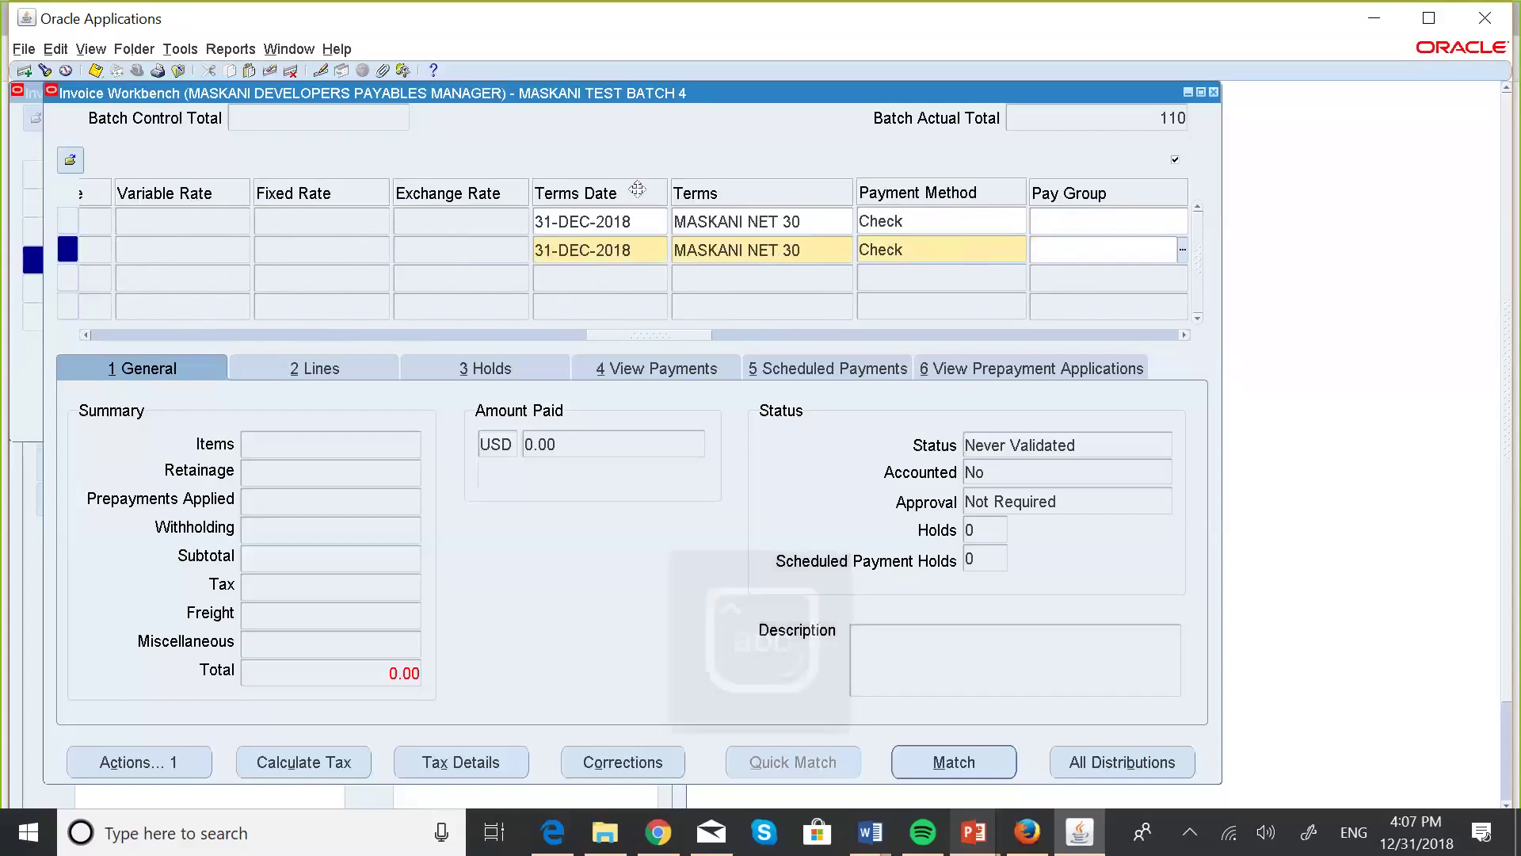
left_click(96, 71)
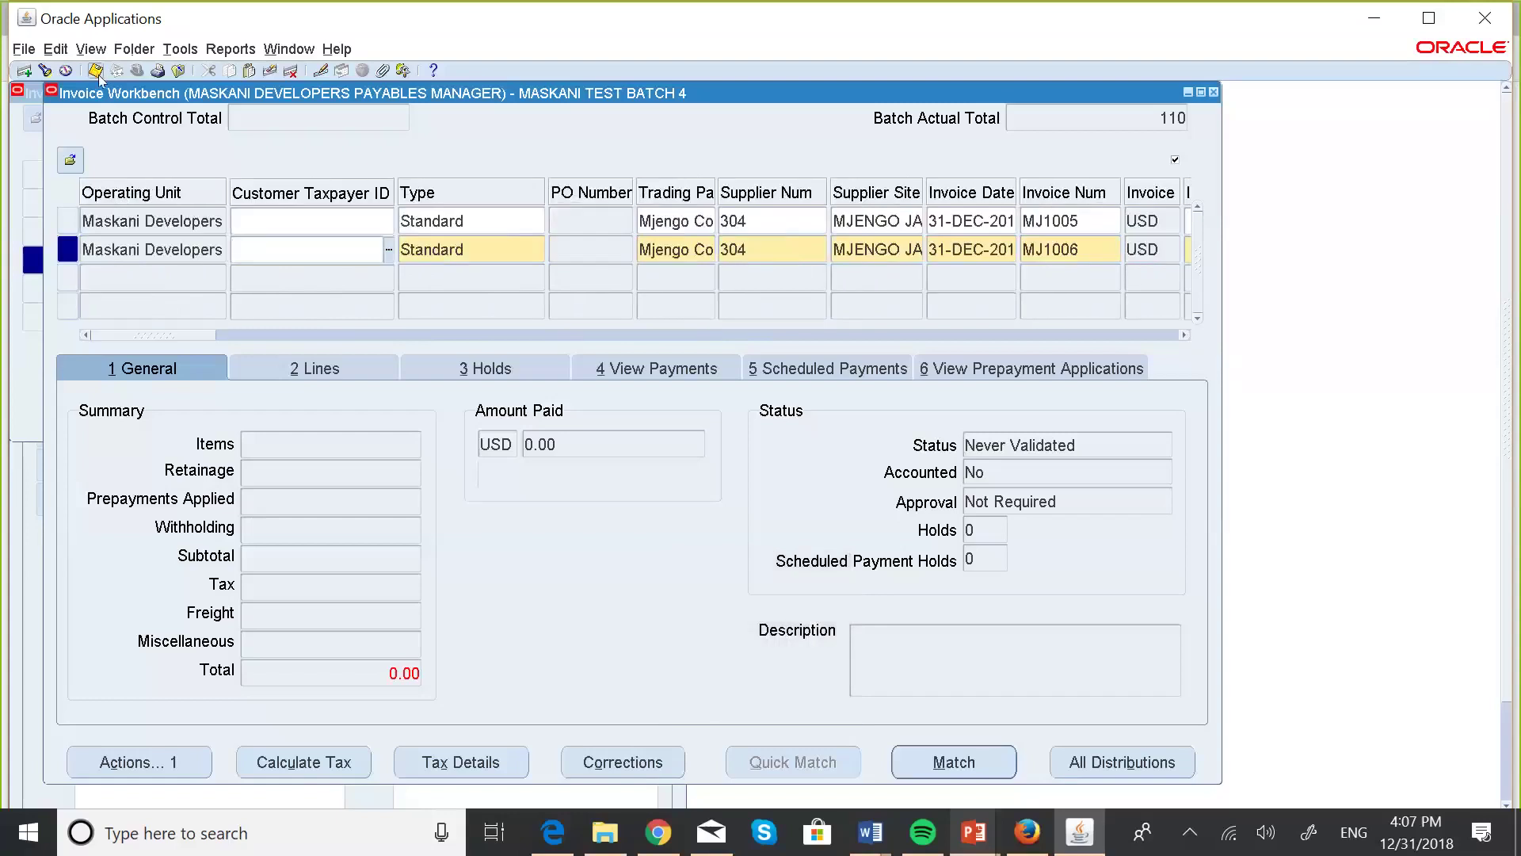
left_click(1184, 335)
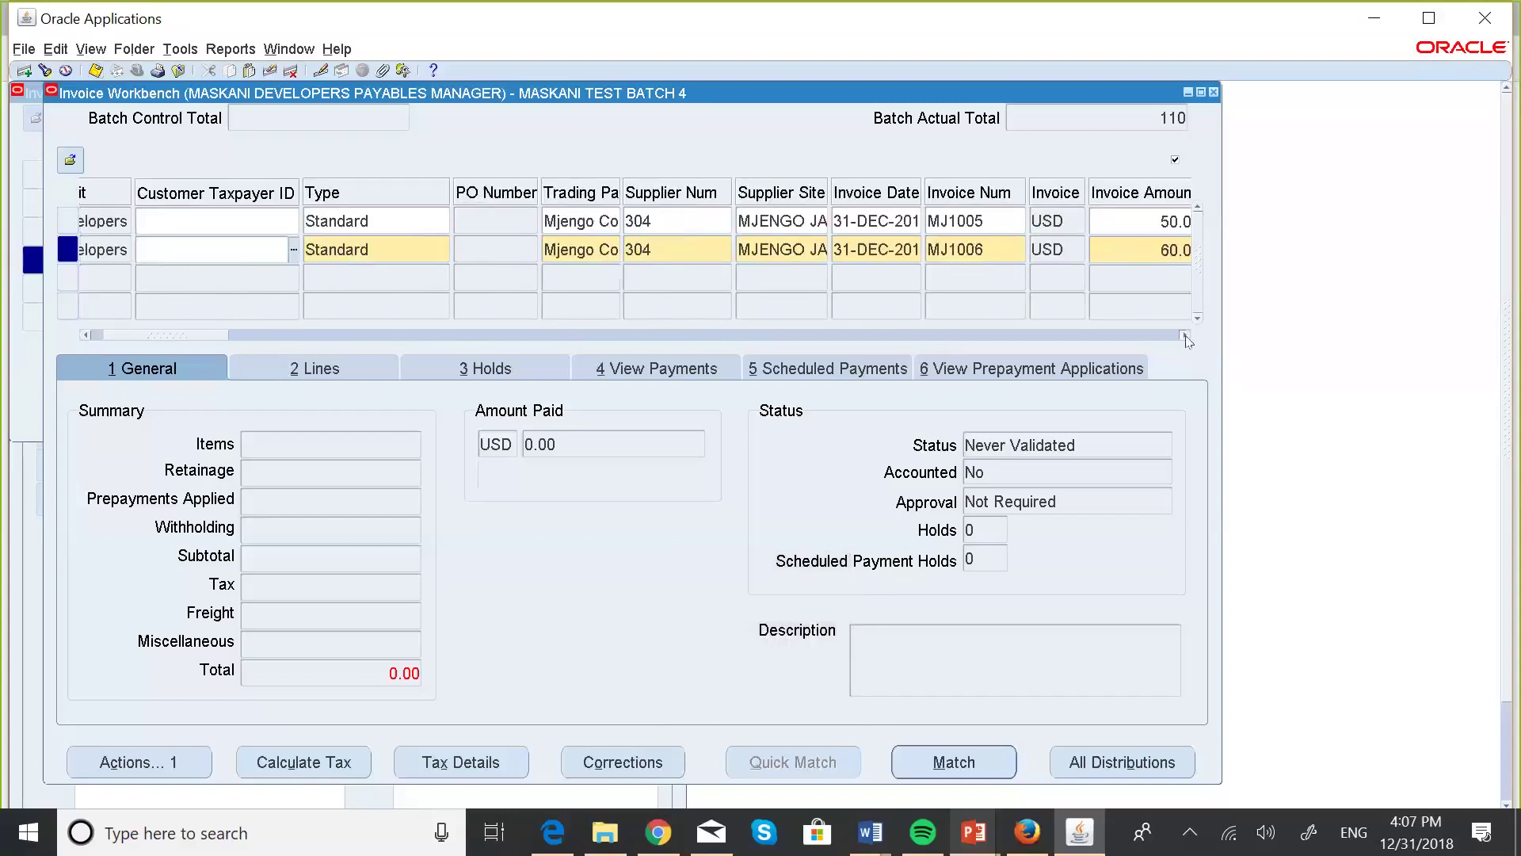
left_click_drag(1186, 339, 1183, 346)
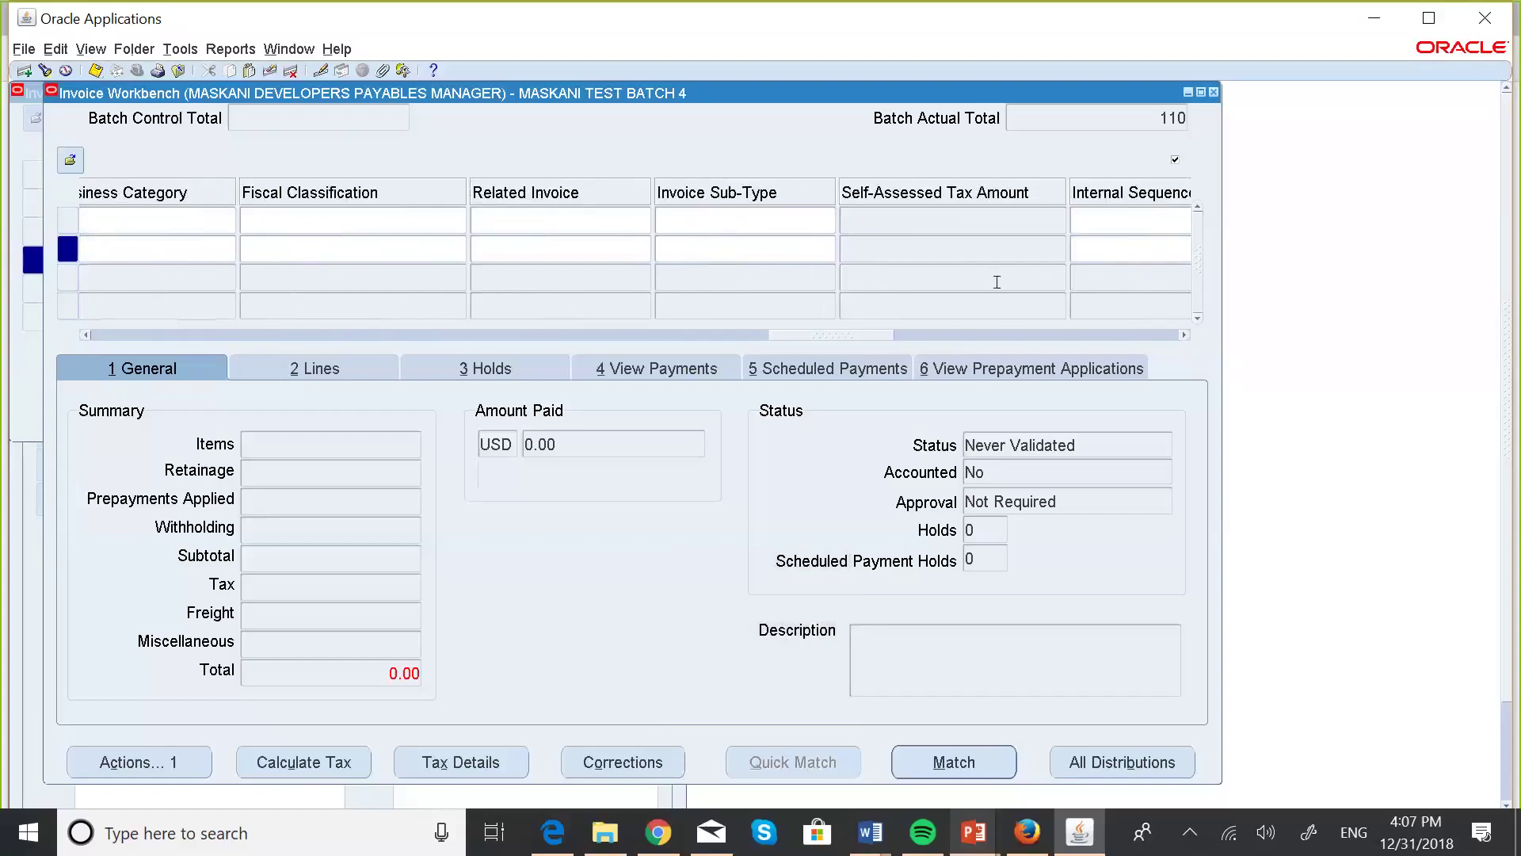
left_click(94, 72)
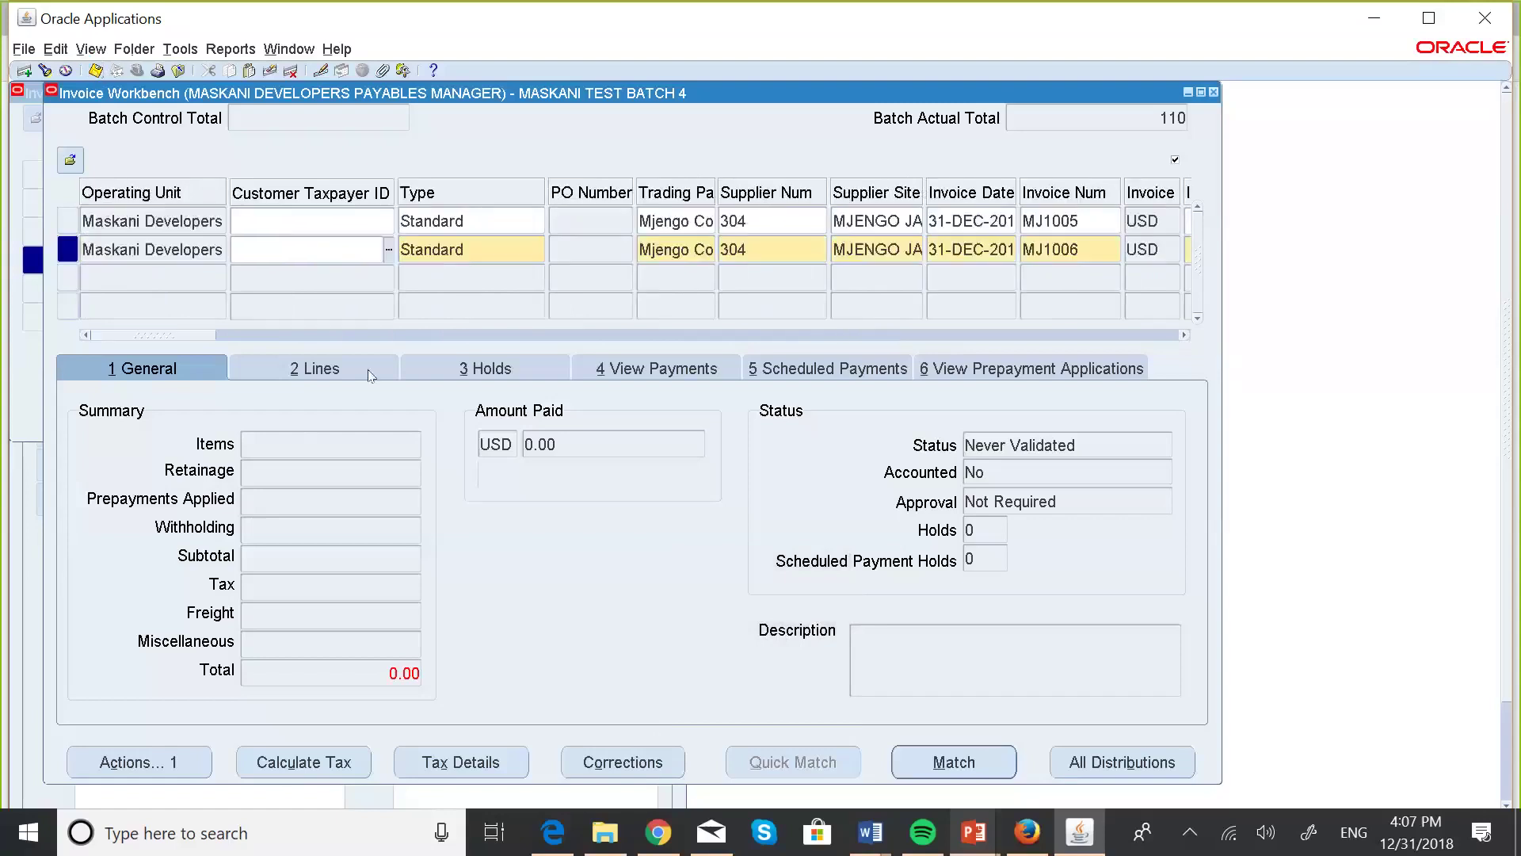
Enter an amount of 60 for the first item line of invoice MJ1006
left_click(310, 369)
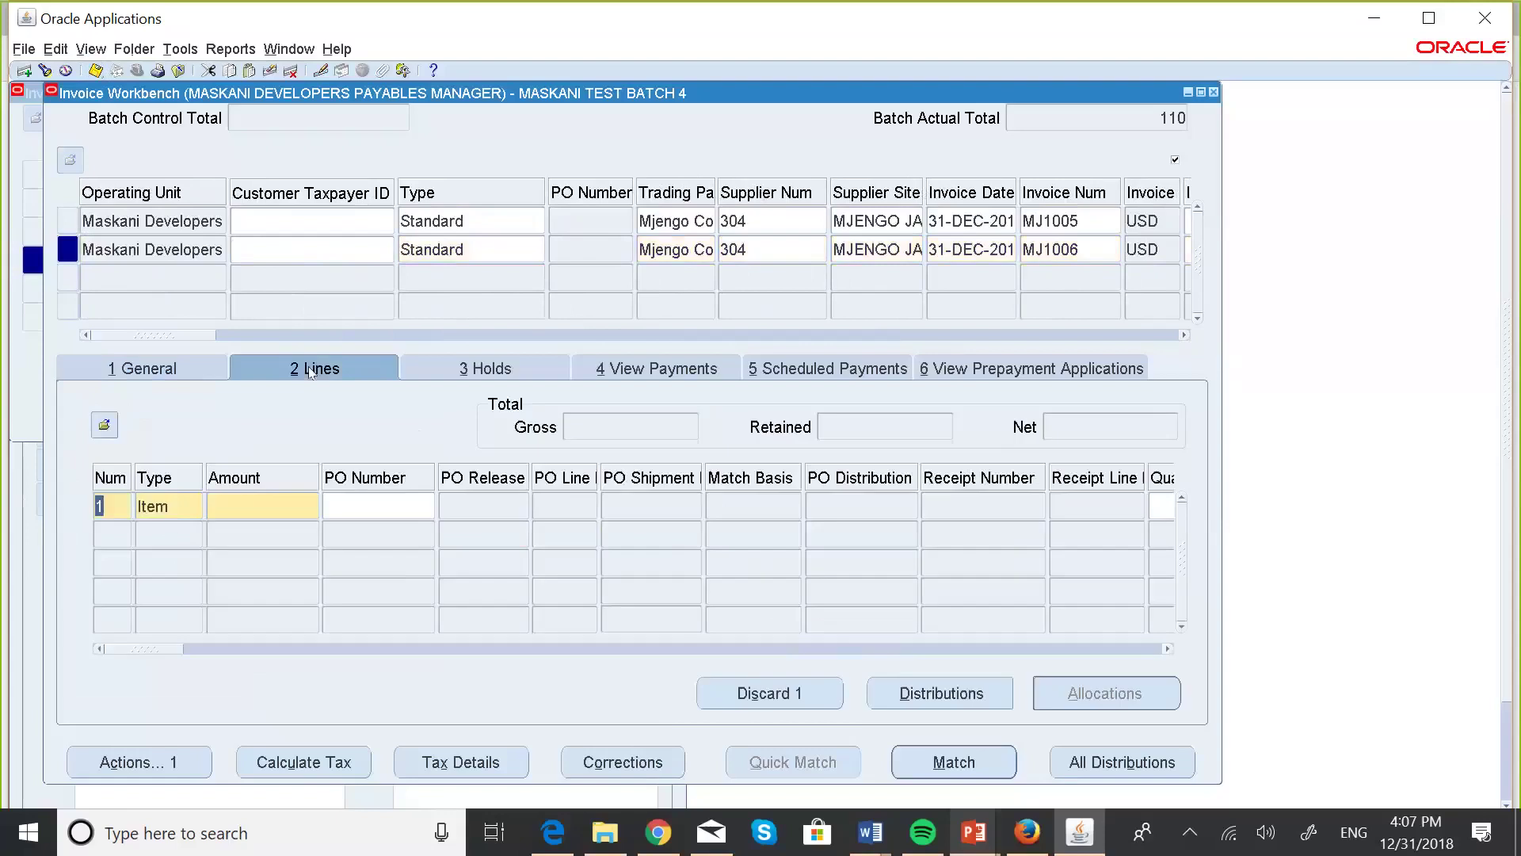
left_click(254, 502)
type("60")
Start defining the item line's distribution account, with company segment 001
left_click(1168, 649)
left_click(1167, 649)
left_click(1168, 649)
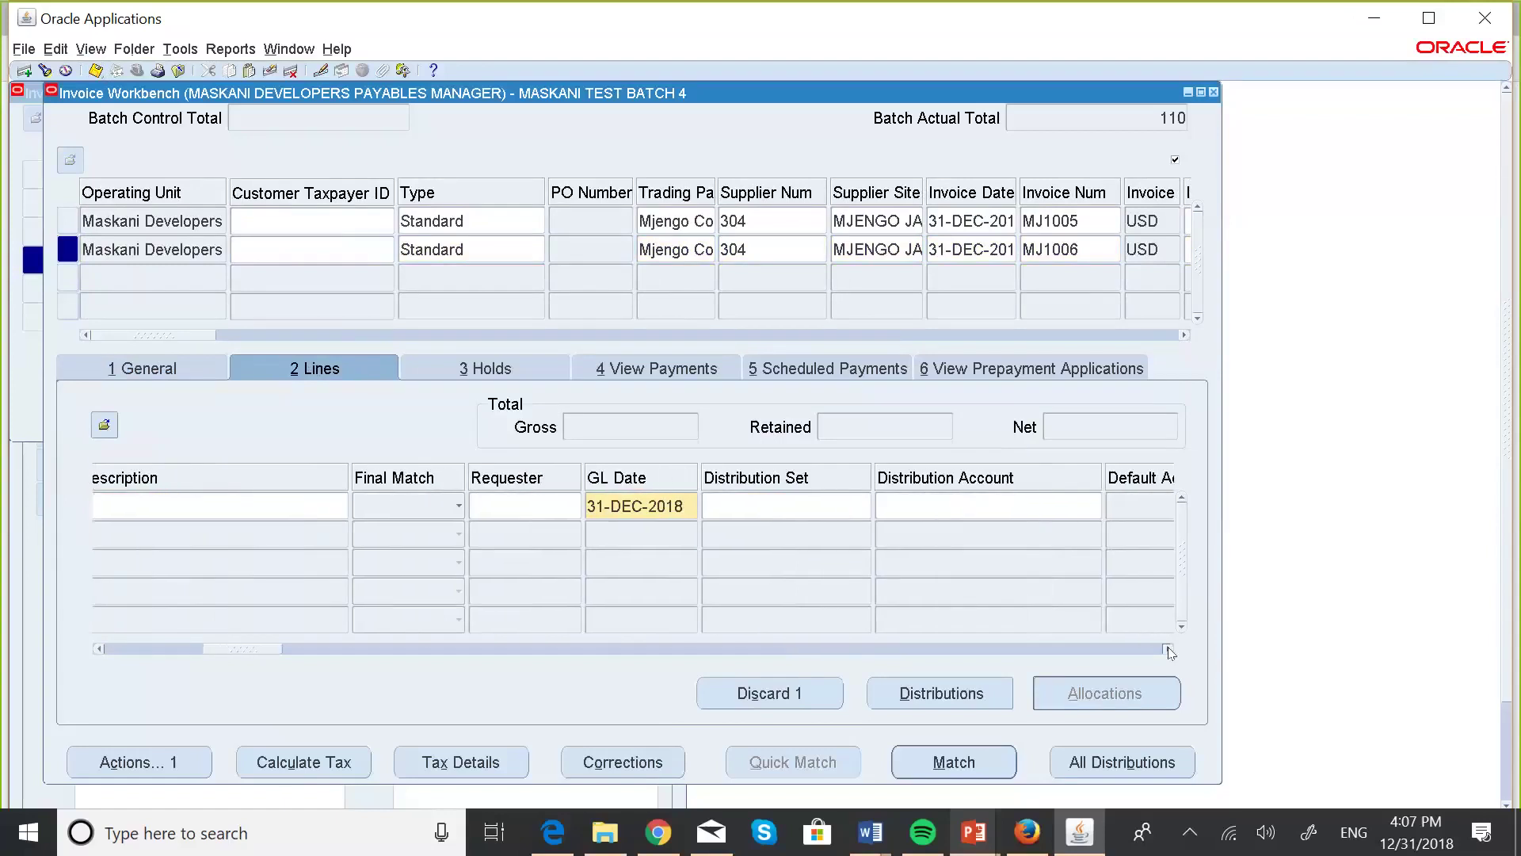
left_click(964, 496)
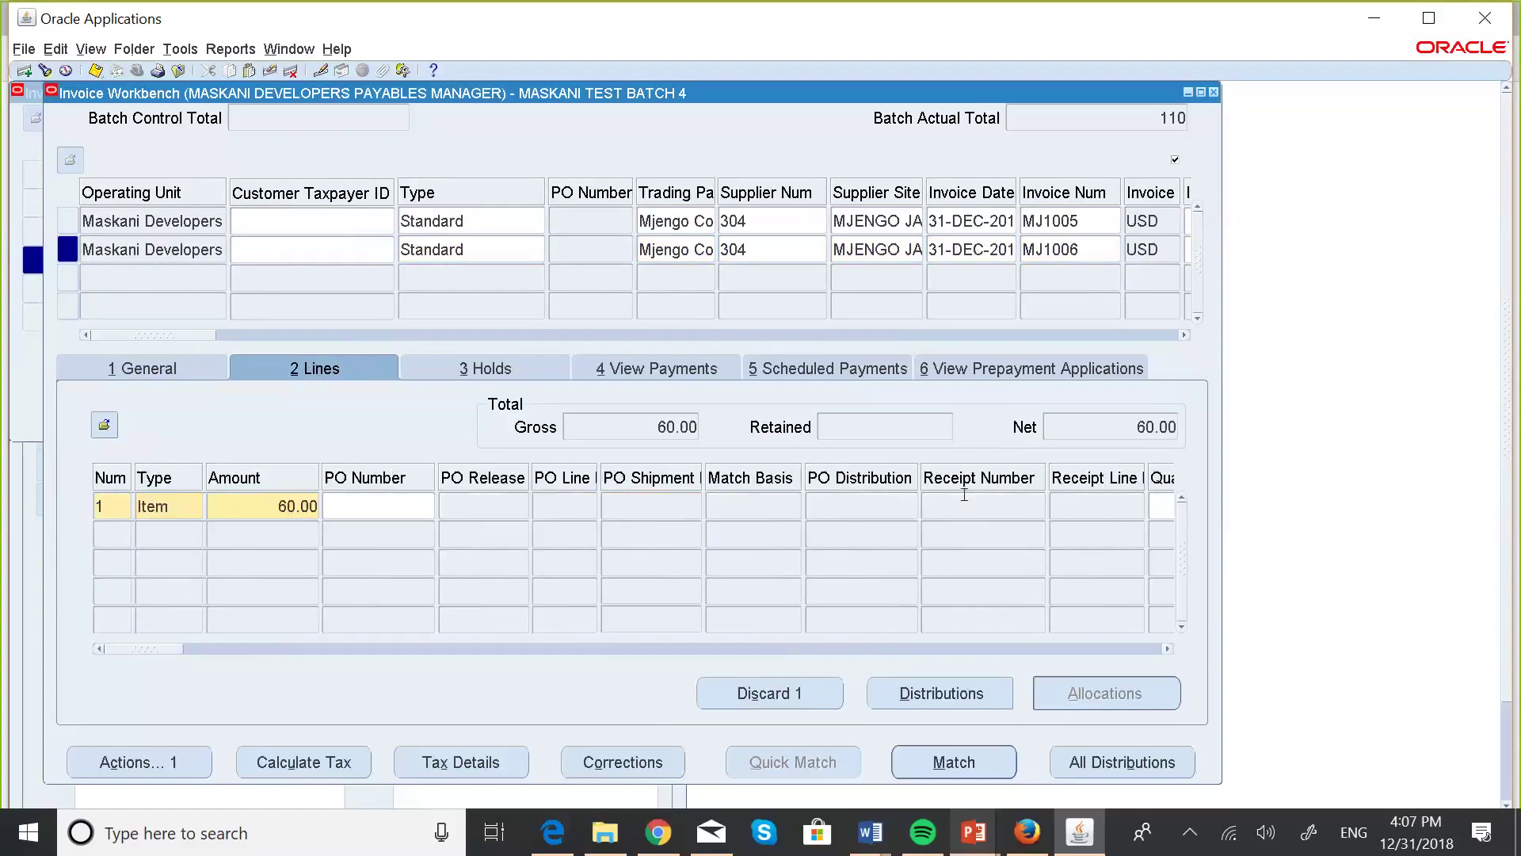
left_click(1168, 648)
left_click(1169, 650)
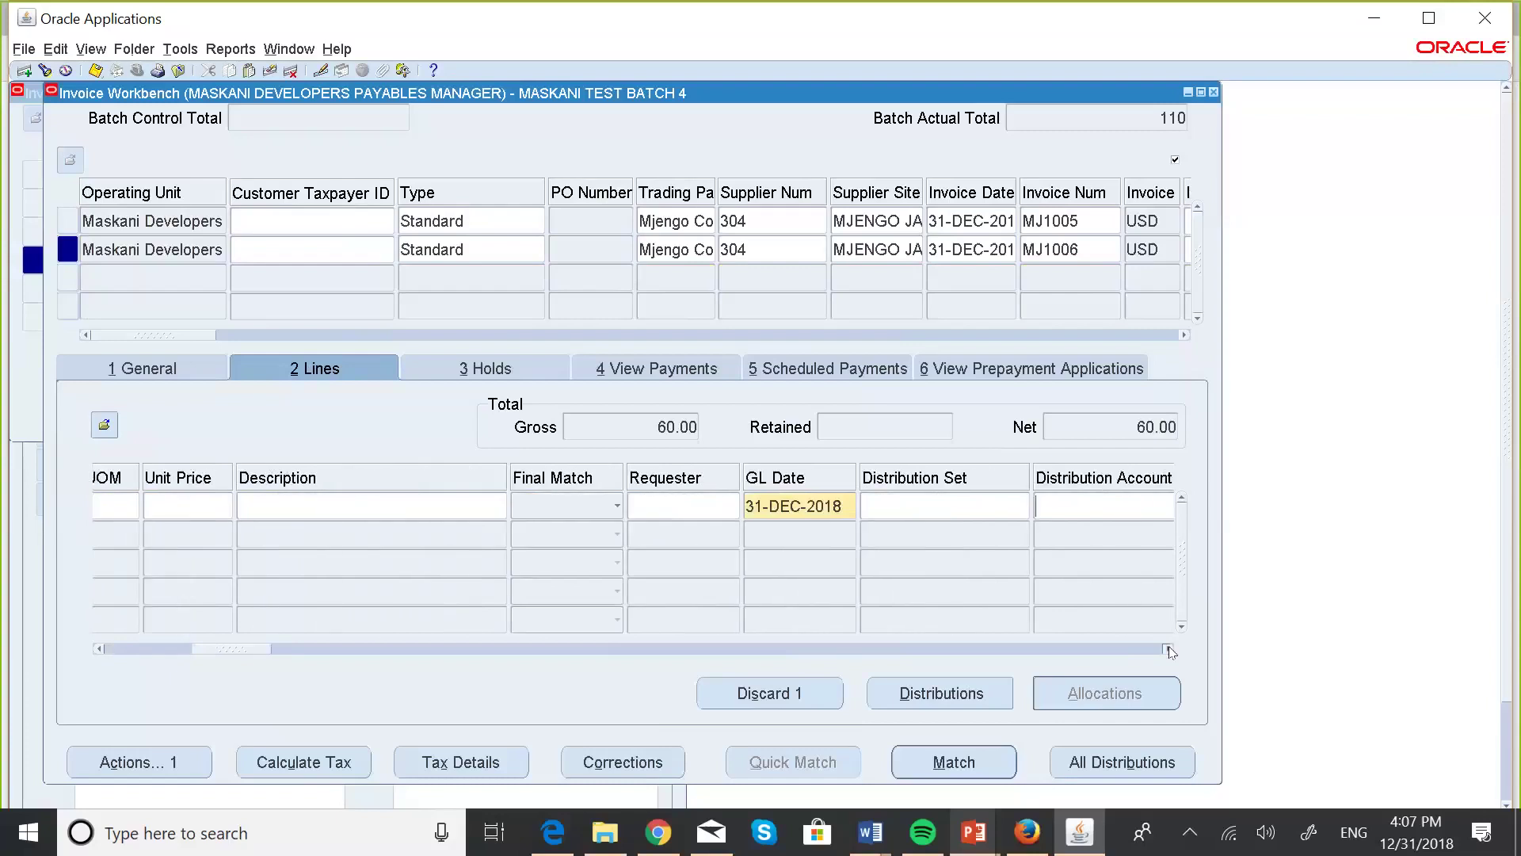
left_click(1170, 649)
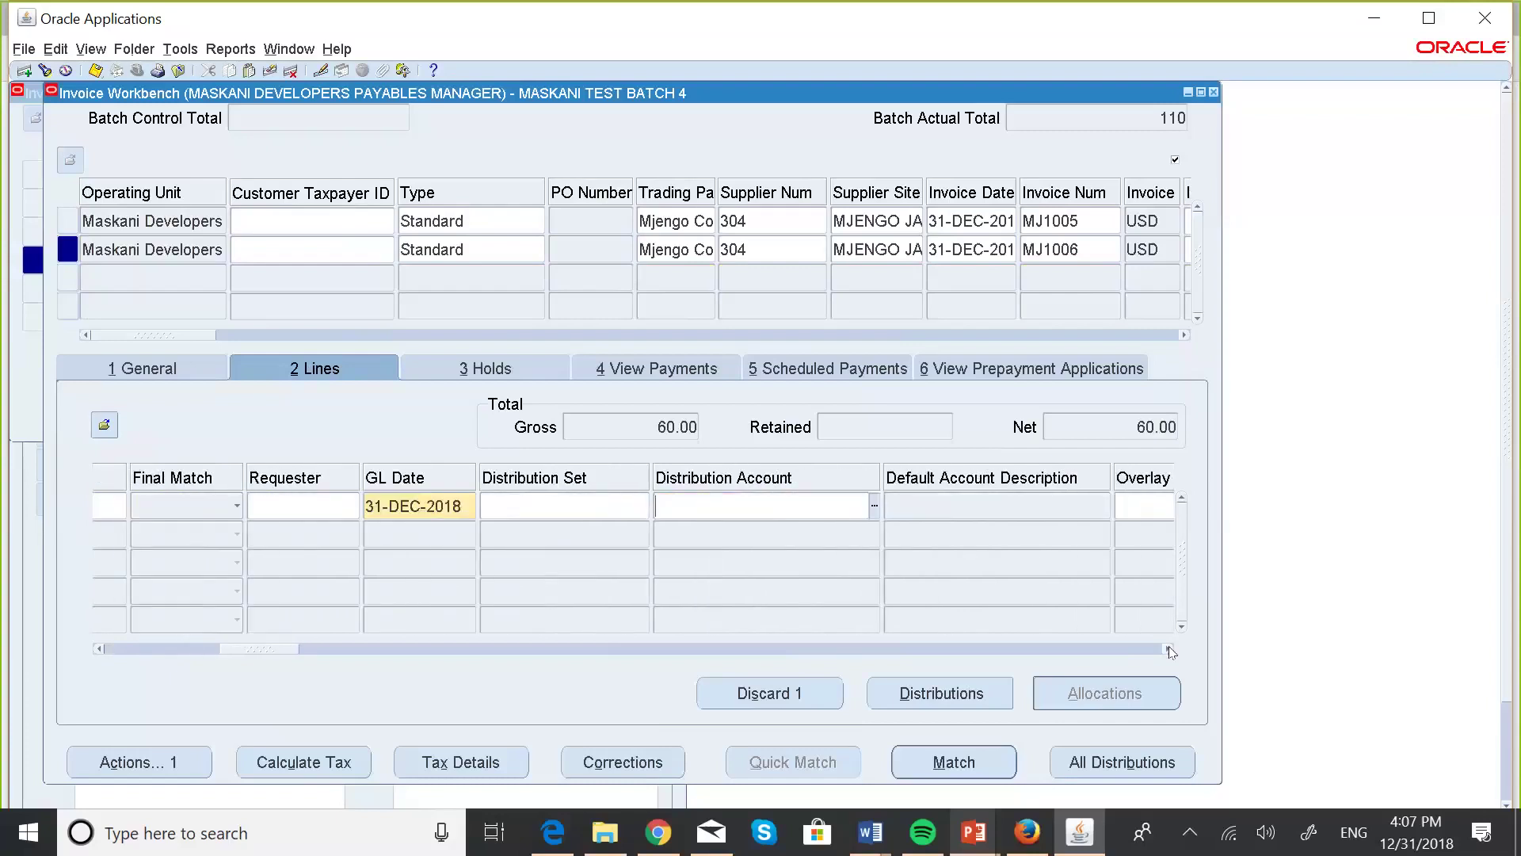
left_click(874, 506)
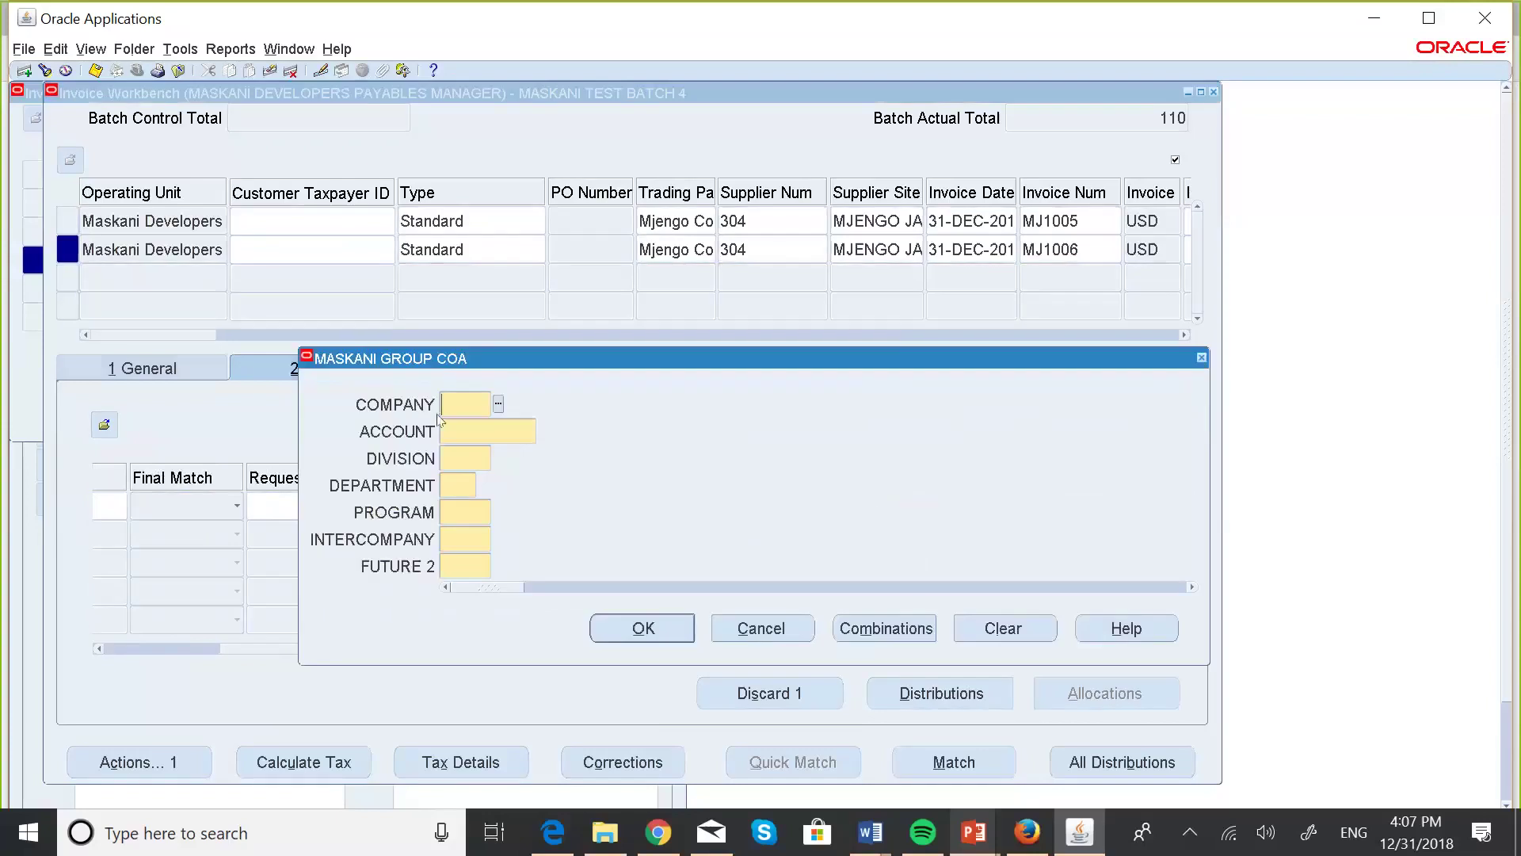
type("001")
key("Tab")
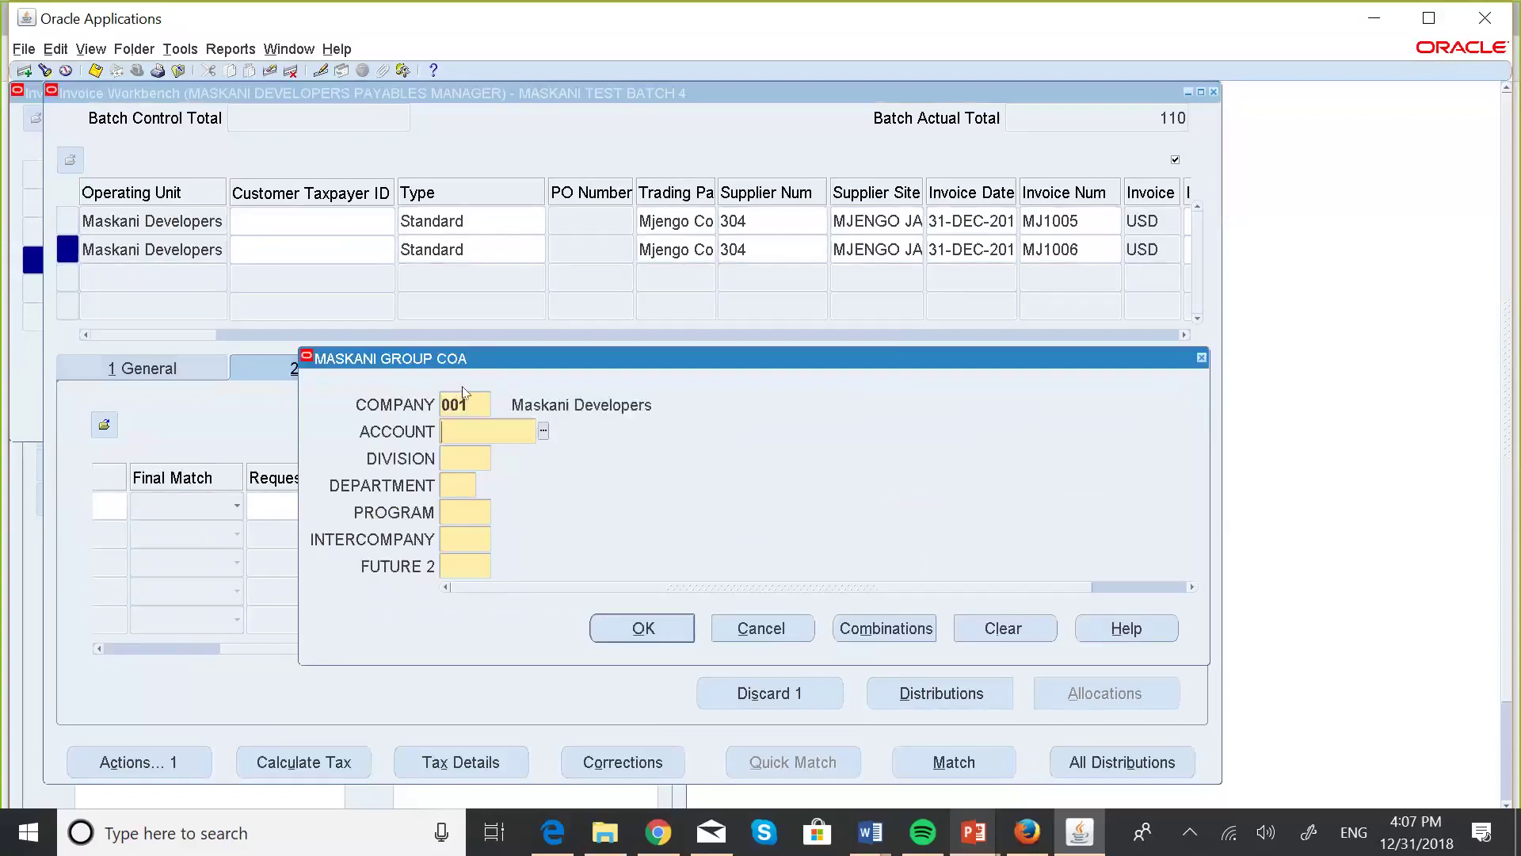
Choose 005000 Expense as the account segment of the distribution account
left_click(544, 432)
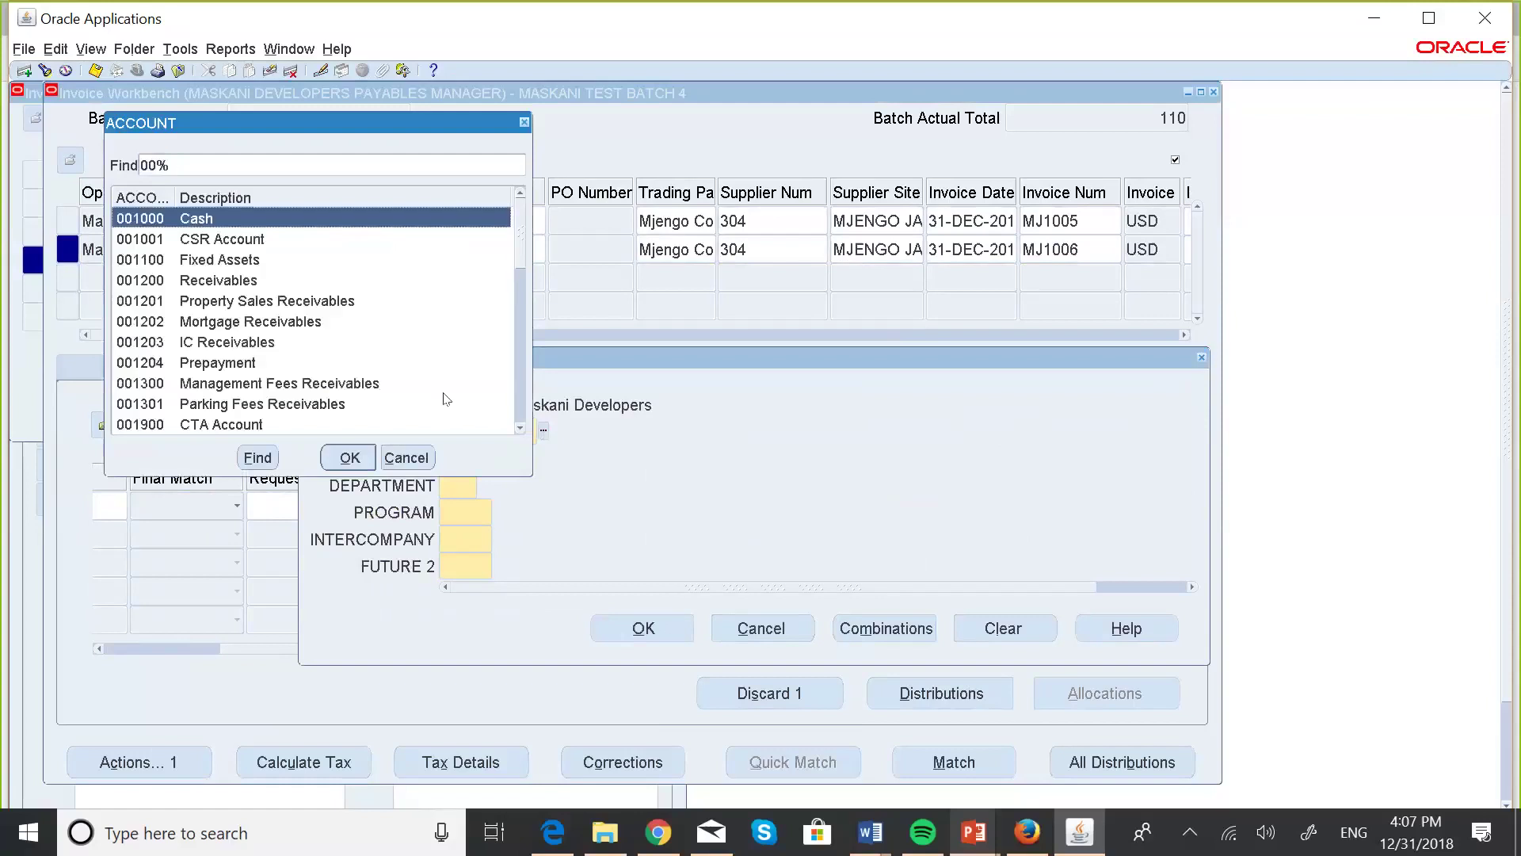
scroll(522, 431, "down", 4)
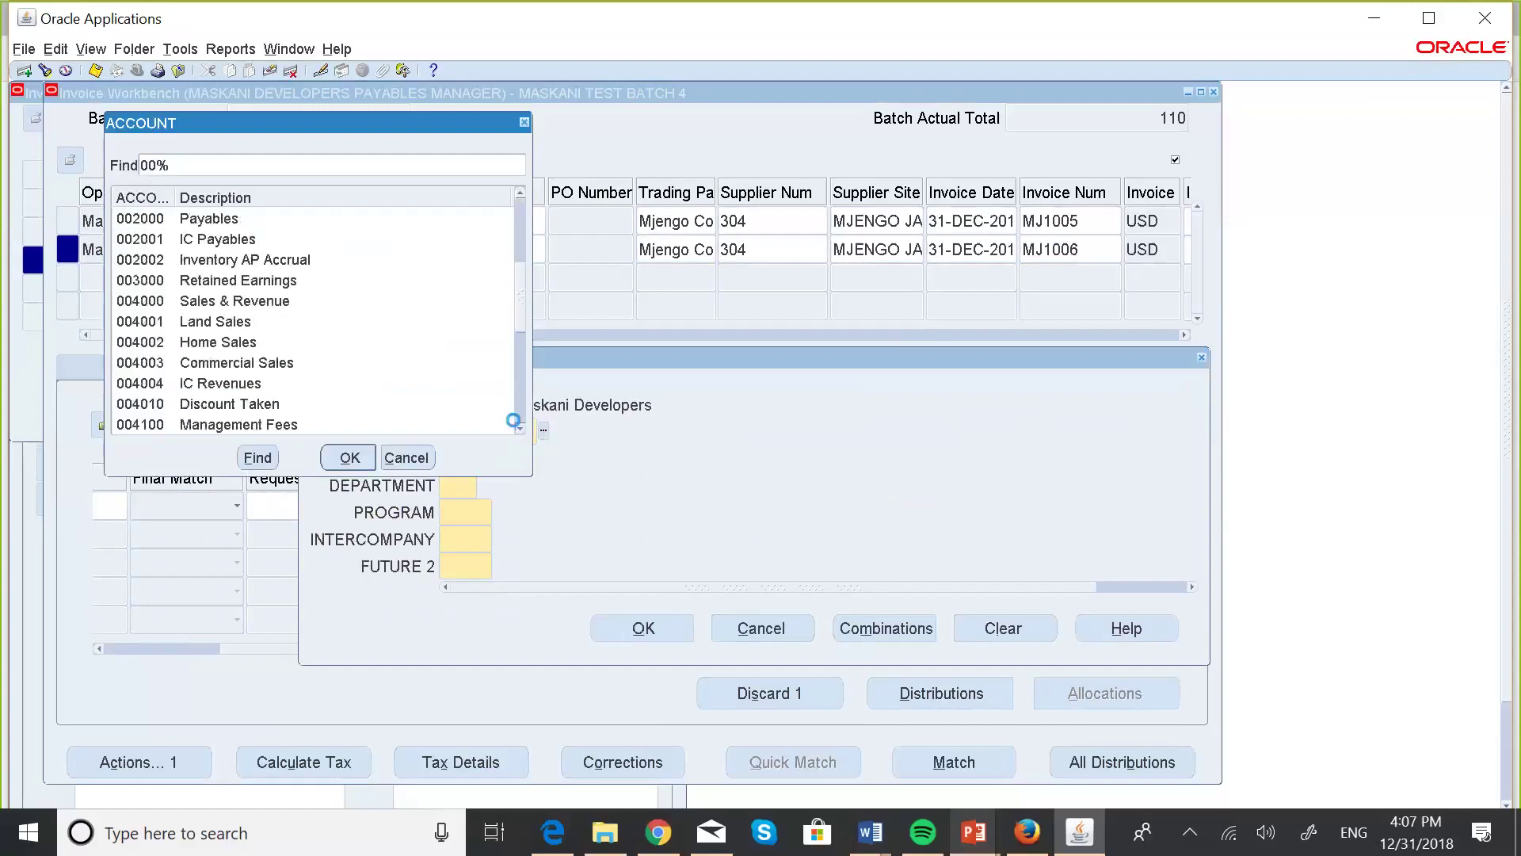
scroll(522, 428, "down", 5)
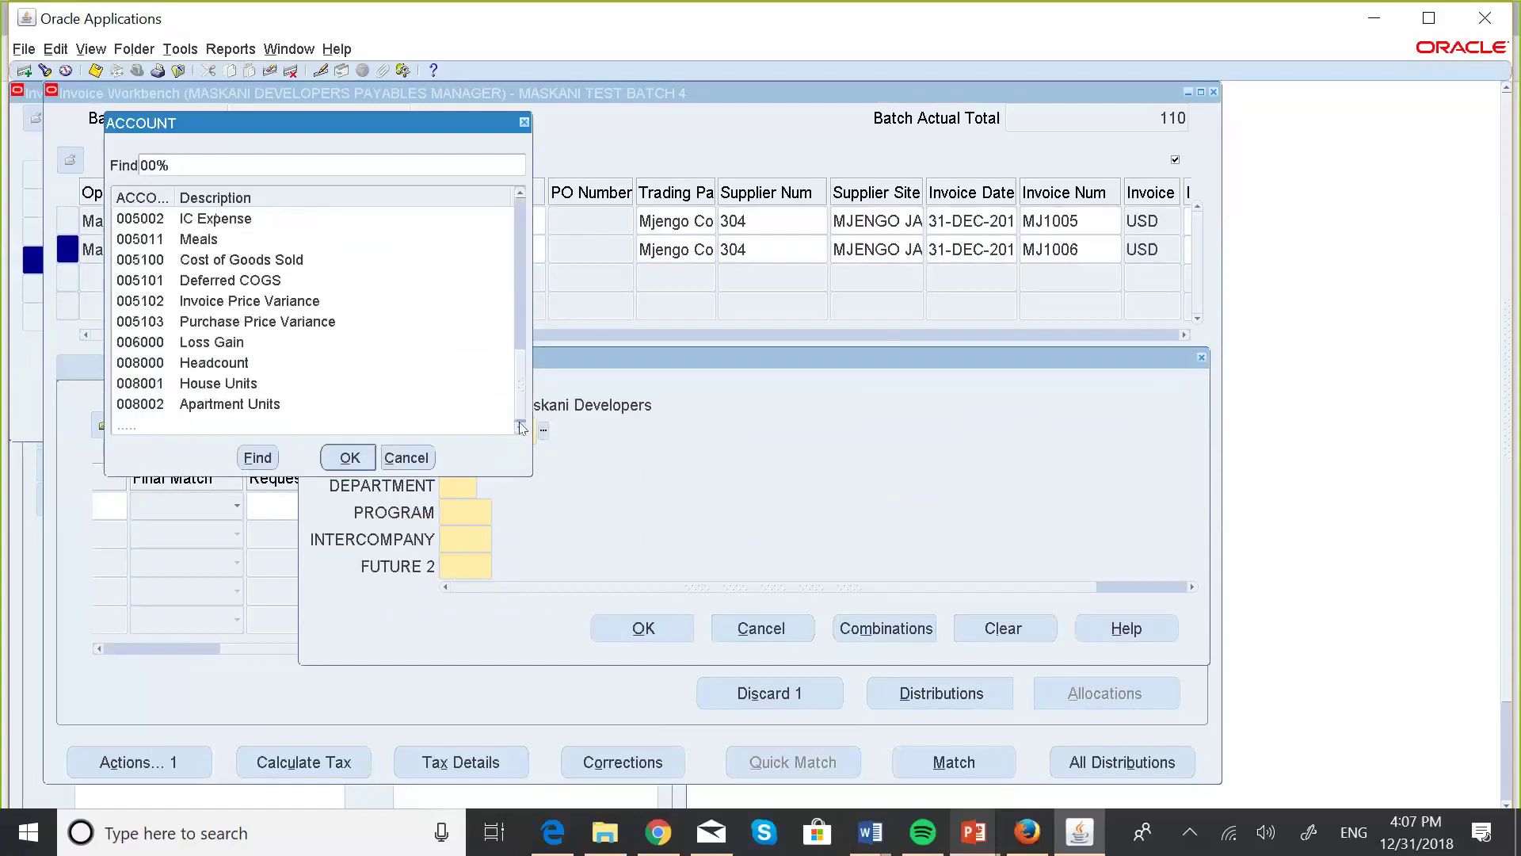
left_click(521, 193)
left_click(521, 194)
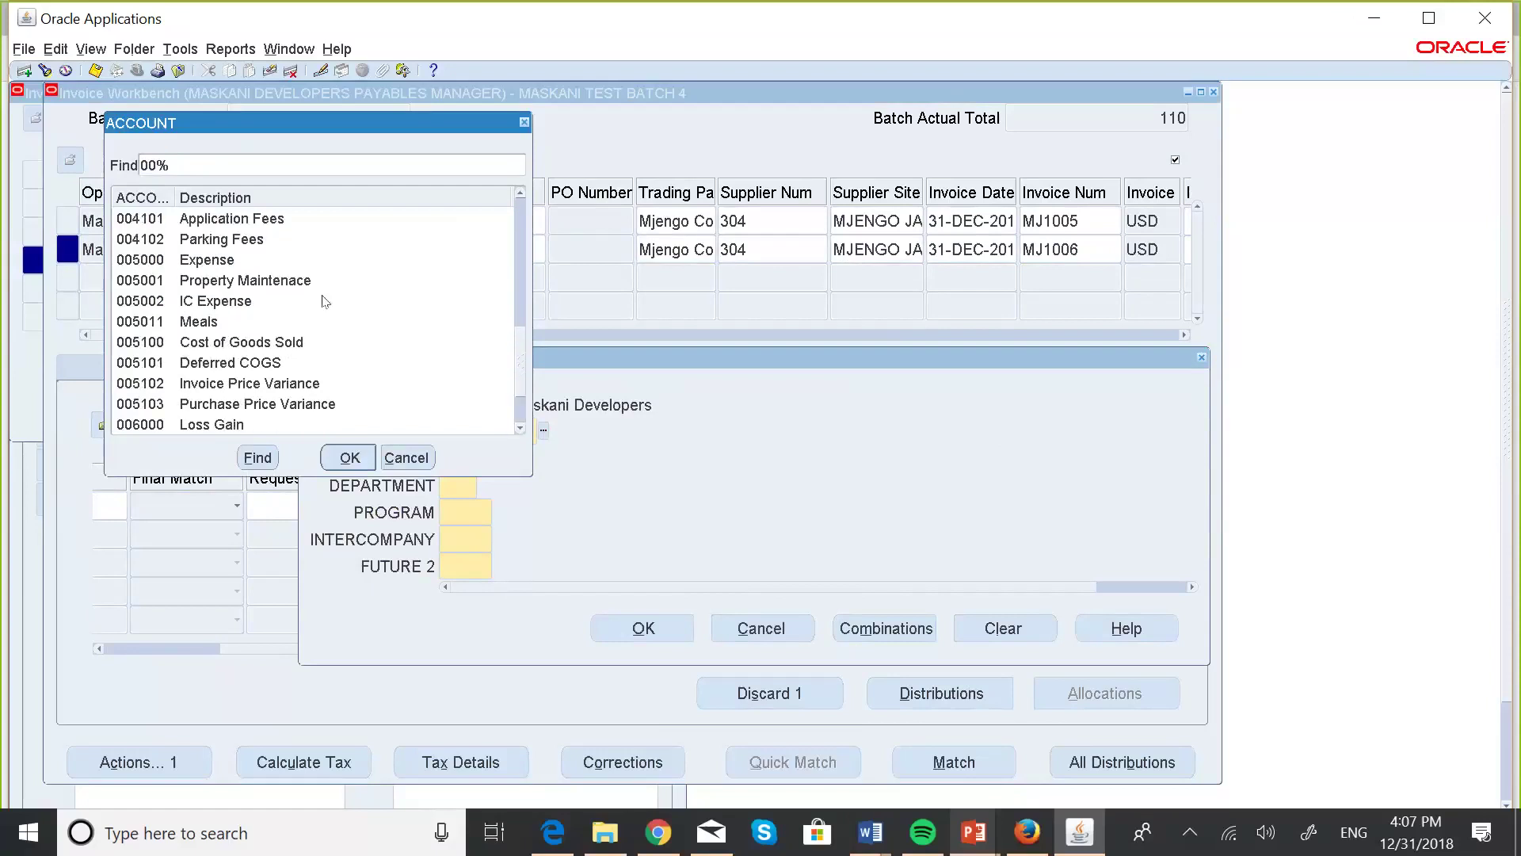
left_click(192, 261)
left_click(347, 455)
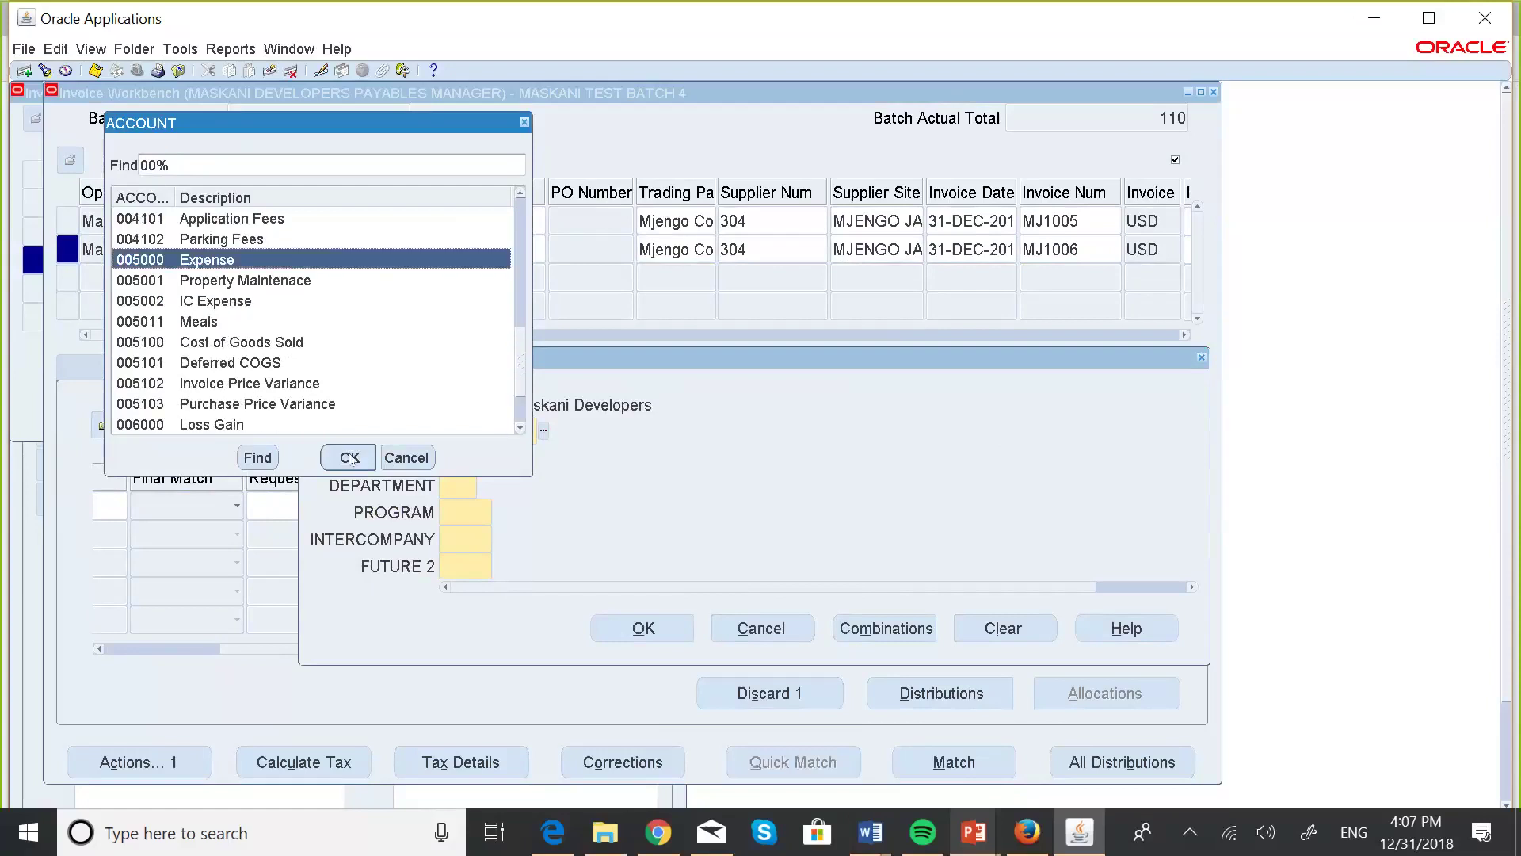
Complete the distribution account with division 100, department 00, and 000 for program, intercompany and future 2, and accept it
left_click(466, 453)
type("100")
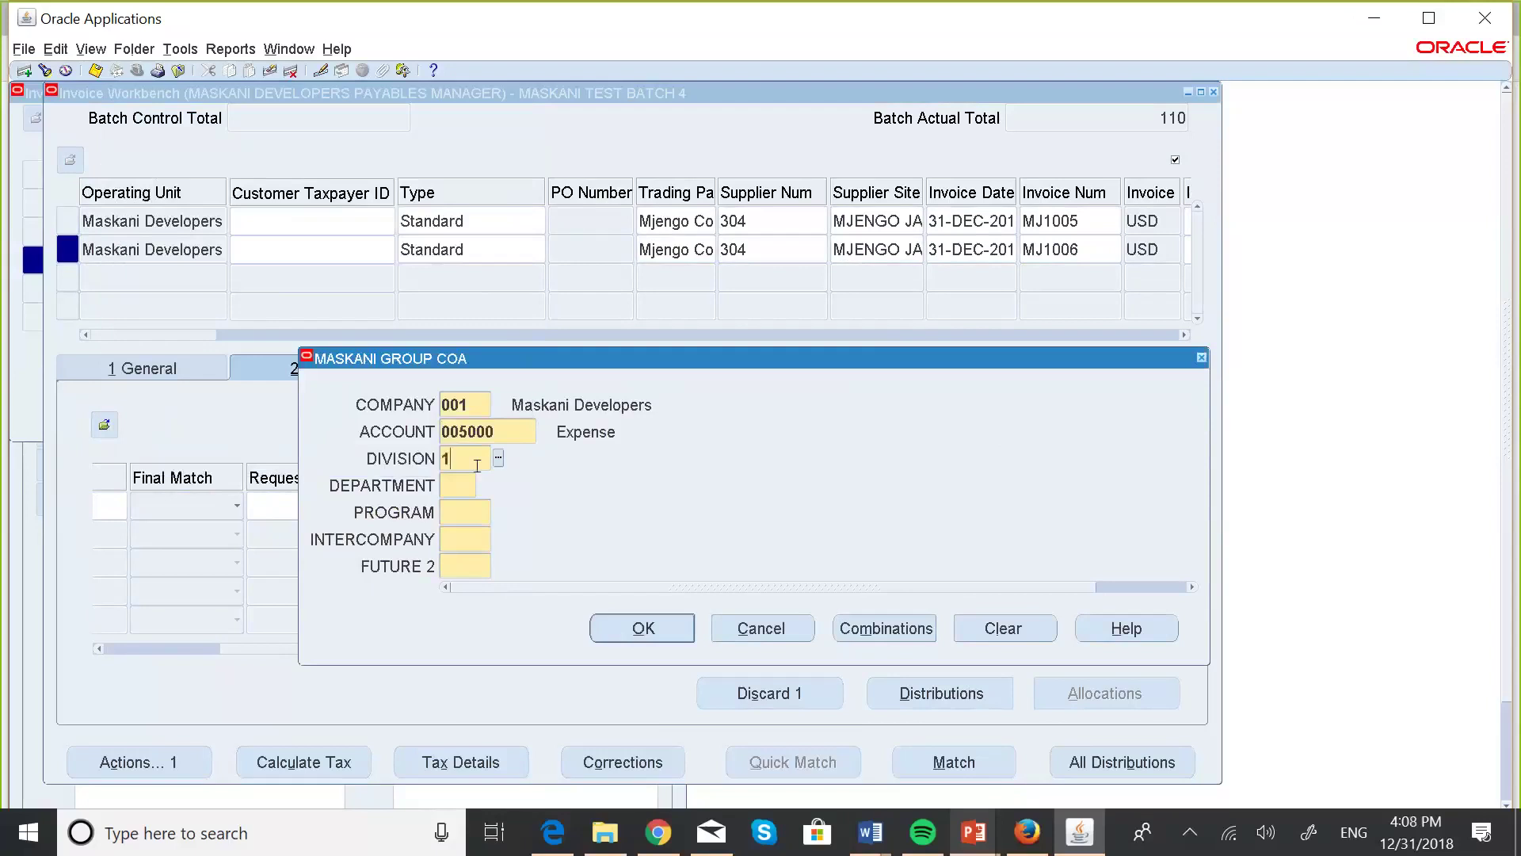
left_click(475, 478)
type("000")
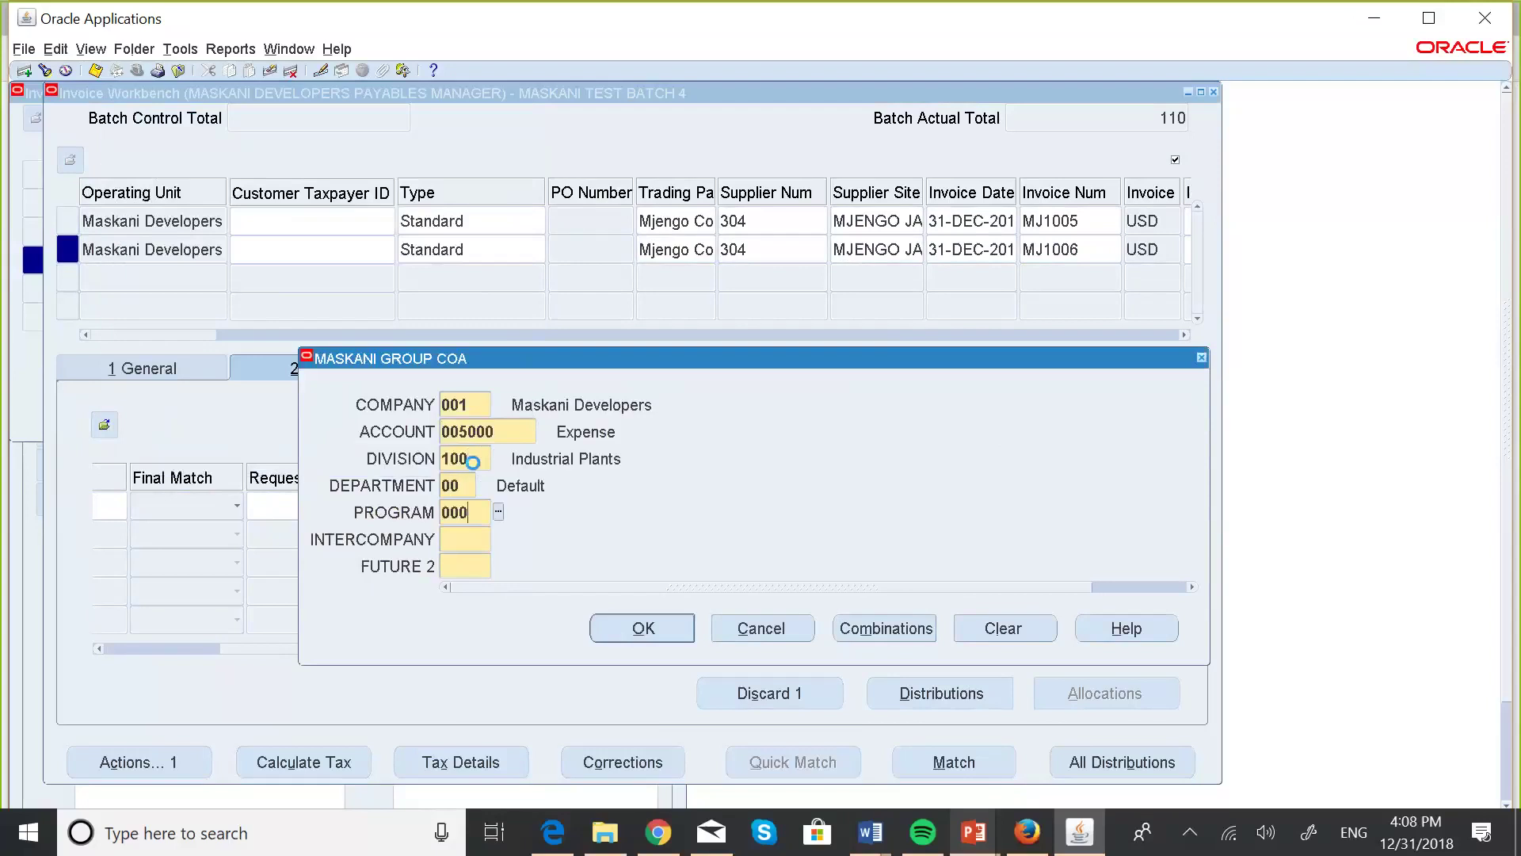
type("00000000")
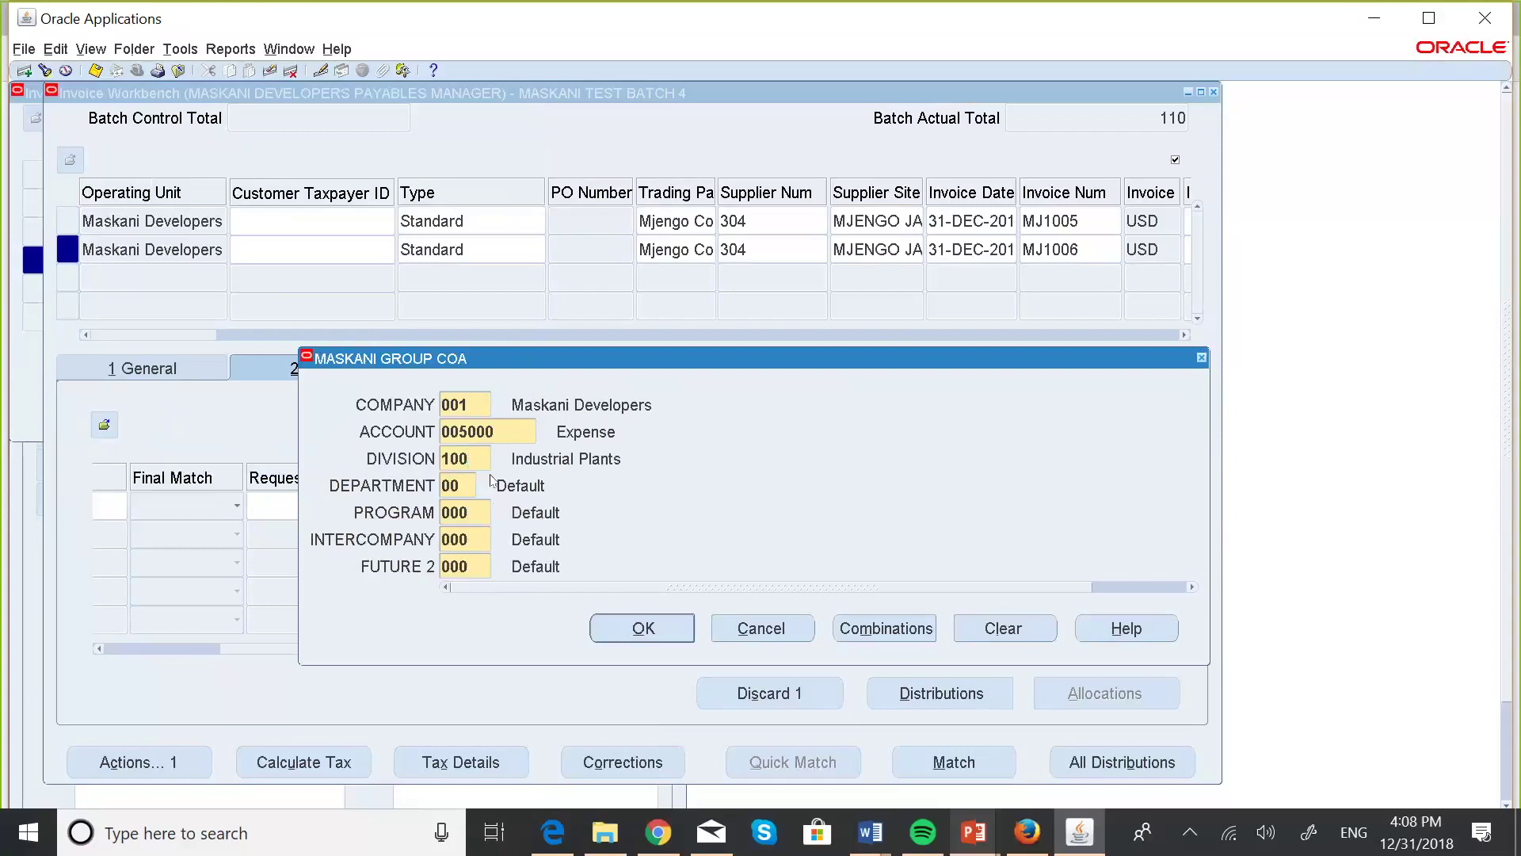
left_click(643, 628)
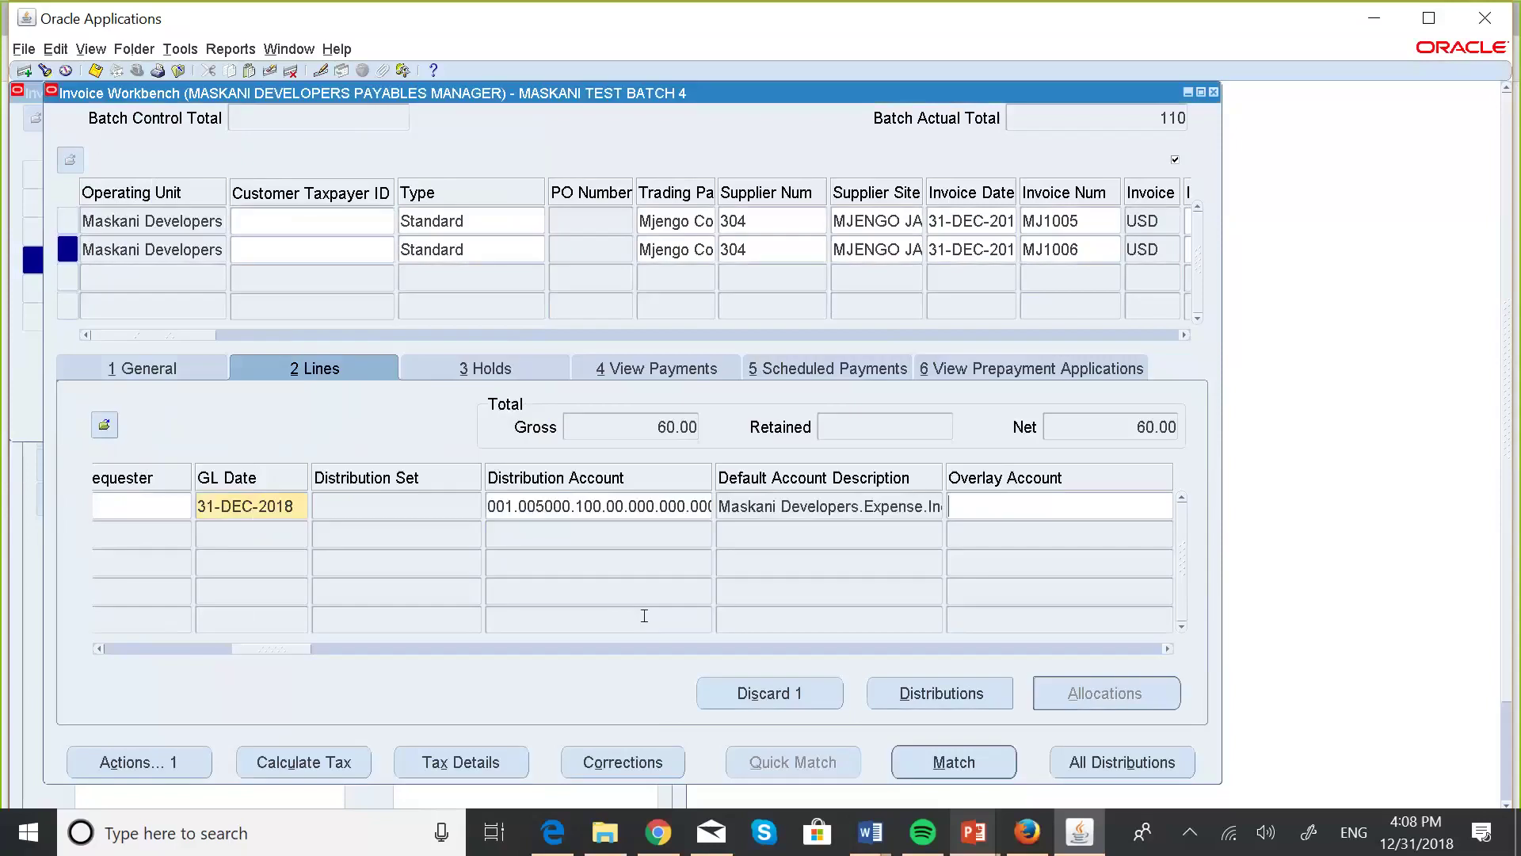
Save the item line of invoice MJ1006 and return to the invoice's general summary
left_click_drag(1172, 650, 1172, 650)
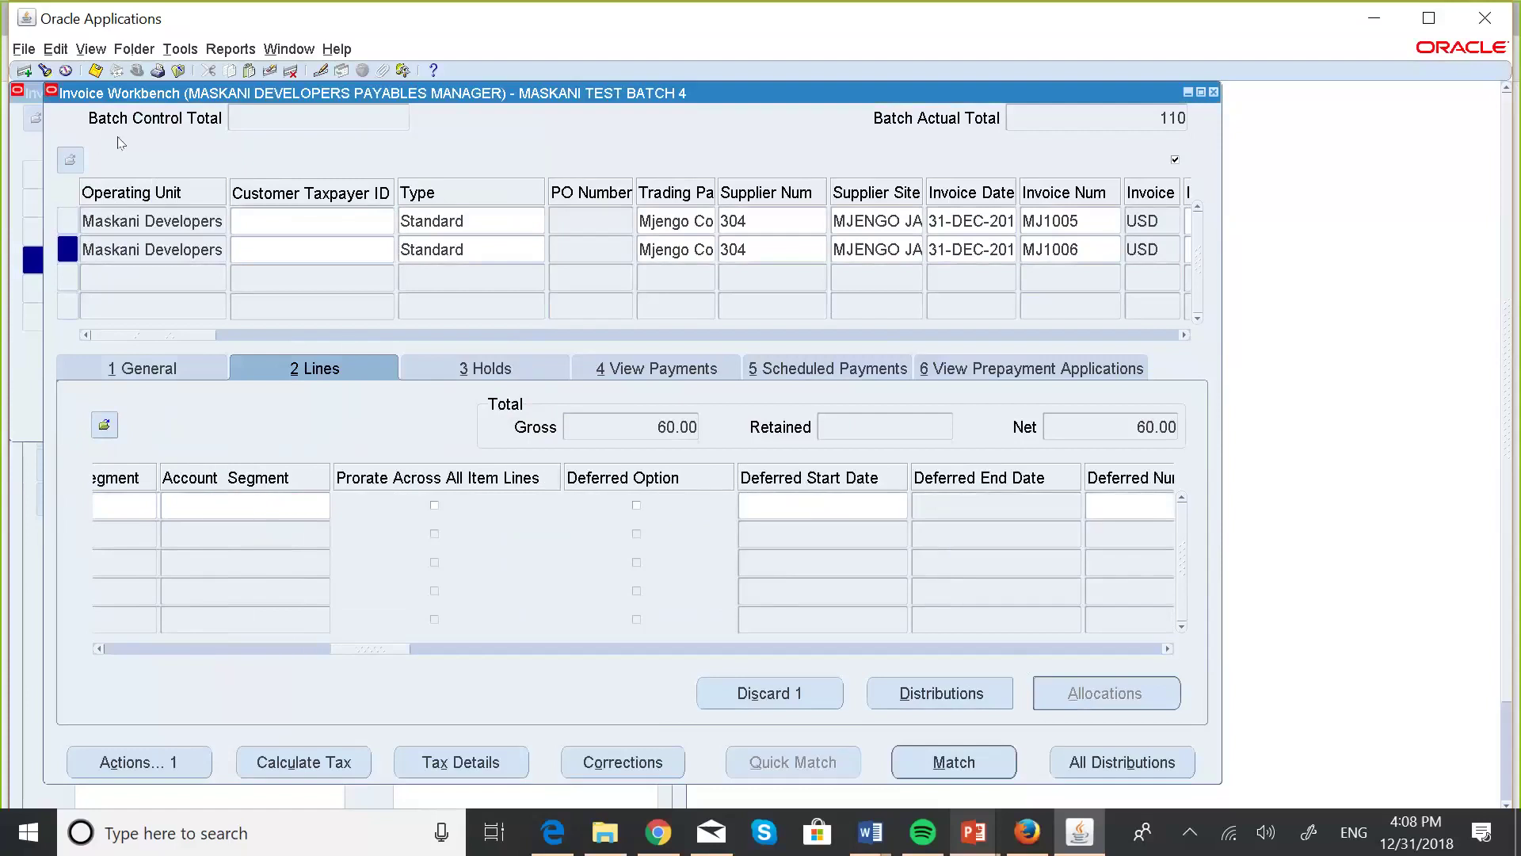
left_click(94, 70)
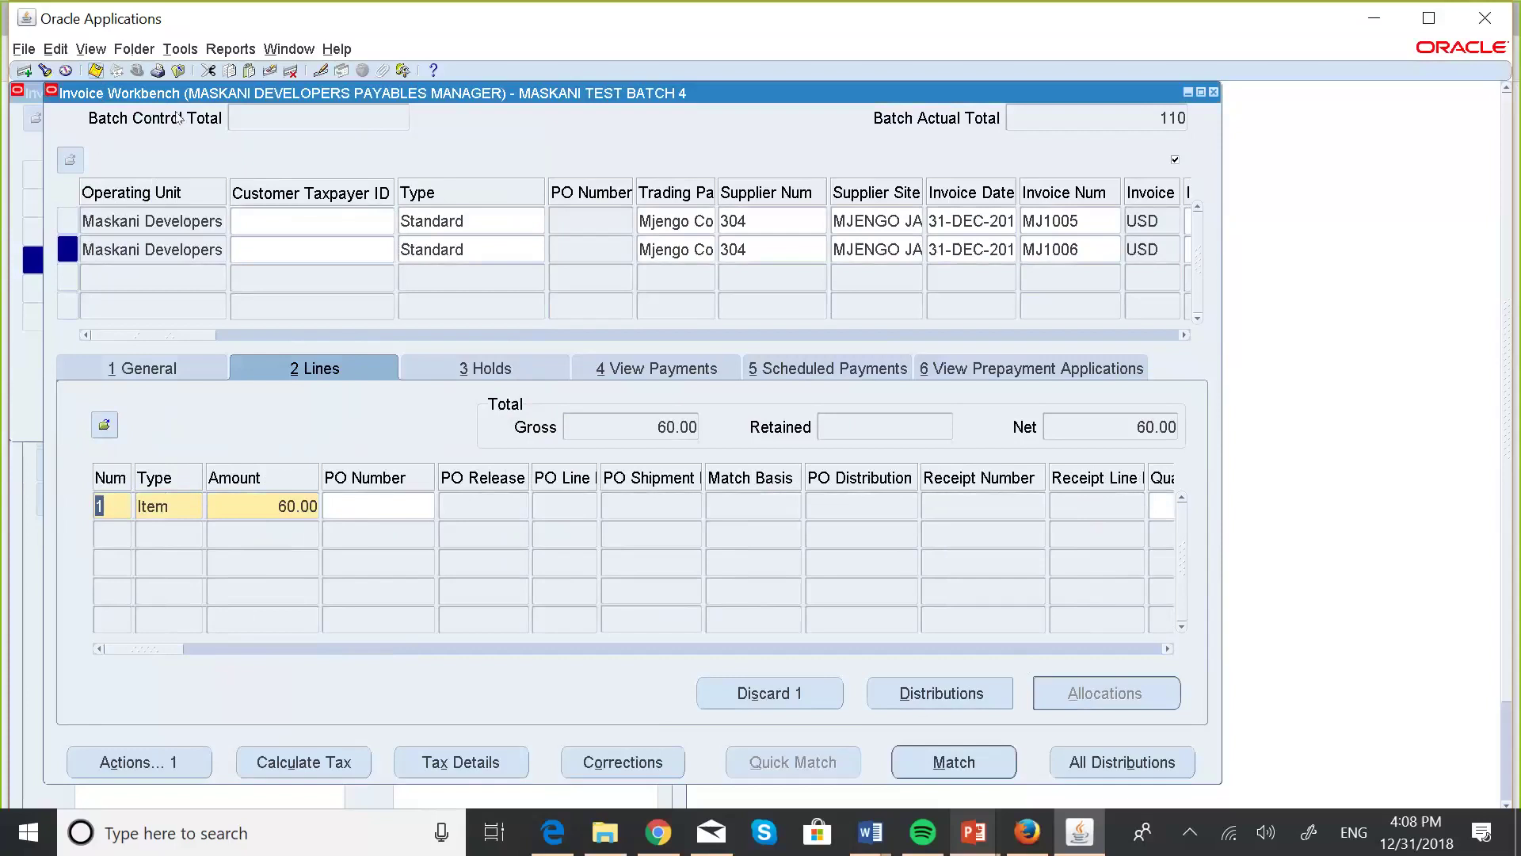
left_click(173, 367)
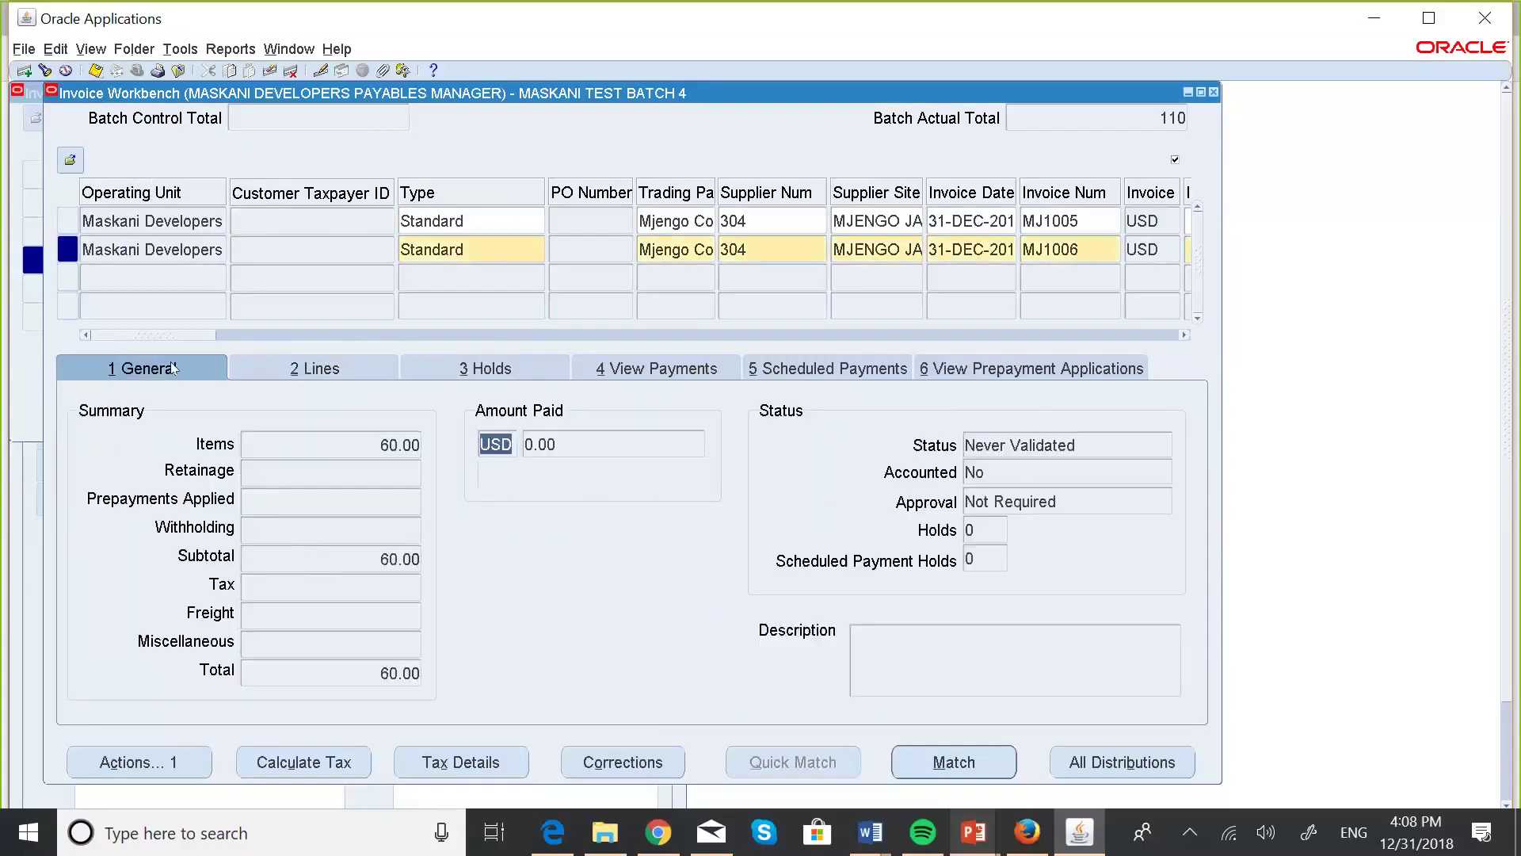
left_click(95, 72)
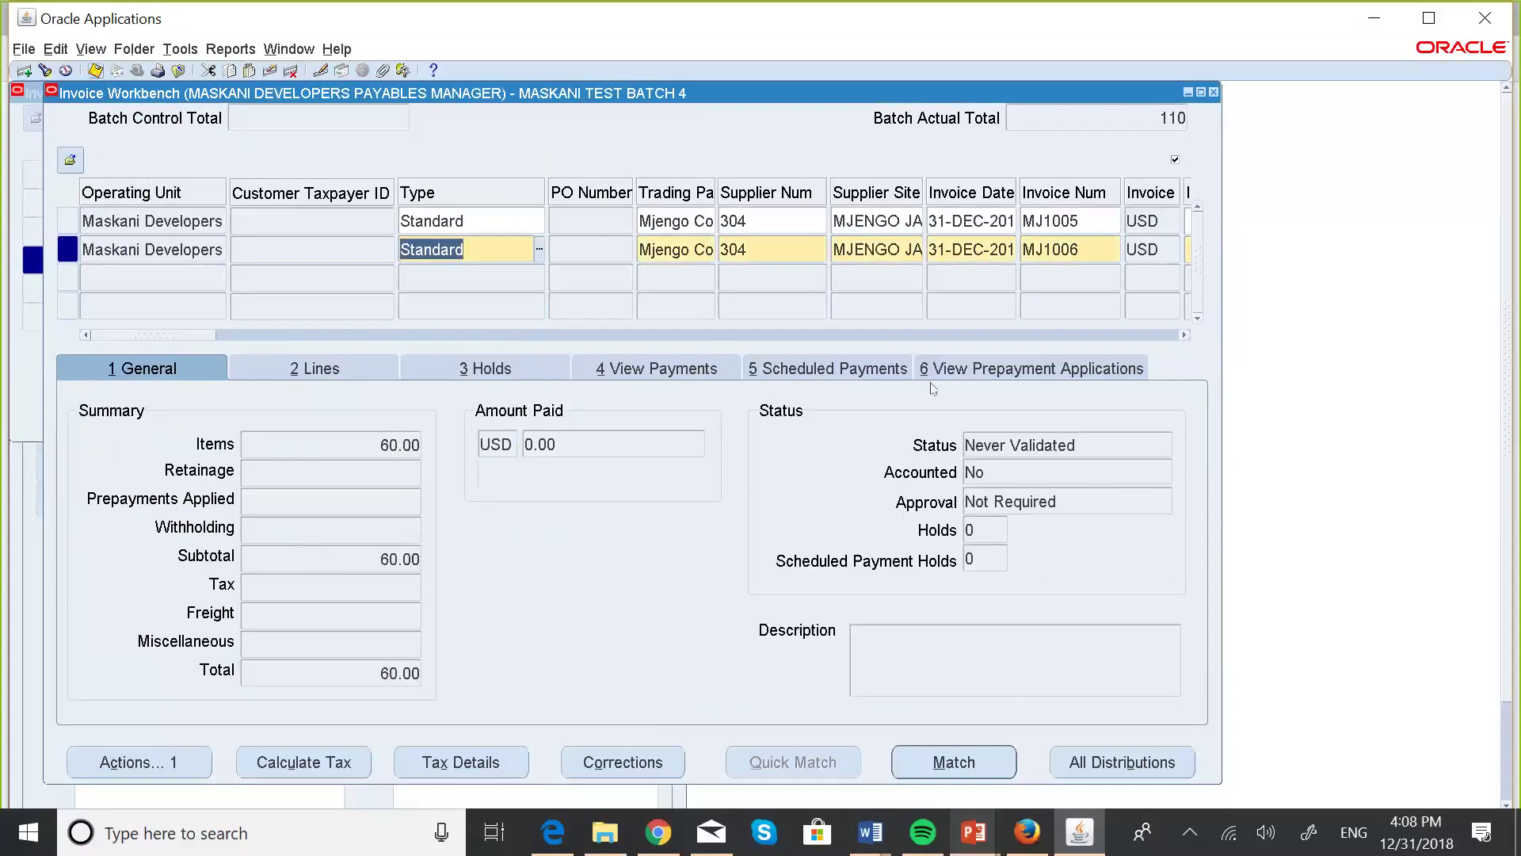
left_click(304, 354)
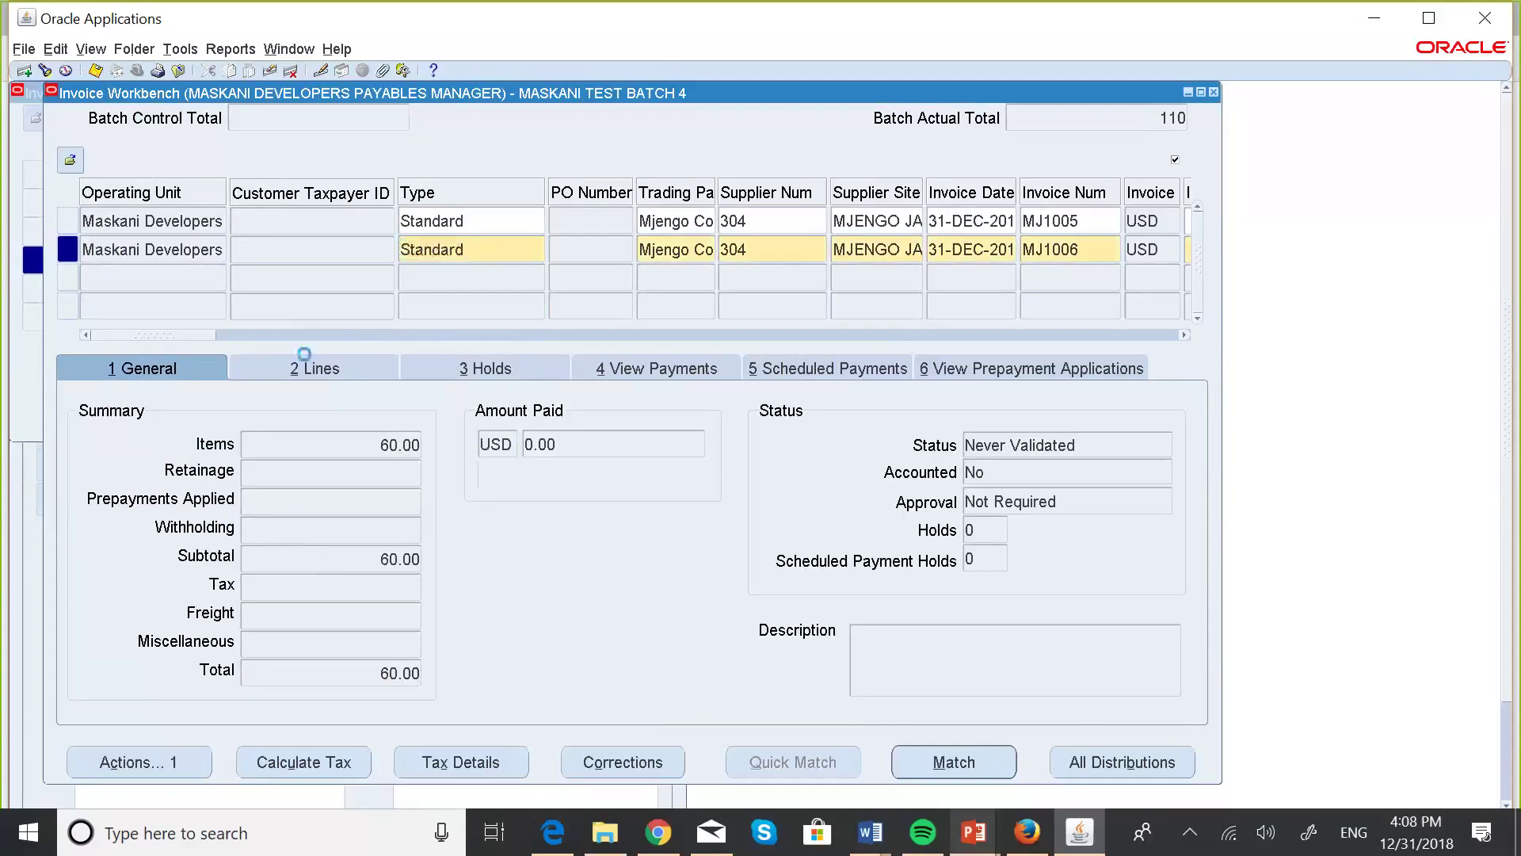
left_click(156, 376)
Delete invoice MJ1006 from the batch
left_click(1100, 240)
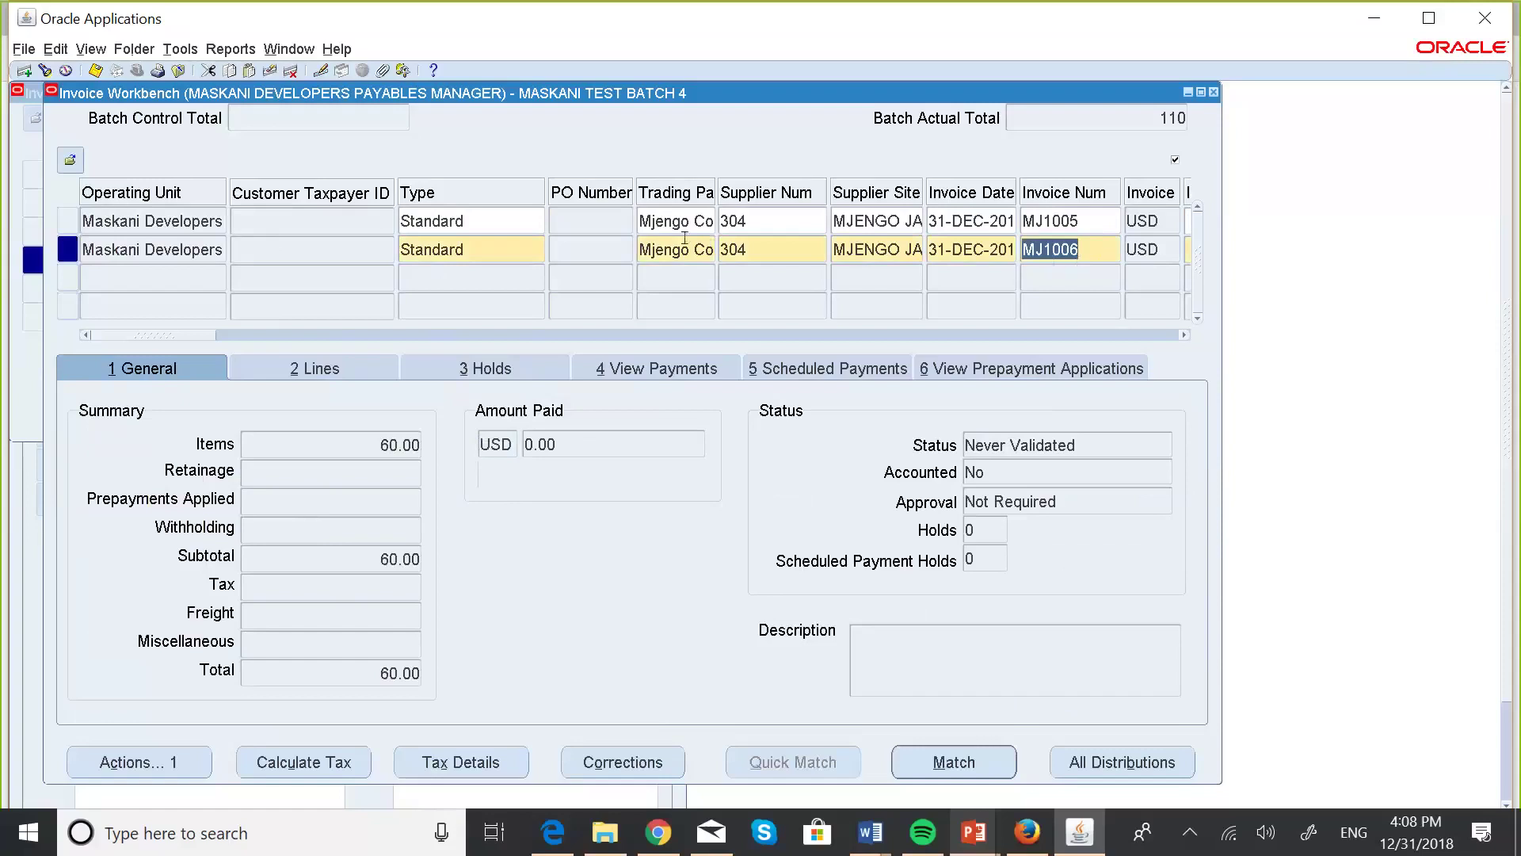
left_click(290, 75)
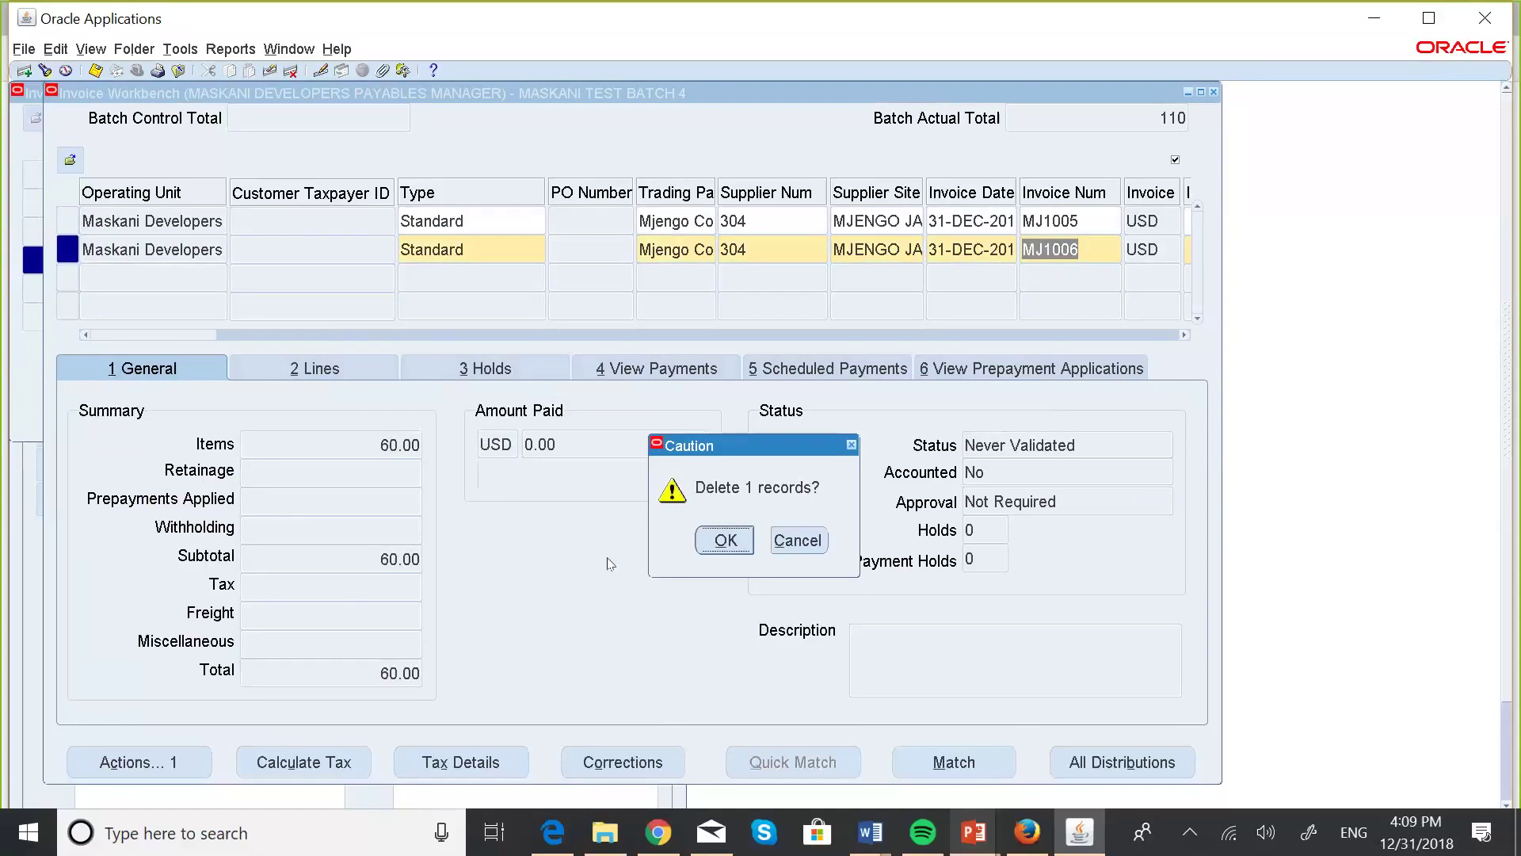
left_click(724, 539)
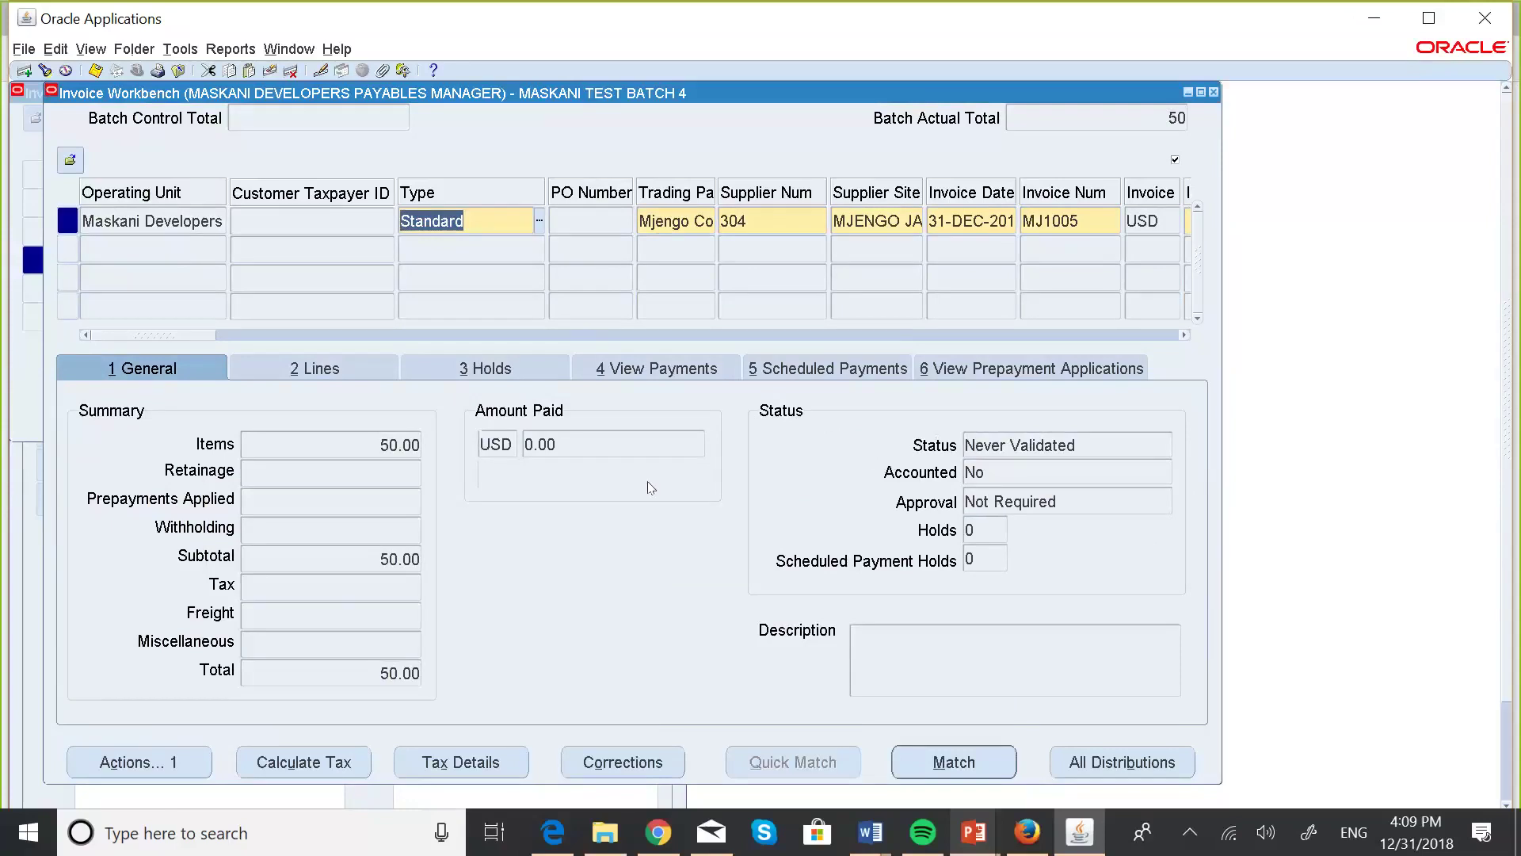
Check the scheduled payments and lines of invoice MJ1005 and validate the invoice
left_click(190, 222)
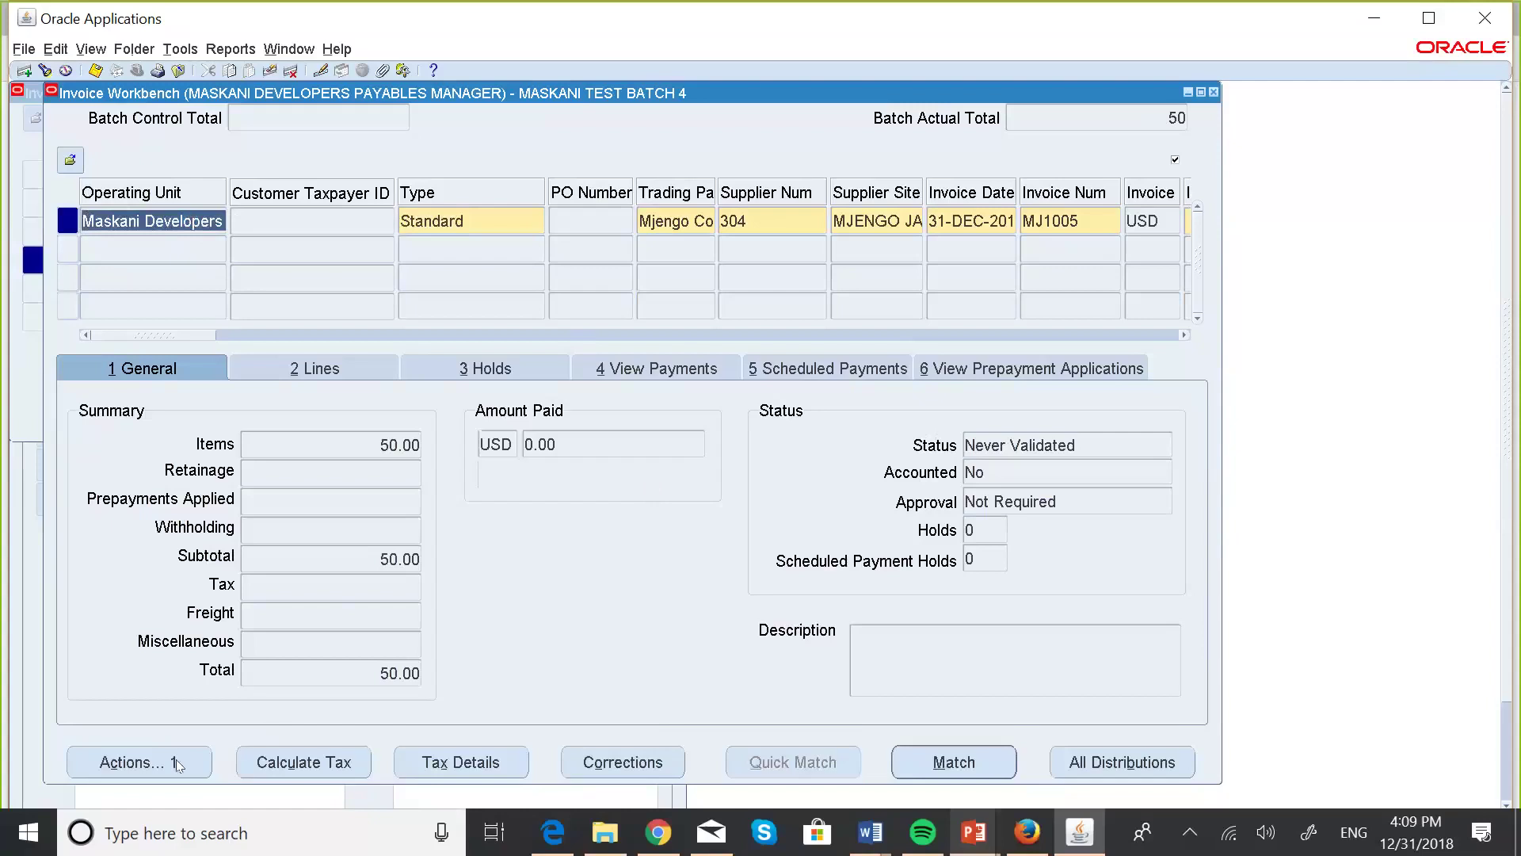
left_click(800, 367)
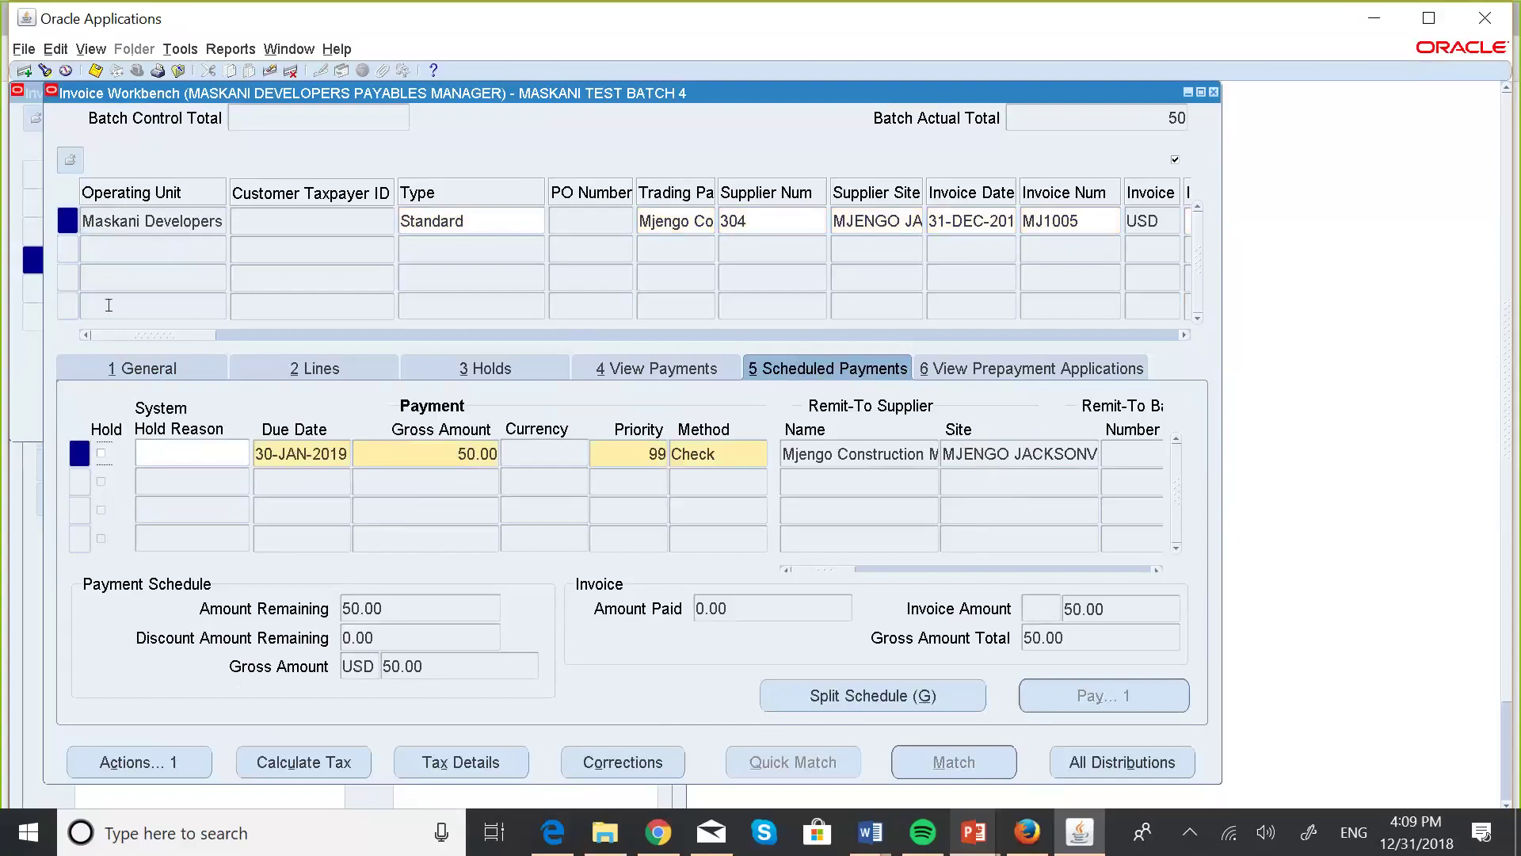
left_click(293, 355)
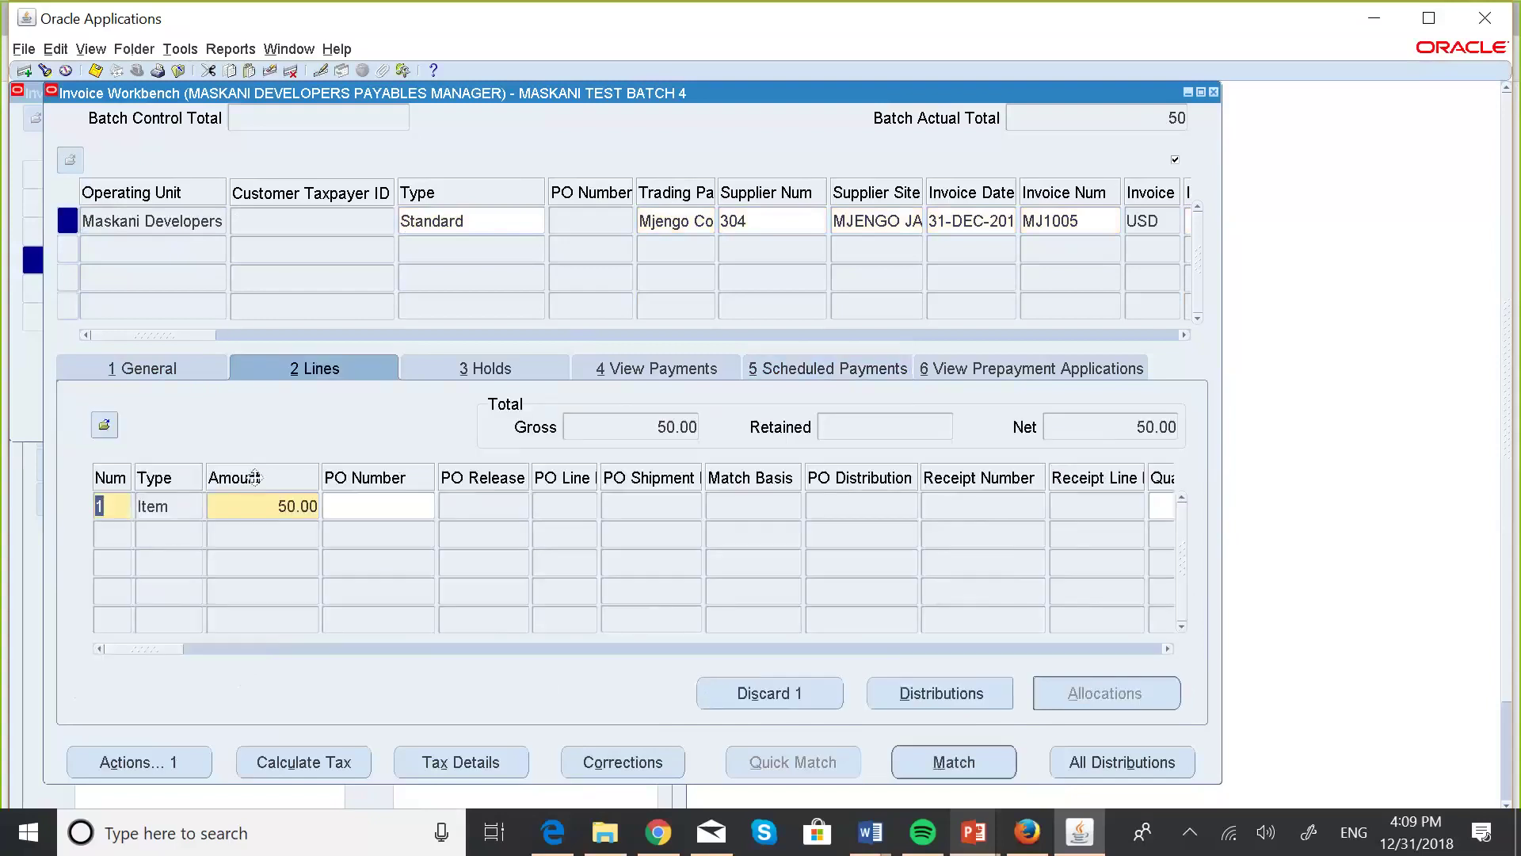
left_click(147, 763)
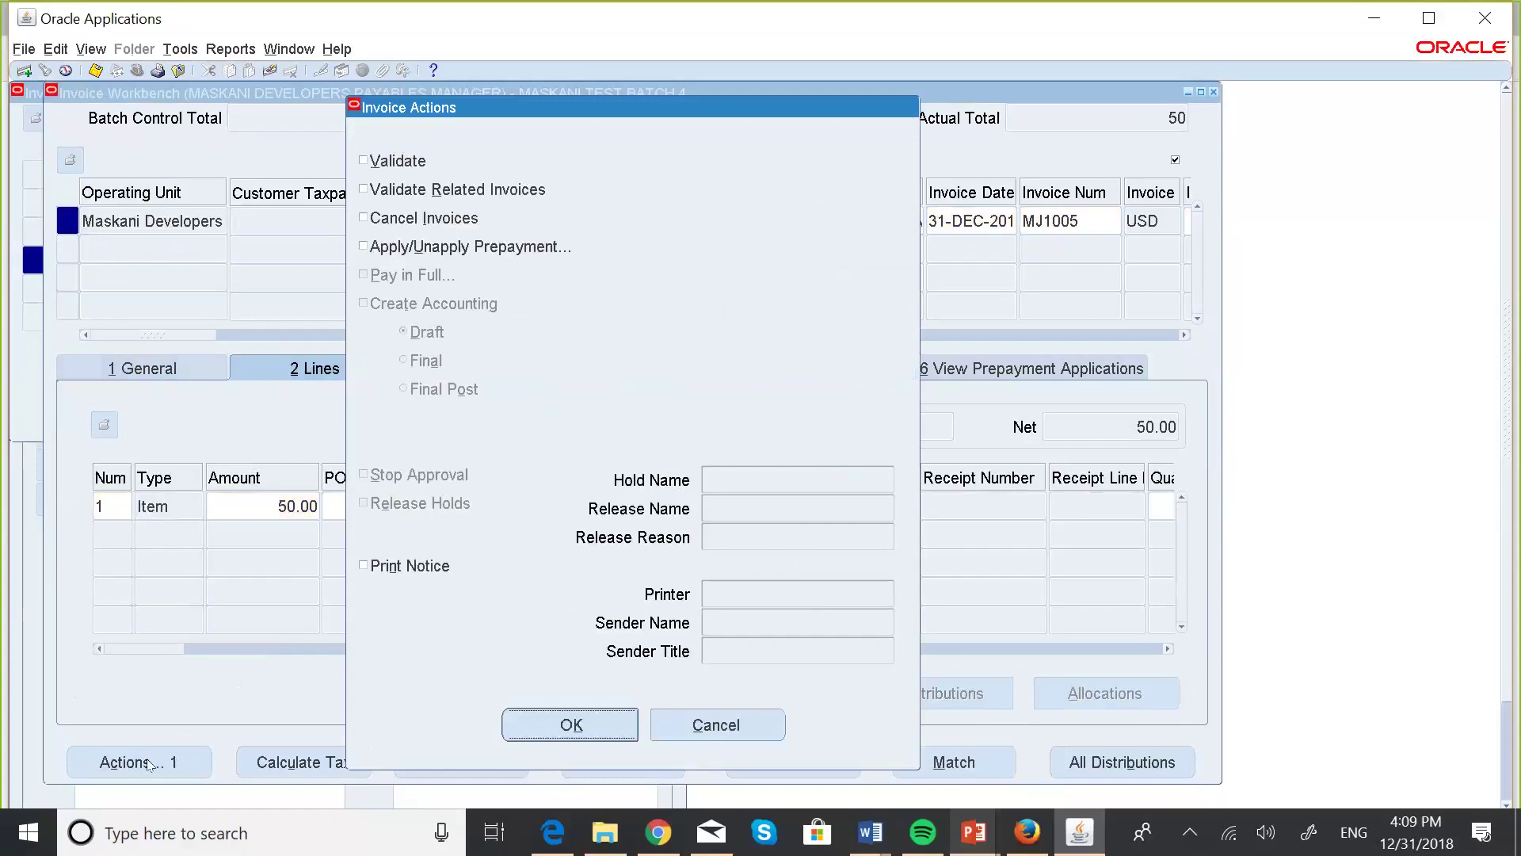
left_click(364, 162)
left_click(581, 717)
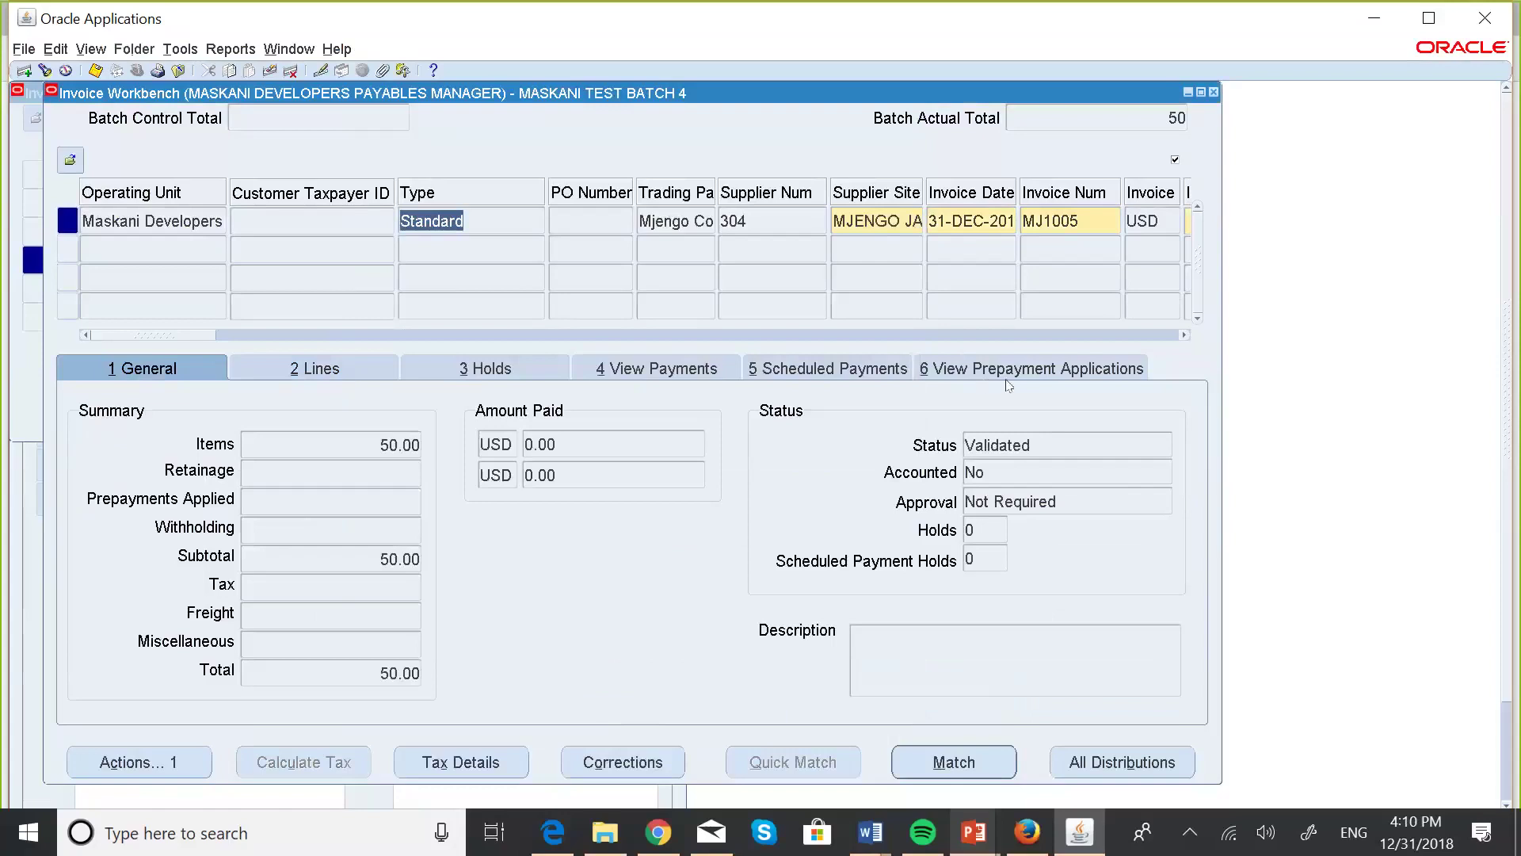
Close the invoices of MASKANI TEST BATCH 4 and return to the invoice batches list, dismissing the error dialogs
left_click(1214, 93)
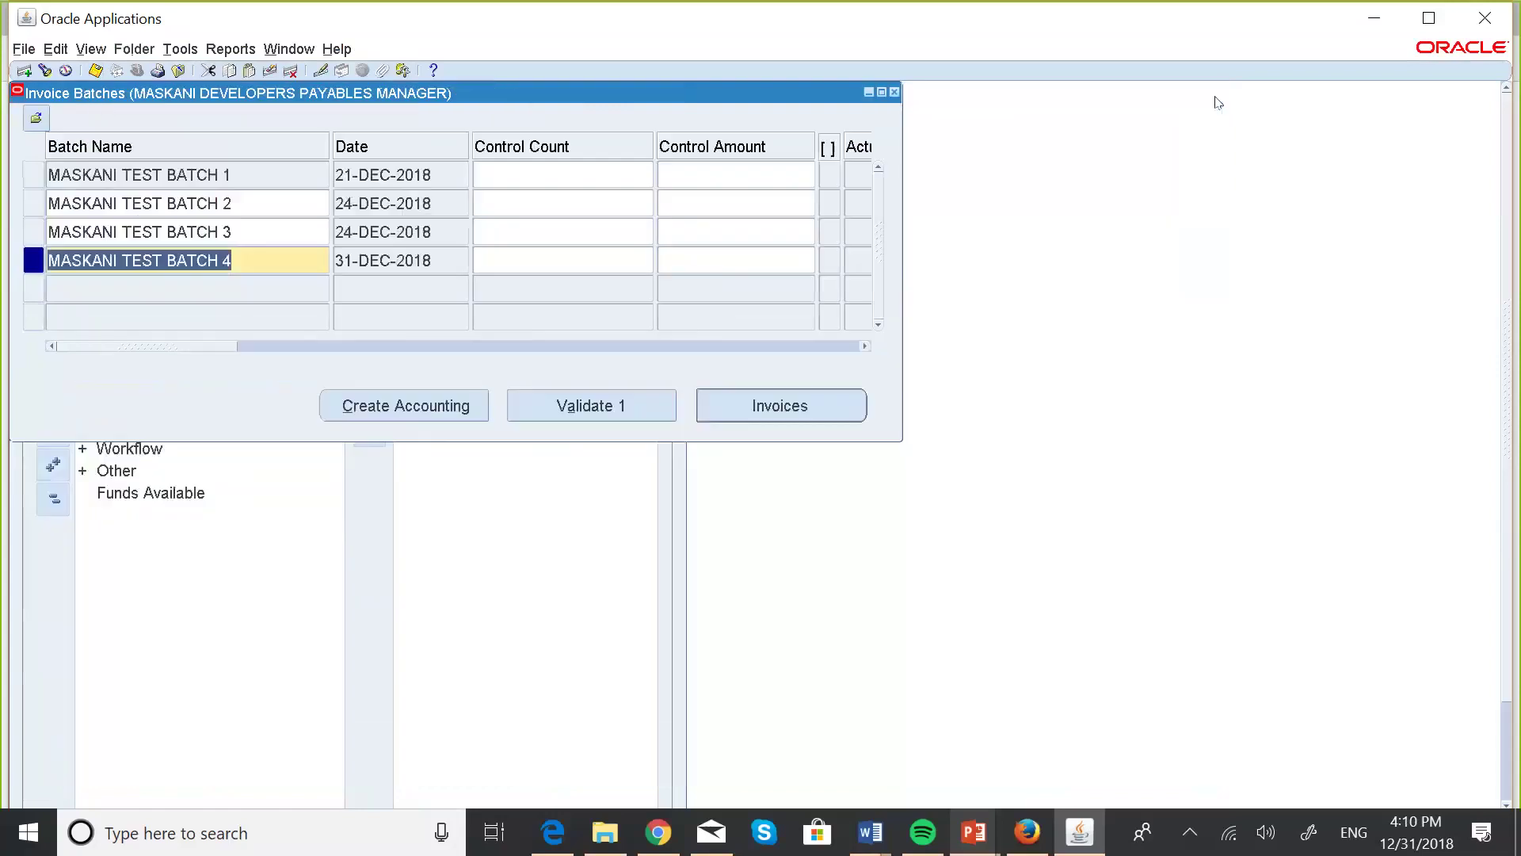
left_click(250, 233)
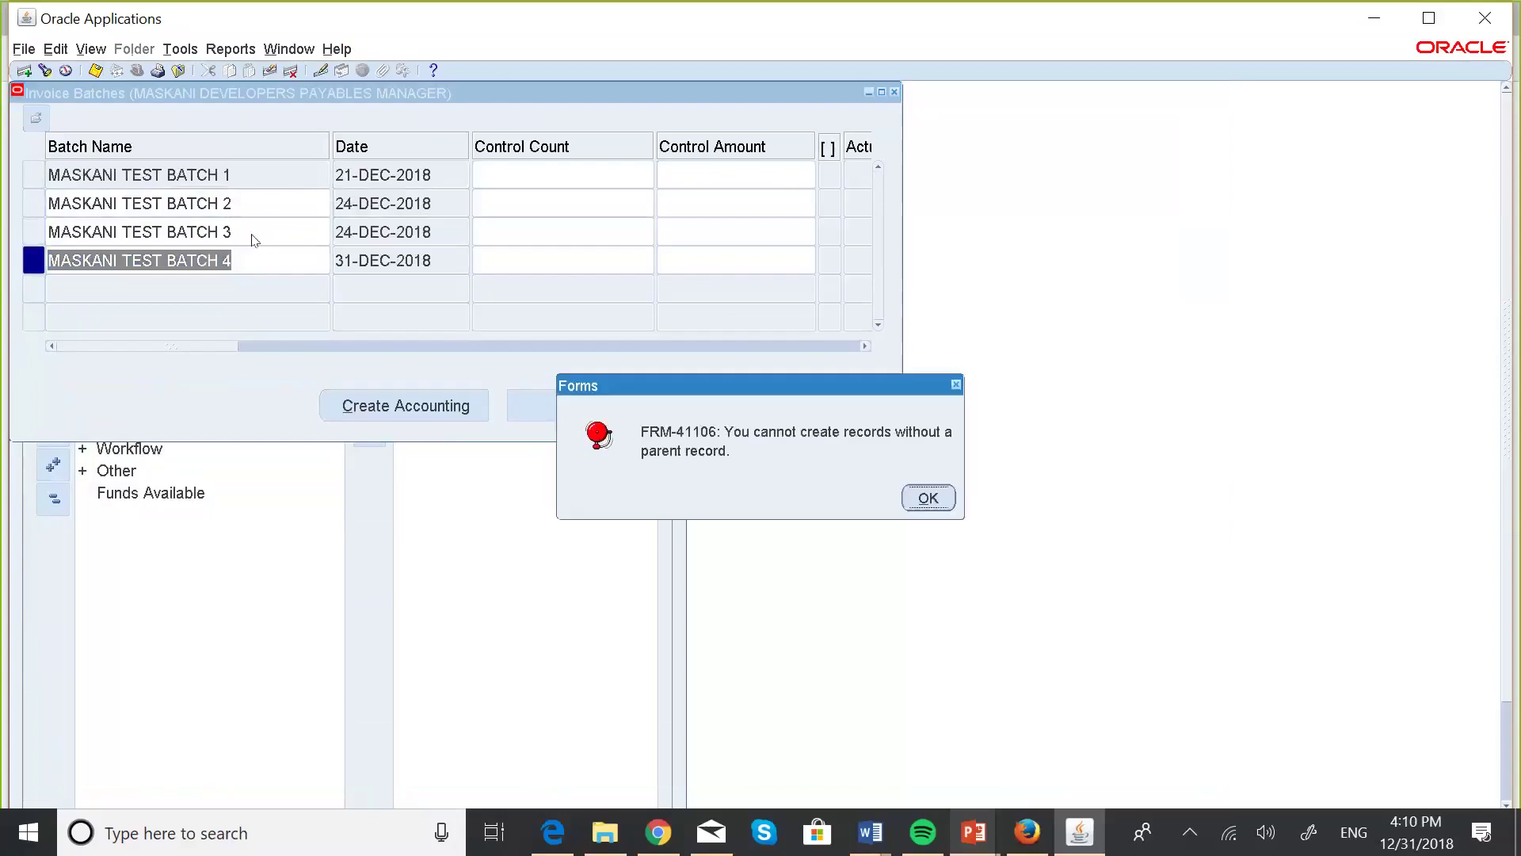
left_click(924, 500)
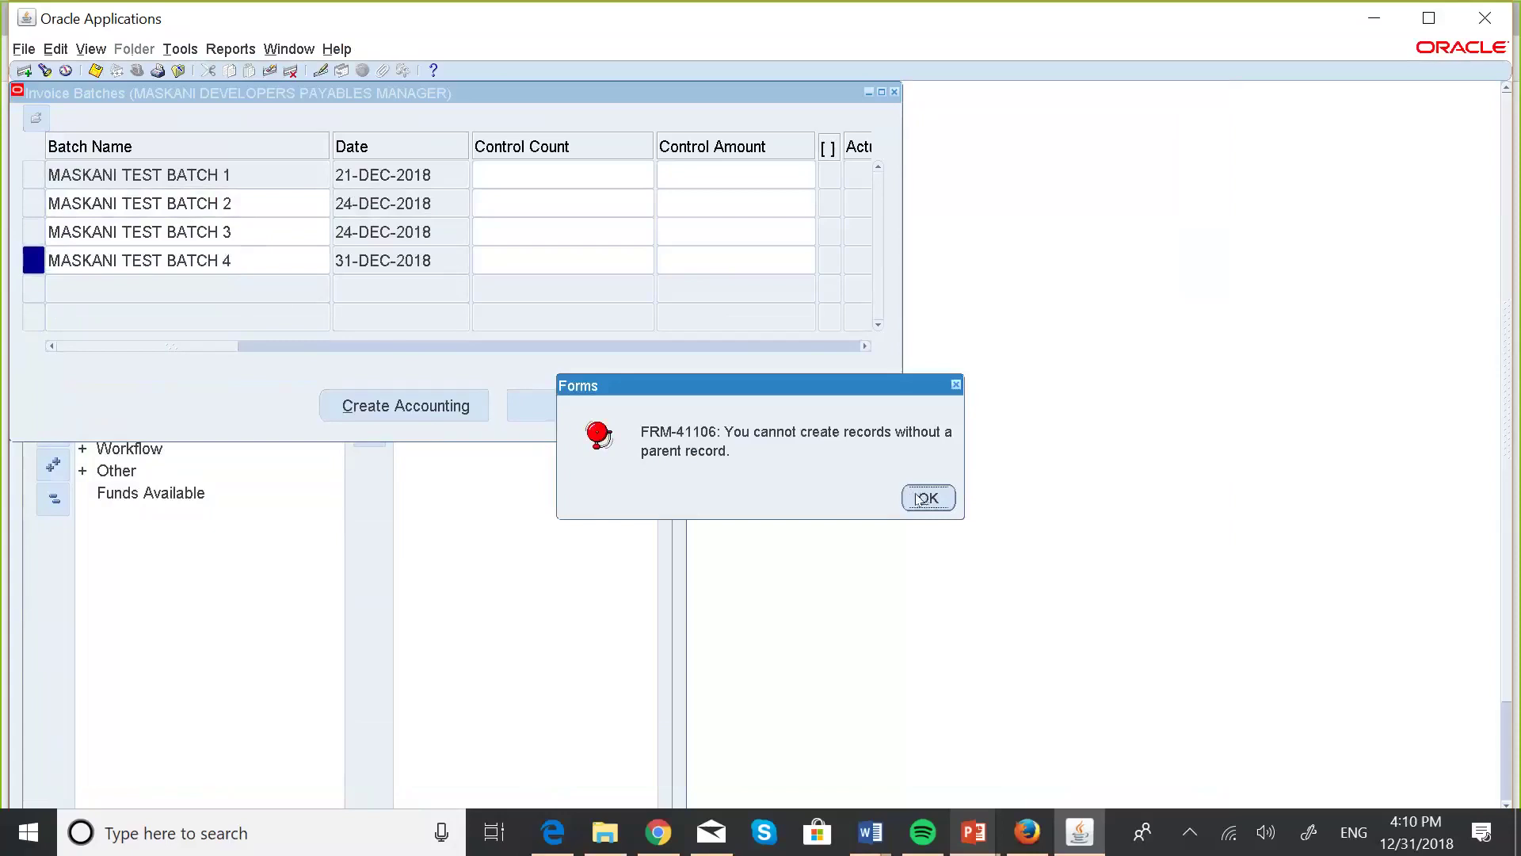
left_click(915, 500)
left_click(916, 500)
left_click(929, 499)
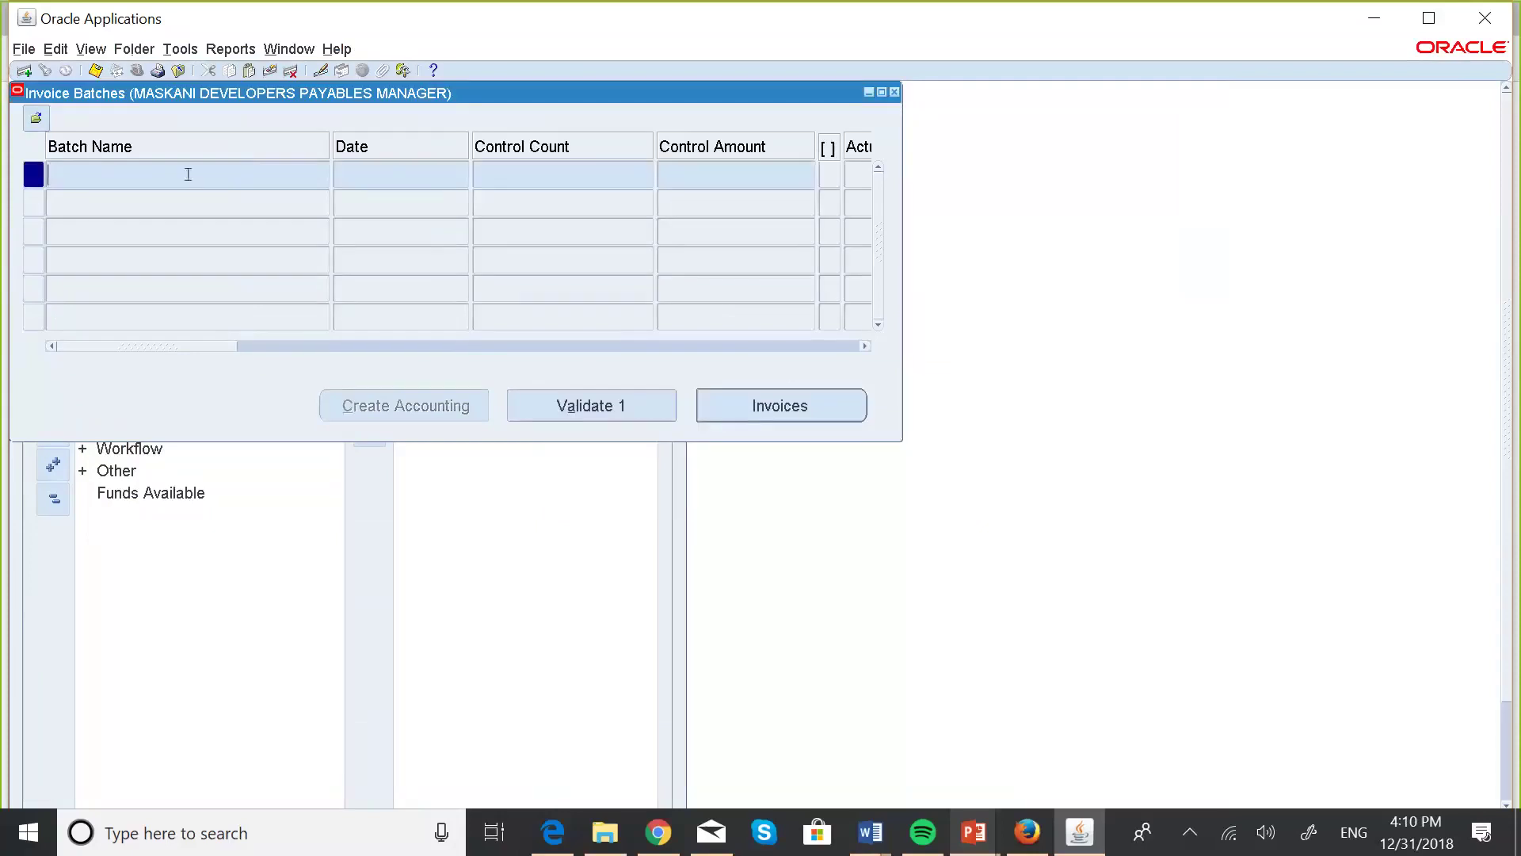
Query the invoice batches with the name pattern MASKA% and open the invoices of MASKANI TEST BATCH 4
key("Caps_Lock")
type("MASKA")
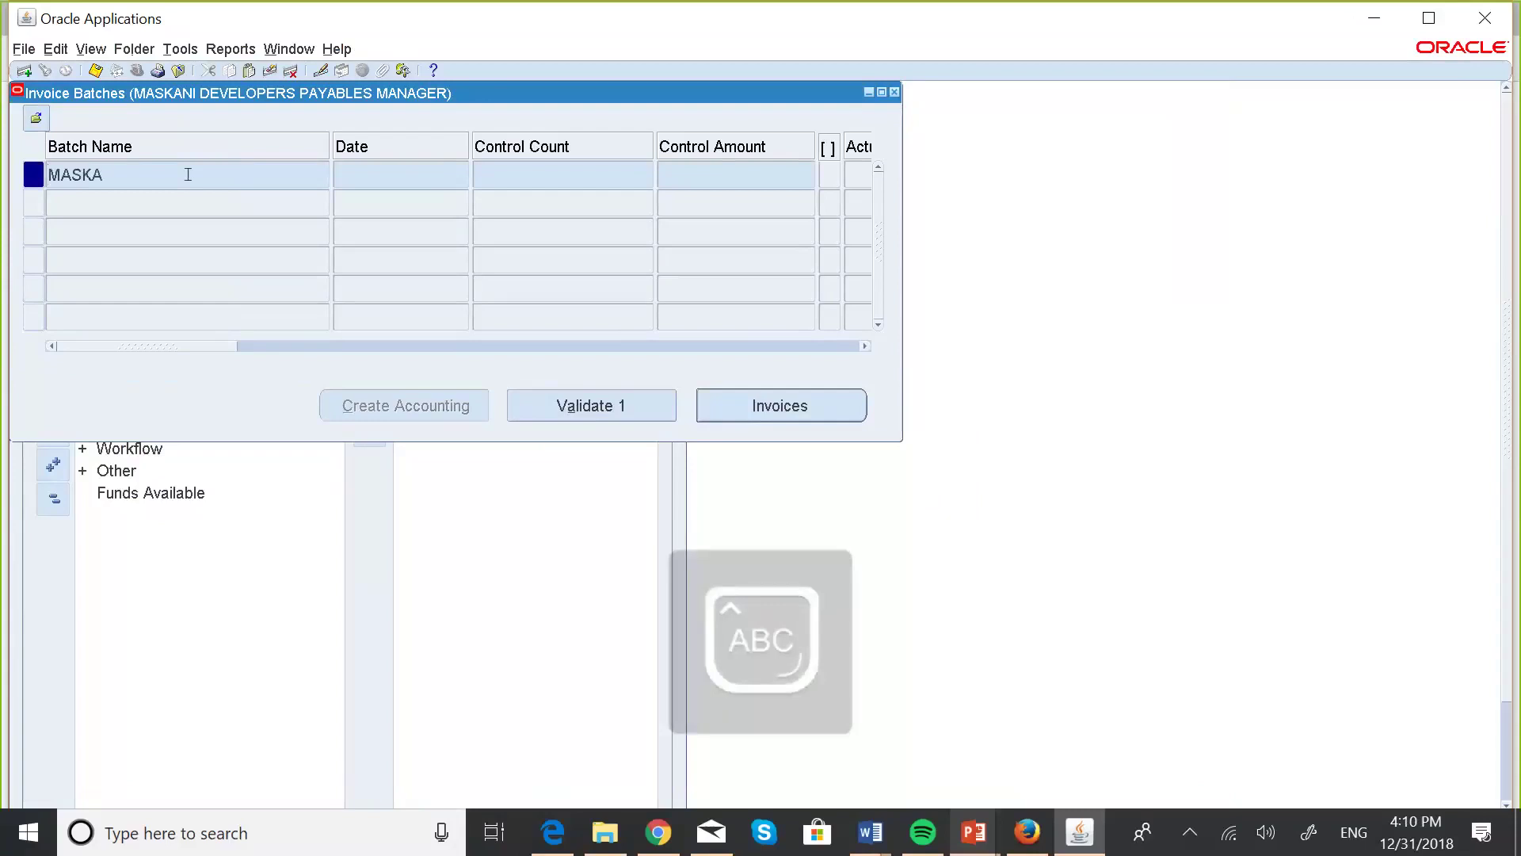
type("5")
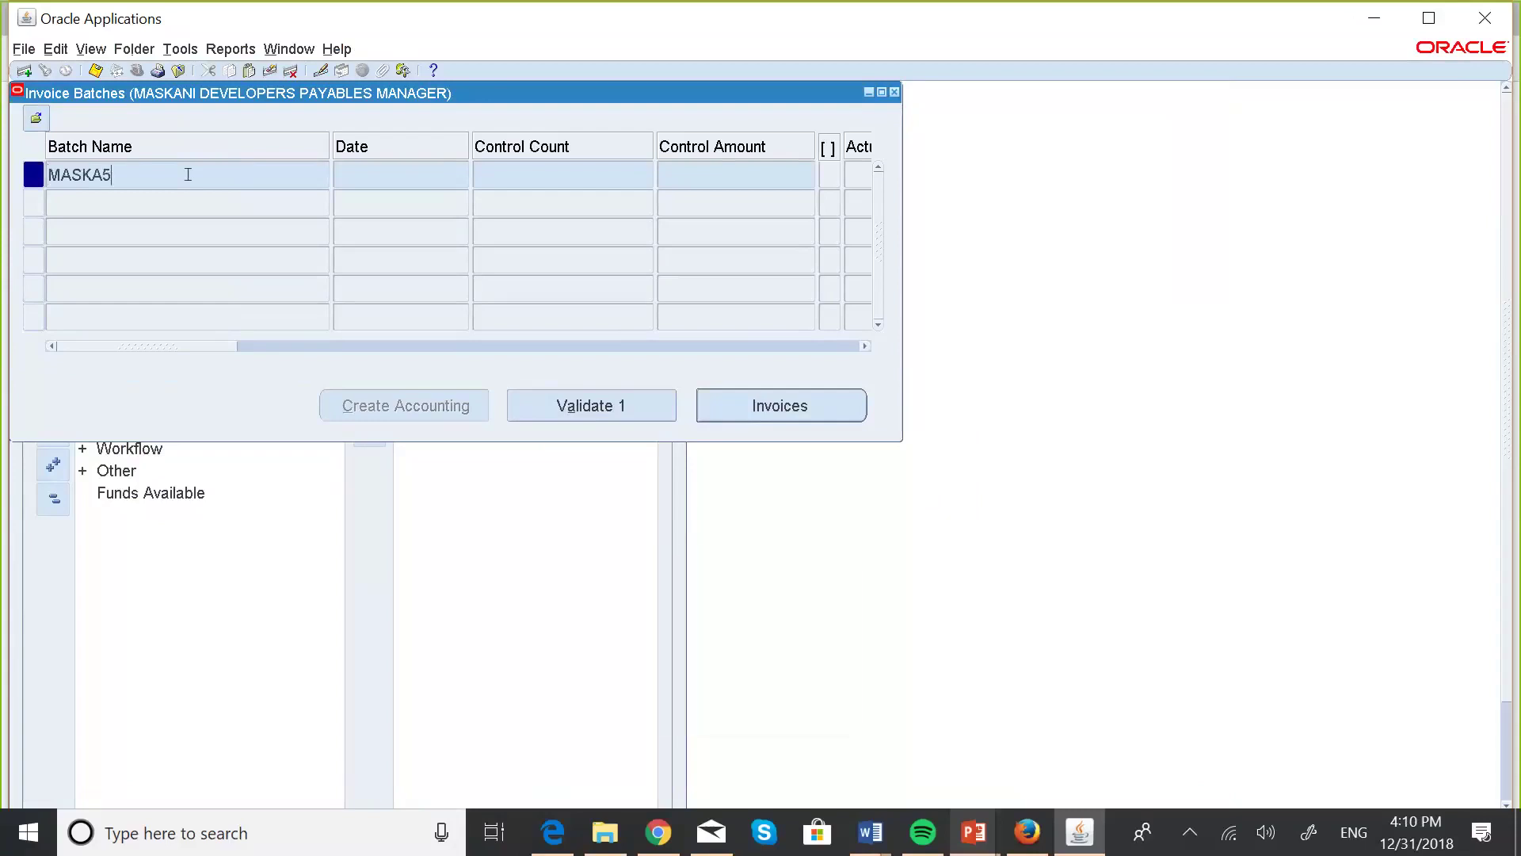
key("BackSpace")
type("%")
key("ctrl+F11")
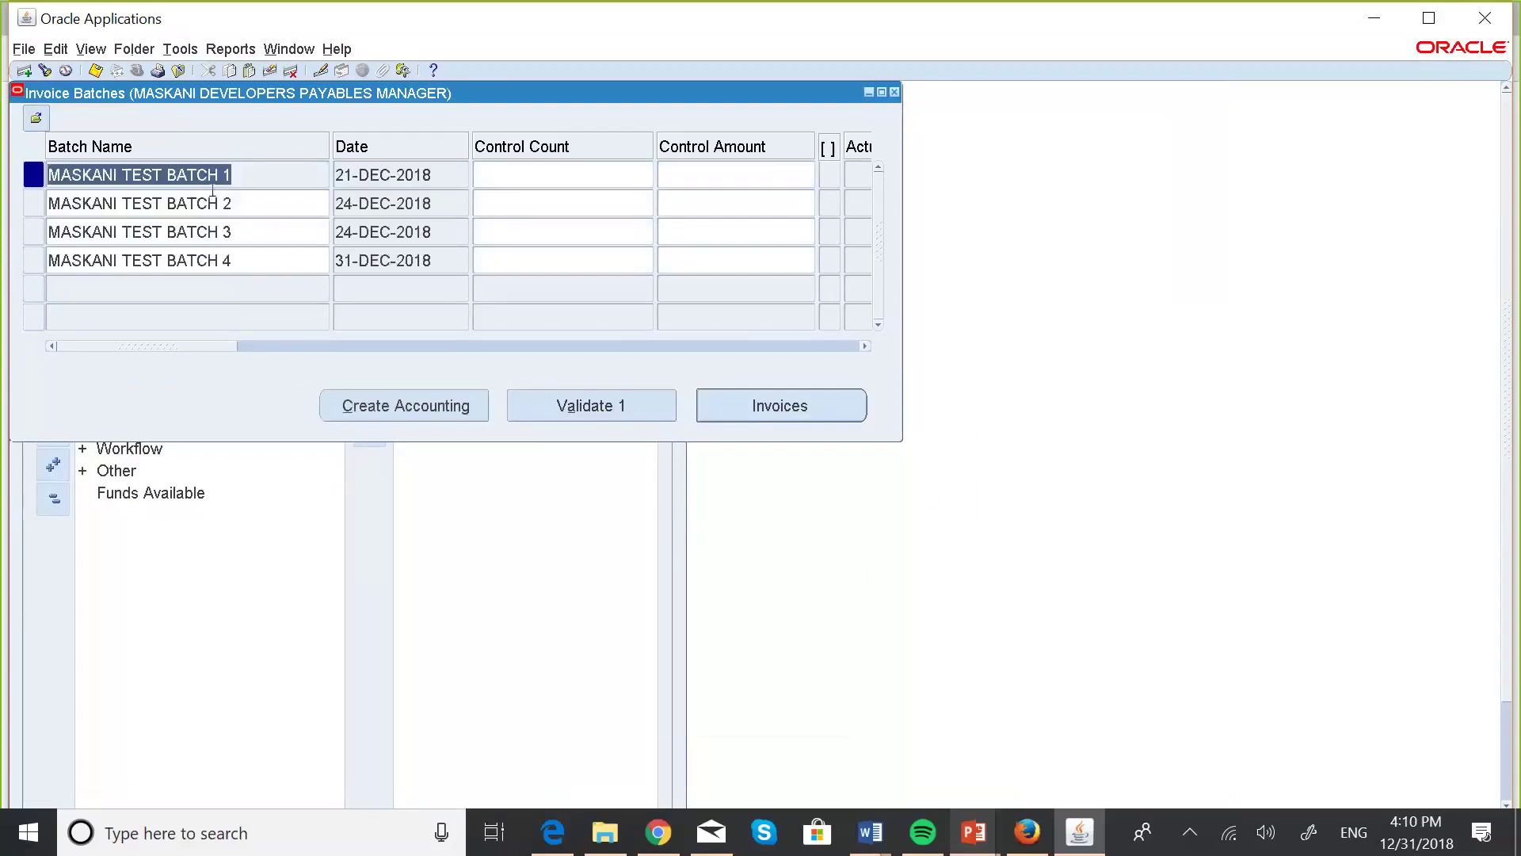
left_click(262, 262)
left_click(763, 392)
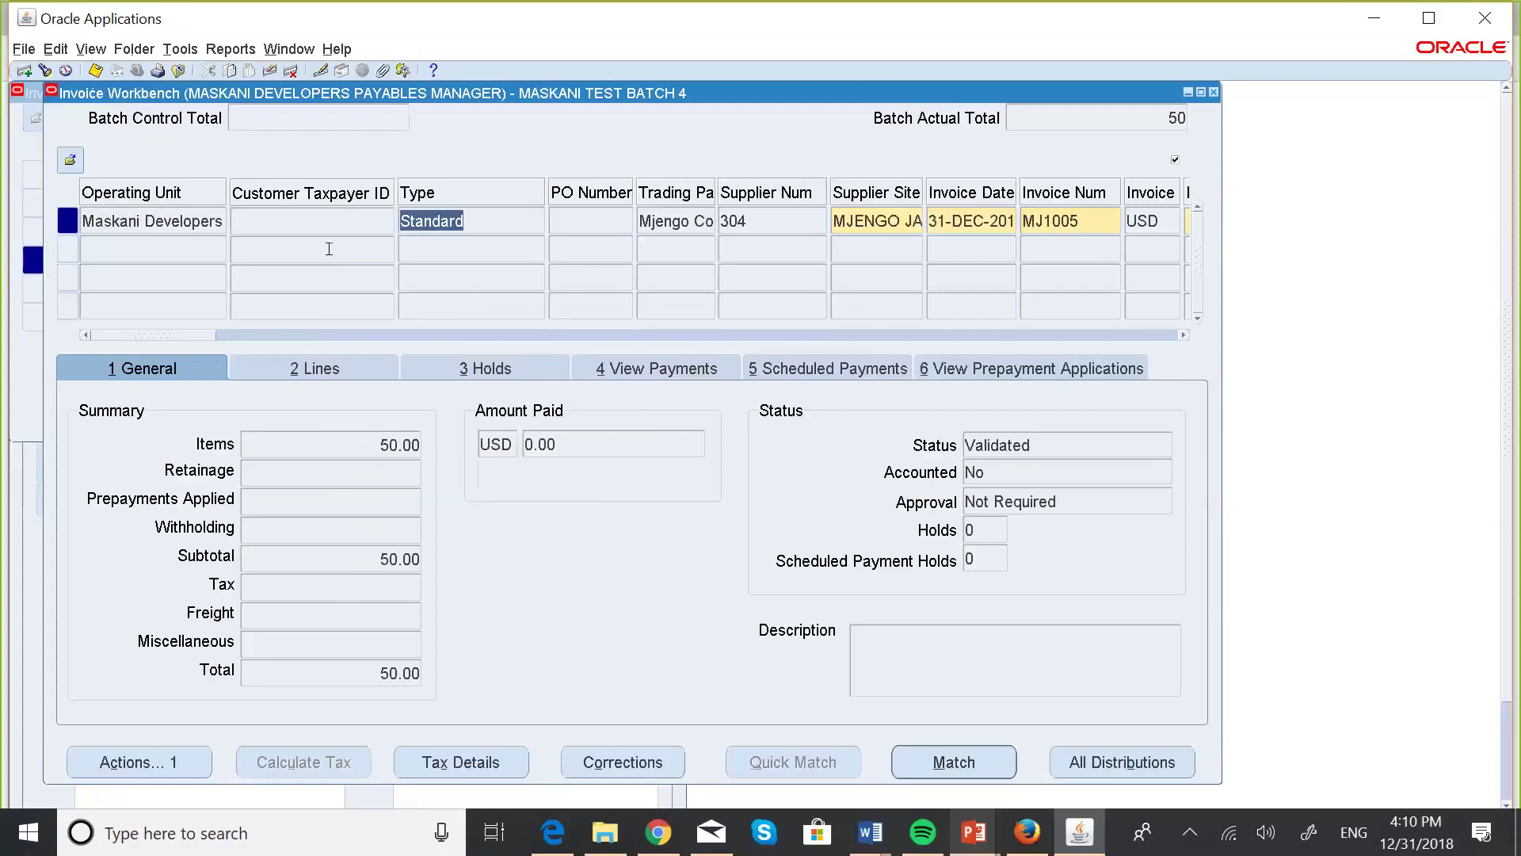
Try to delete the validated invoice MJ1005 from the batch and dismiss the deletion confirmation
left_click(339, 216)
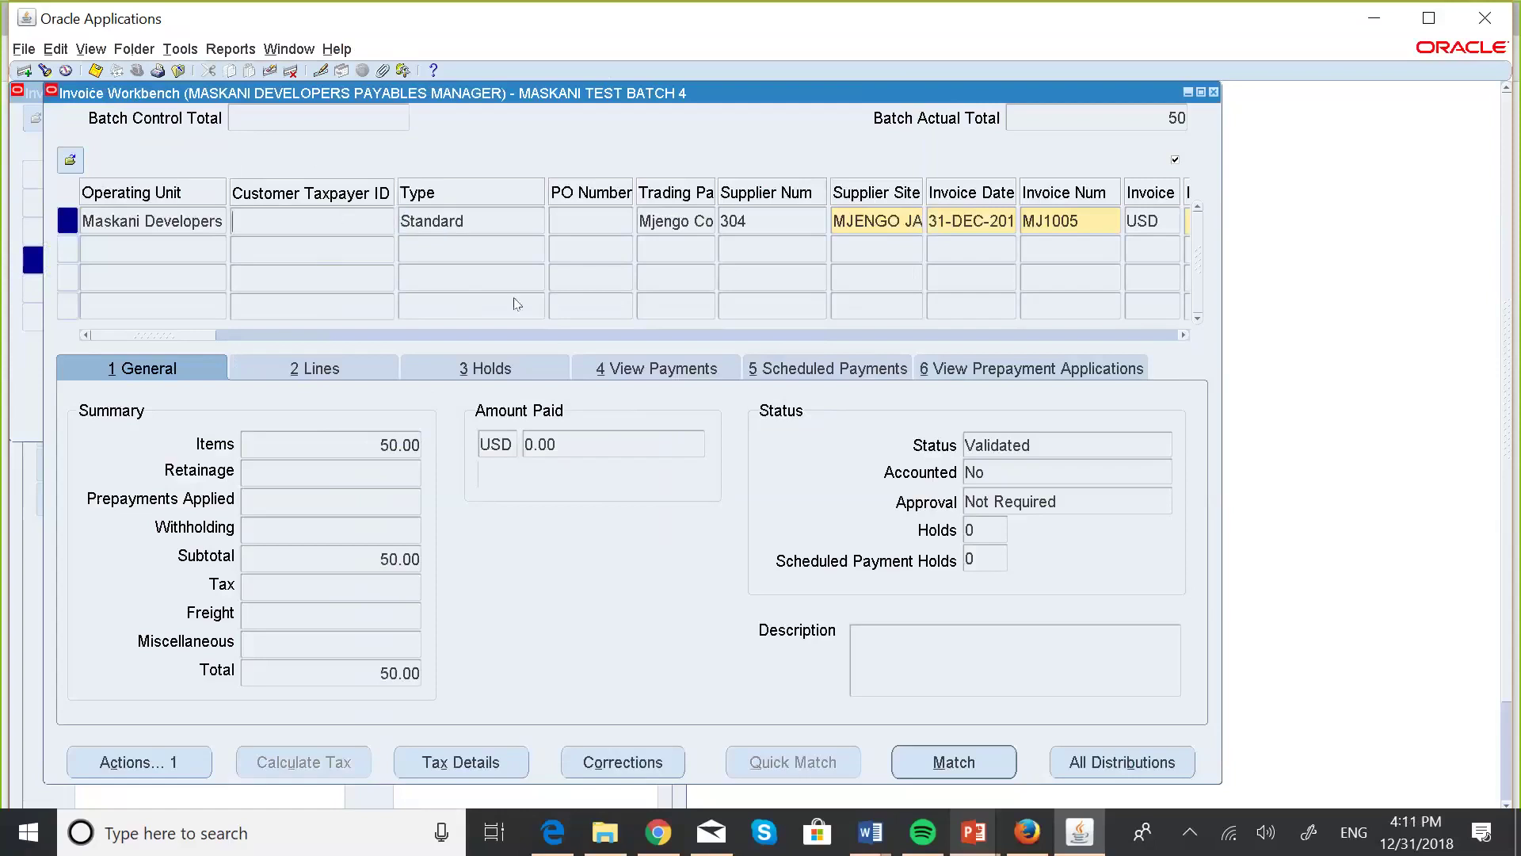
left_click(291, 71)
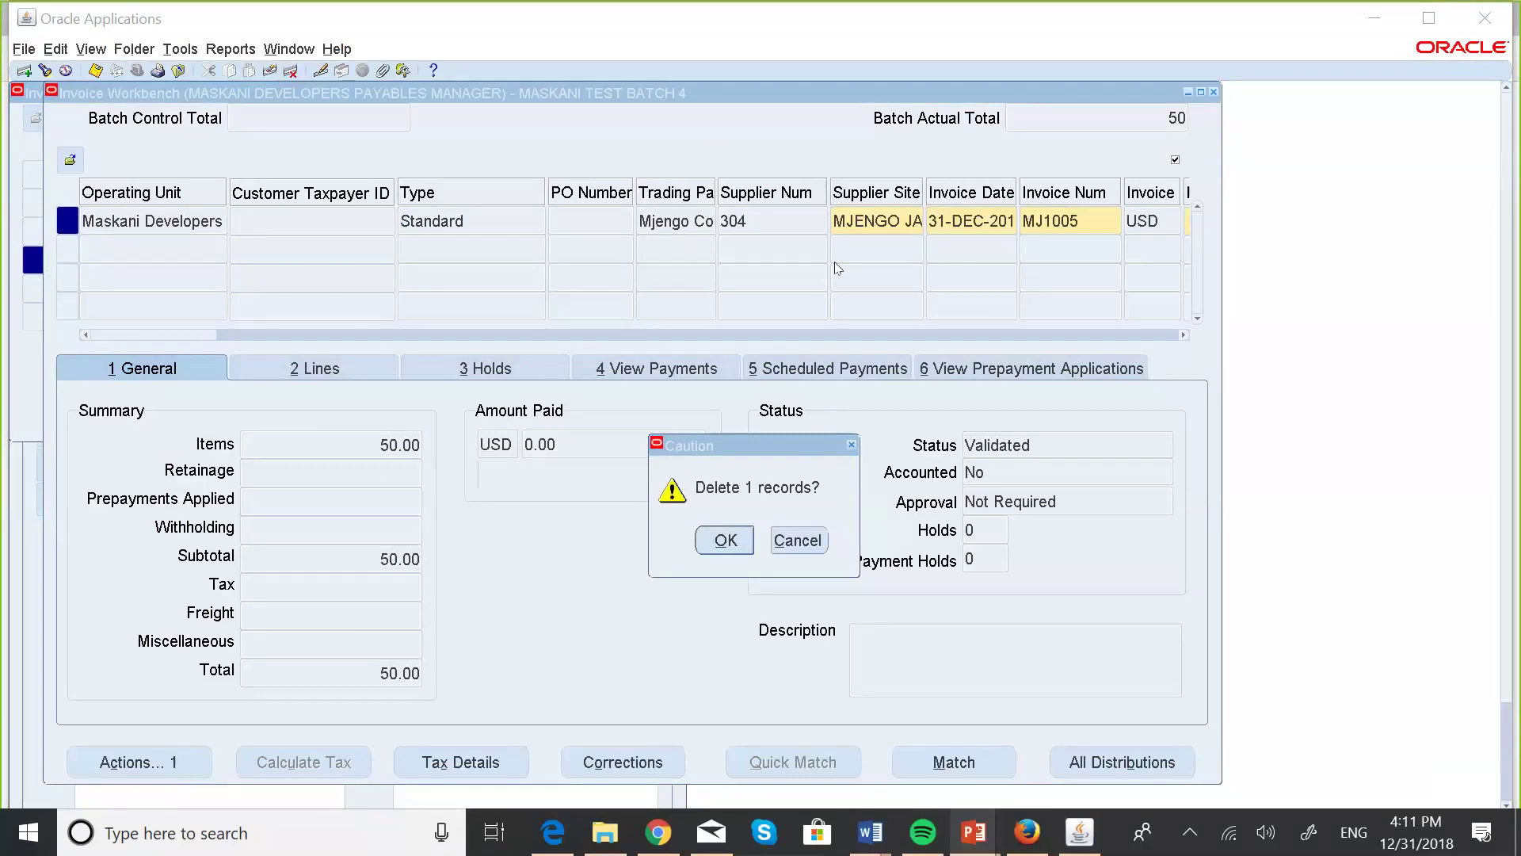
left_click(504, 32)
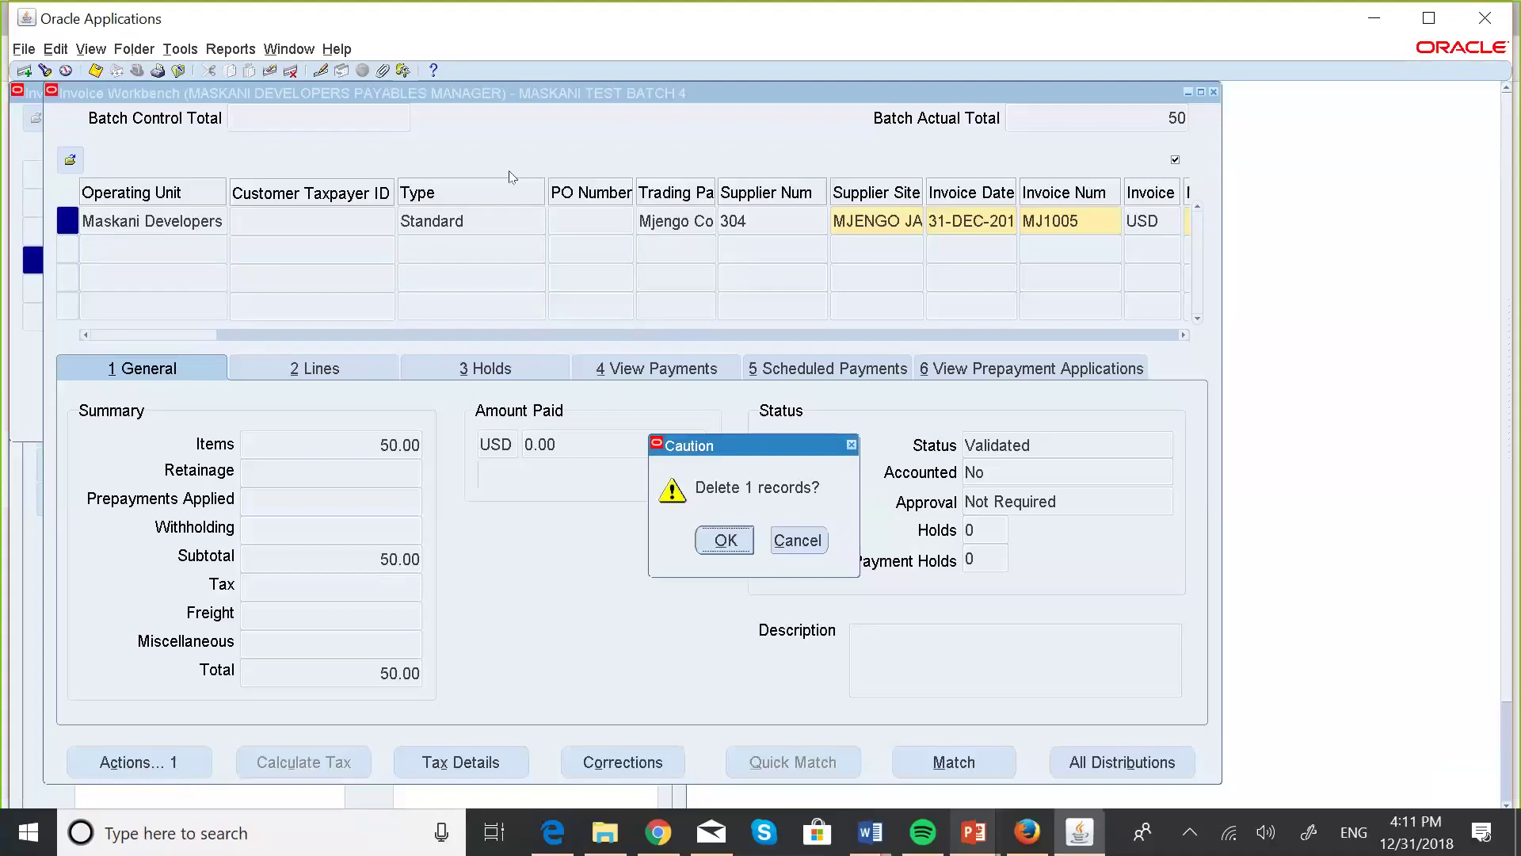
left_click(851, 446)
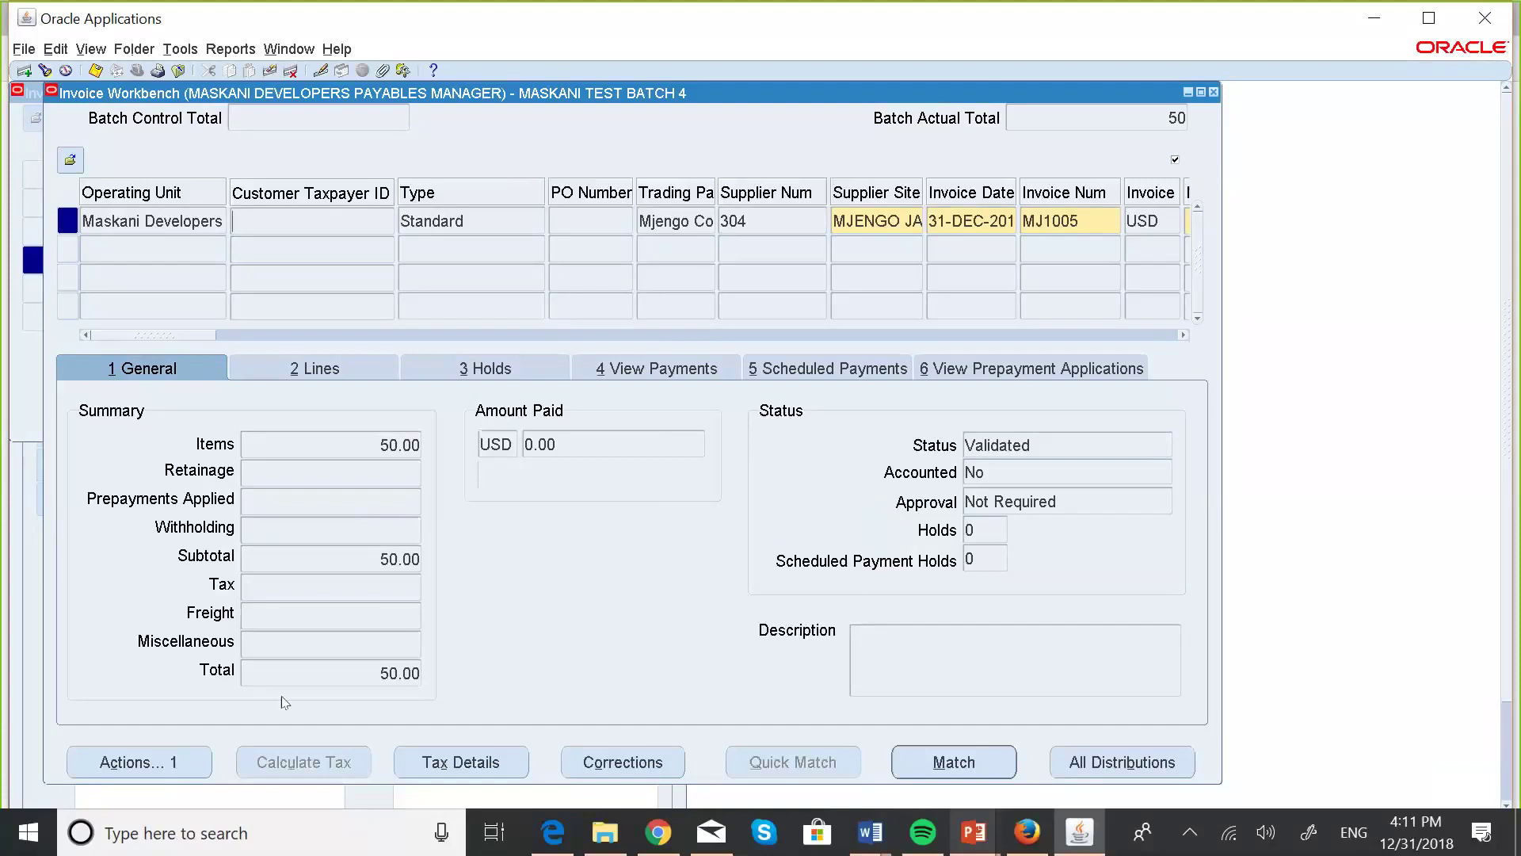
Try to create accounting in draft mode for the validated invoice MJ1005
left_click(168, 763)
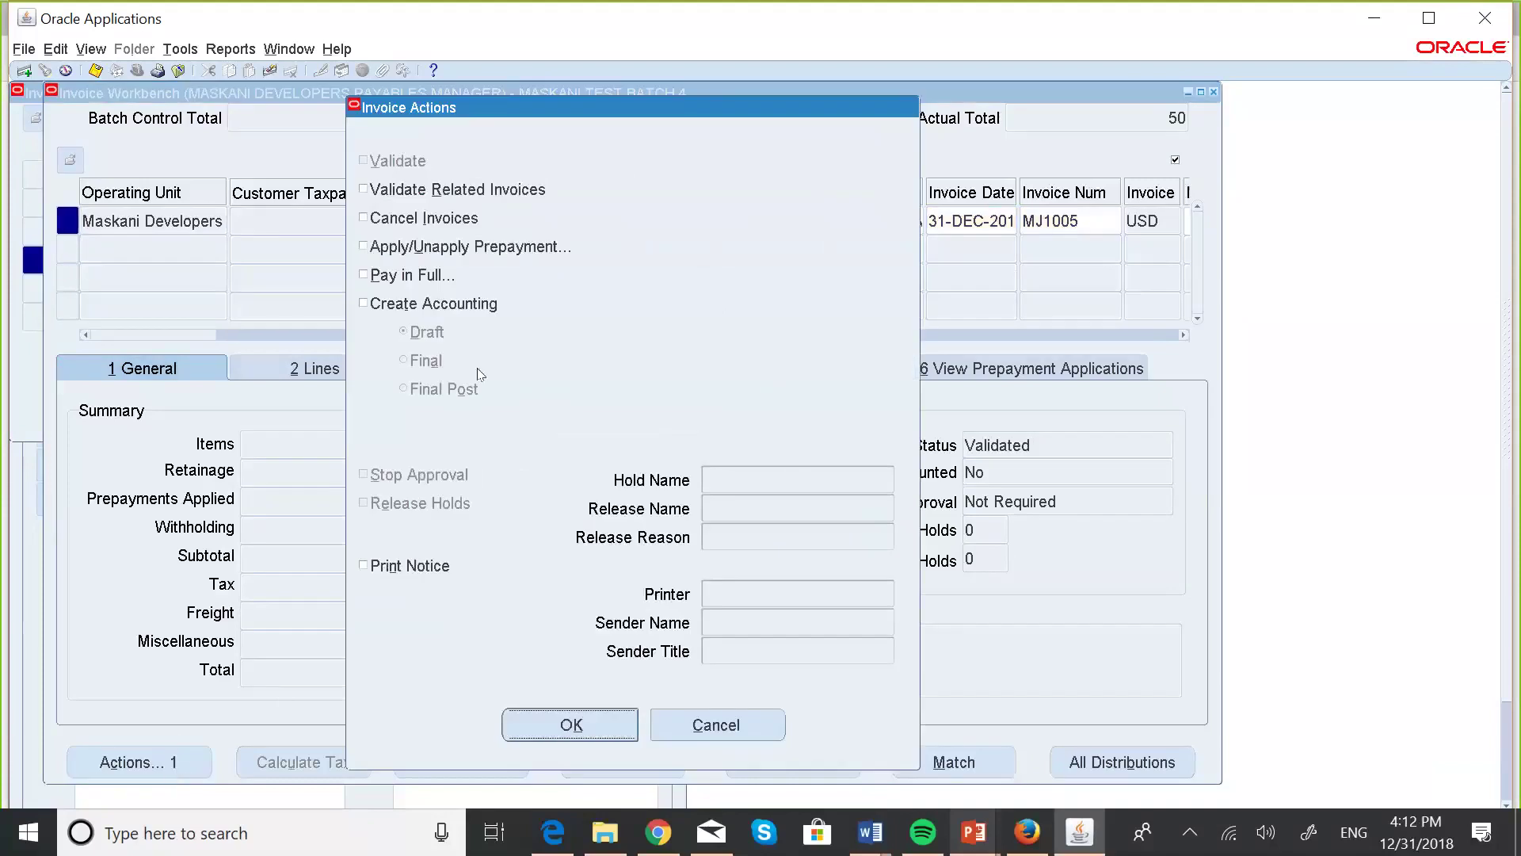
left_click(364, 304)
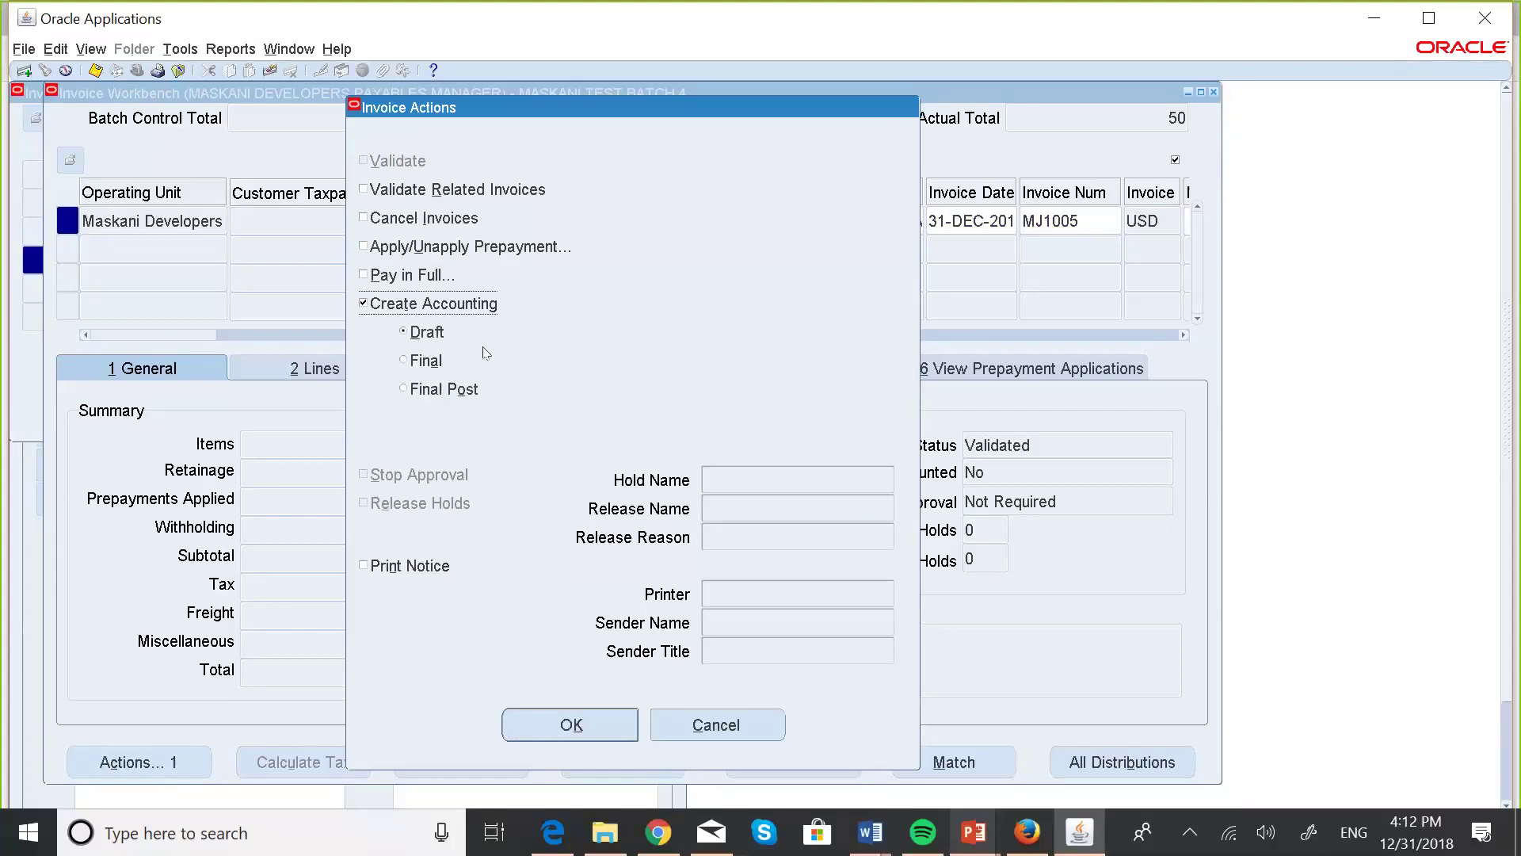
left_click(605, 724)
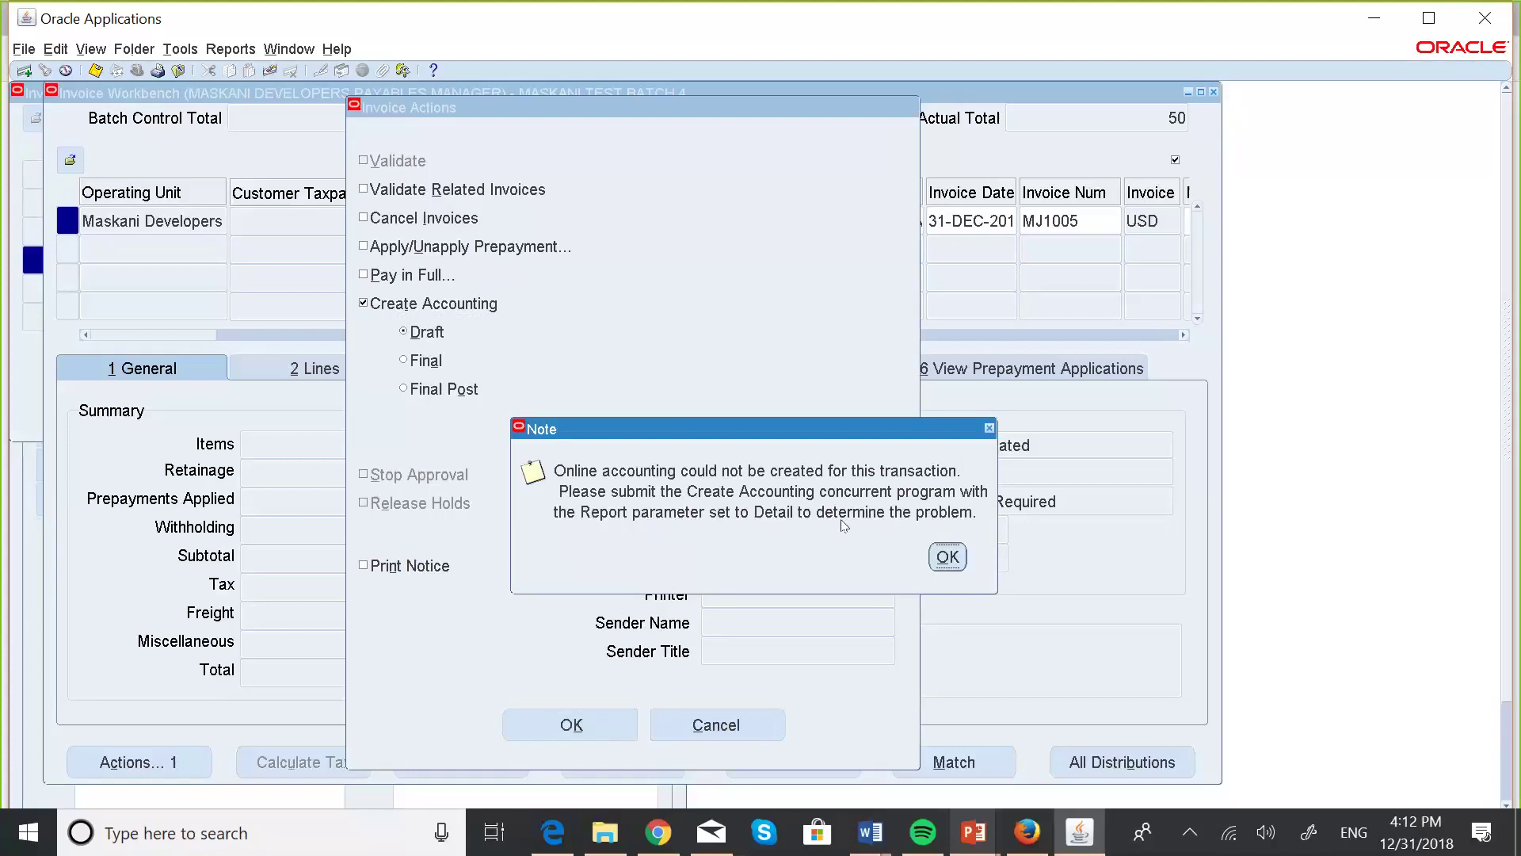
left_click(948, 556)
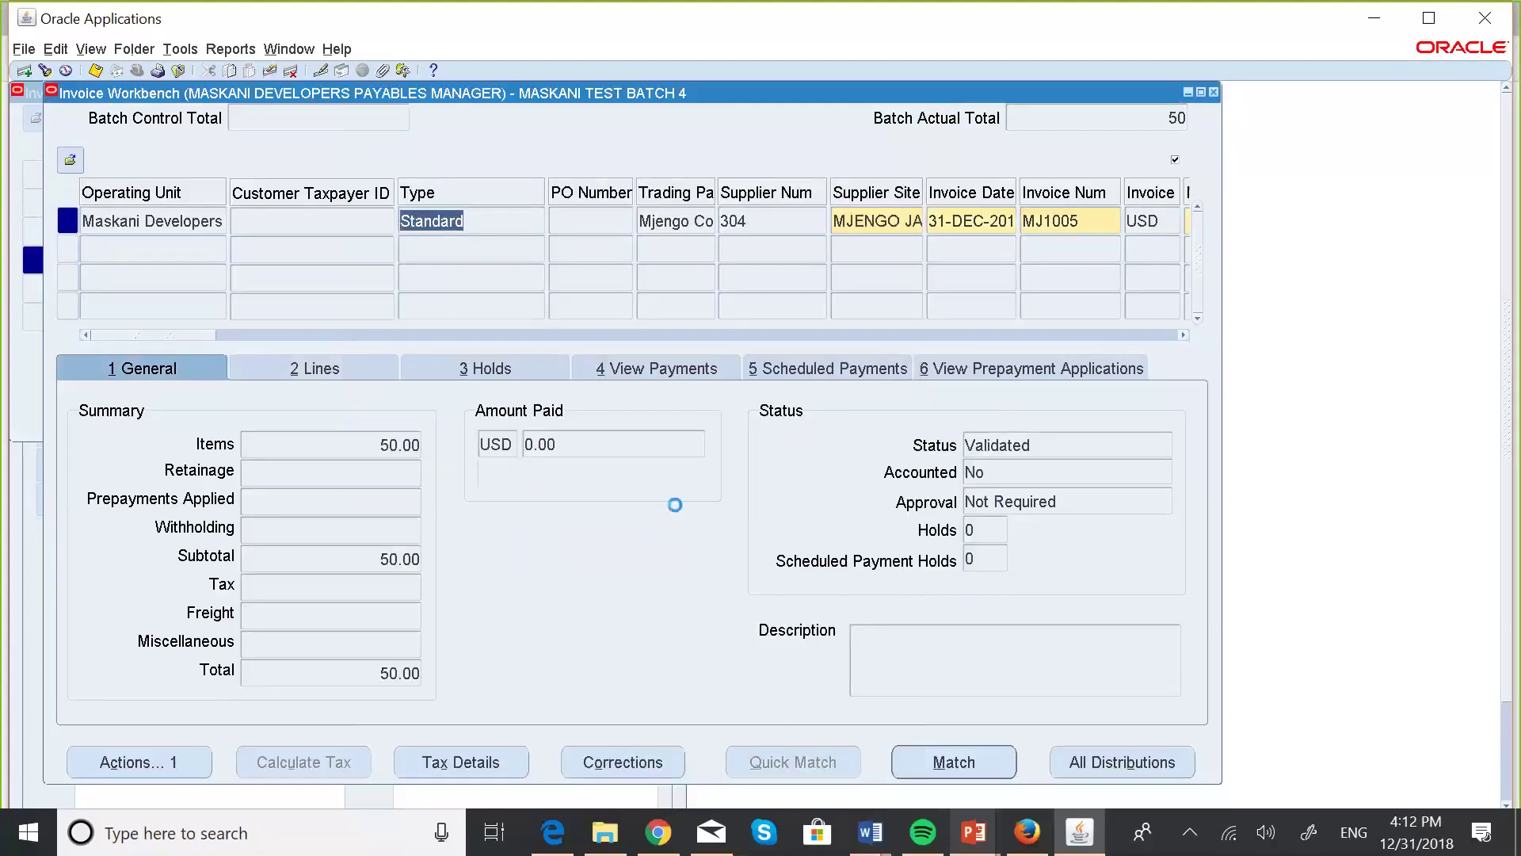
Look through all own concurrent requests ordered by request ID and return to the invoice
left_click(576, 358)
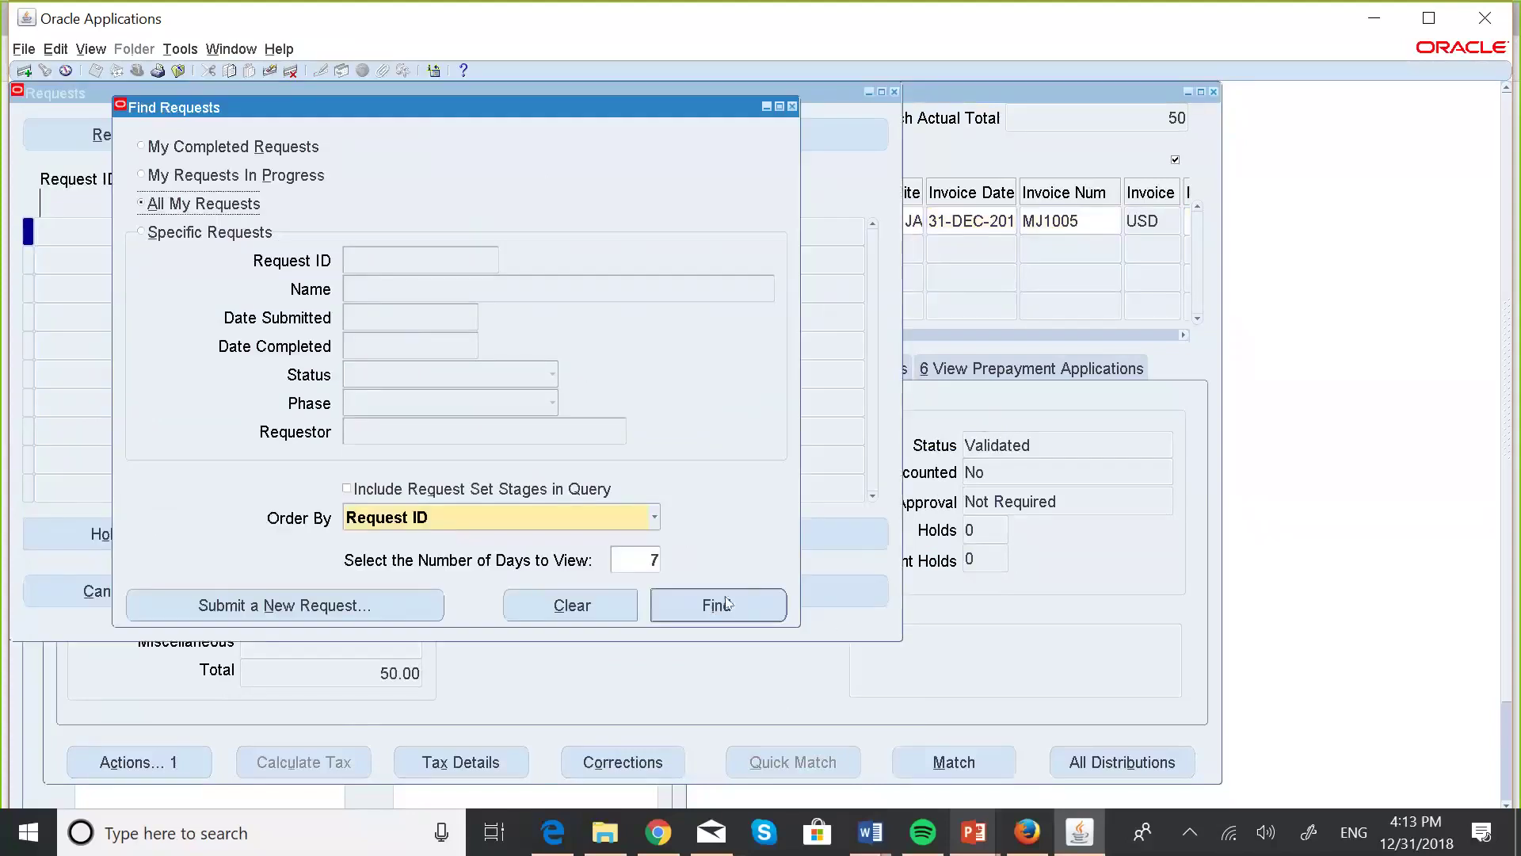
left_click(727, 601)
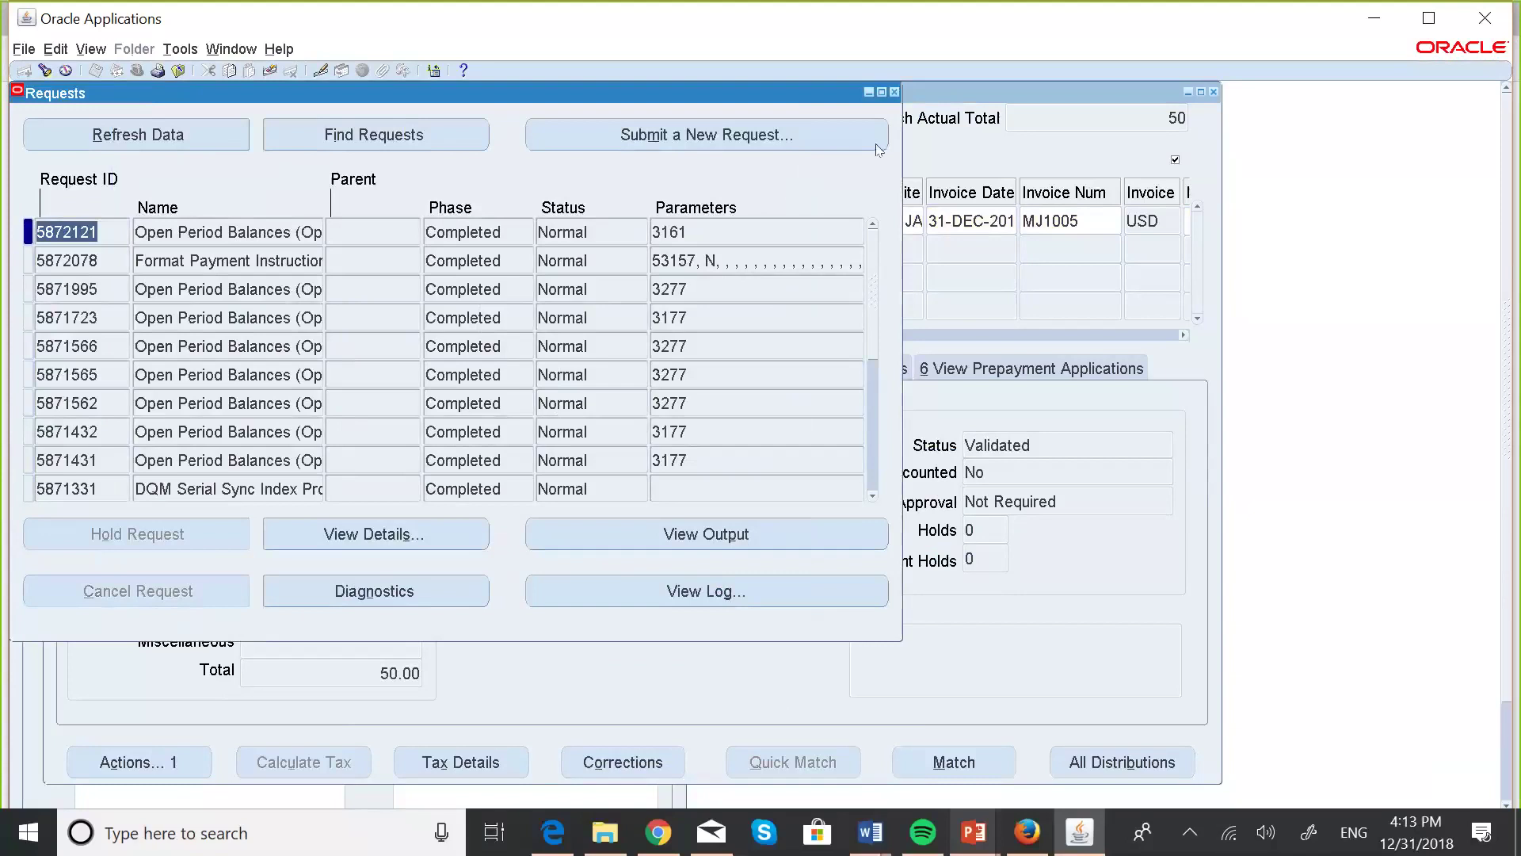
left_click(895, 94)
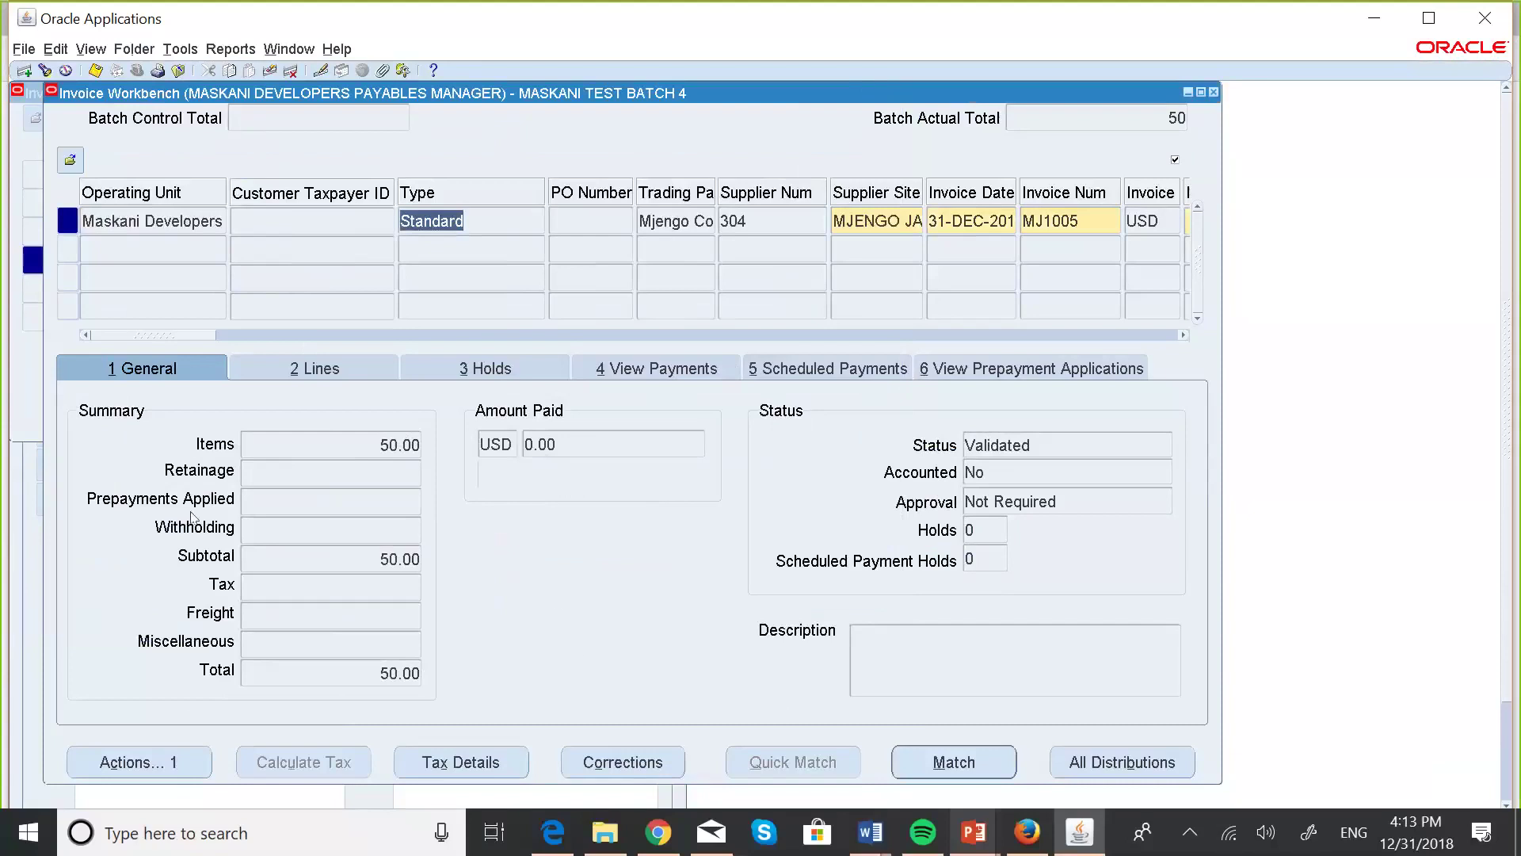
Run draft accounting creation again for invoice MJ1005
left_click(187, 777)
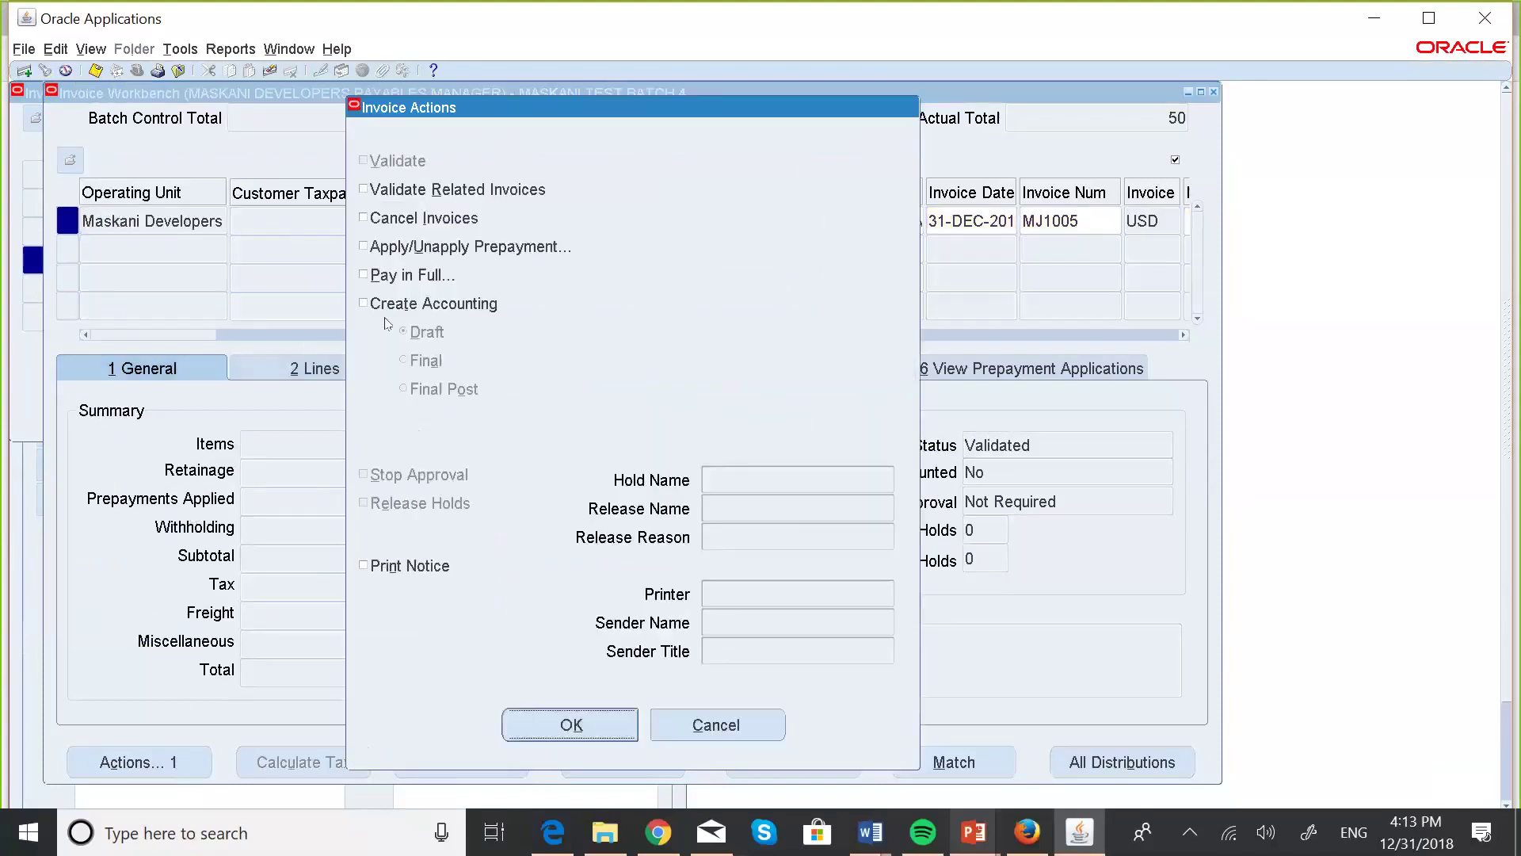
left_click(365, 304)
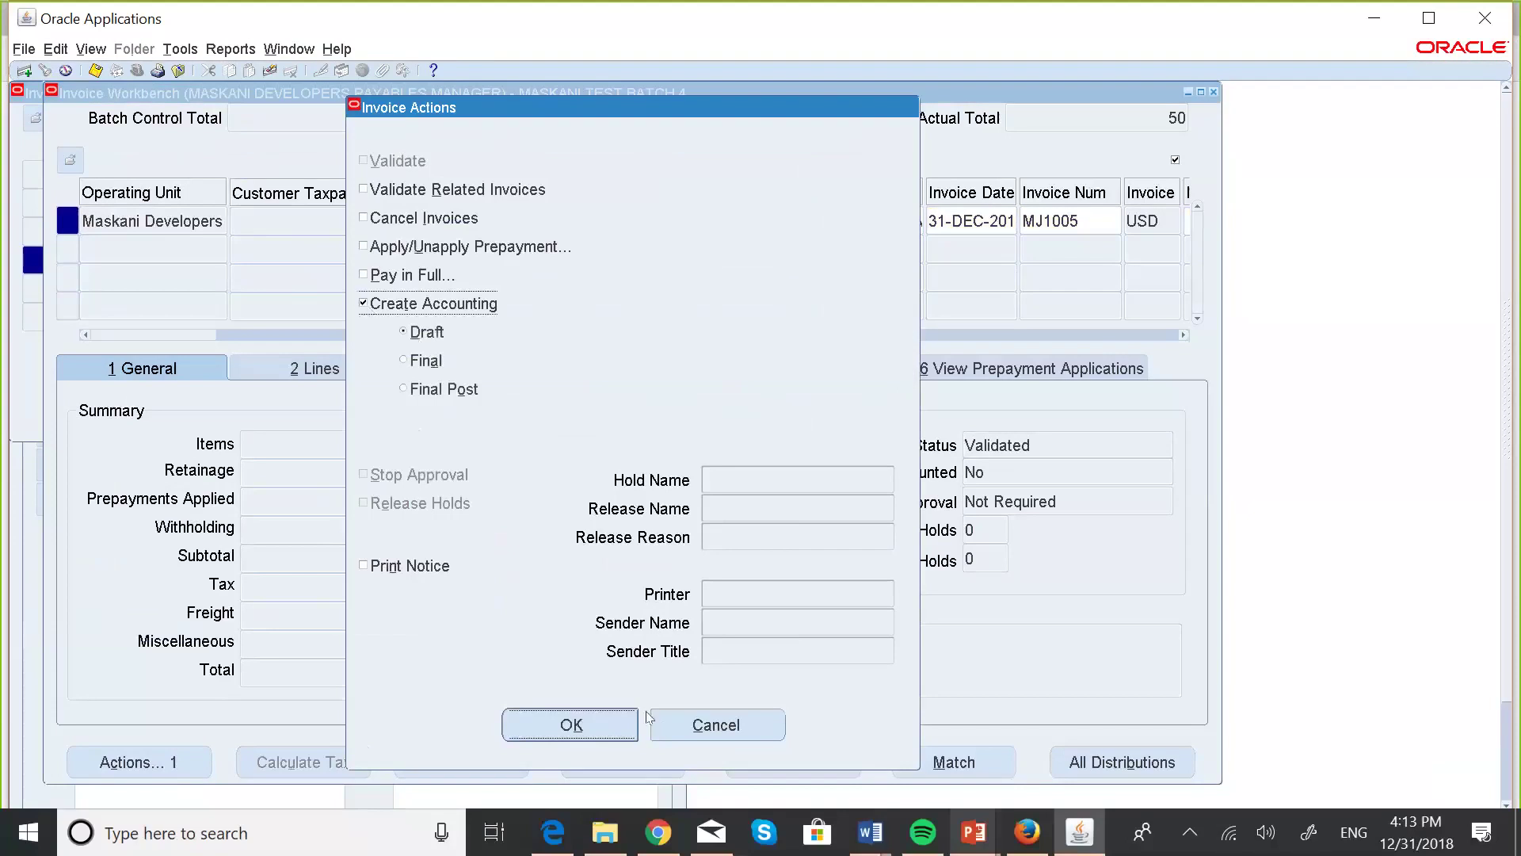
left_click(606, 727)
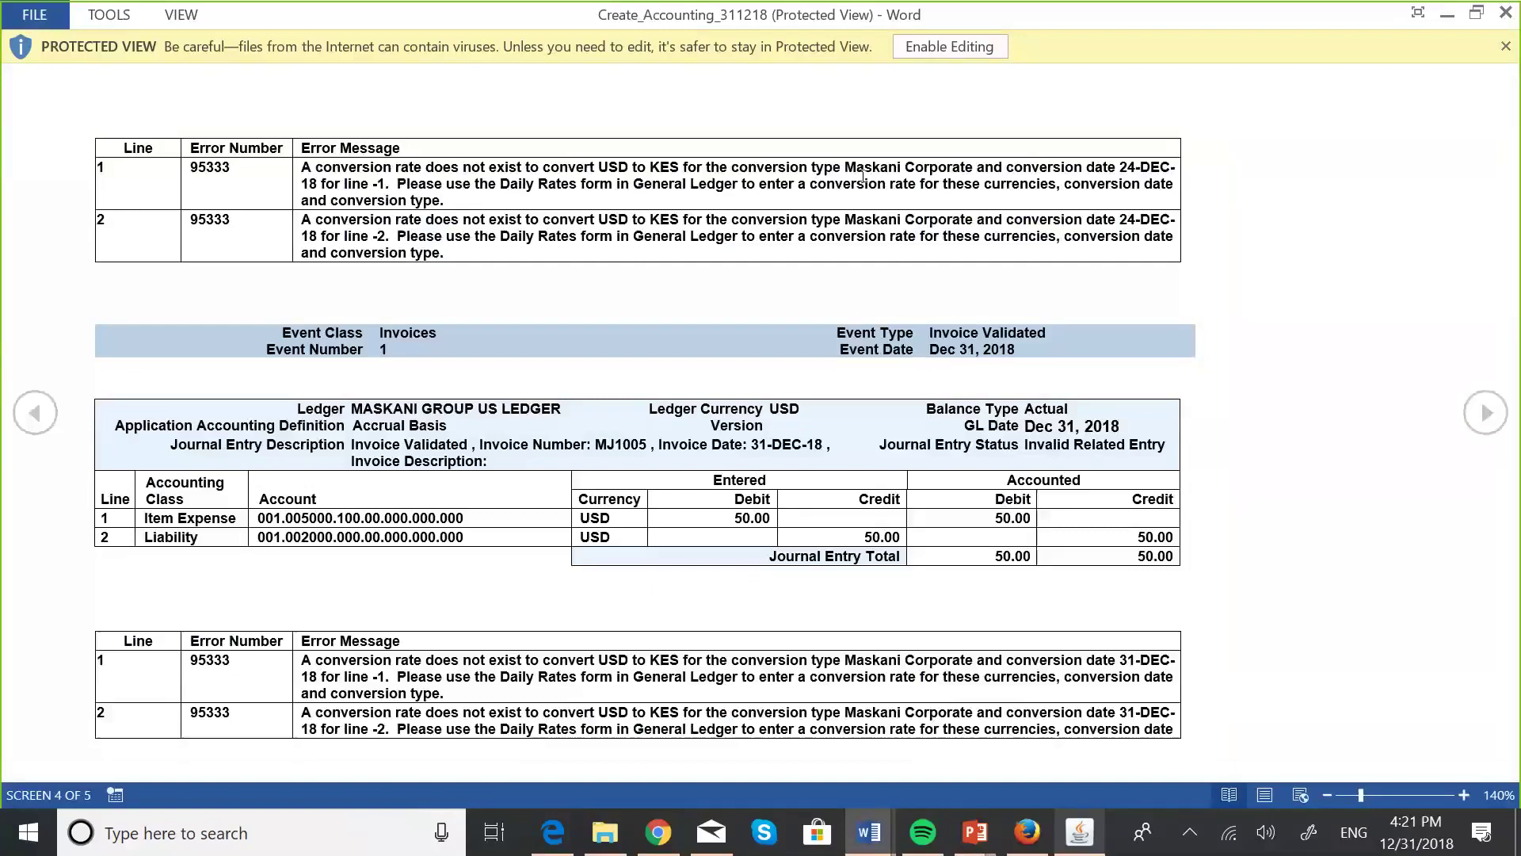
Switch from the Create Accounting report in Word to Oracle Applications and close the requests list
key("super+Tab")
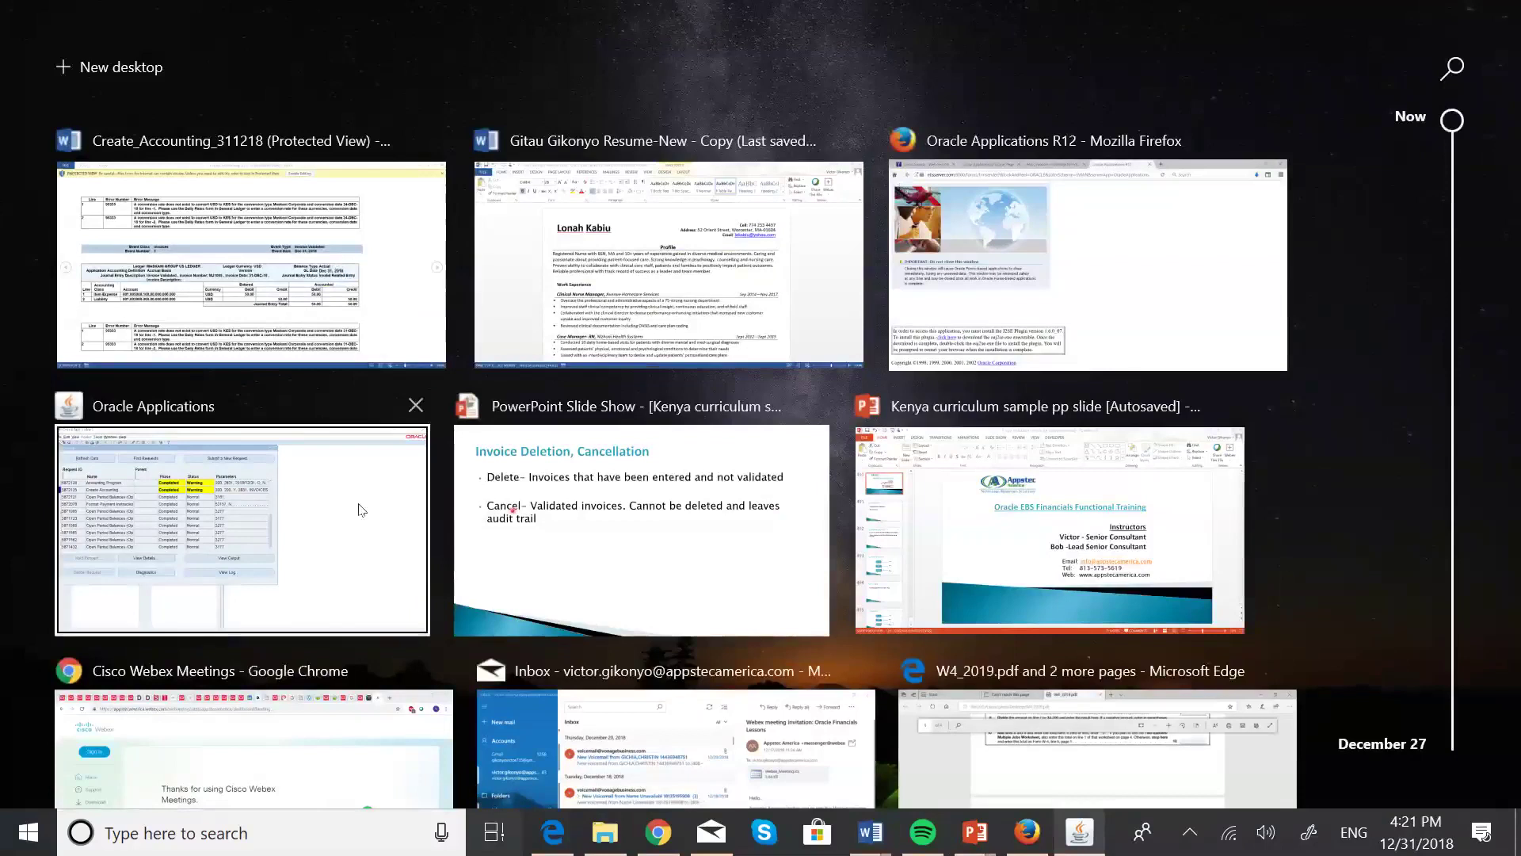
left_click(212, 493)
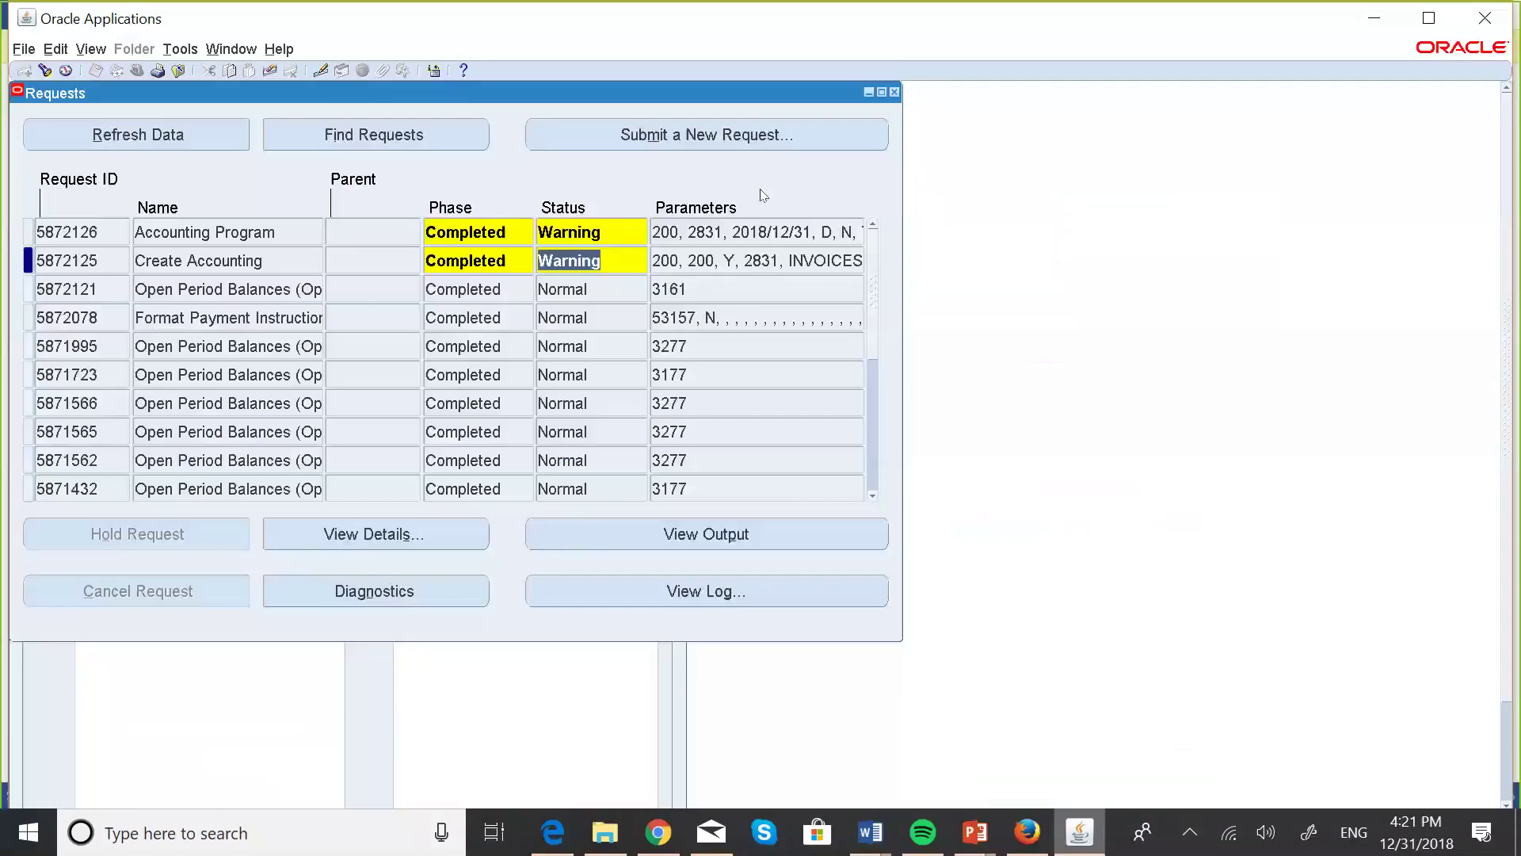
left_click(895, 92)
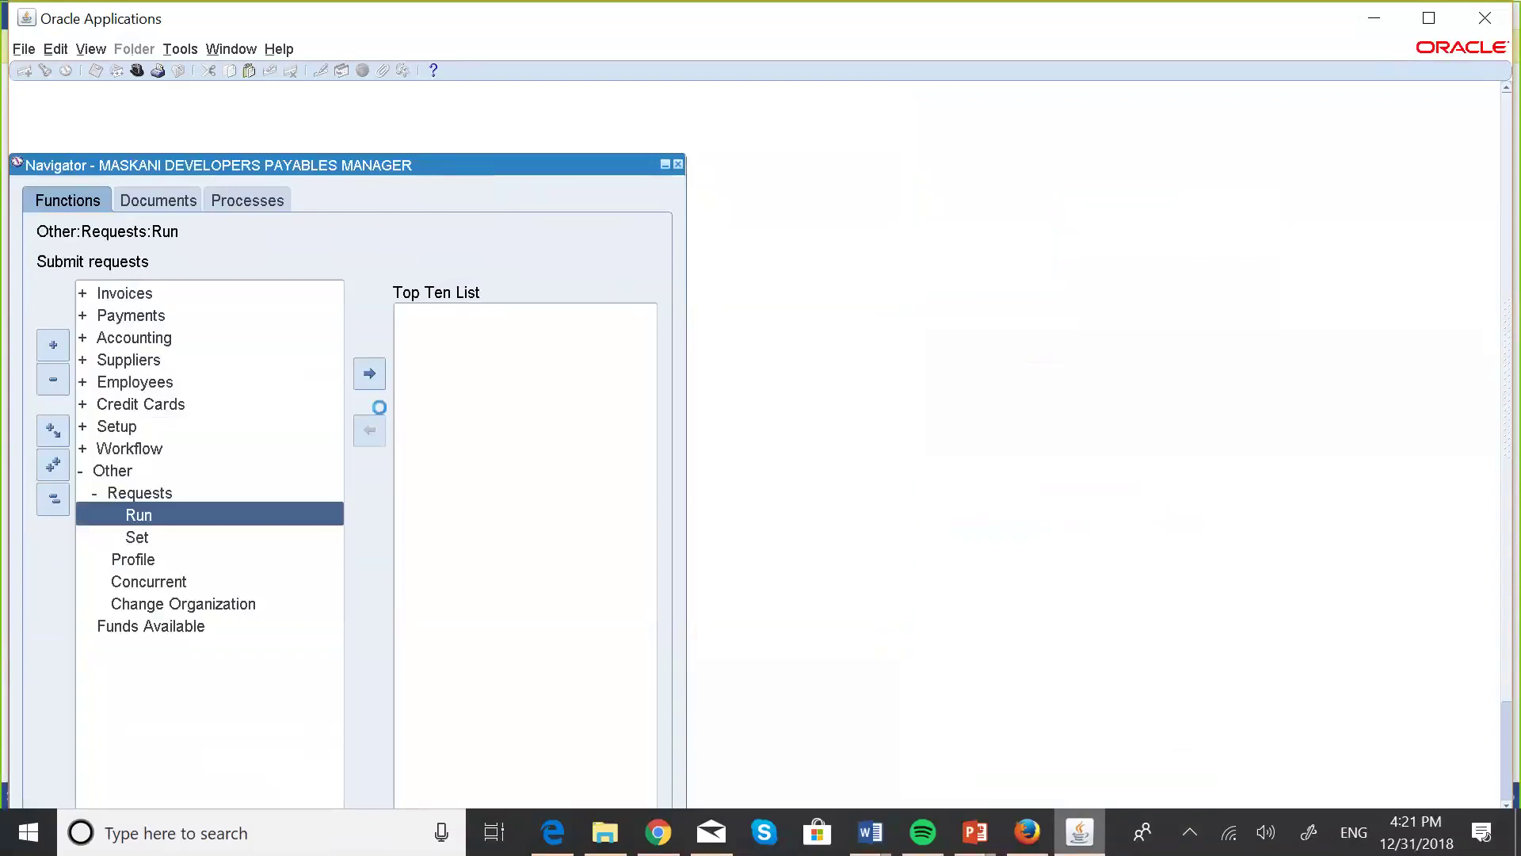
Start a new single request and choose Create Accounting as the program
key("Return")
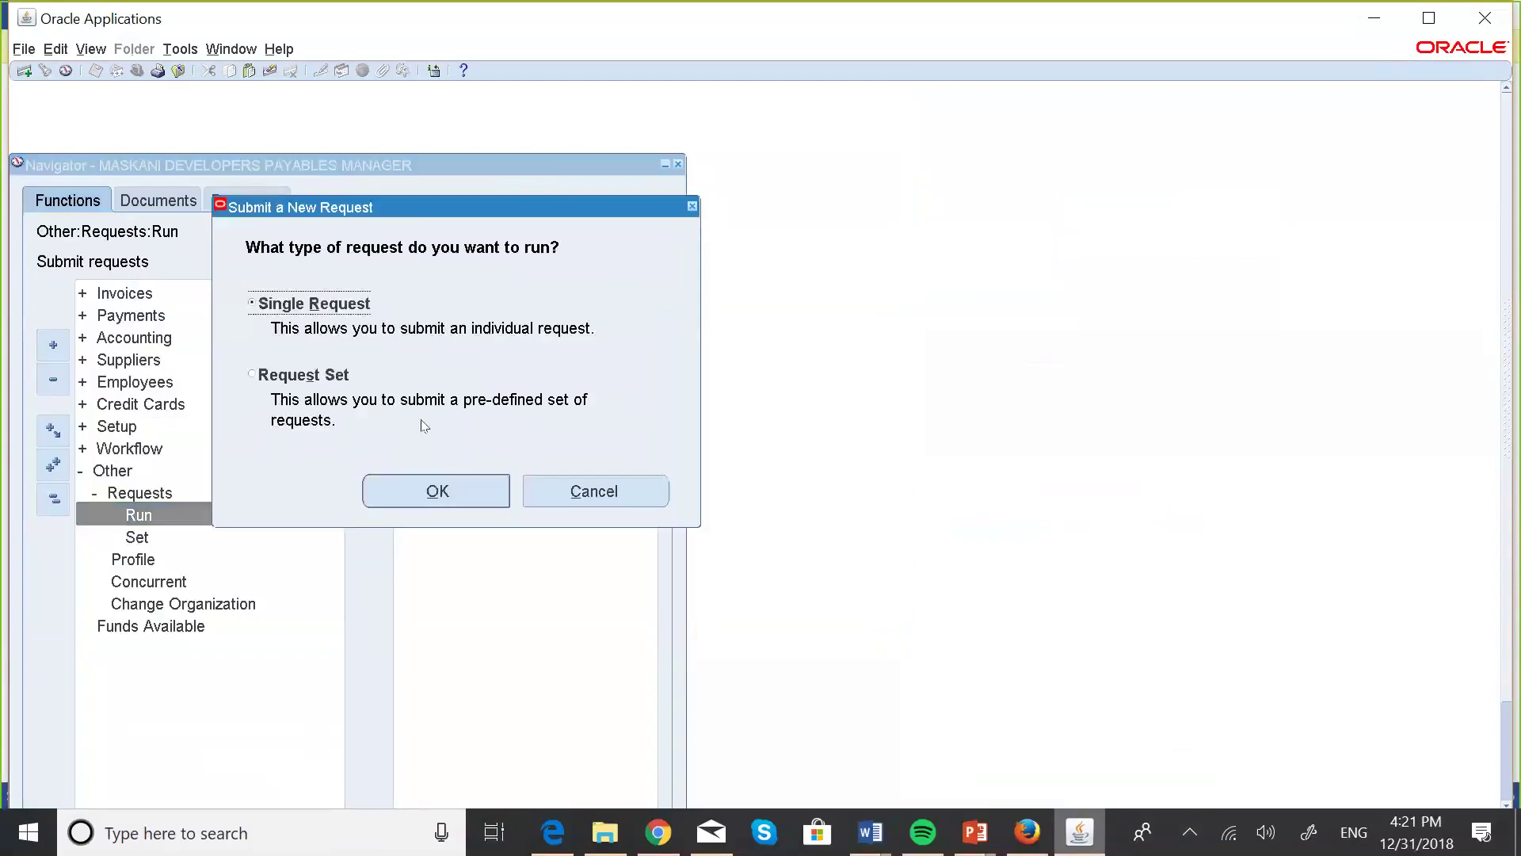
left_click(476, 485)
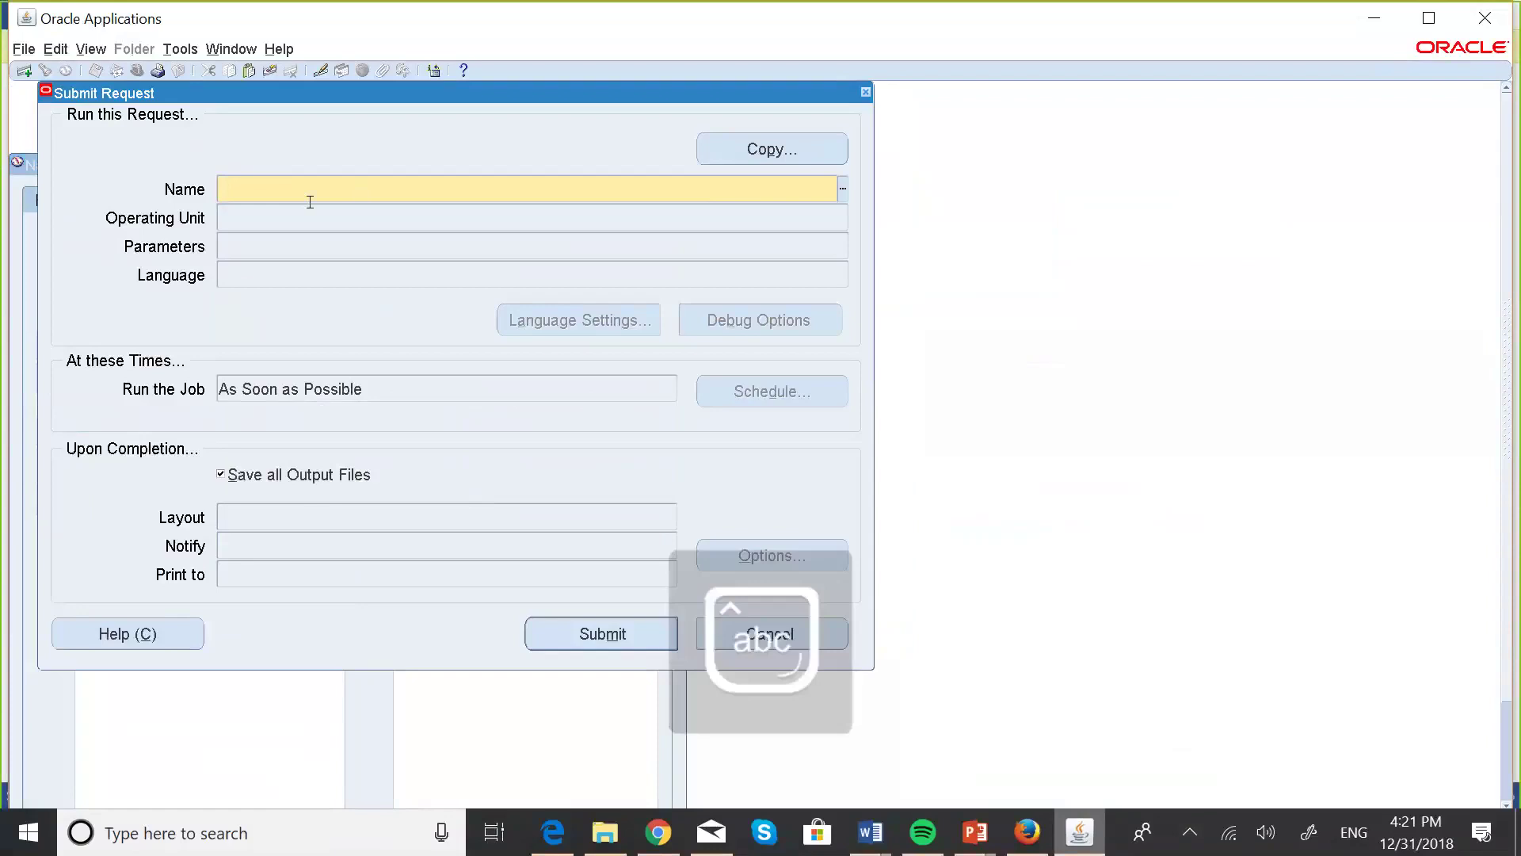
type("Crea")
key("Tab")
left_click(304, 358)
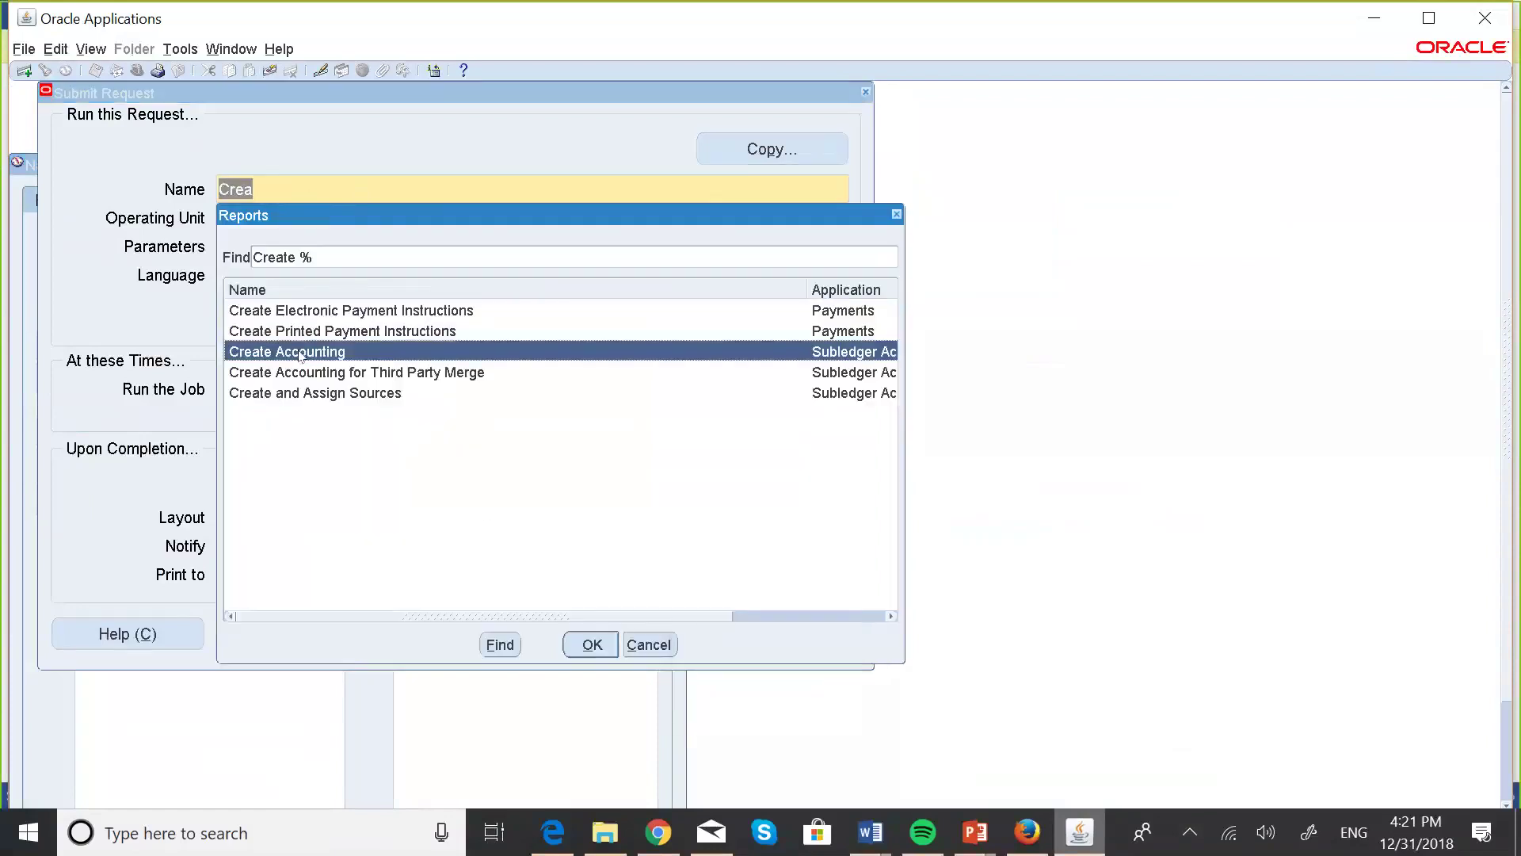
left_click(591, 643)
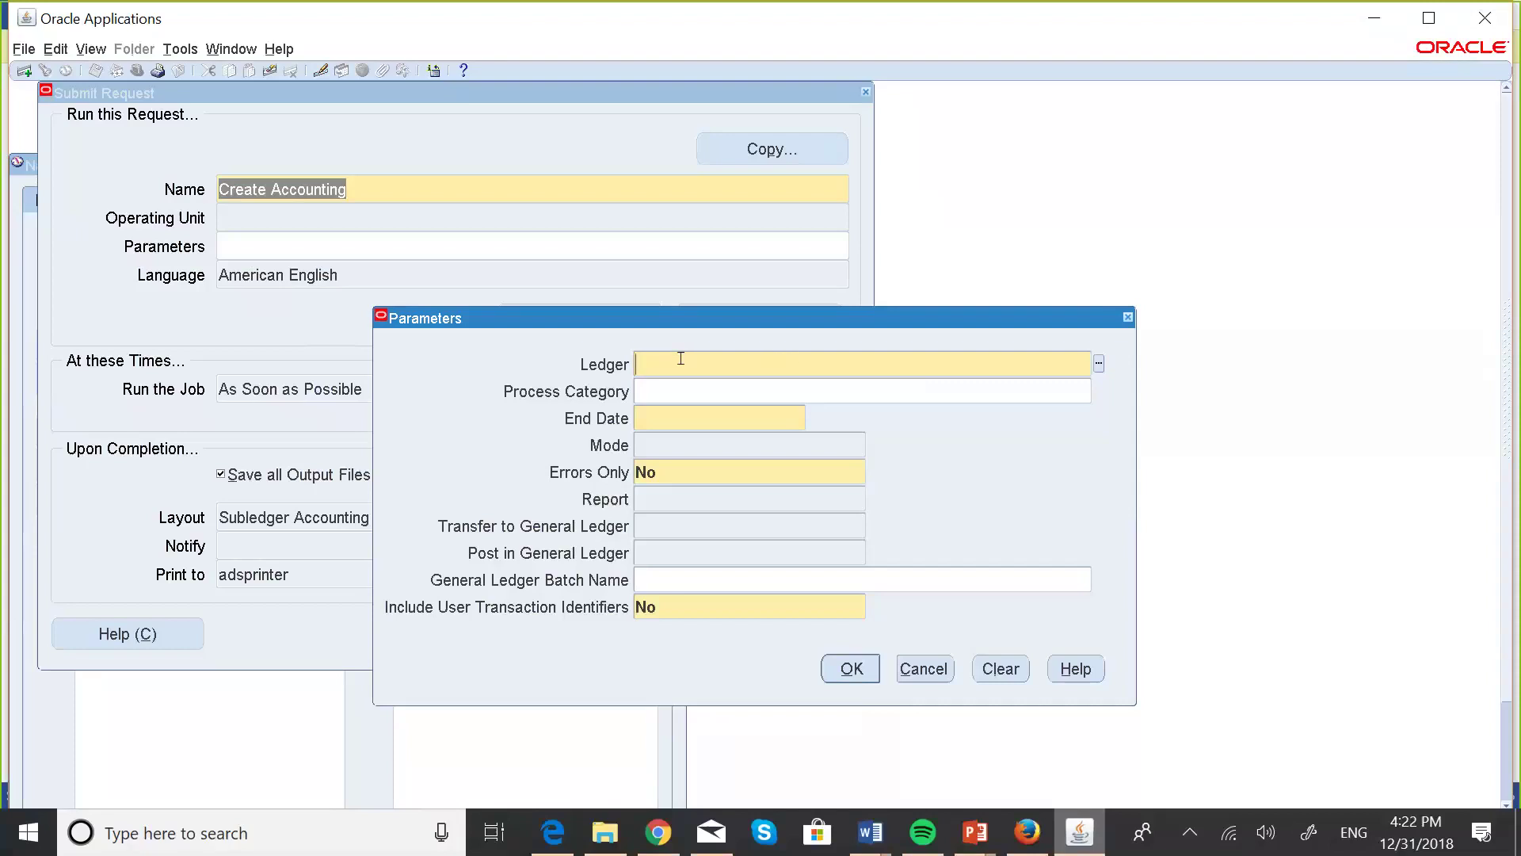
Set the Create Accounting parameters to the MASKANI GROUP US LEDGER ledger and the Invoices process category
type("mask")
key("Tab")
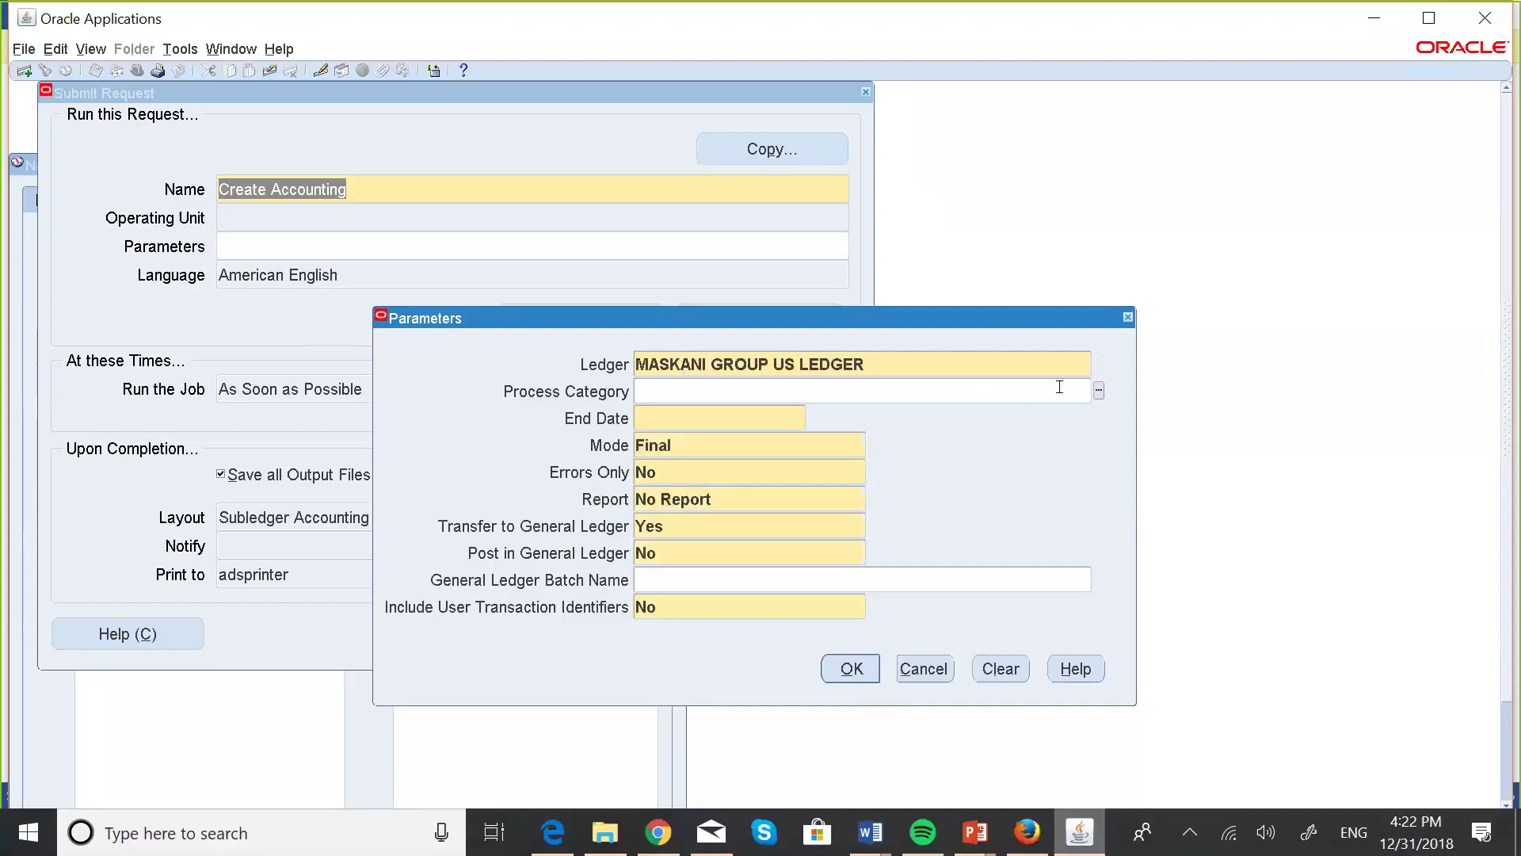
left_click(1097, 388)
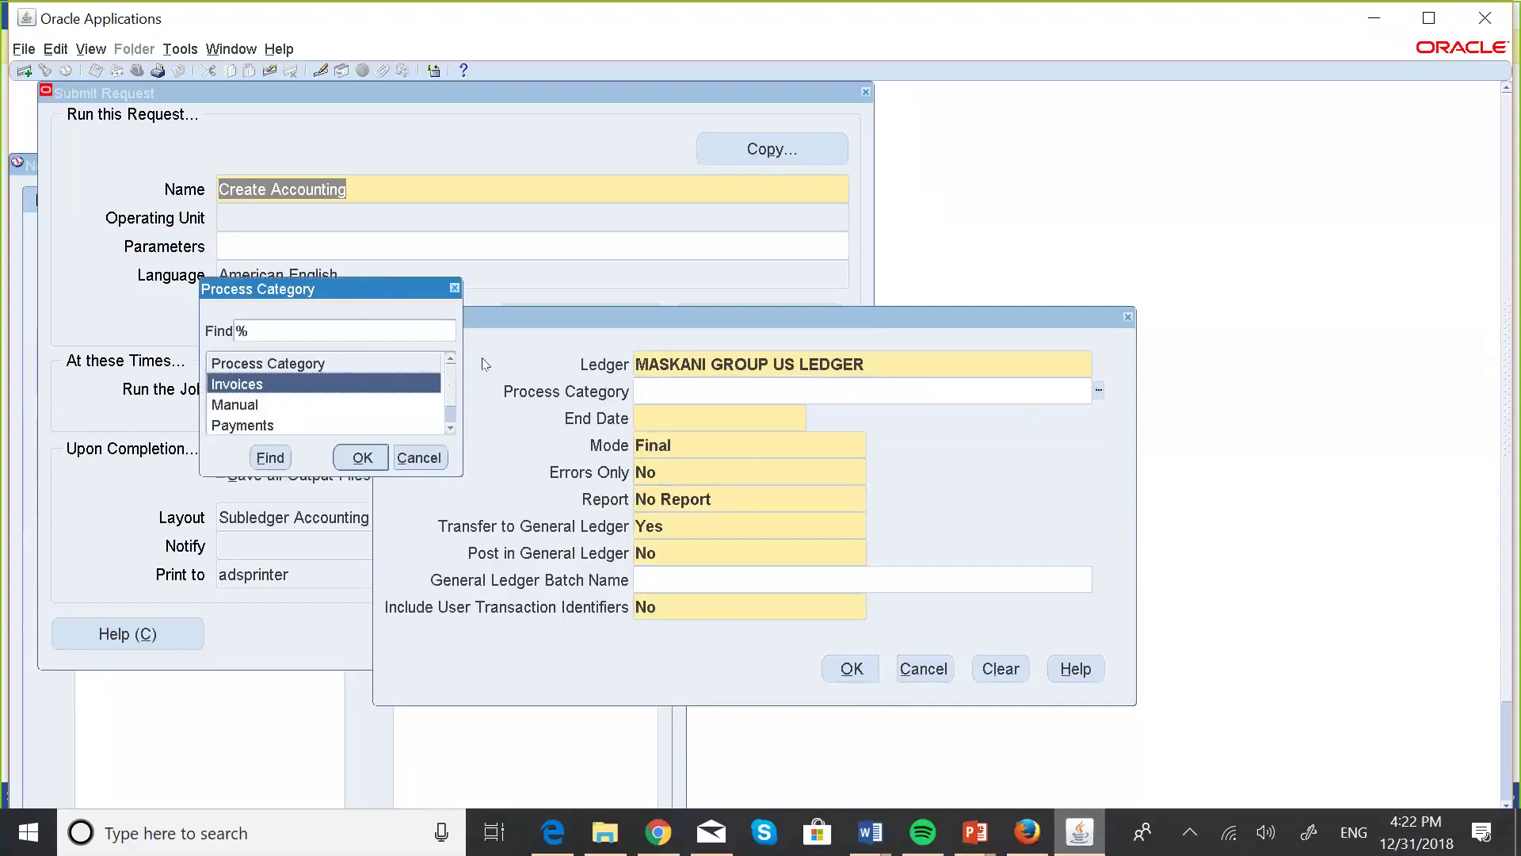
left_click(450, 428)
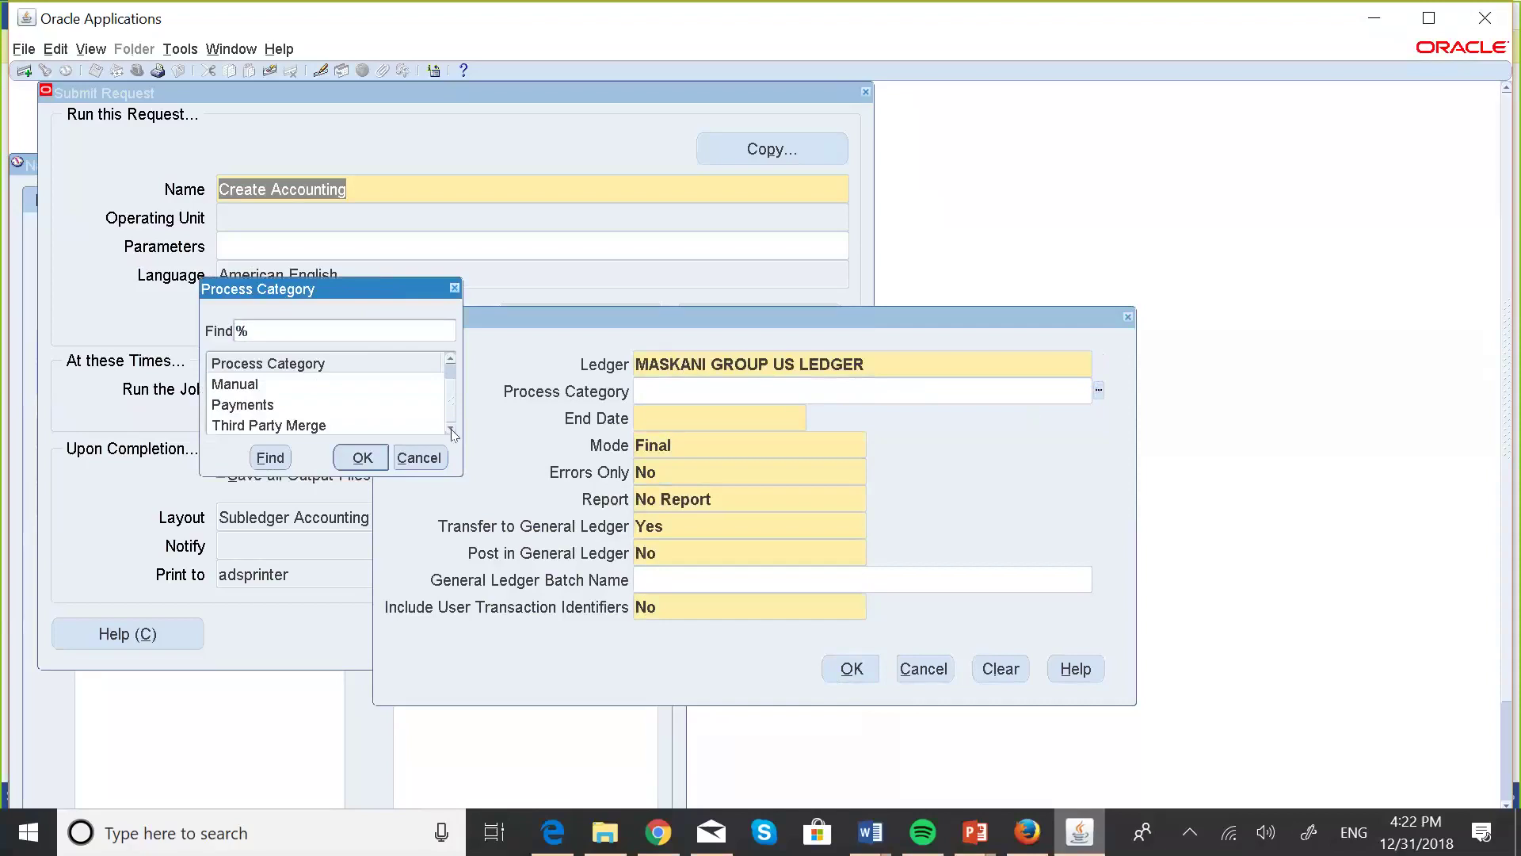
left_click(451, 359)
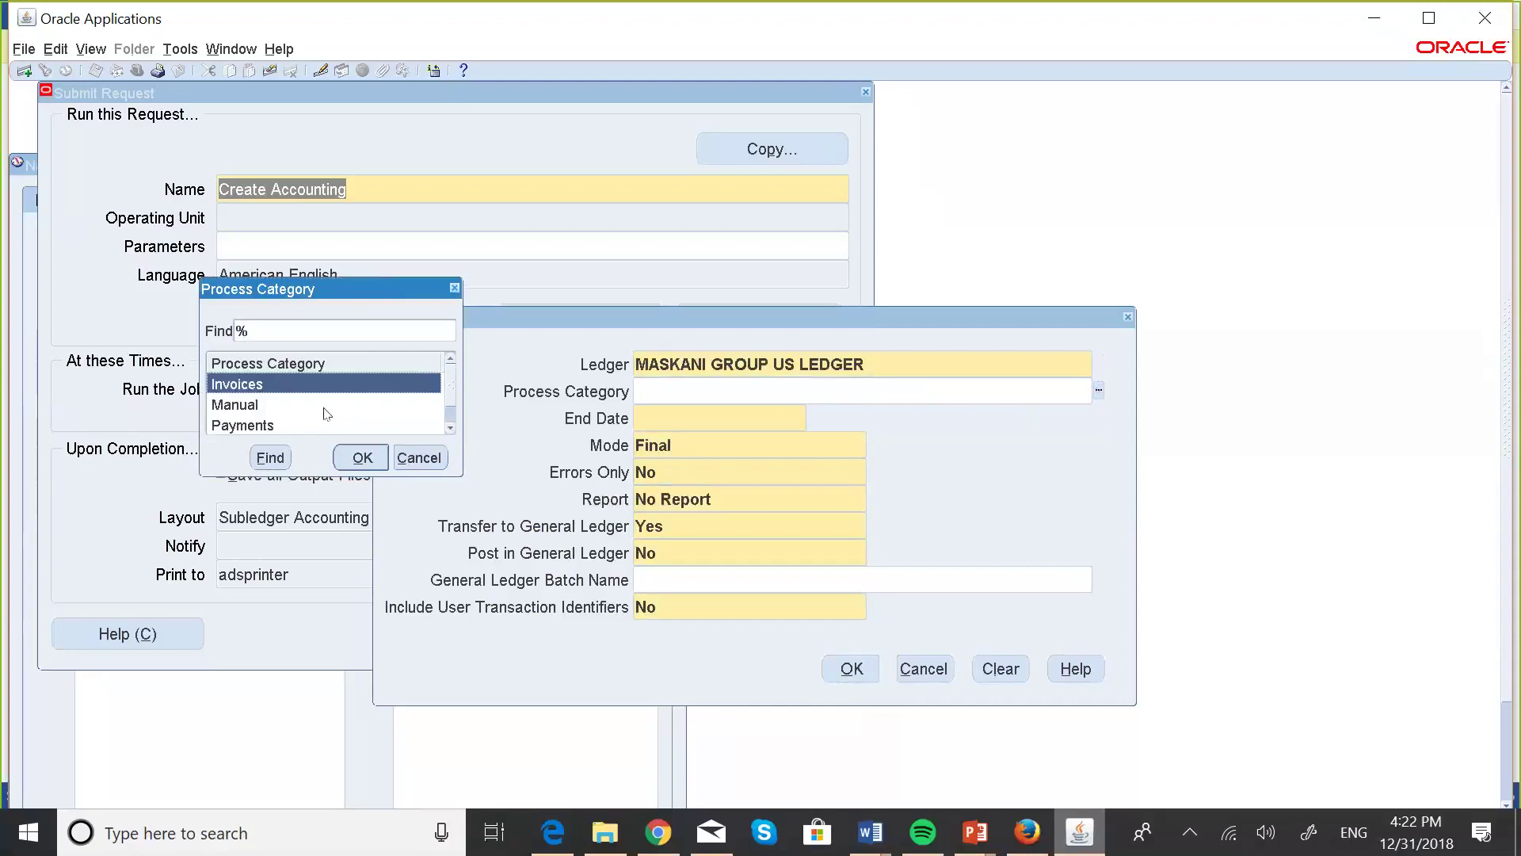
left_click(363, 458)
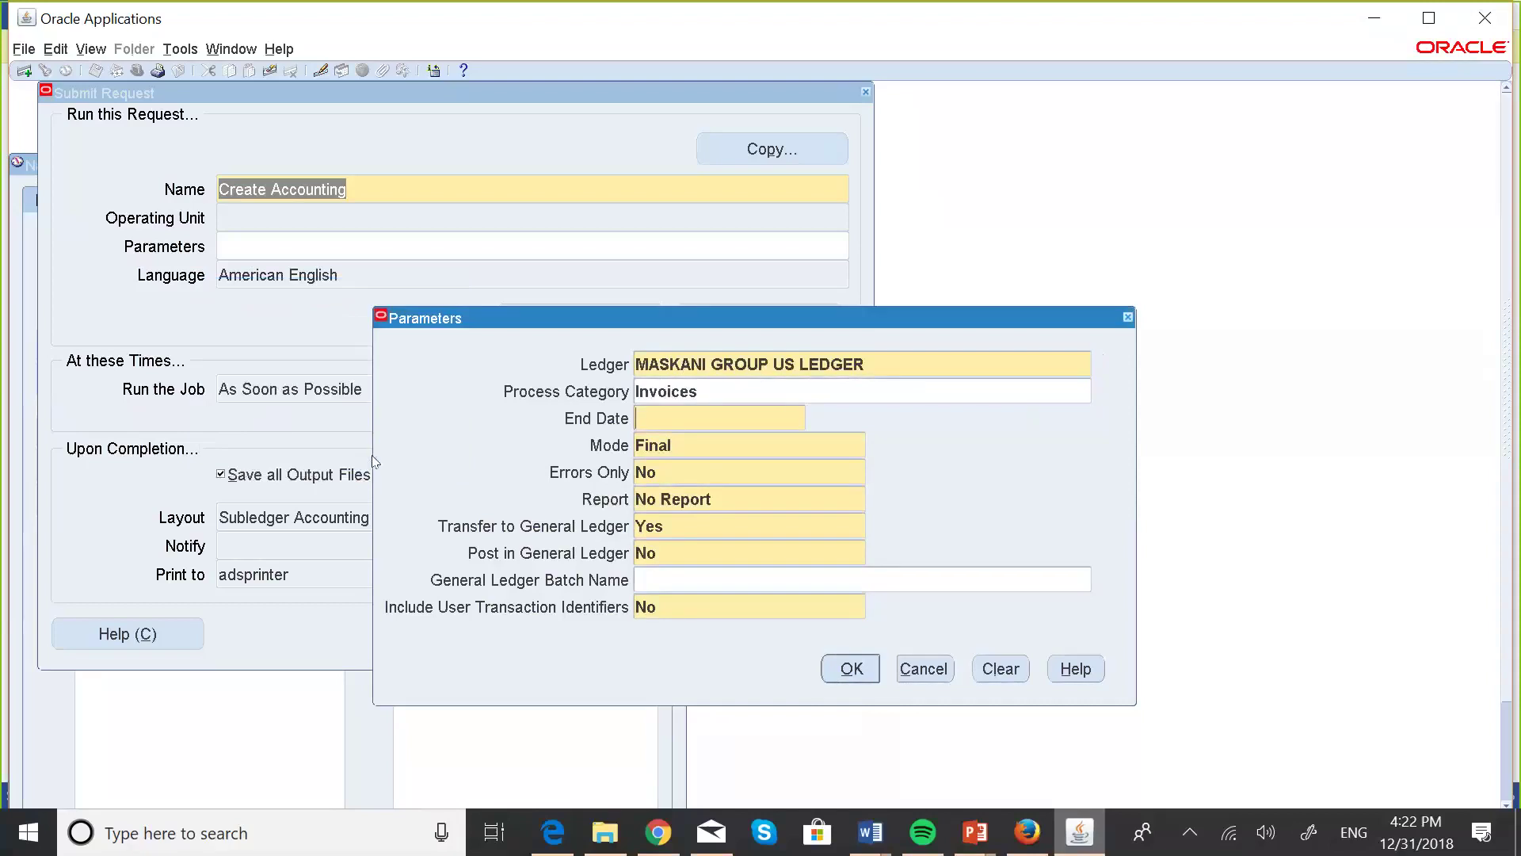
Set the accounting mode to Draft and look at the available report options without choosing one
left_click(678, 443)
left_click(873, 444)
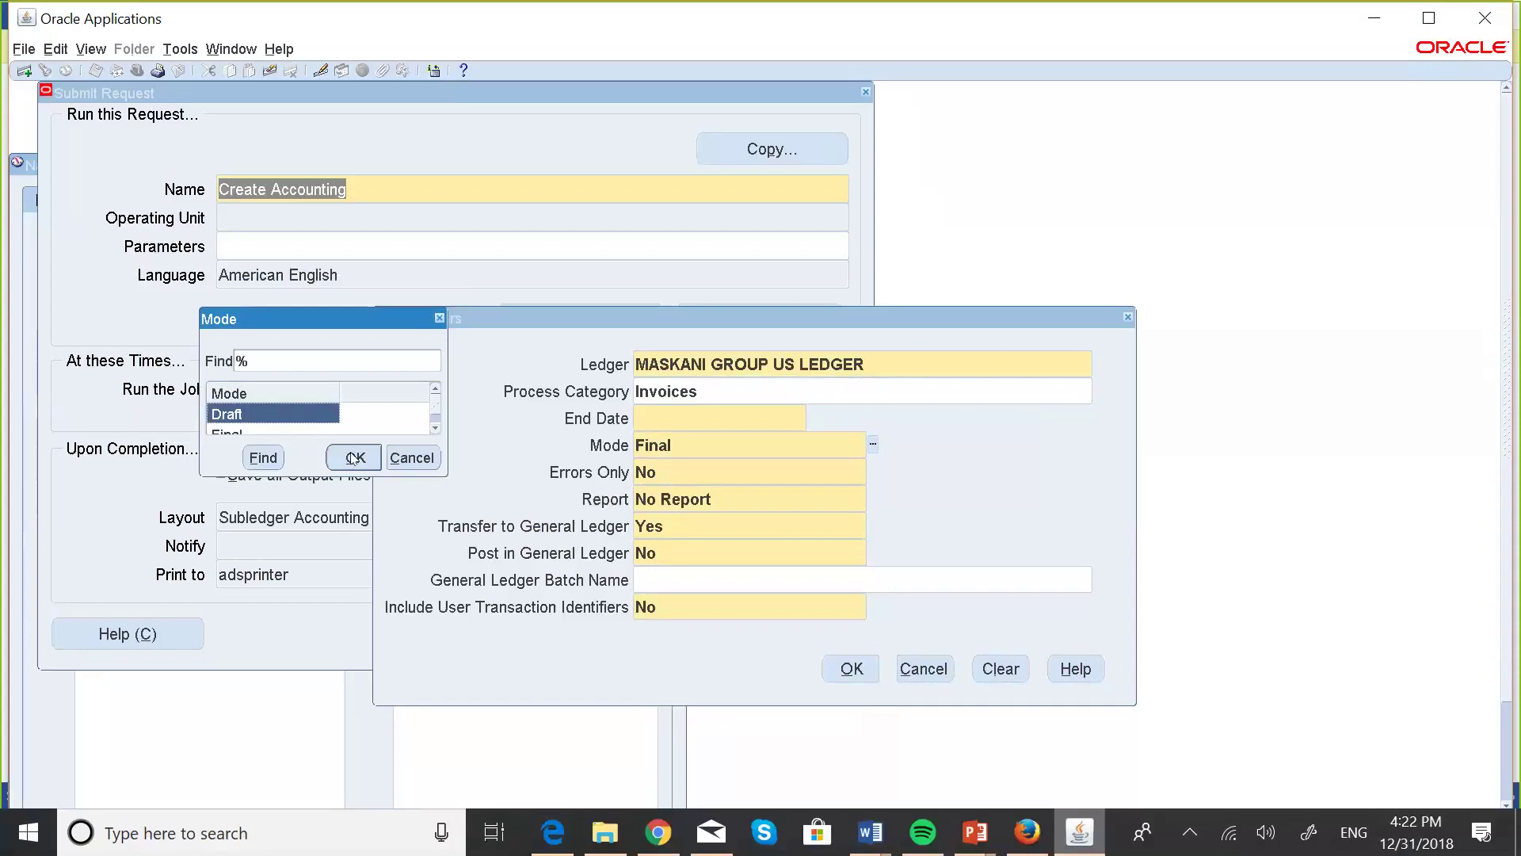
left_click(354, 457)
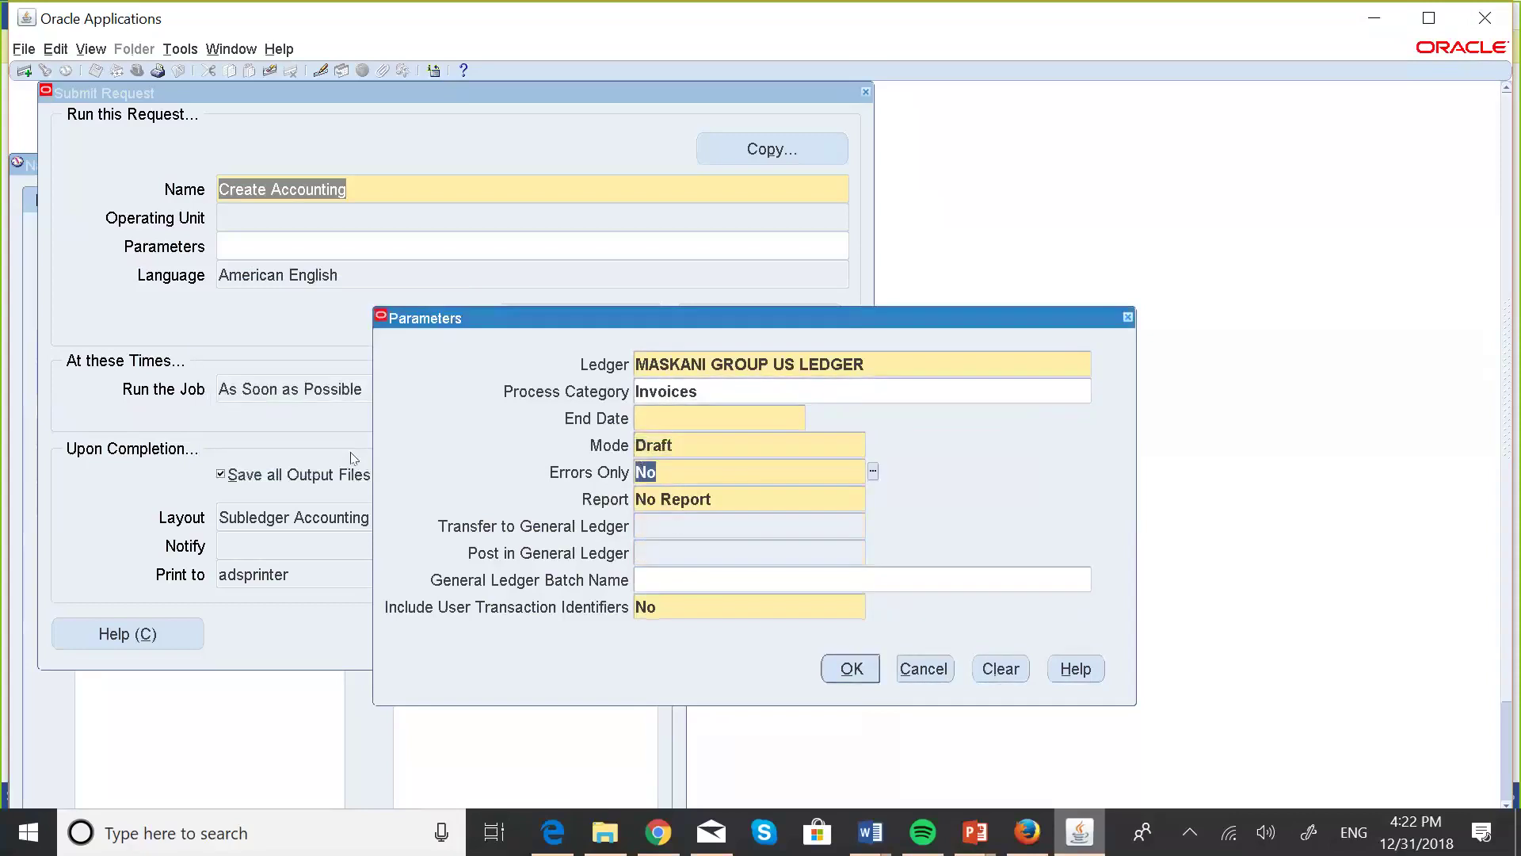
left_click(757, 494)
left_click(871, 497)
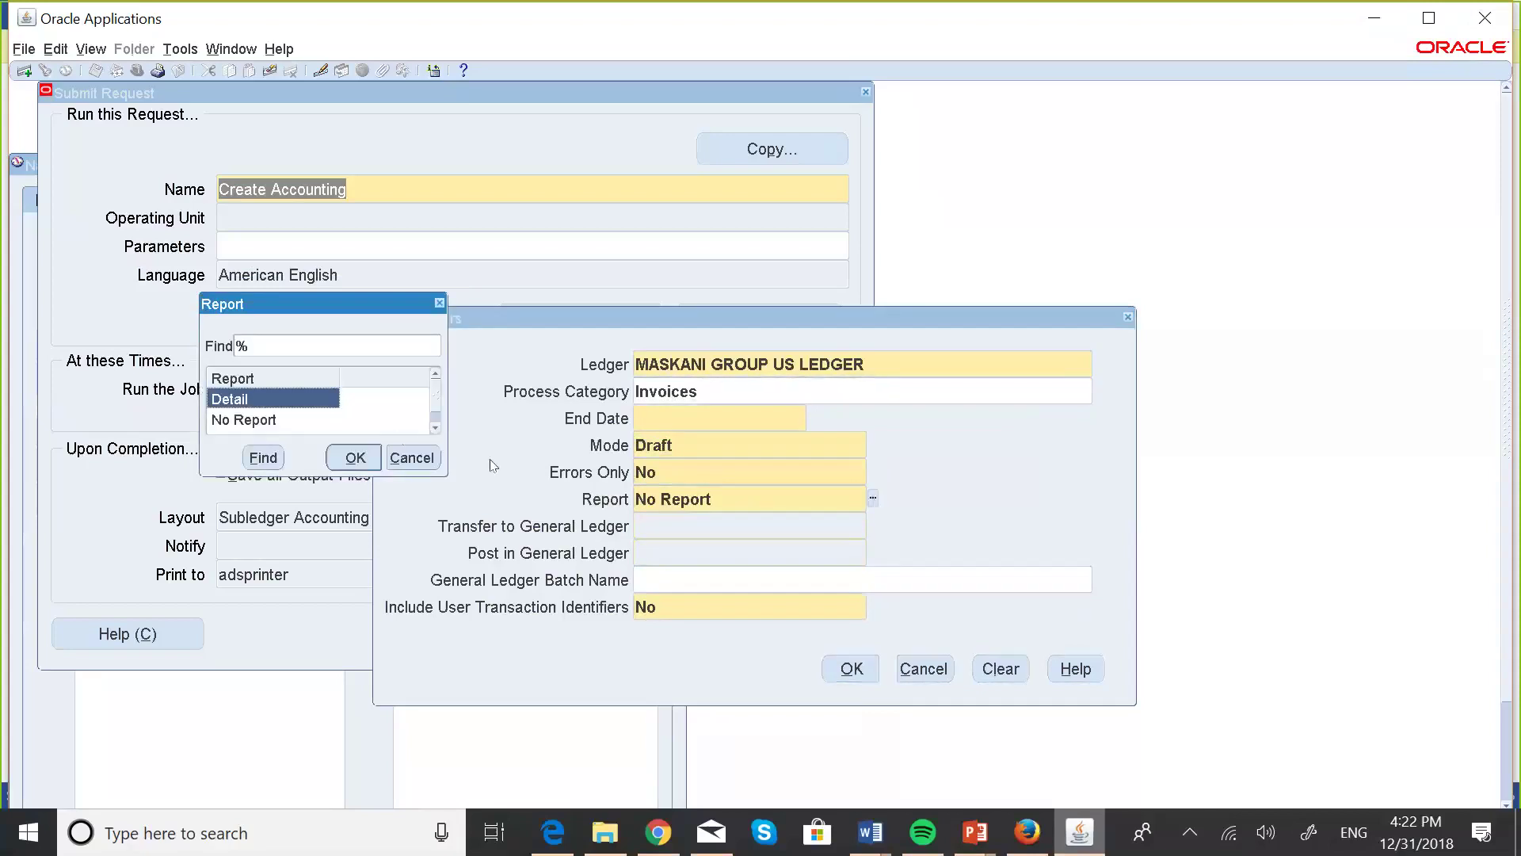
left_click(440, 302)
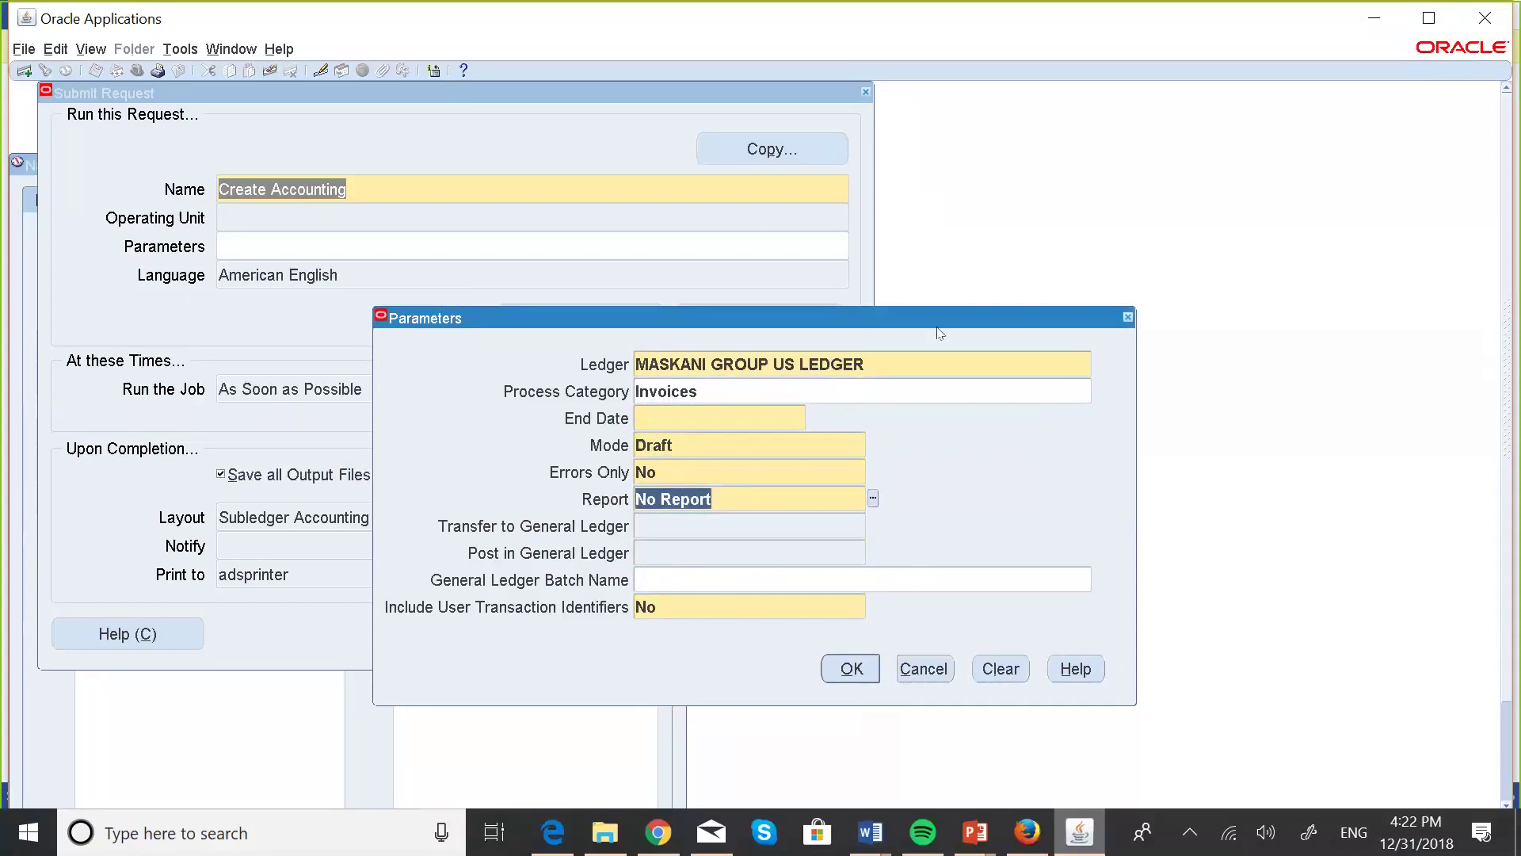
Discard the Create Accounting parameters and cancel the new request without submitting it
left_click(1128, 317)
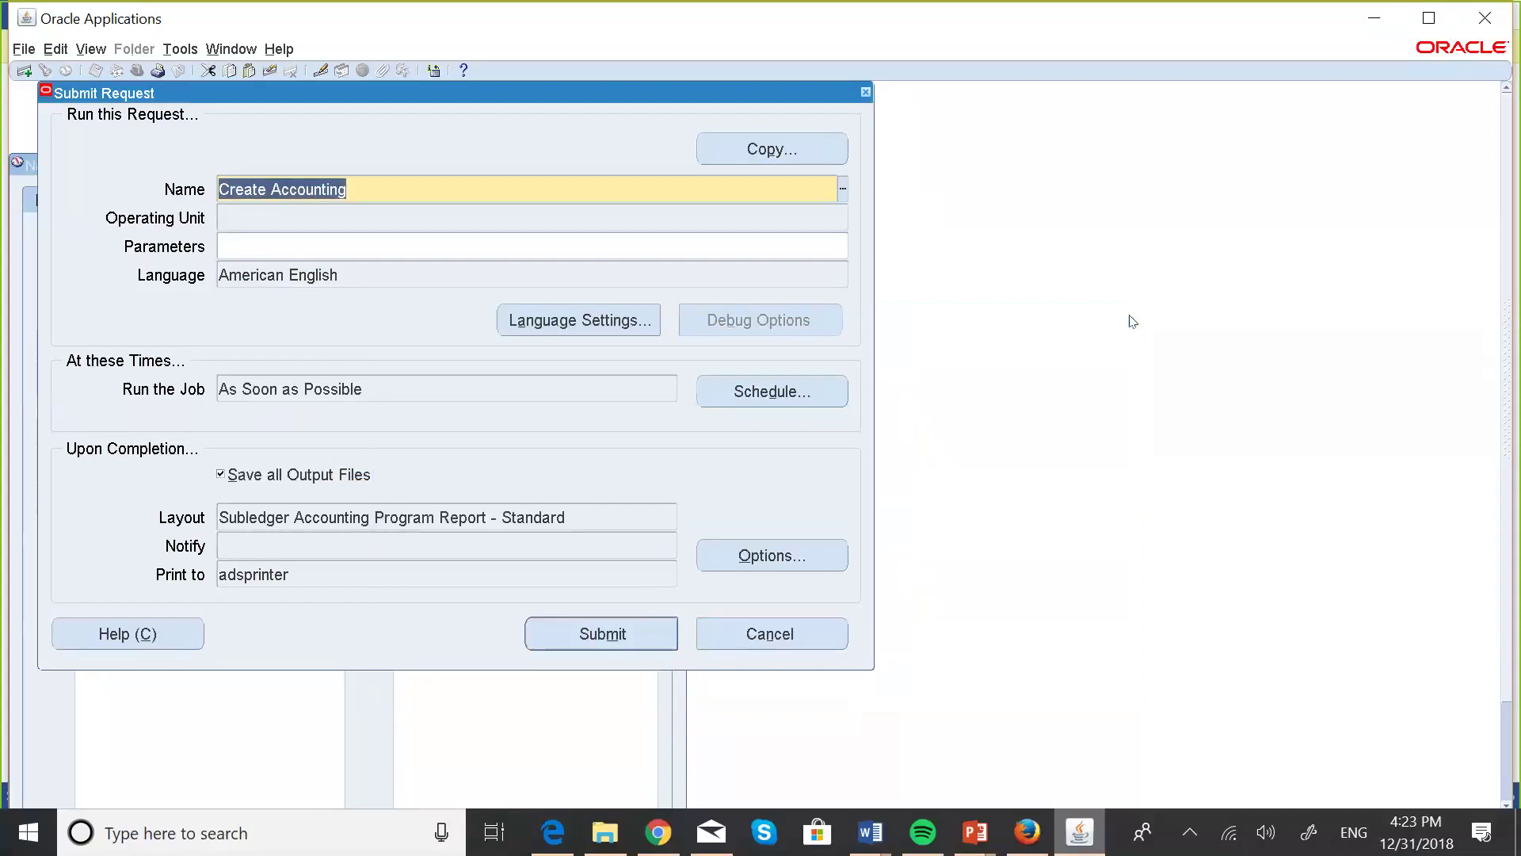
key("alt+v")
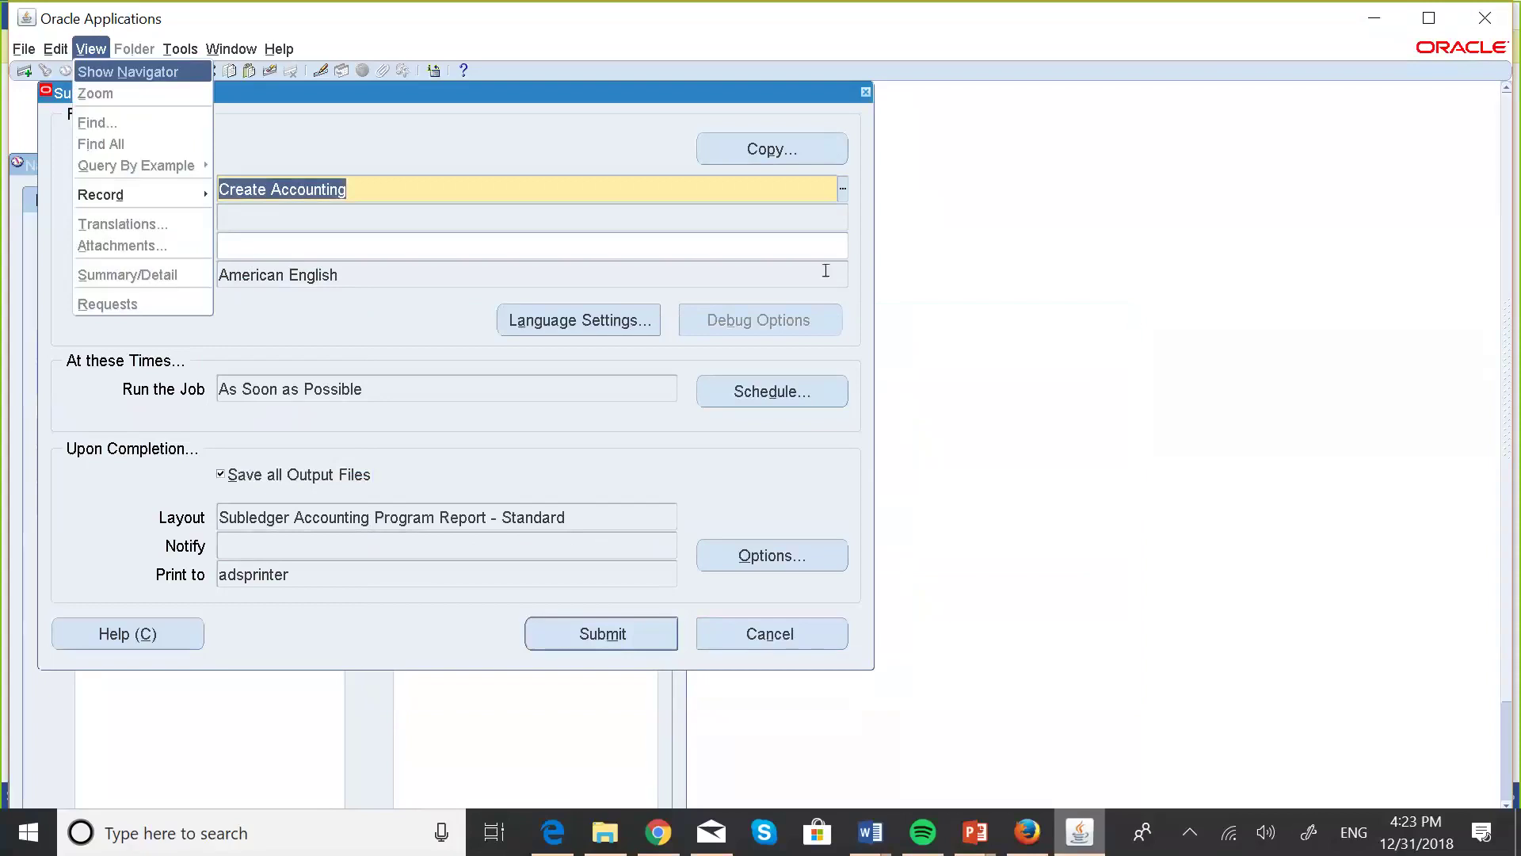
key("Escape")
left_click(770, 632)
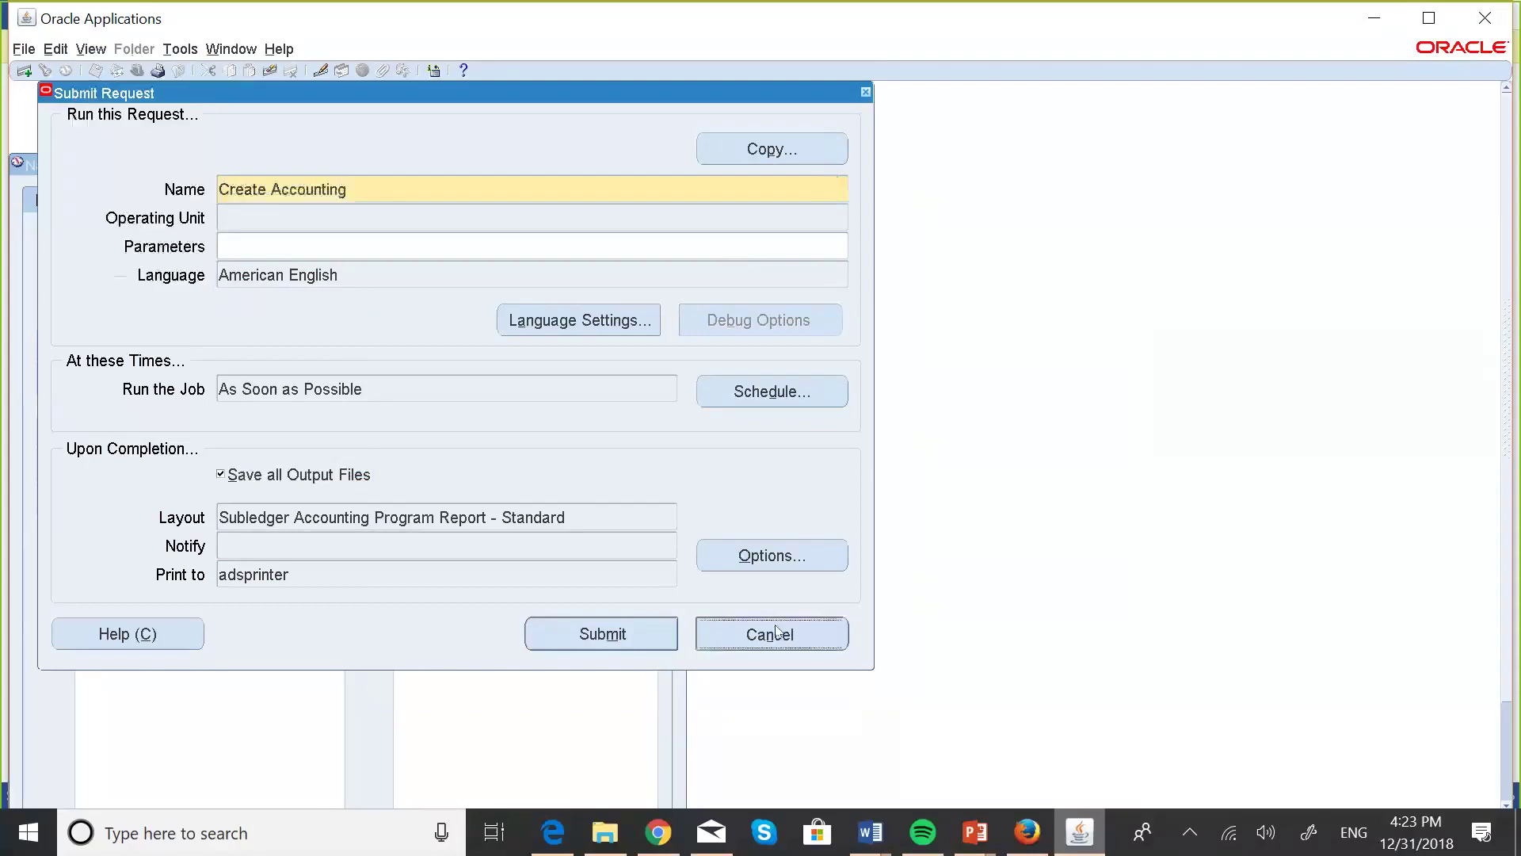
List all own requests by request ID, and switch to the Create_Accounting_311218 report in Word to examine the errors for invoice MJ1005
left_click(606, 499)
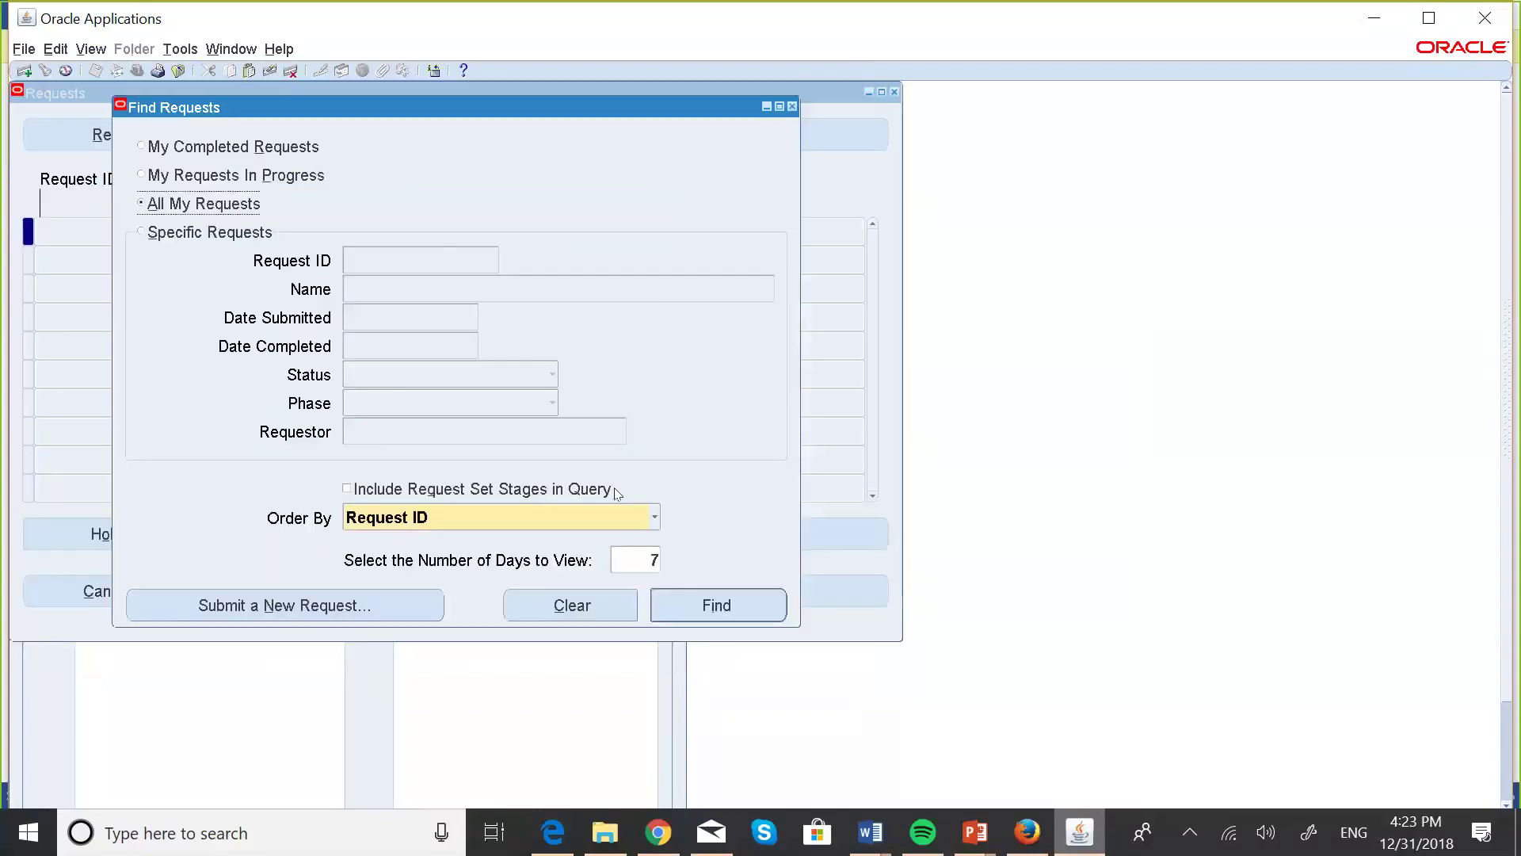
left_click(716, 604)
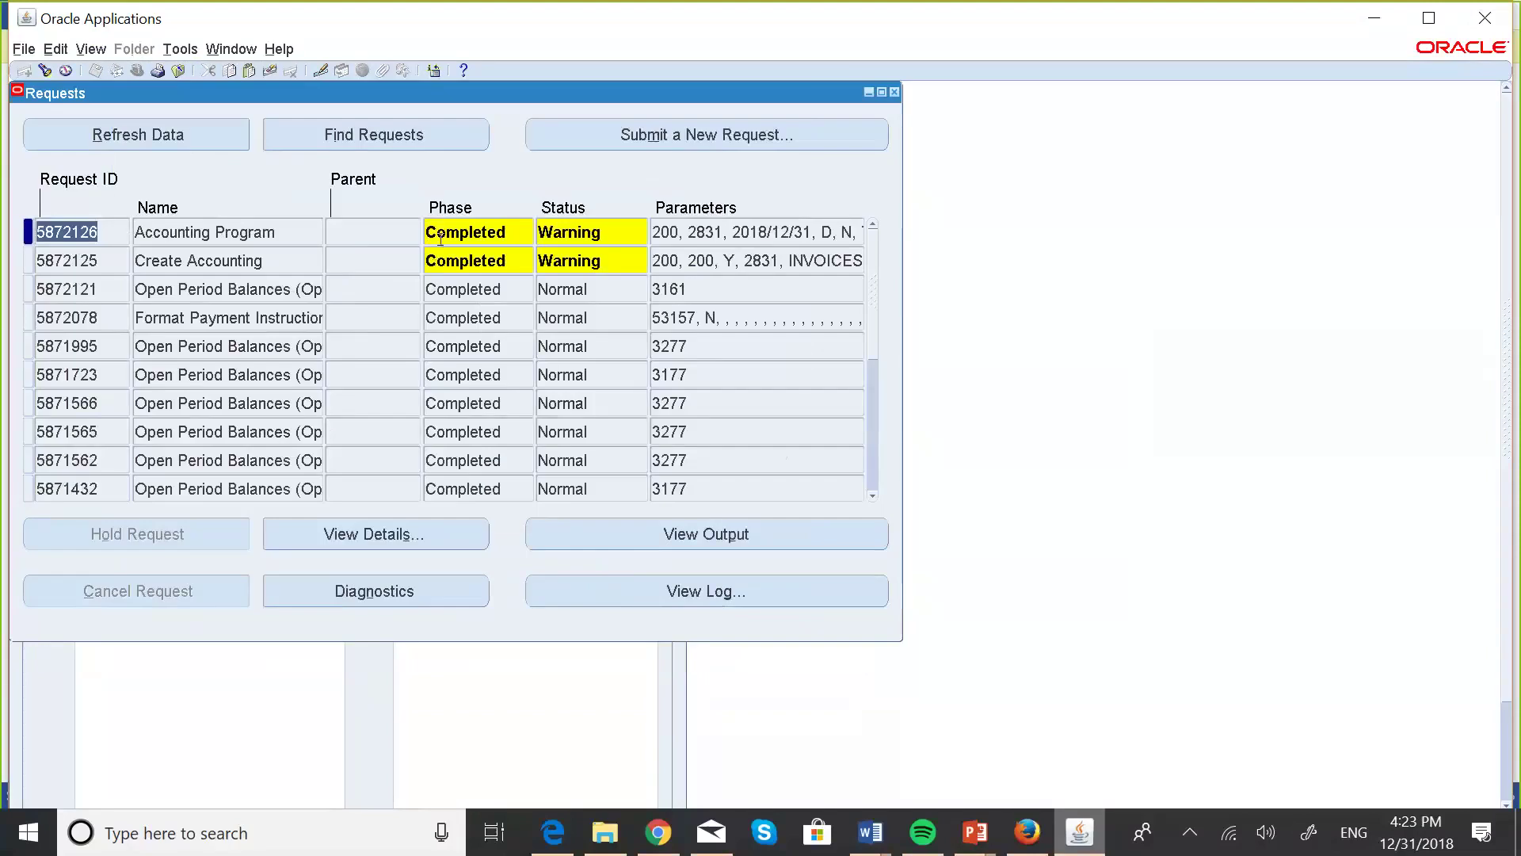
left_click(866, 834)
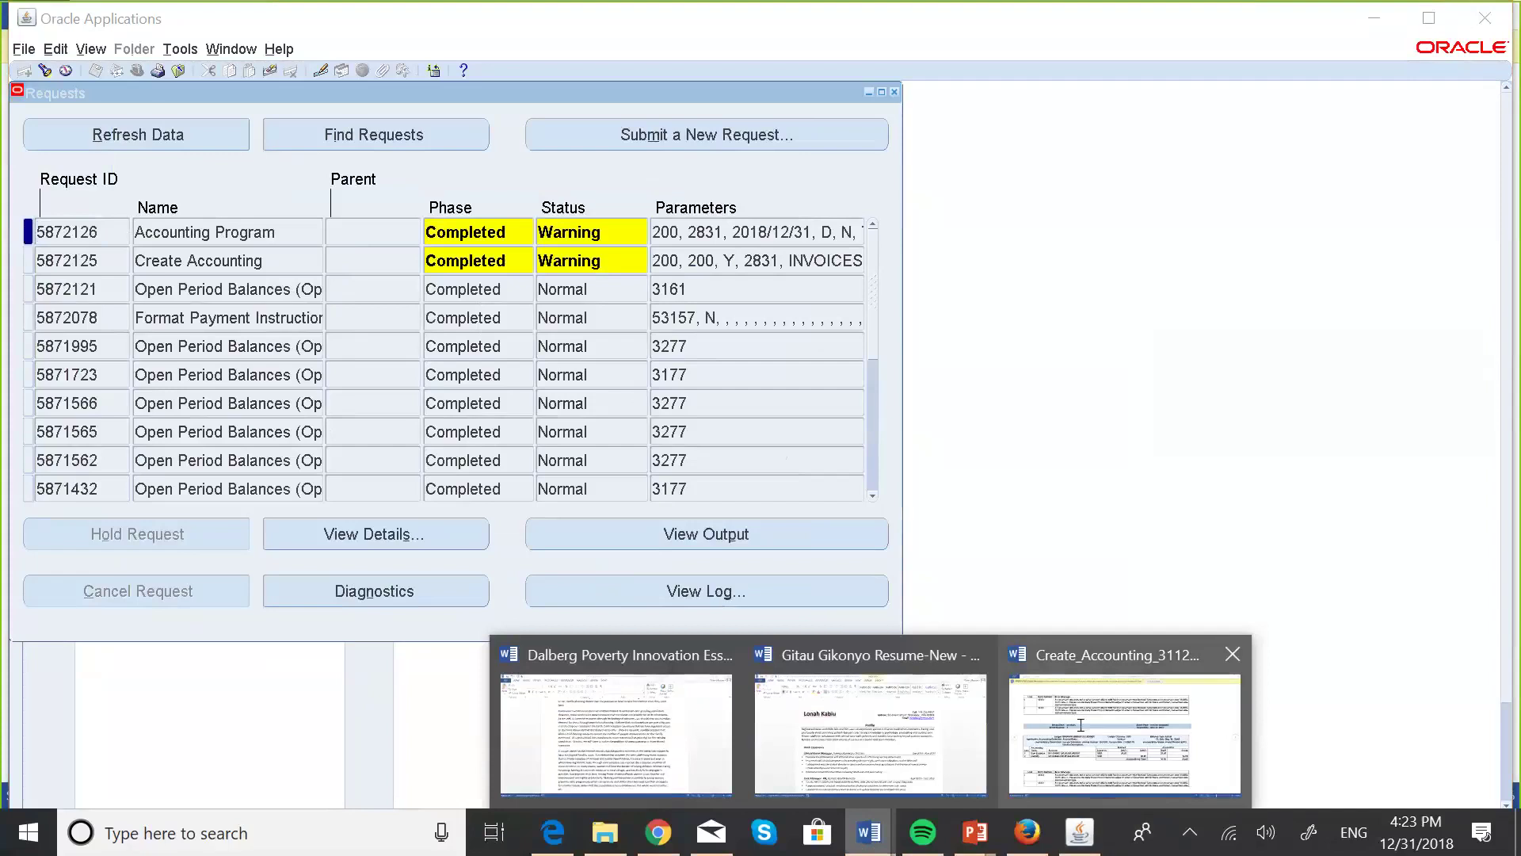
left_click(1080, 724)
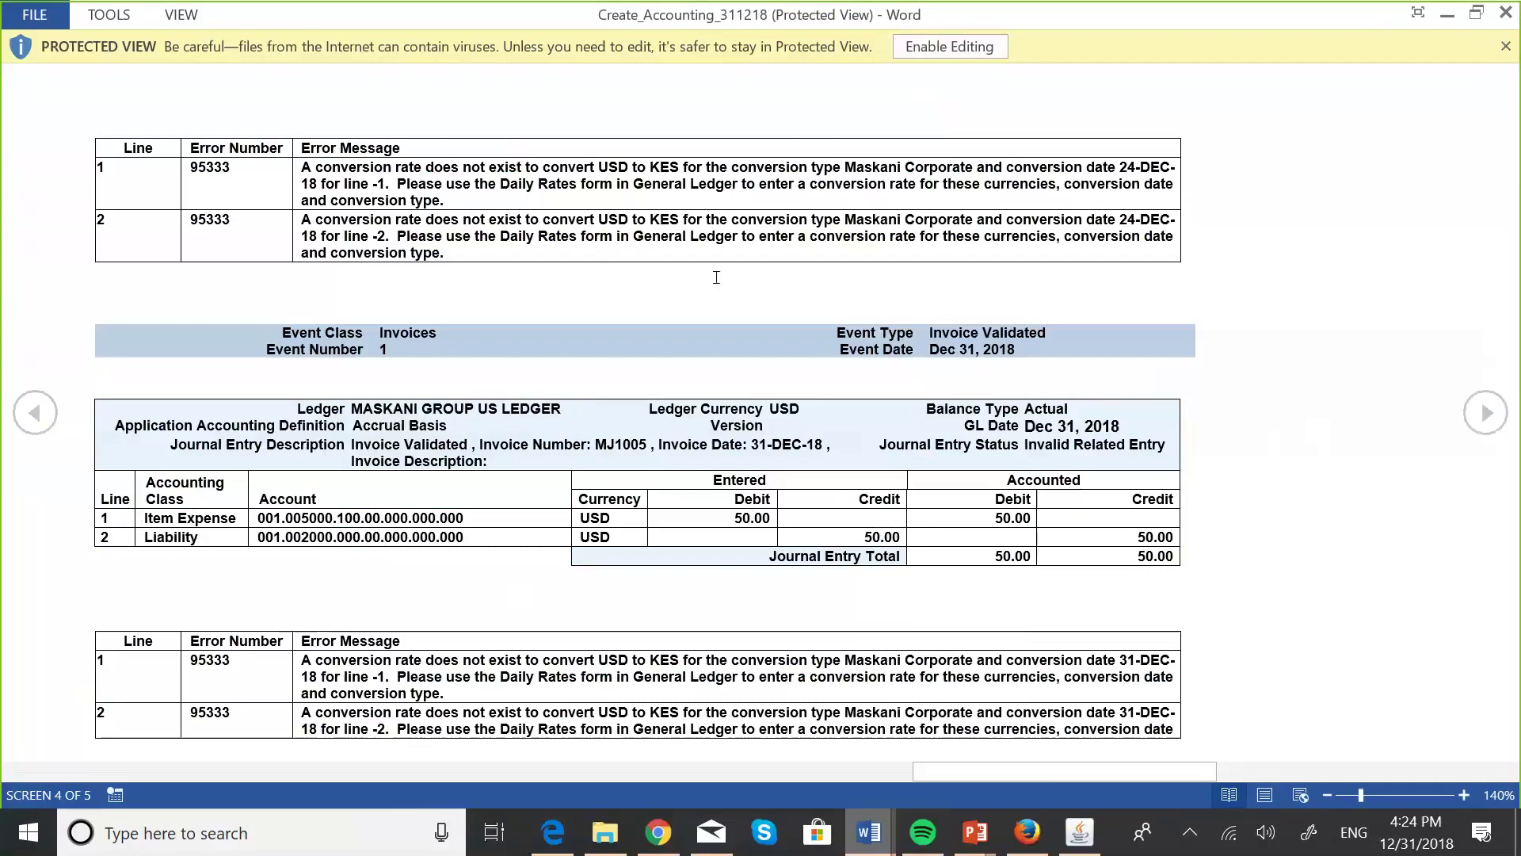
Switch from Word back to Oracle Applications, and replace the requests list with the Invoice Batches entry form
key("super+Tab")
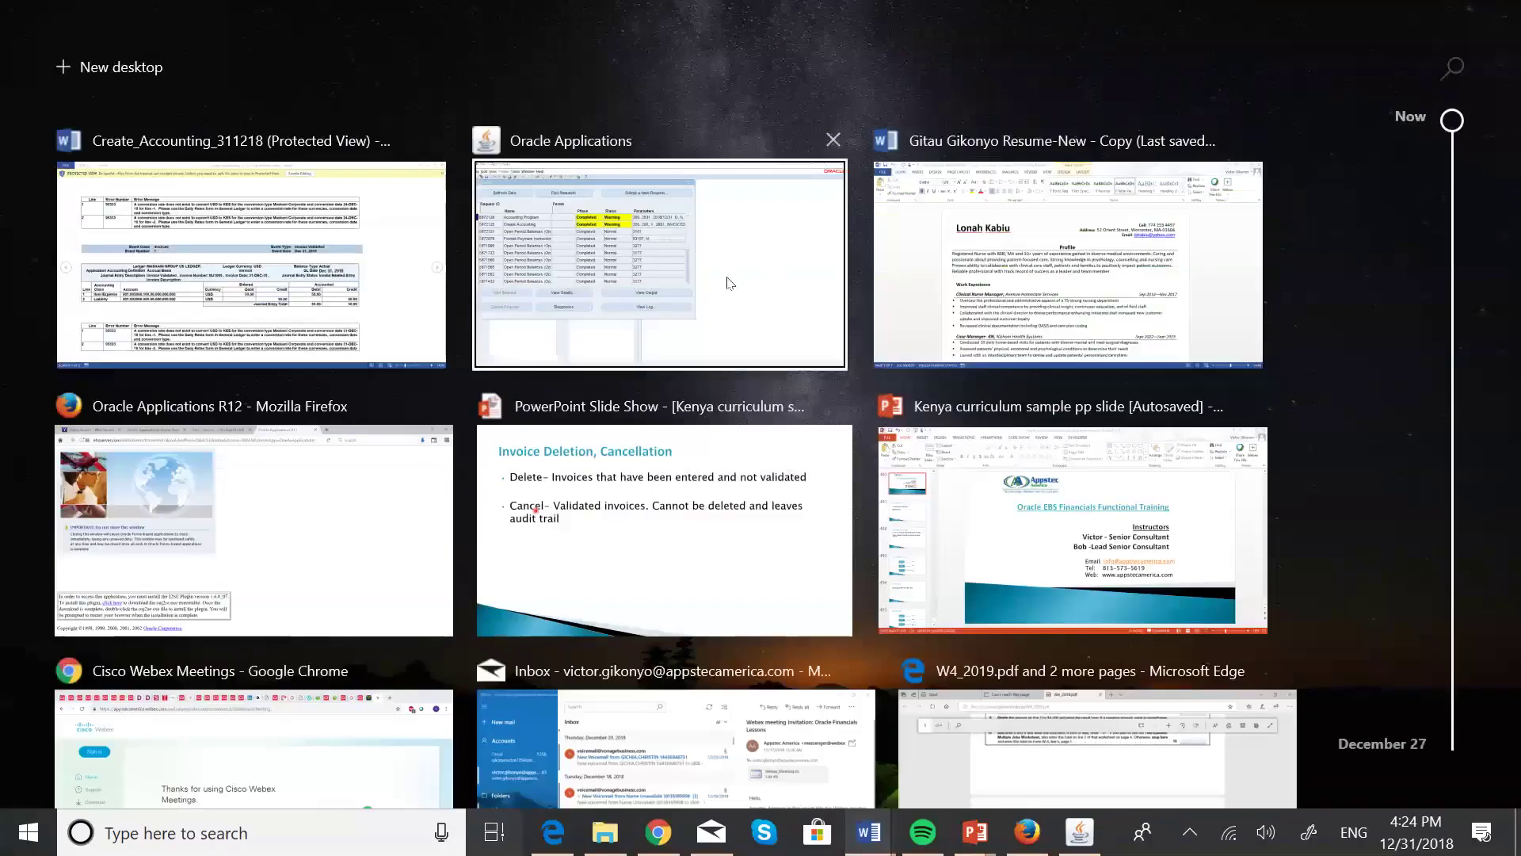
left_click(772, 282)
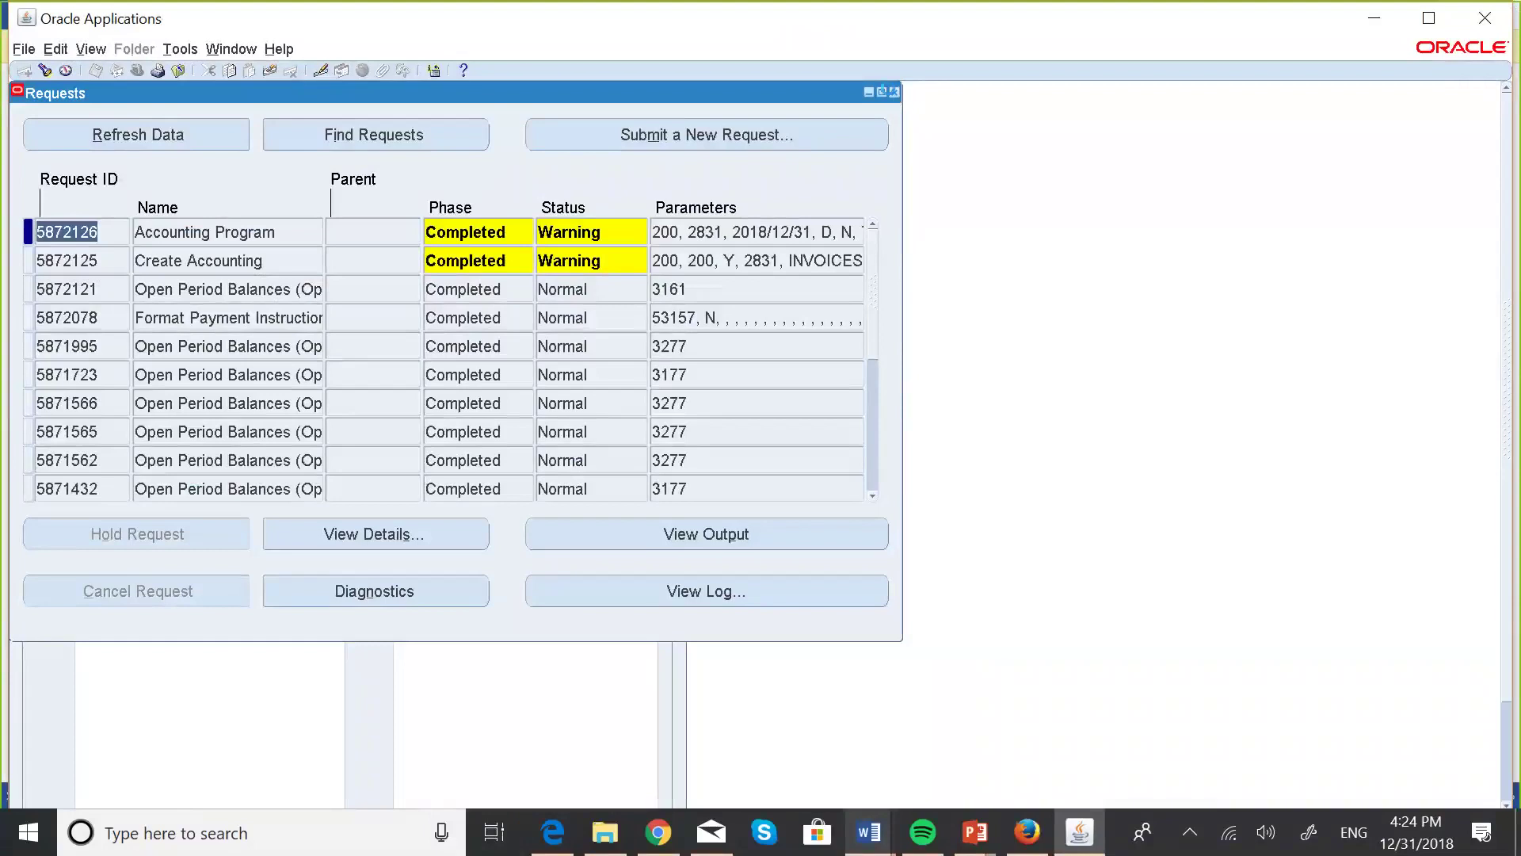
left_click(895, 93)
double_click(150, 299)
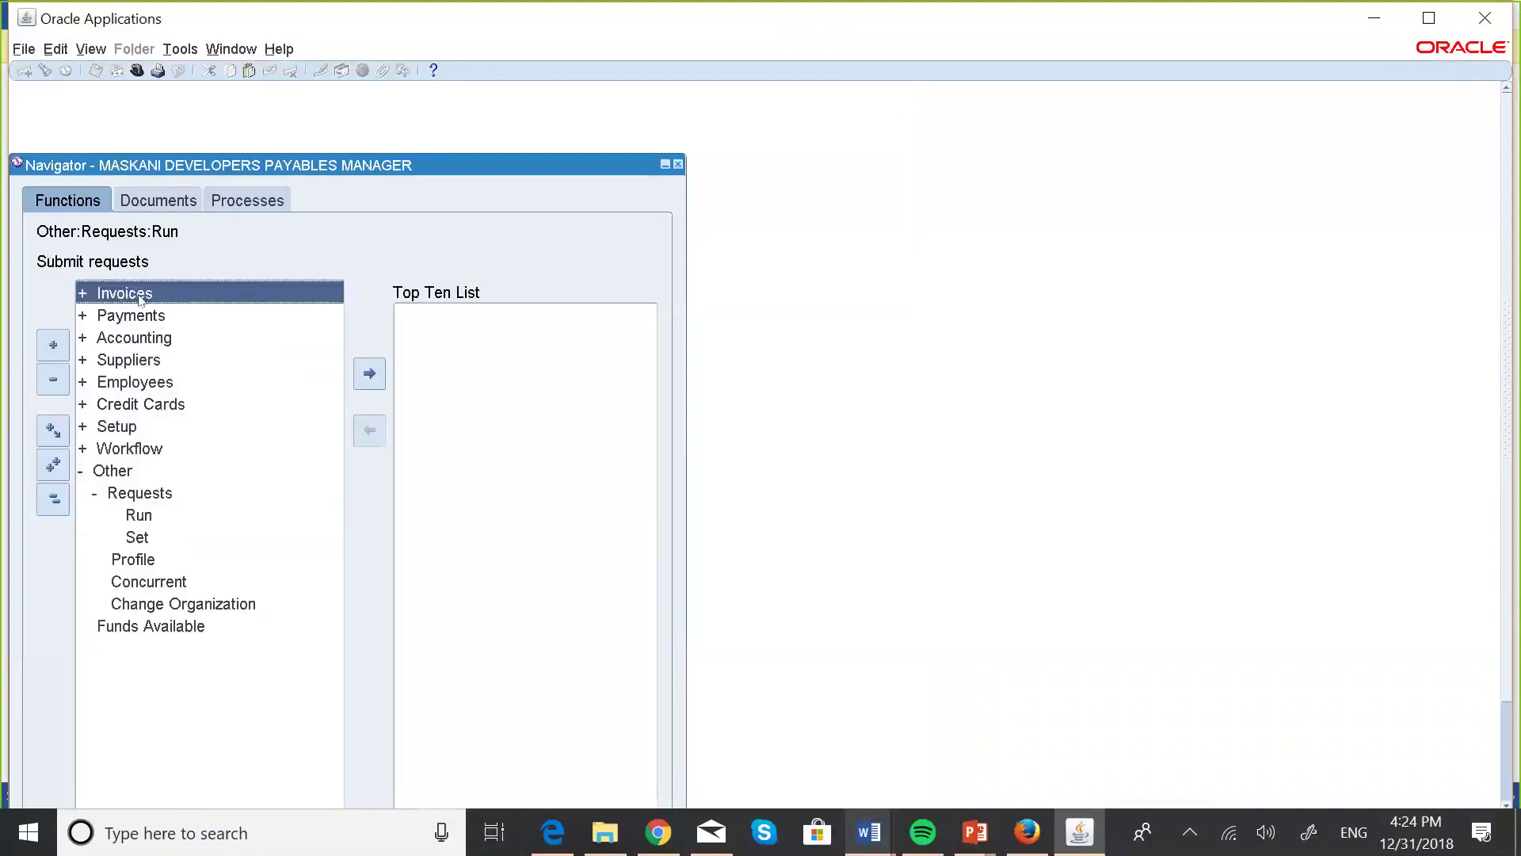
key("Return")
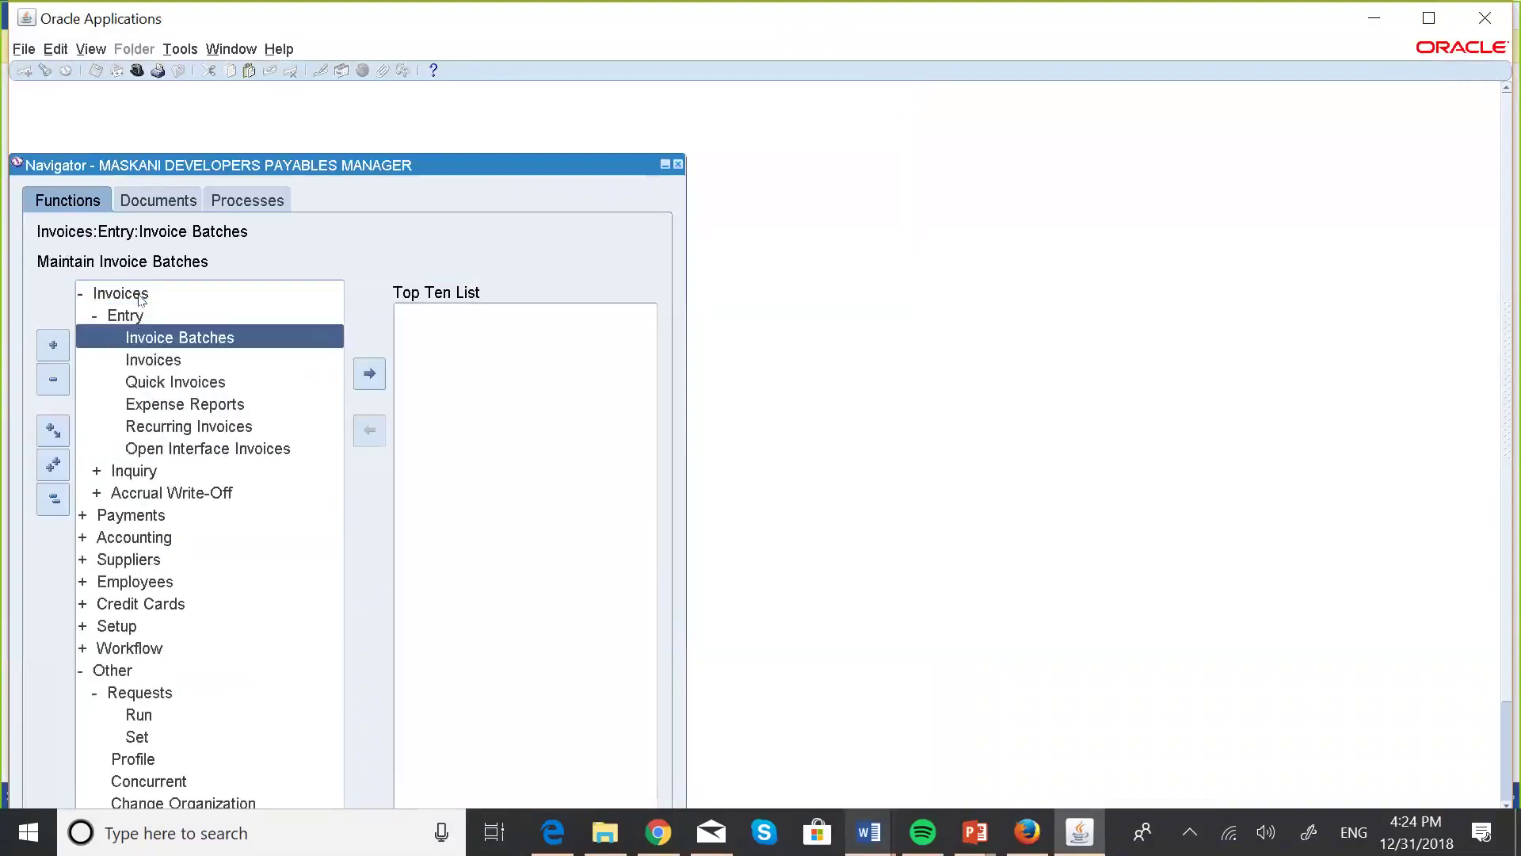
key("Return")
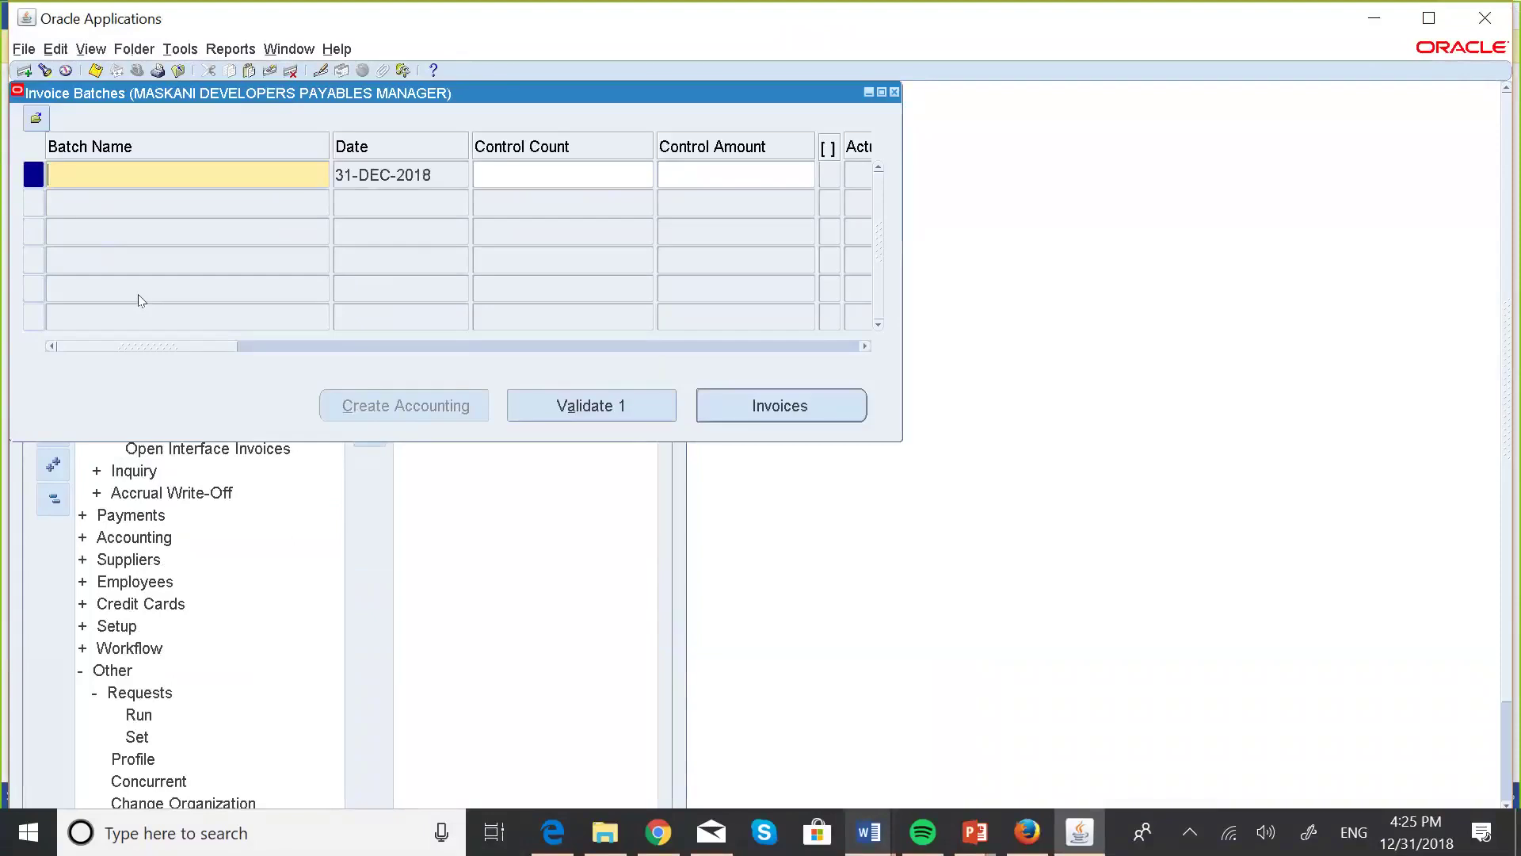
Query invoice batches with the name MASKA% and open the invoices of MASKANI TEST BATCH 4
key("F11")
key("Caps_Lock")
type("MASK")
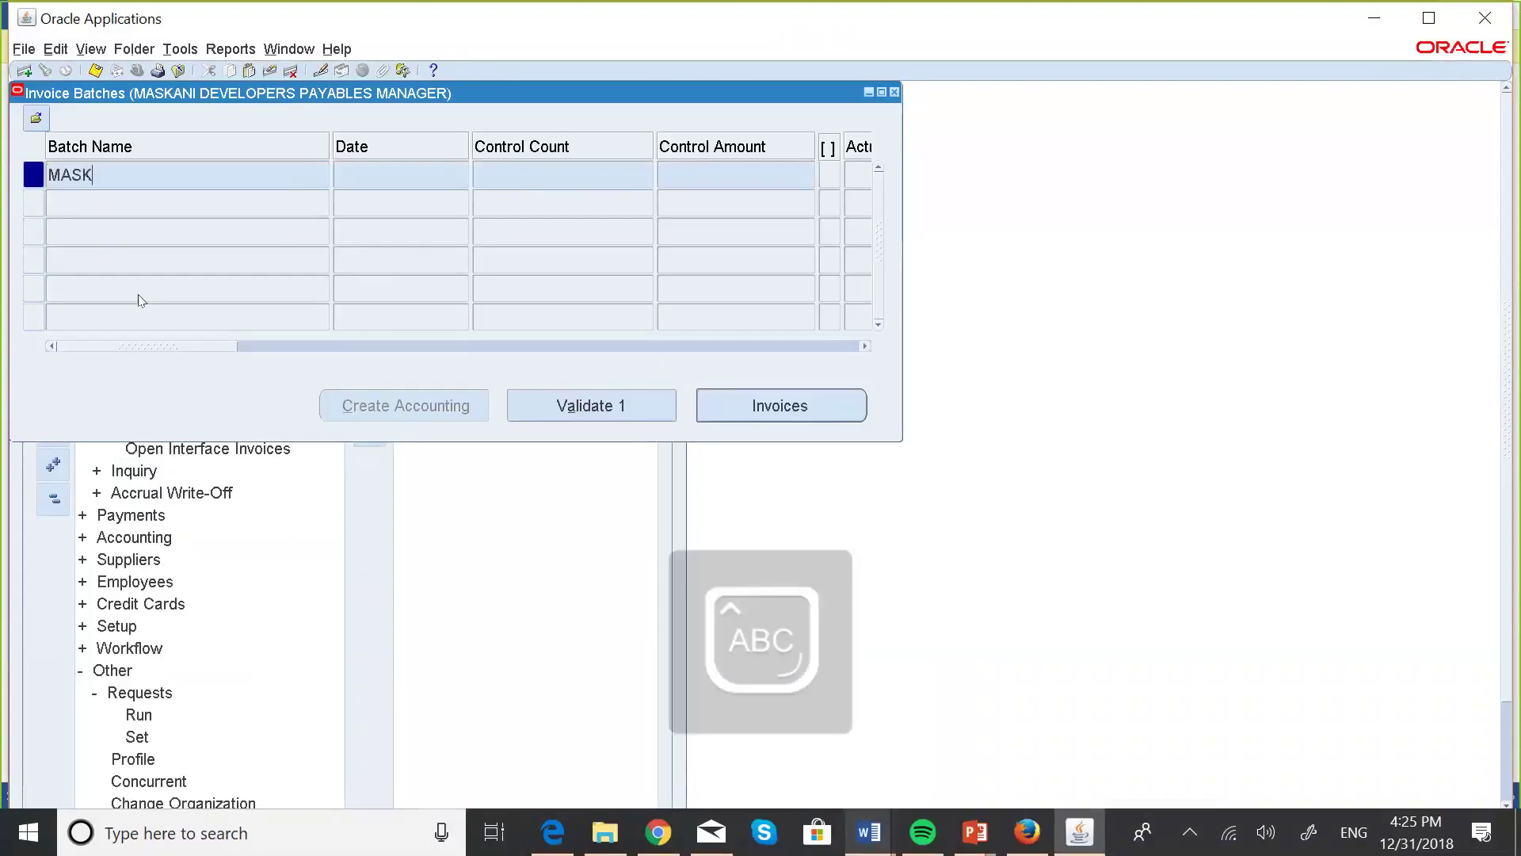
type("A%")
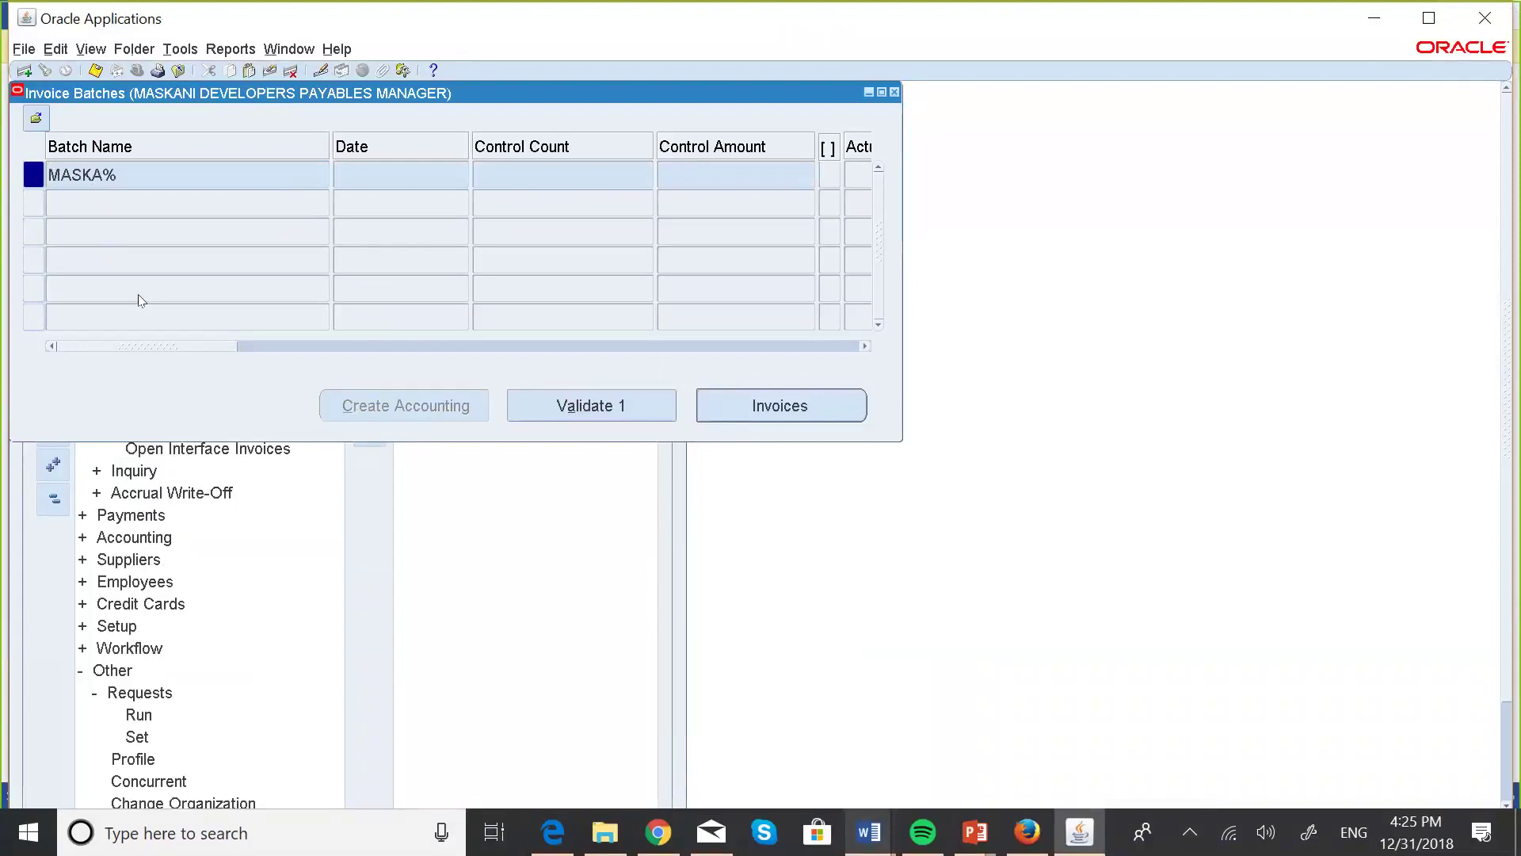
key("ctrl+F11")
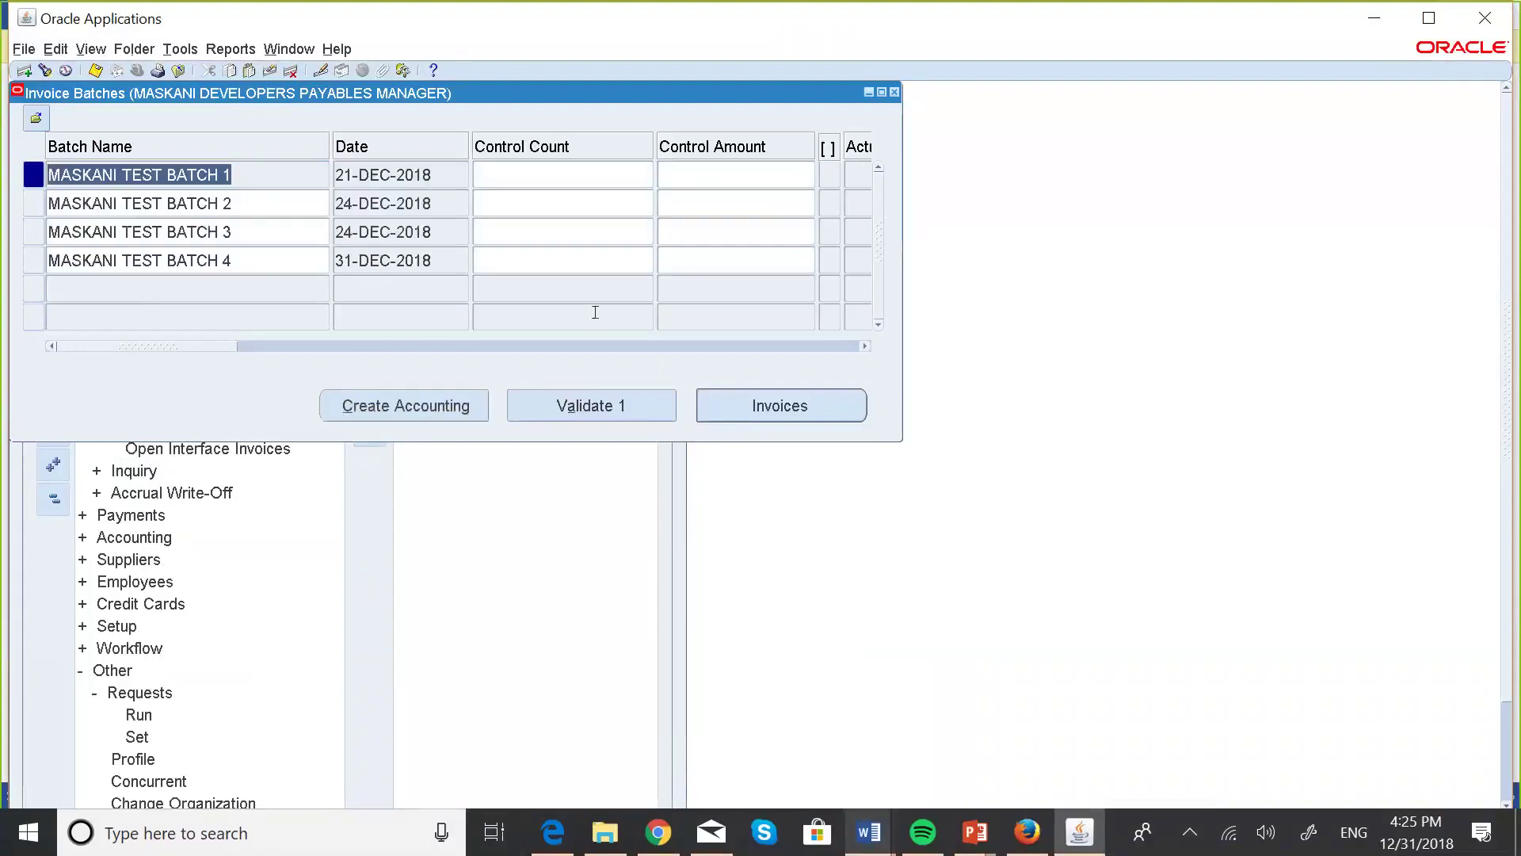
left_click(391, 266)
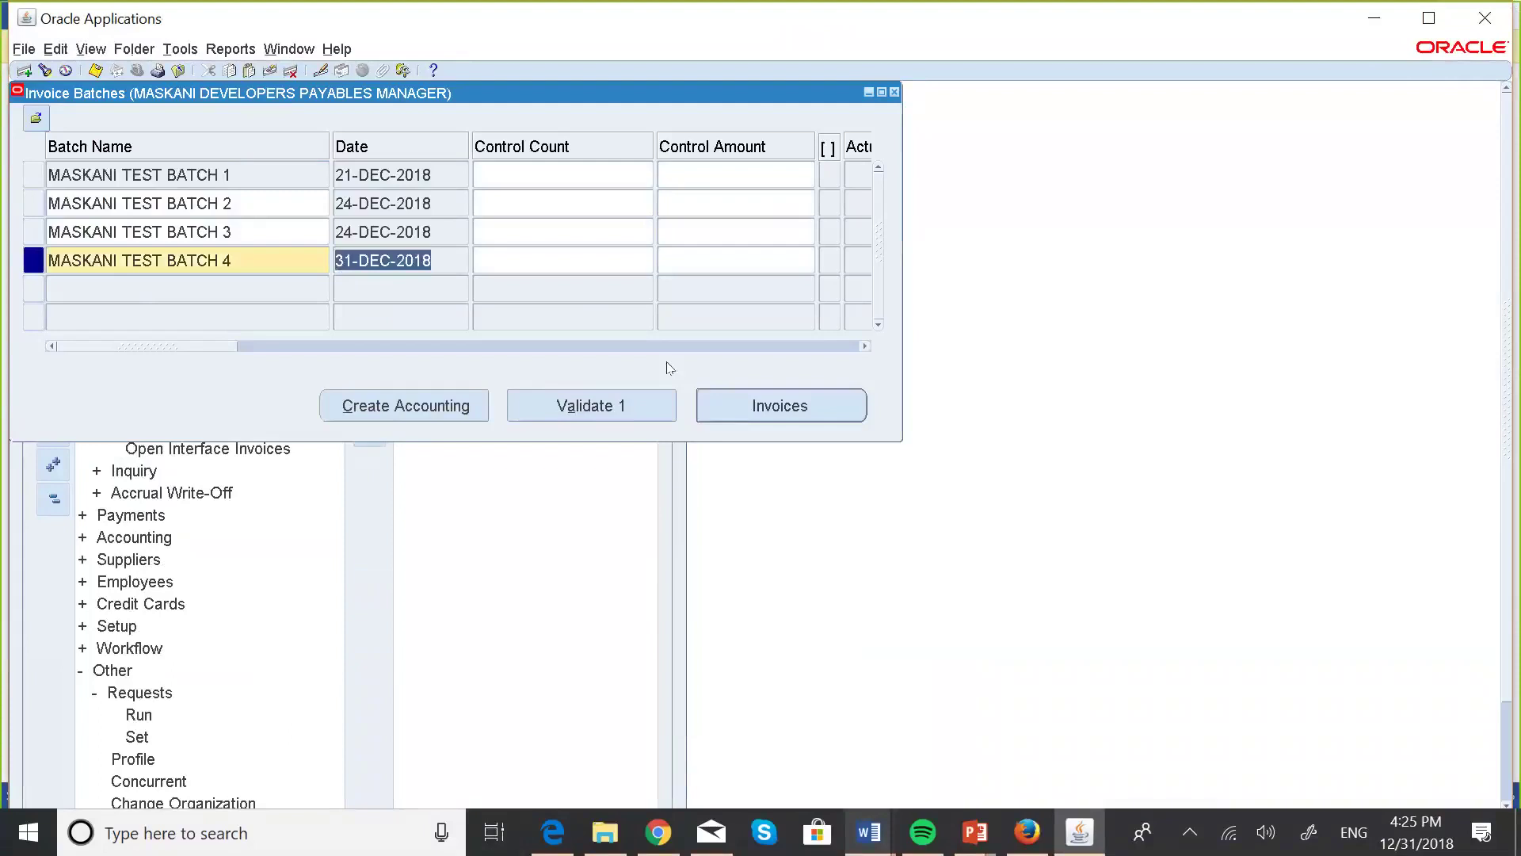
left_click(739, 400)
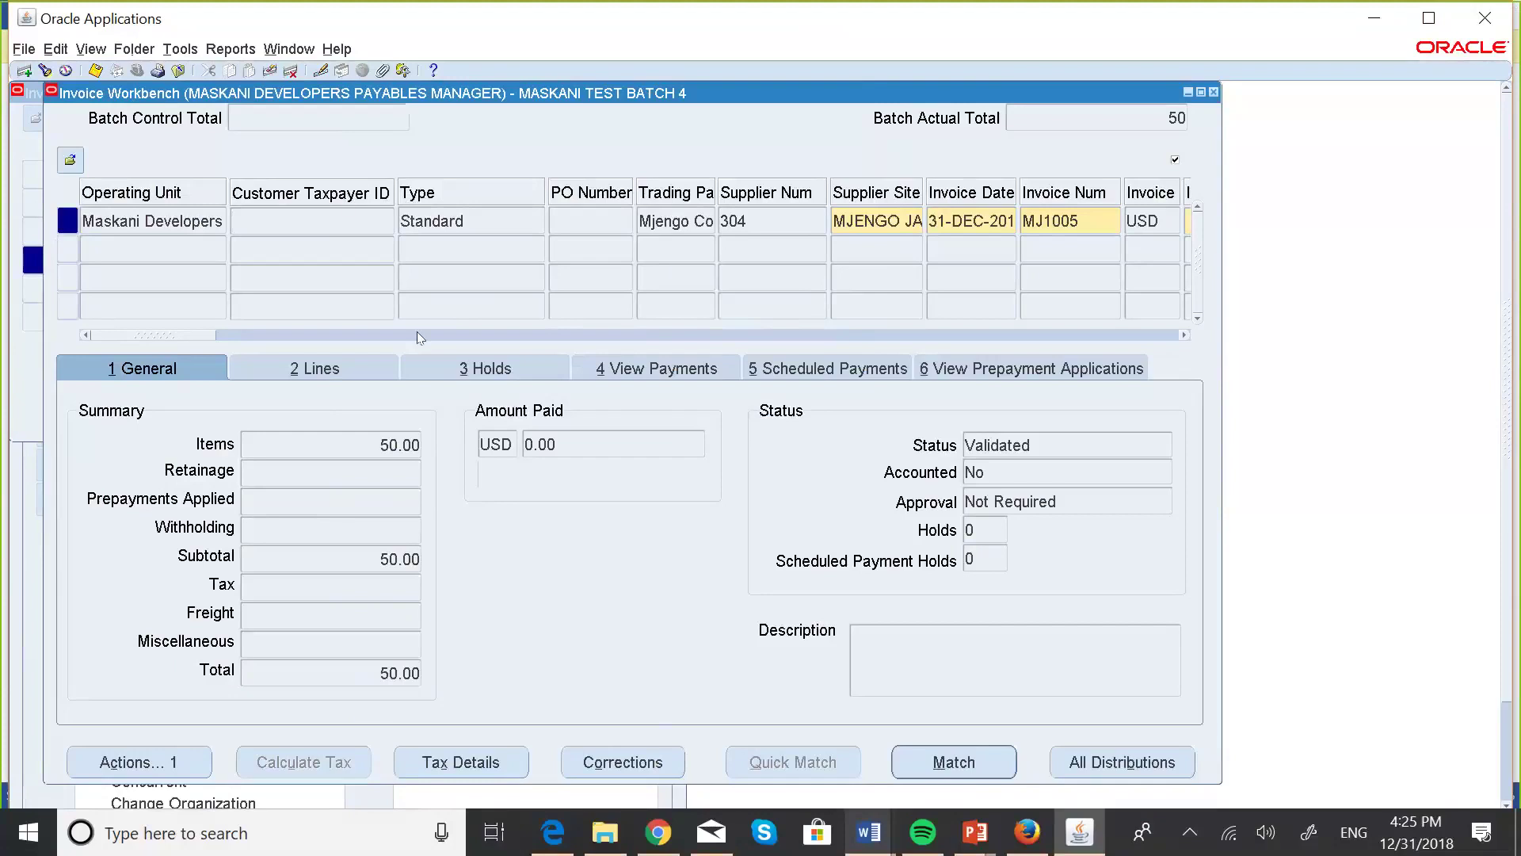
Try to delete the validated invoice MJ1005 from the batch
left_click(192, 223)
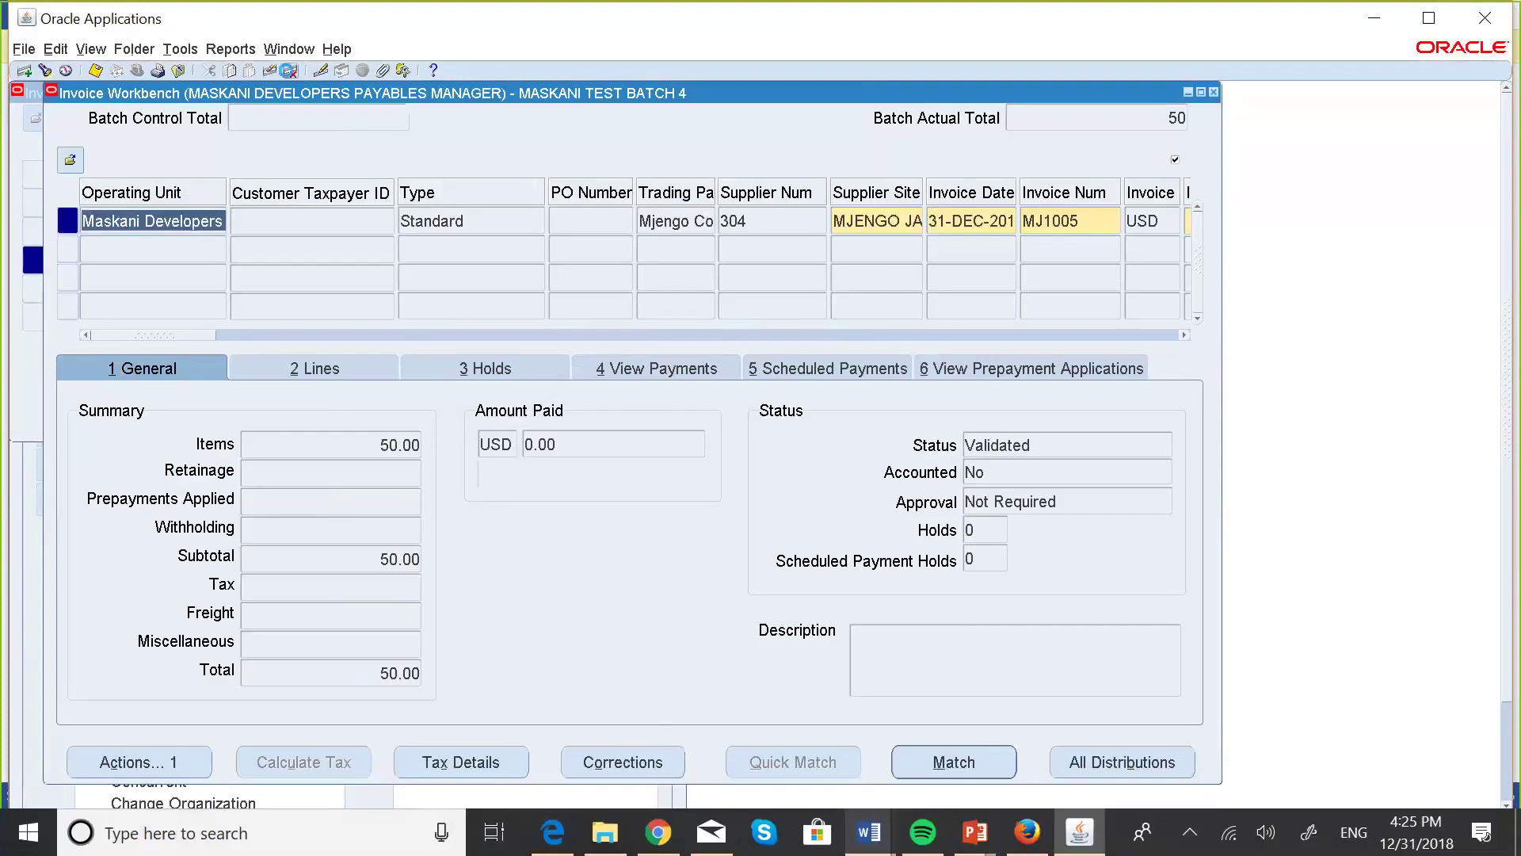
left_click(291, 72)
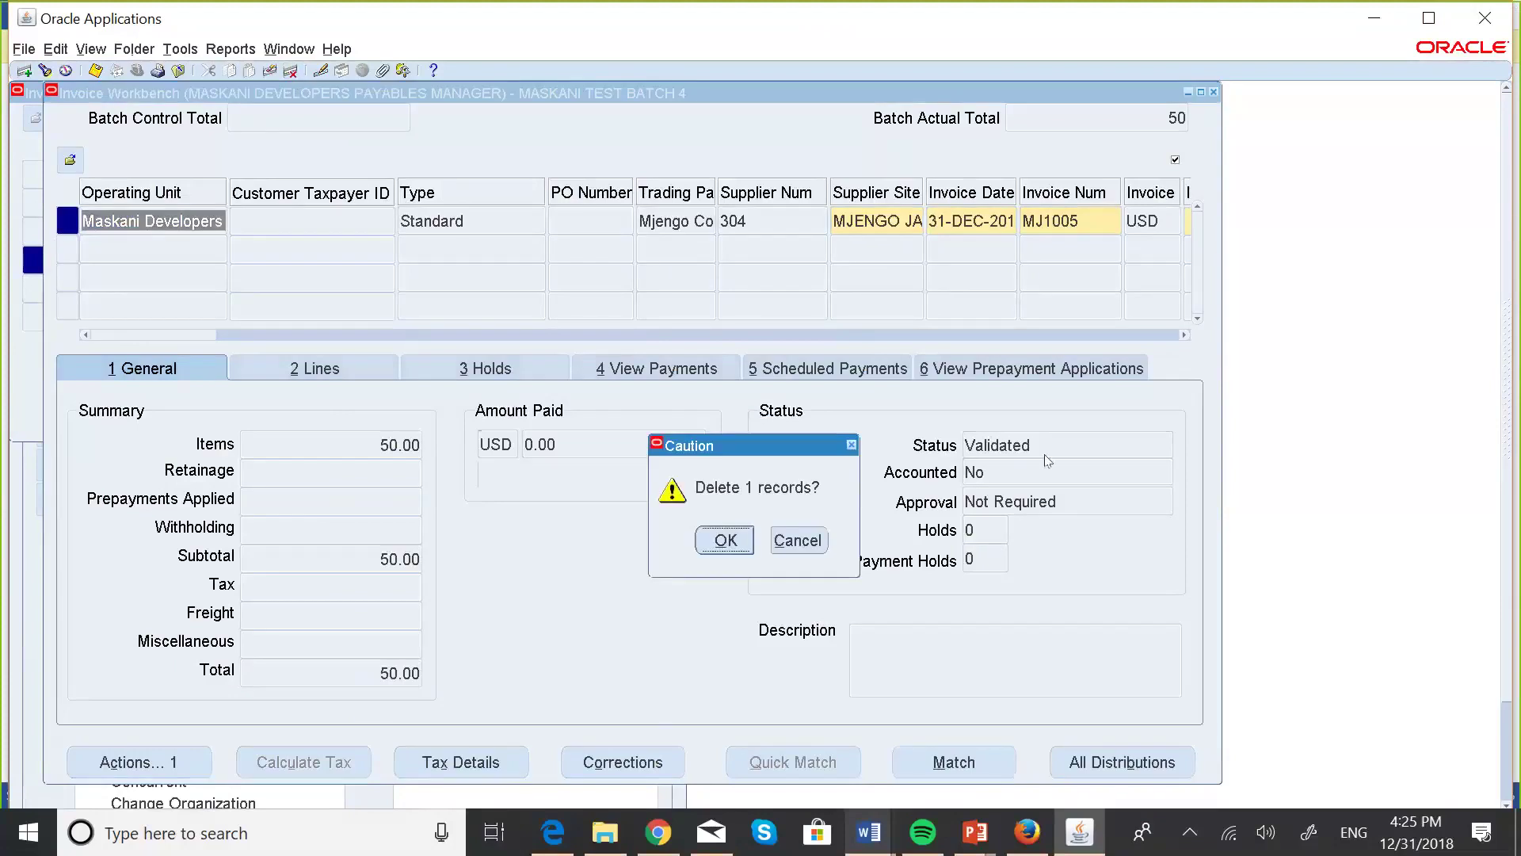
left_click(725, 539)
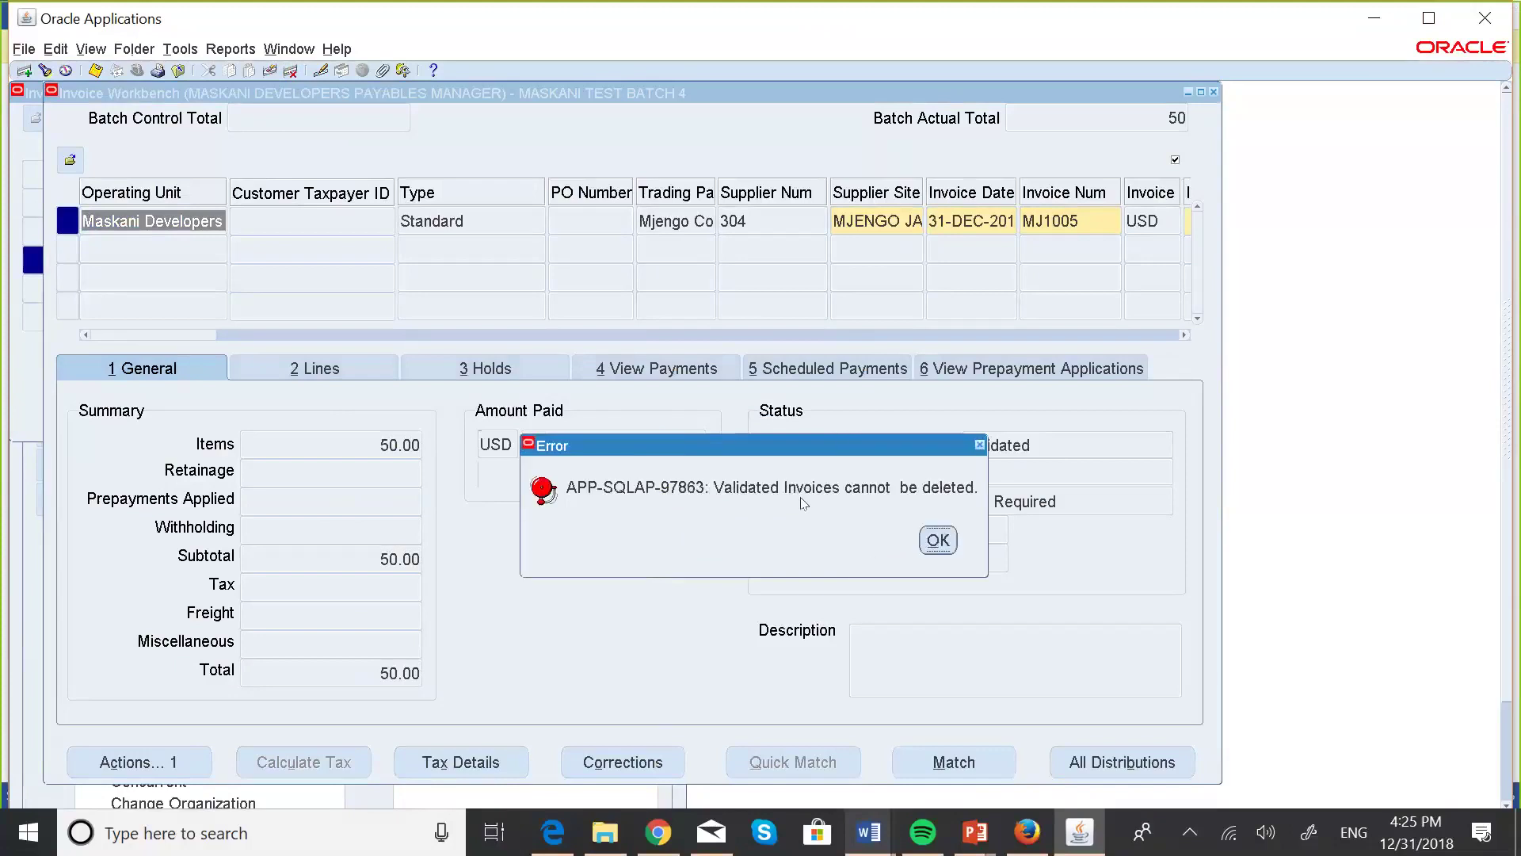
left_click(942, 542)
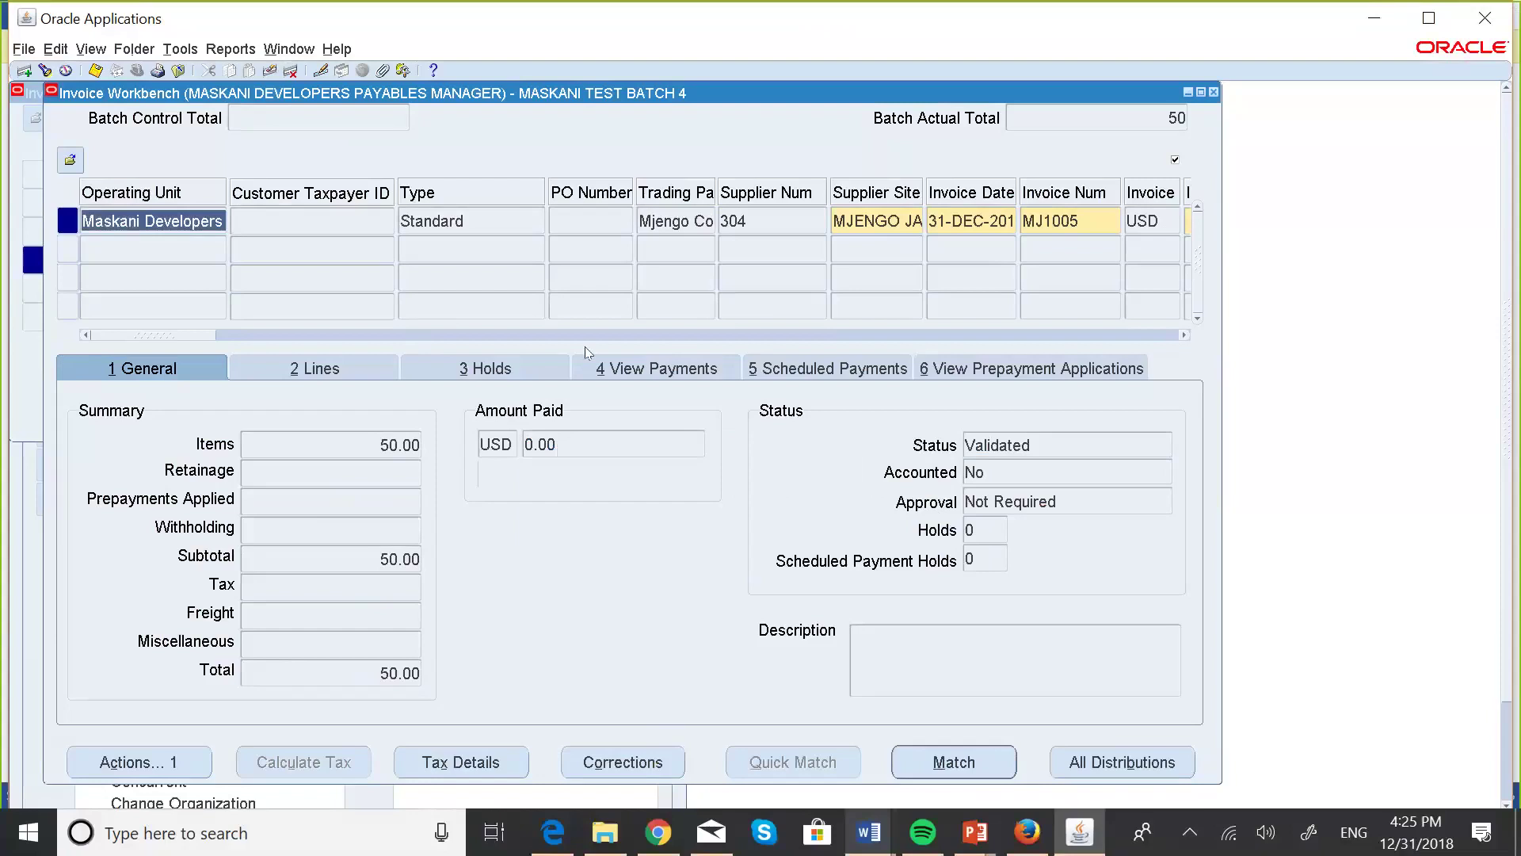
Examine the scheduled payments and the payments made for invoice MJ1005
left_click(820, 382)
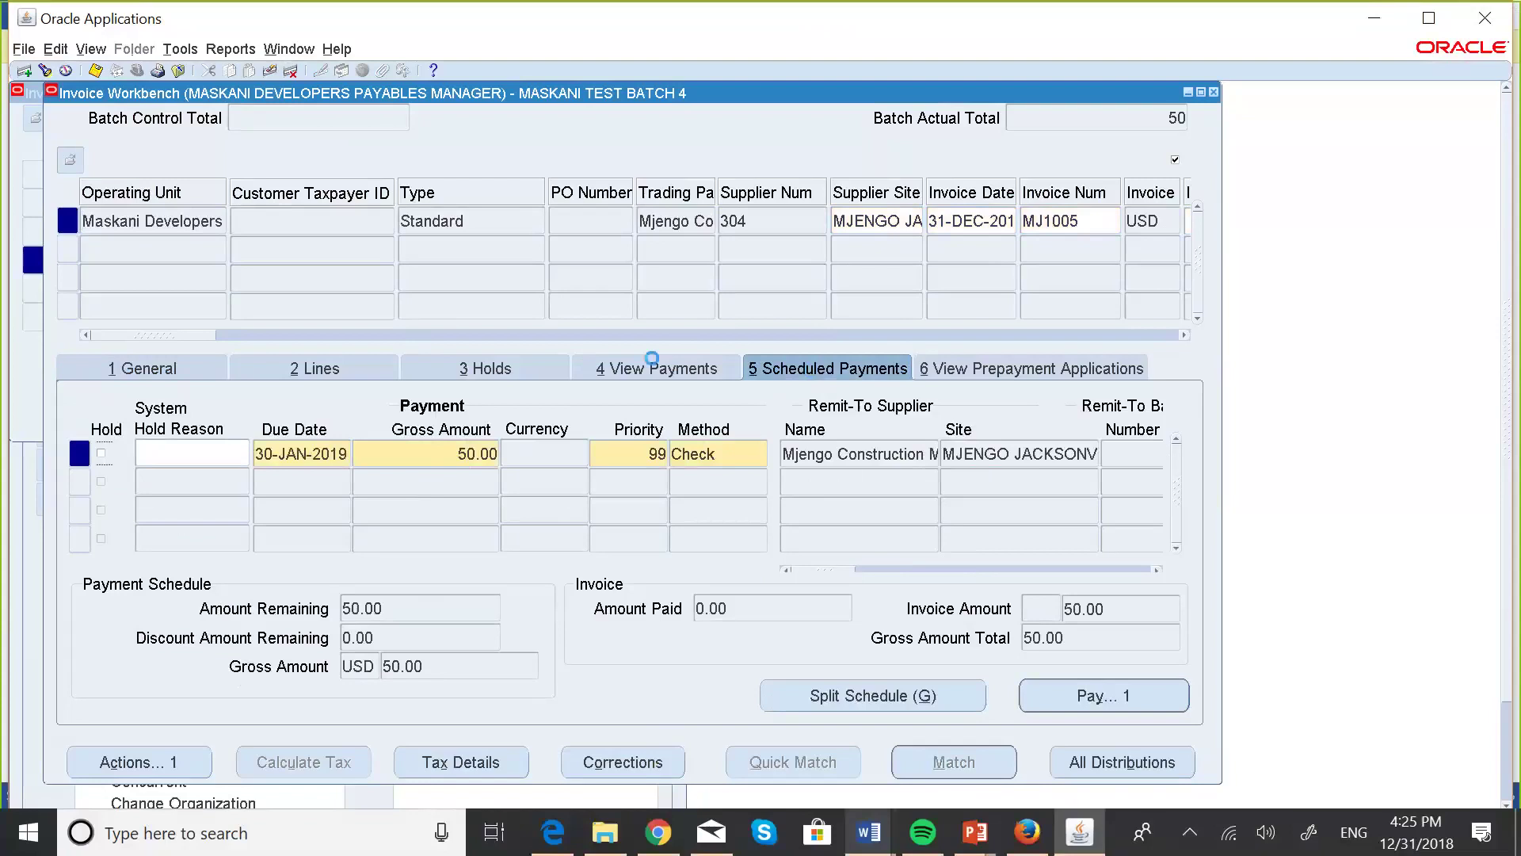
left_click(661, 371)
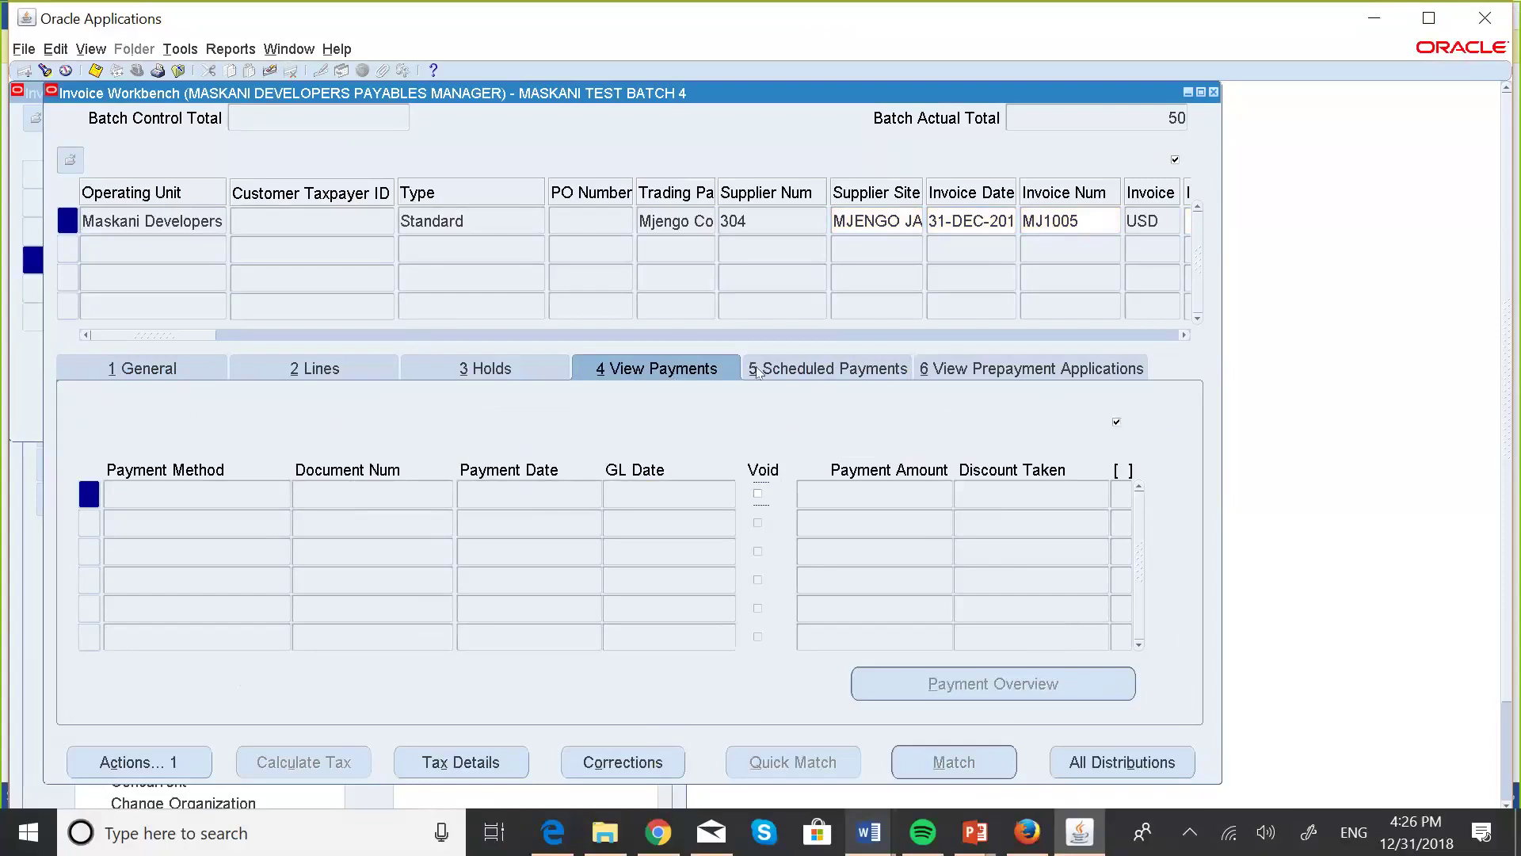
left_click(814, 364)
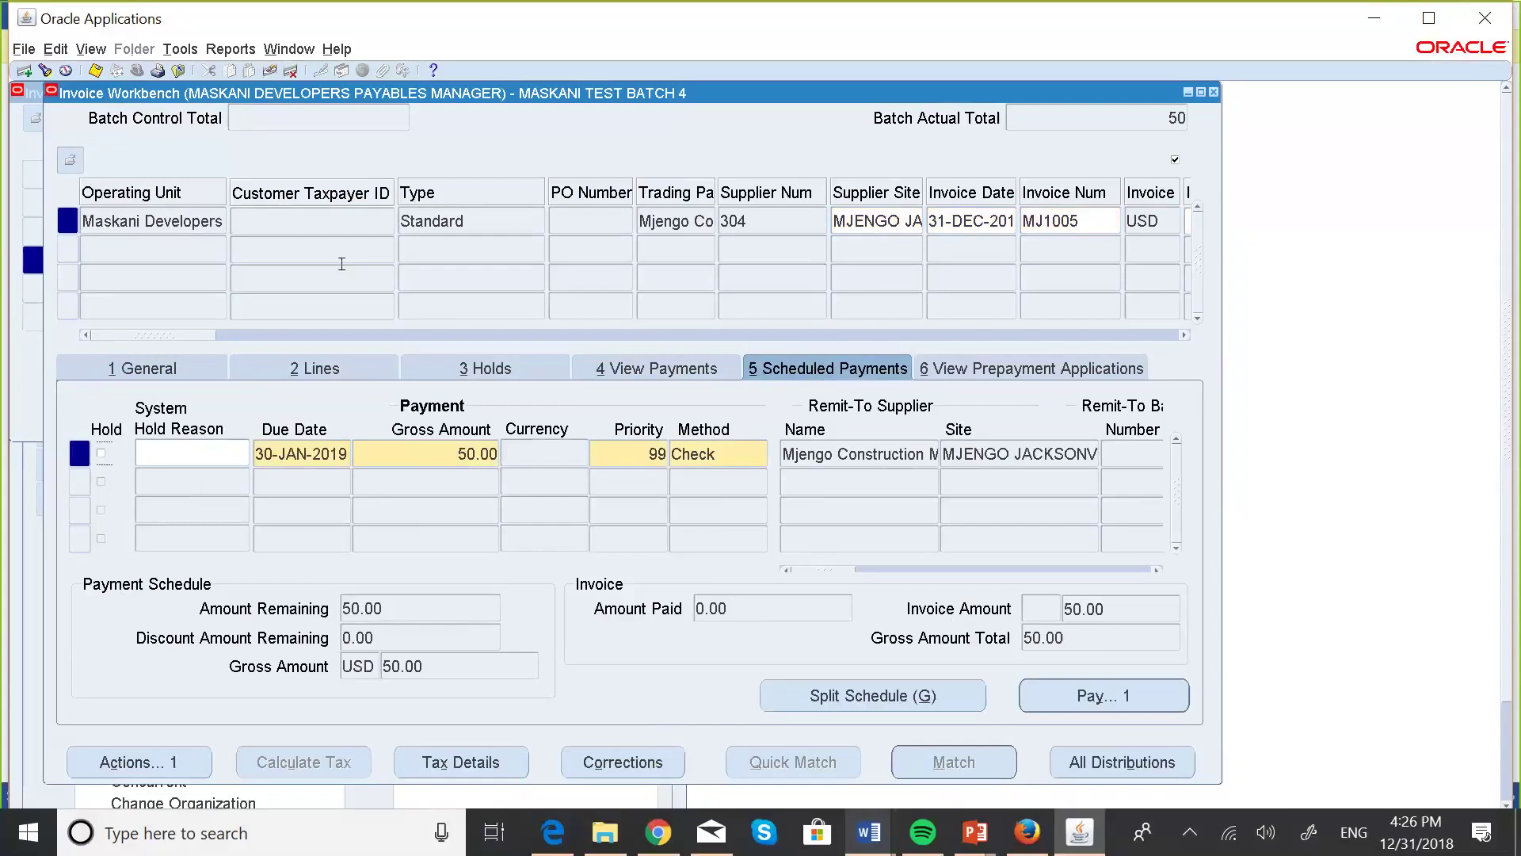
Cancel the validated invoice MJ1005 through the invoice actions and accept the cancellation
left_click(162, 371)
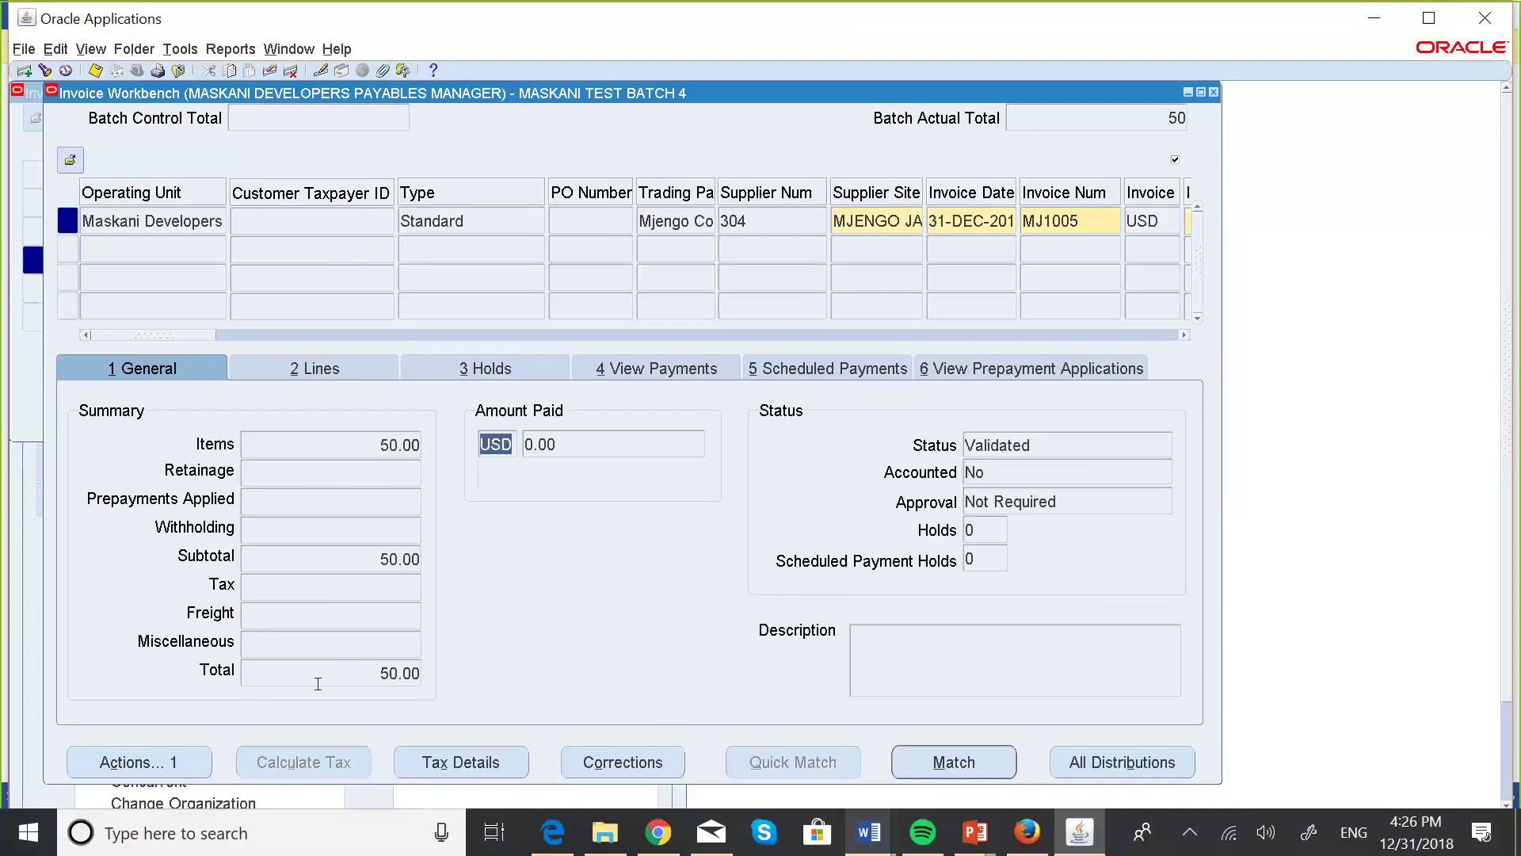
left_click(159, 767)
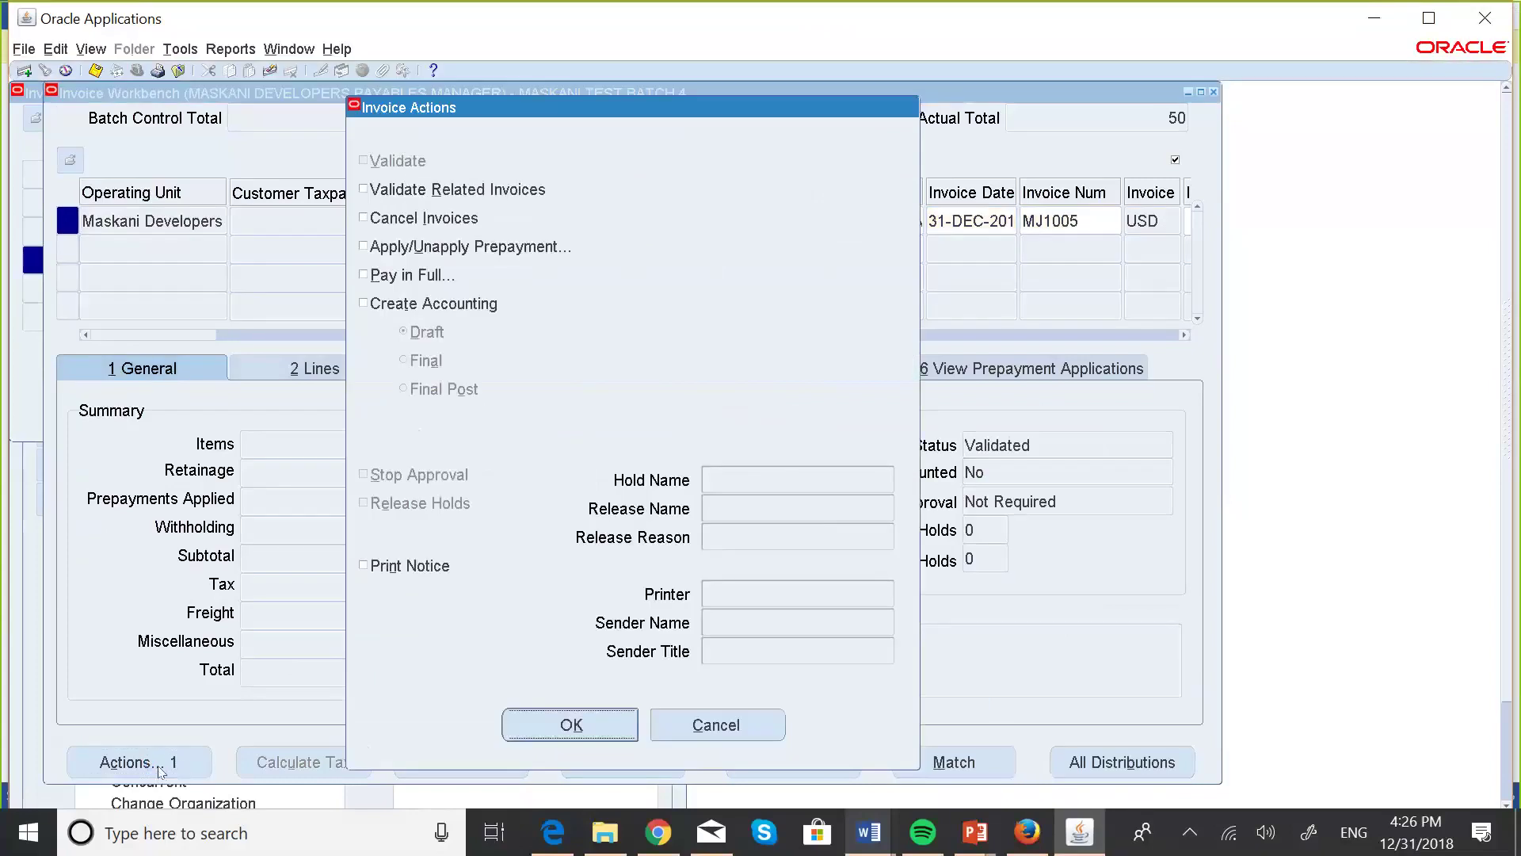
left_click(363, 219)
left_click(591, 720)
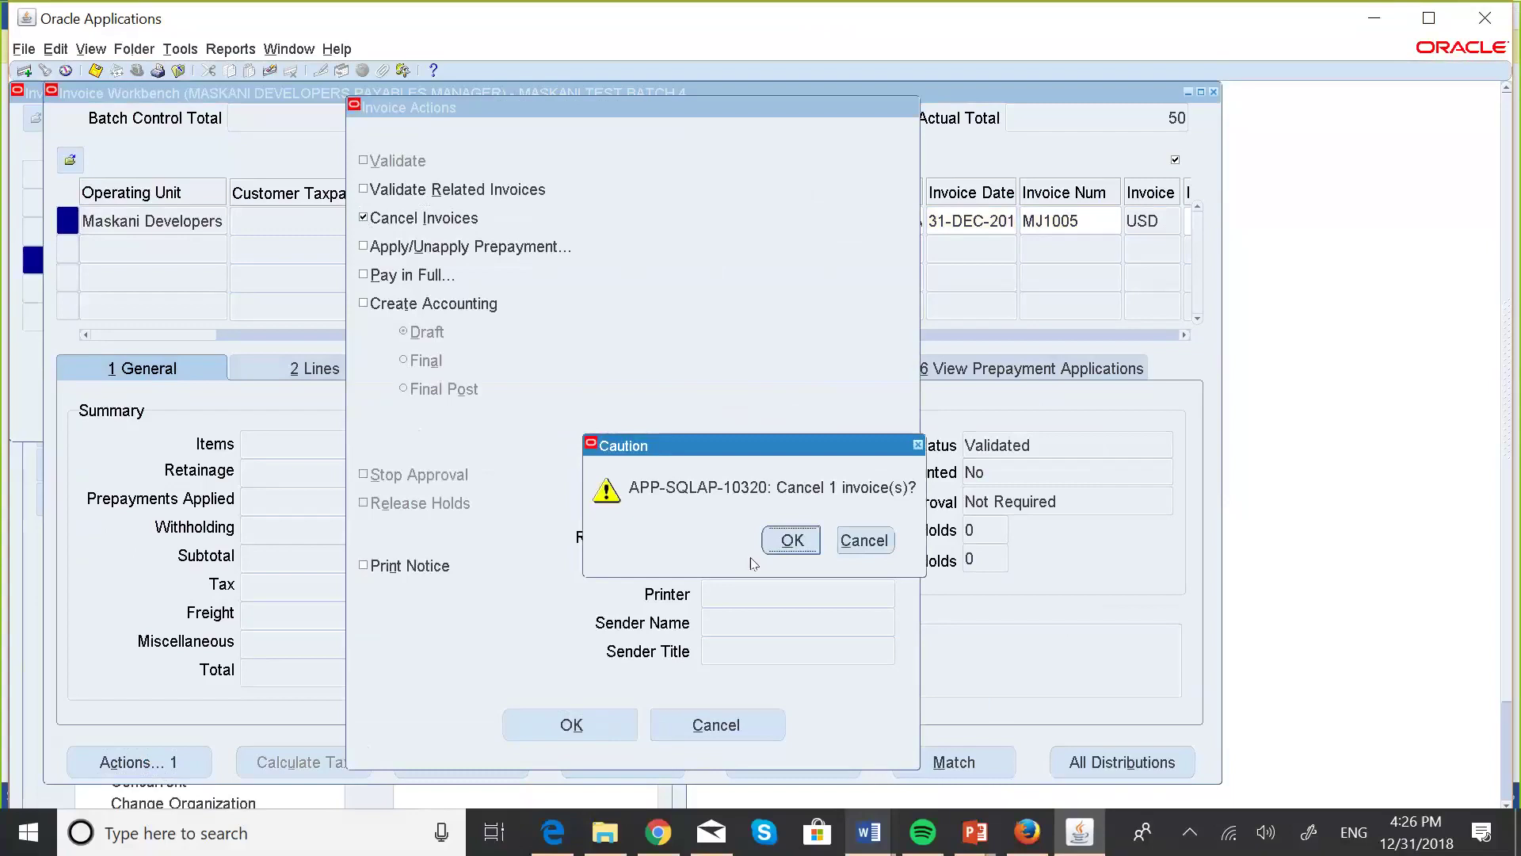
left_click(791, 539)
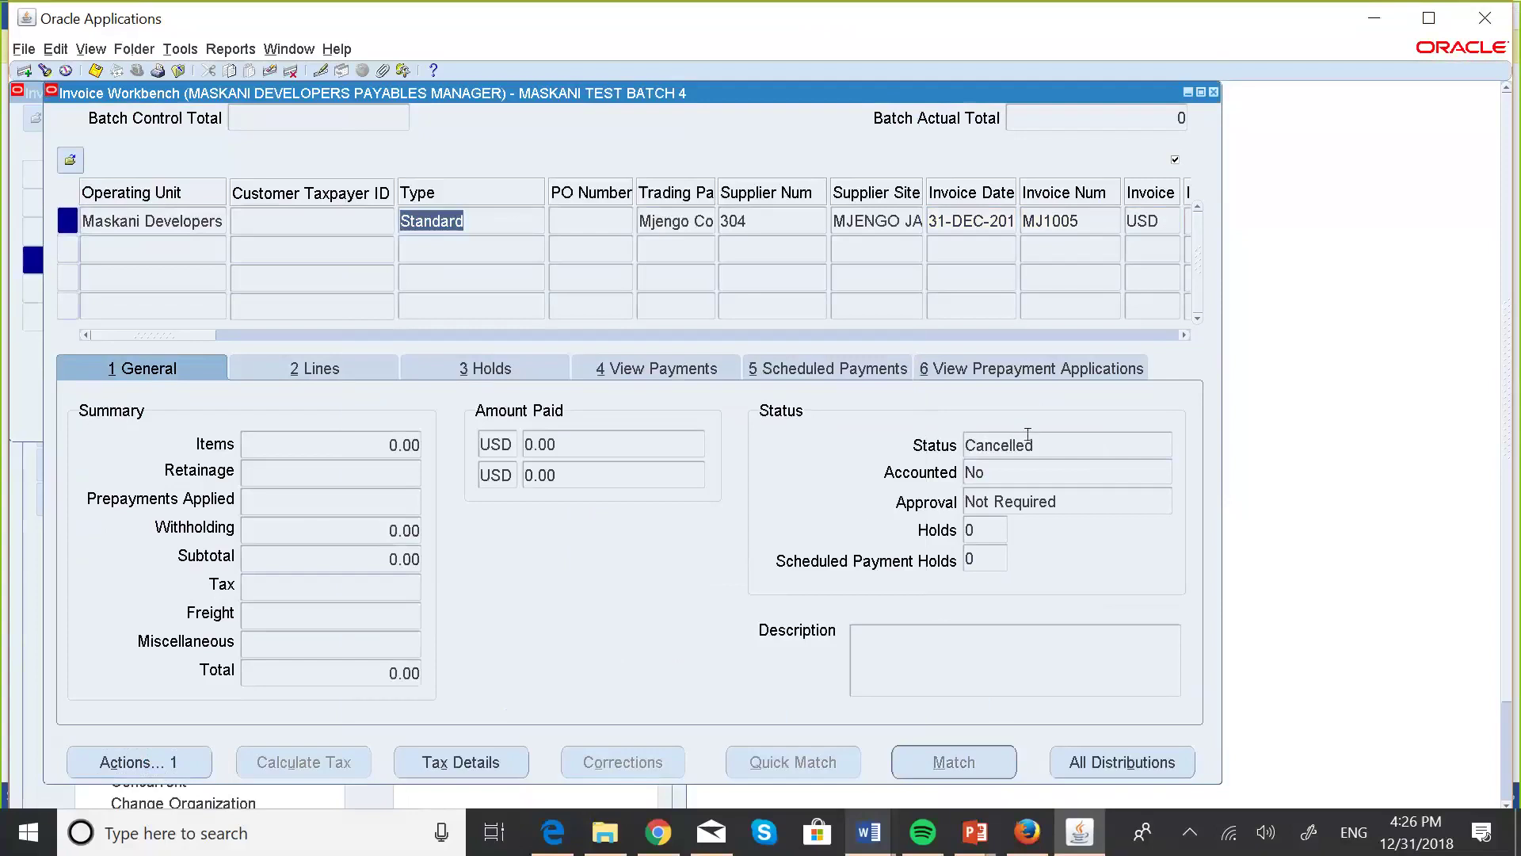
Examine the general summary, the lines and the line 1 distributions of cancelled invoice MJ1005
left_click(354, 365)
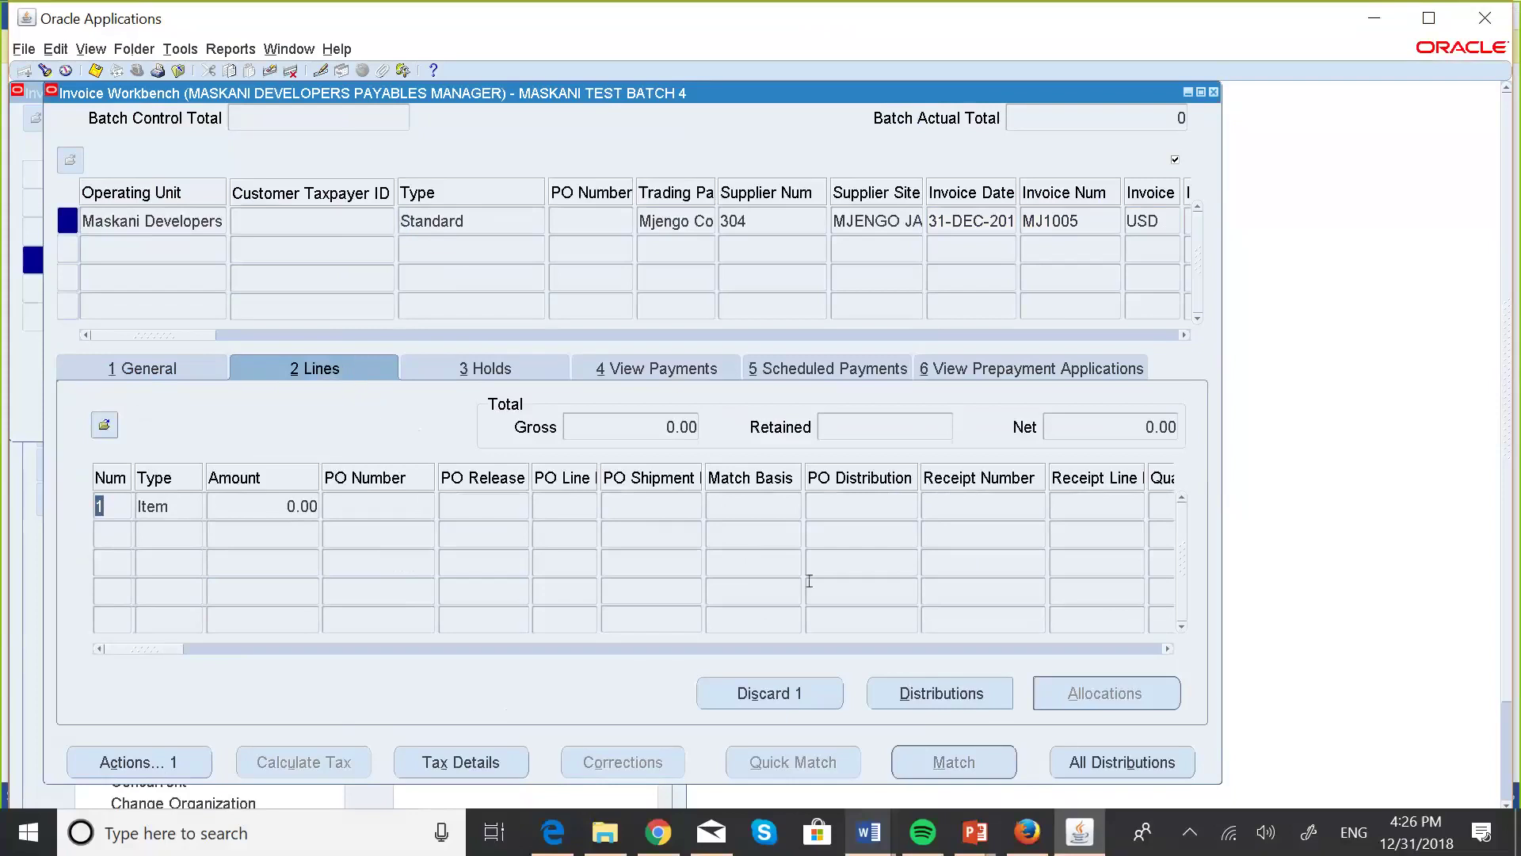
left_click(174, 370)
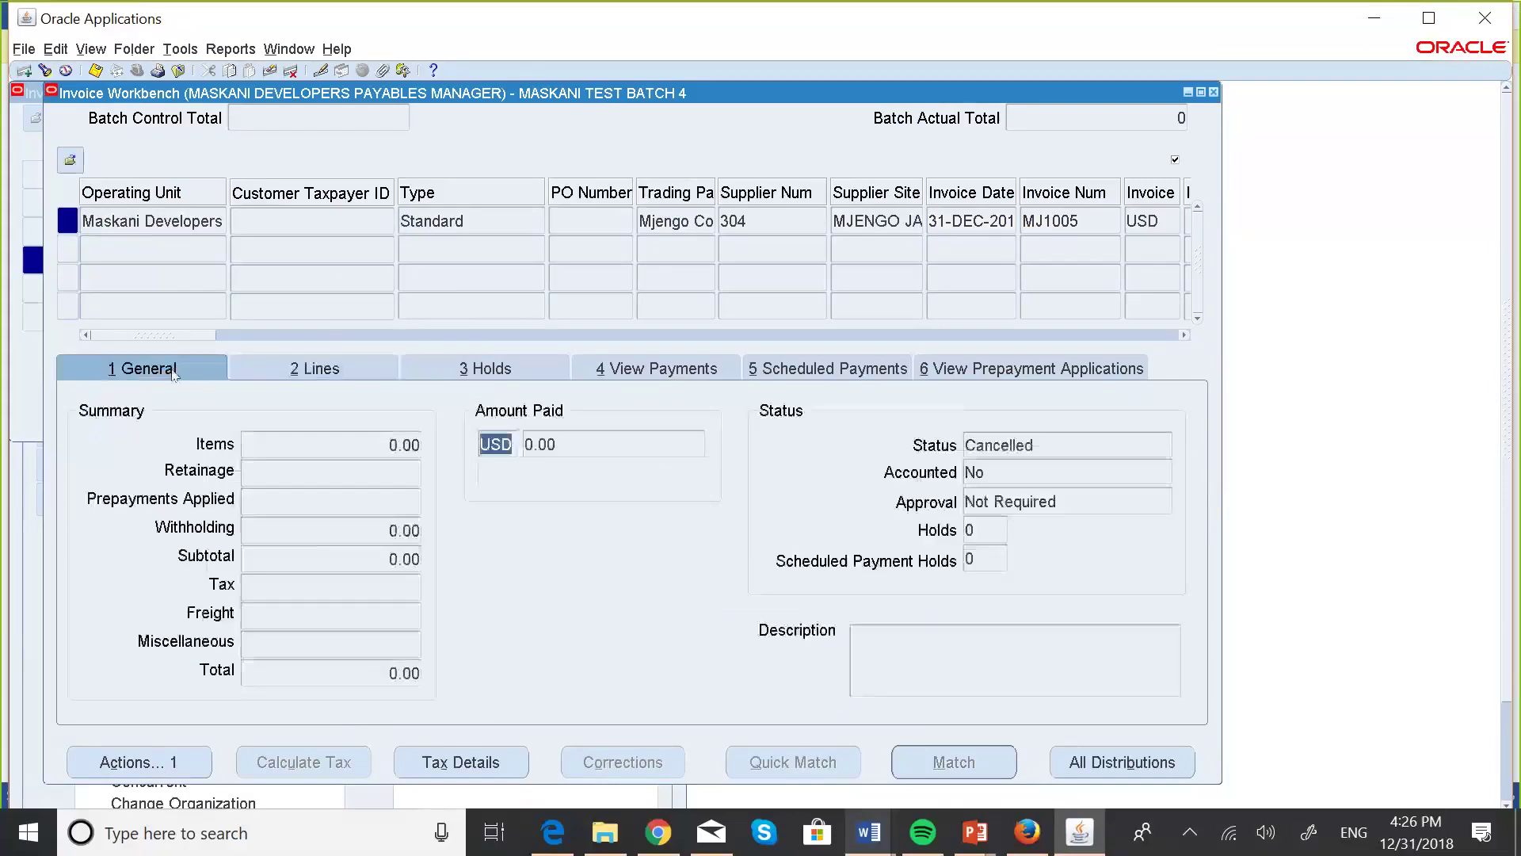
left_click(363, 375)
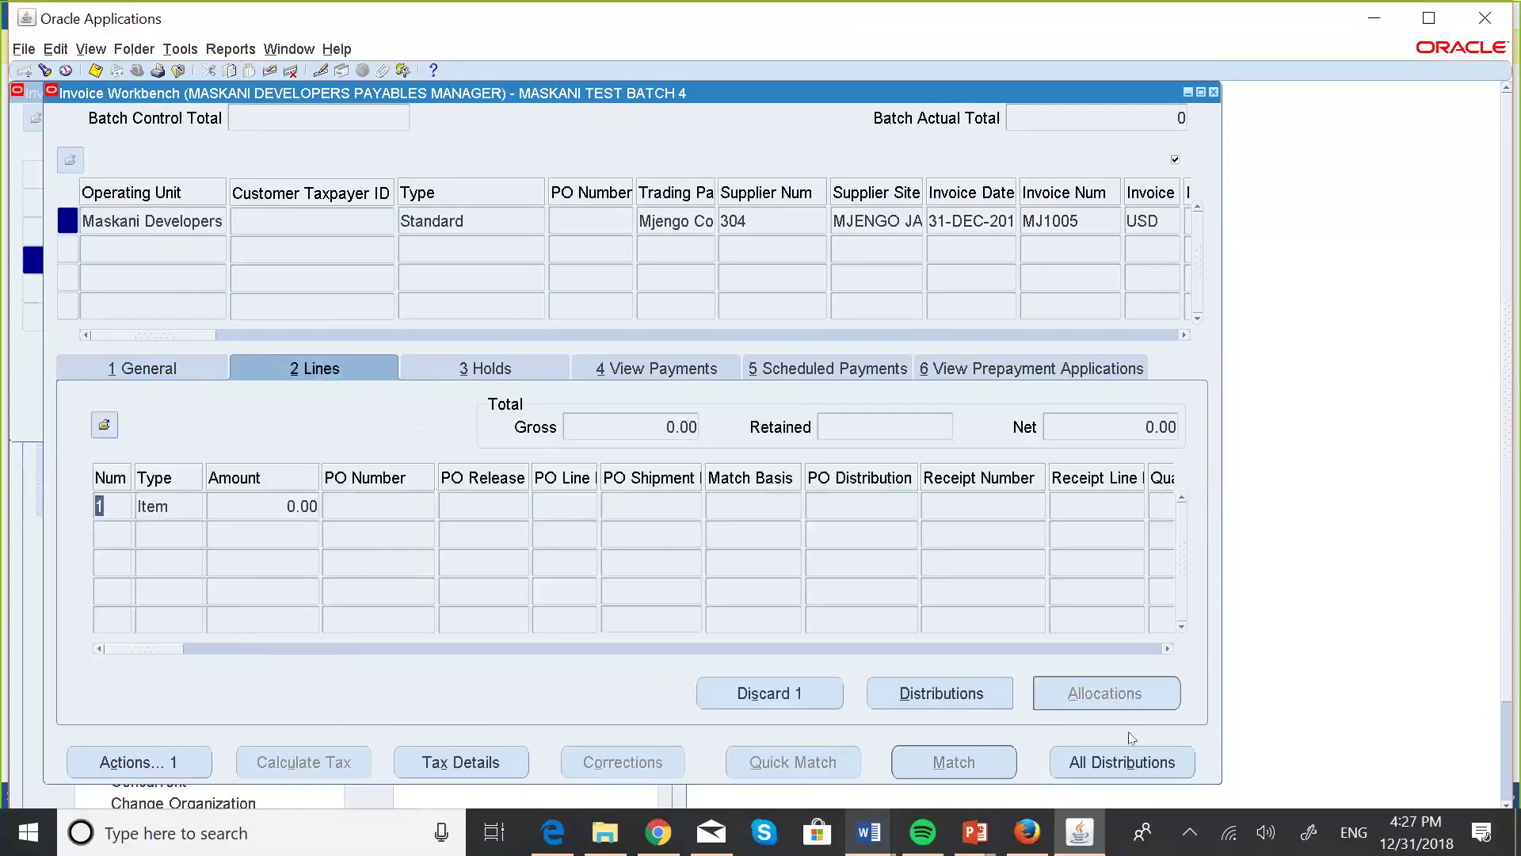
left_click(966, 679)
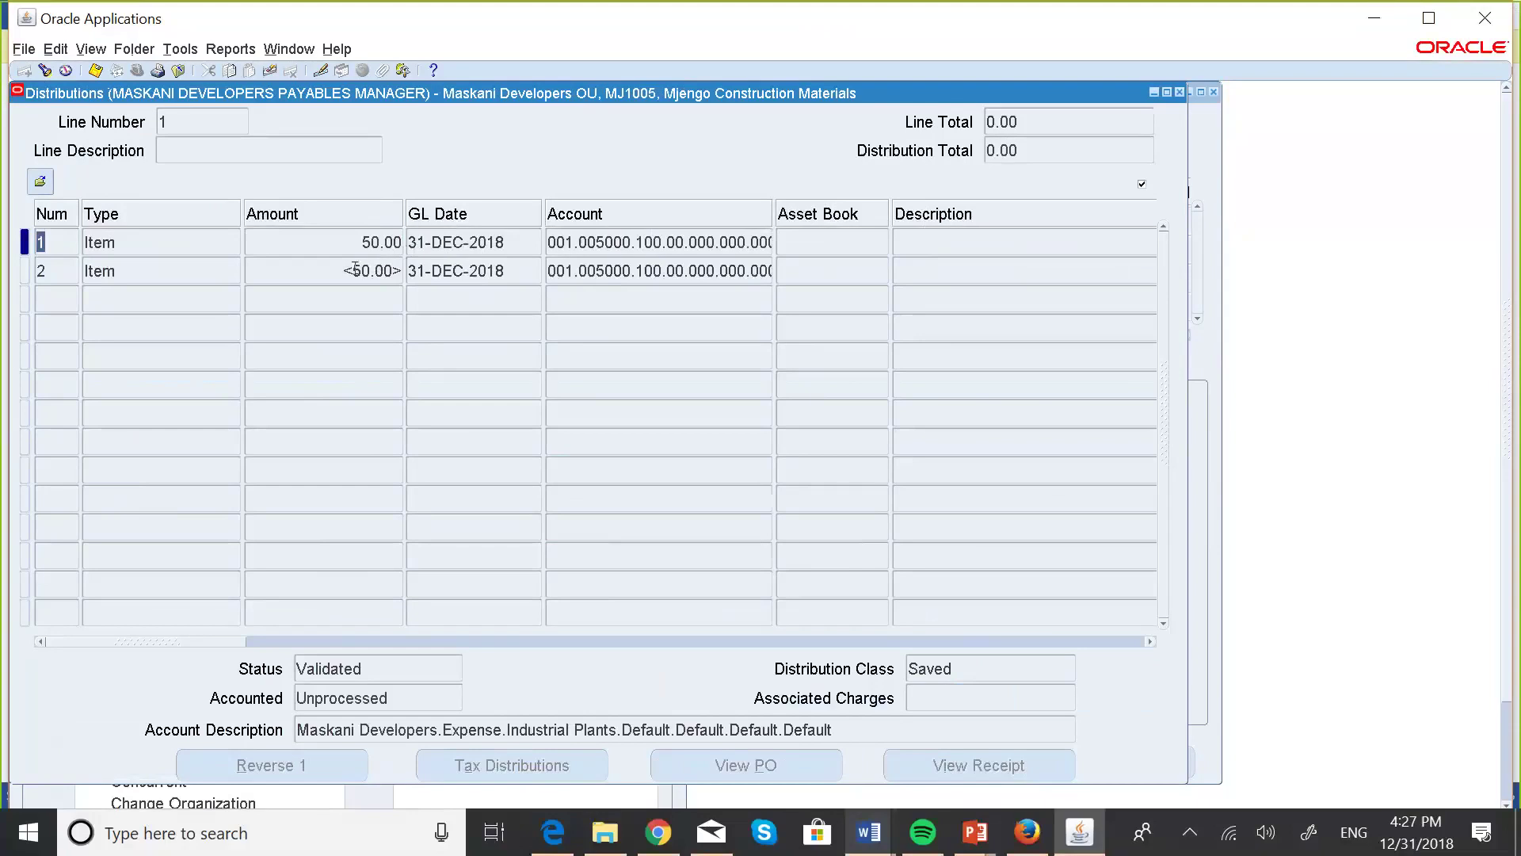
left_click(1180, 93)
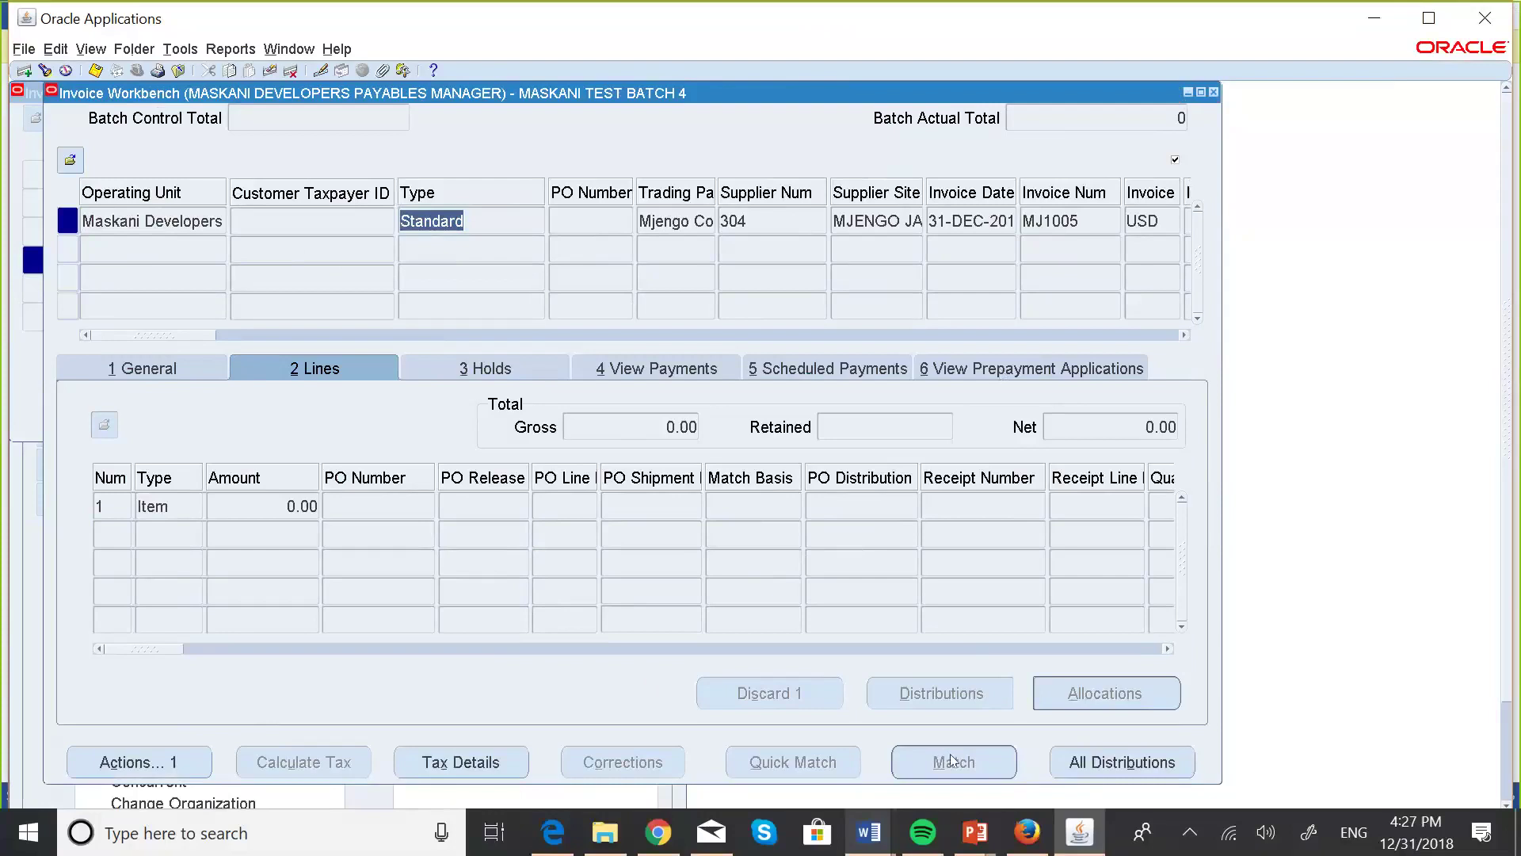
Switch to the Create_Accounting_311218 report in Word, review the journal entry for MJ1005, and return to Oracle Applications
mouse_move(867, 829)
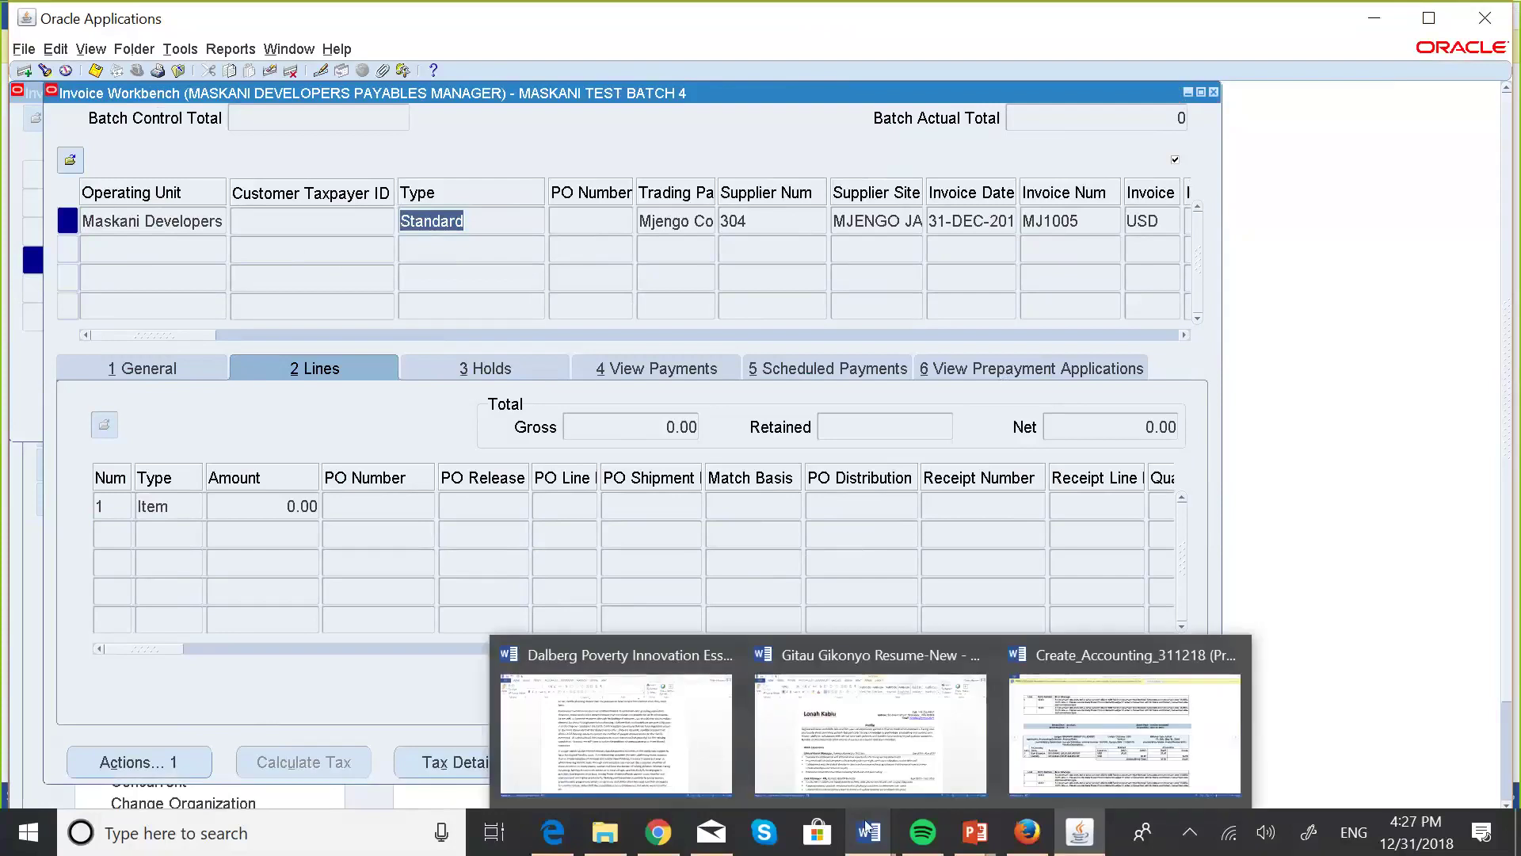
left_click(1082, 721)
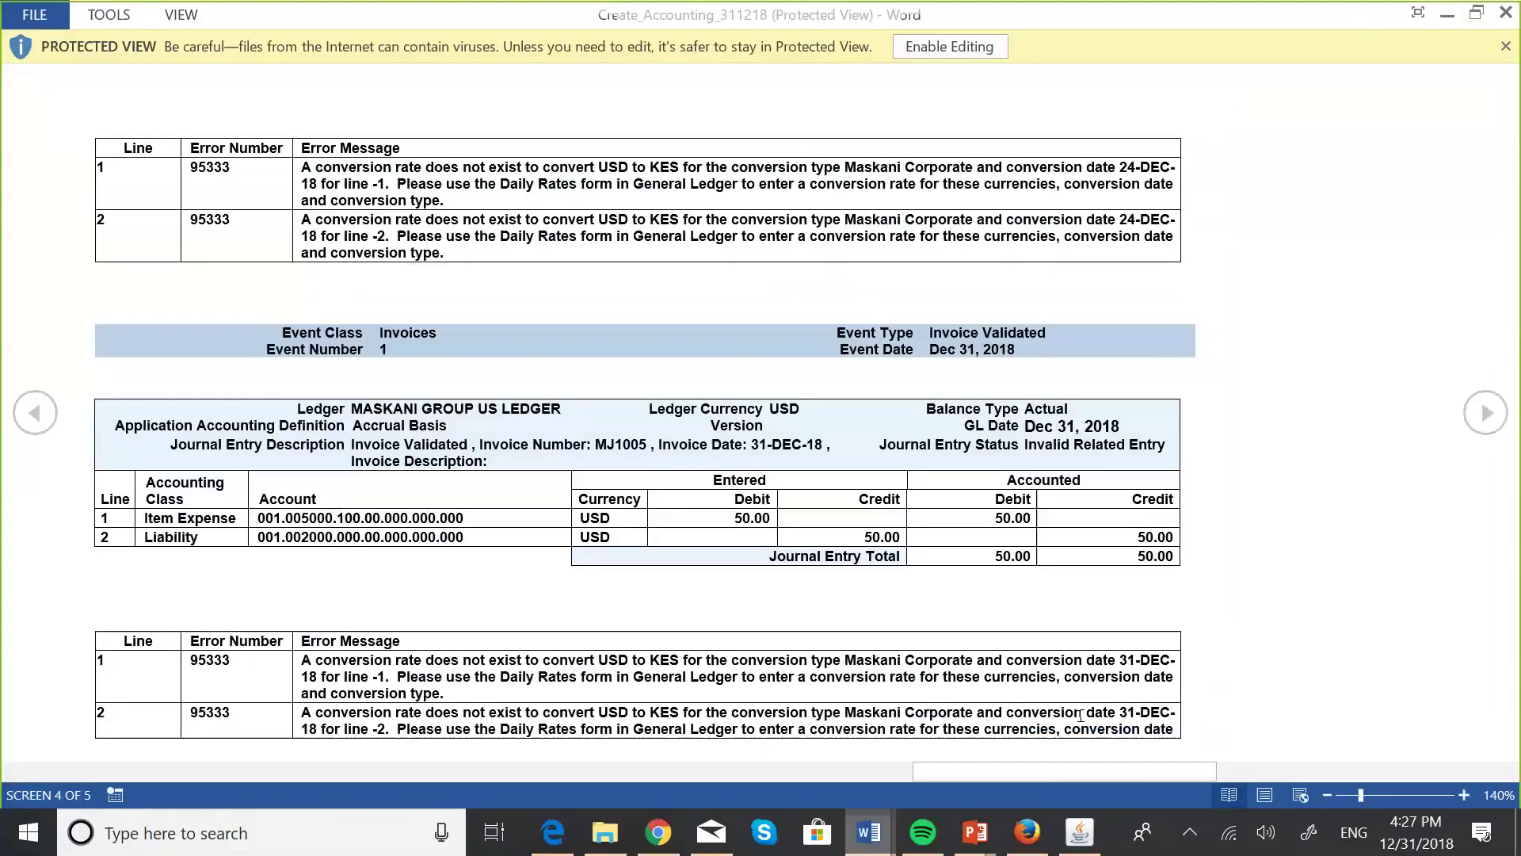
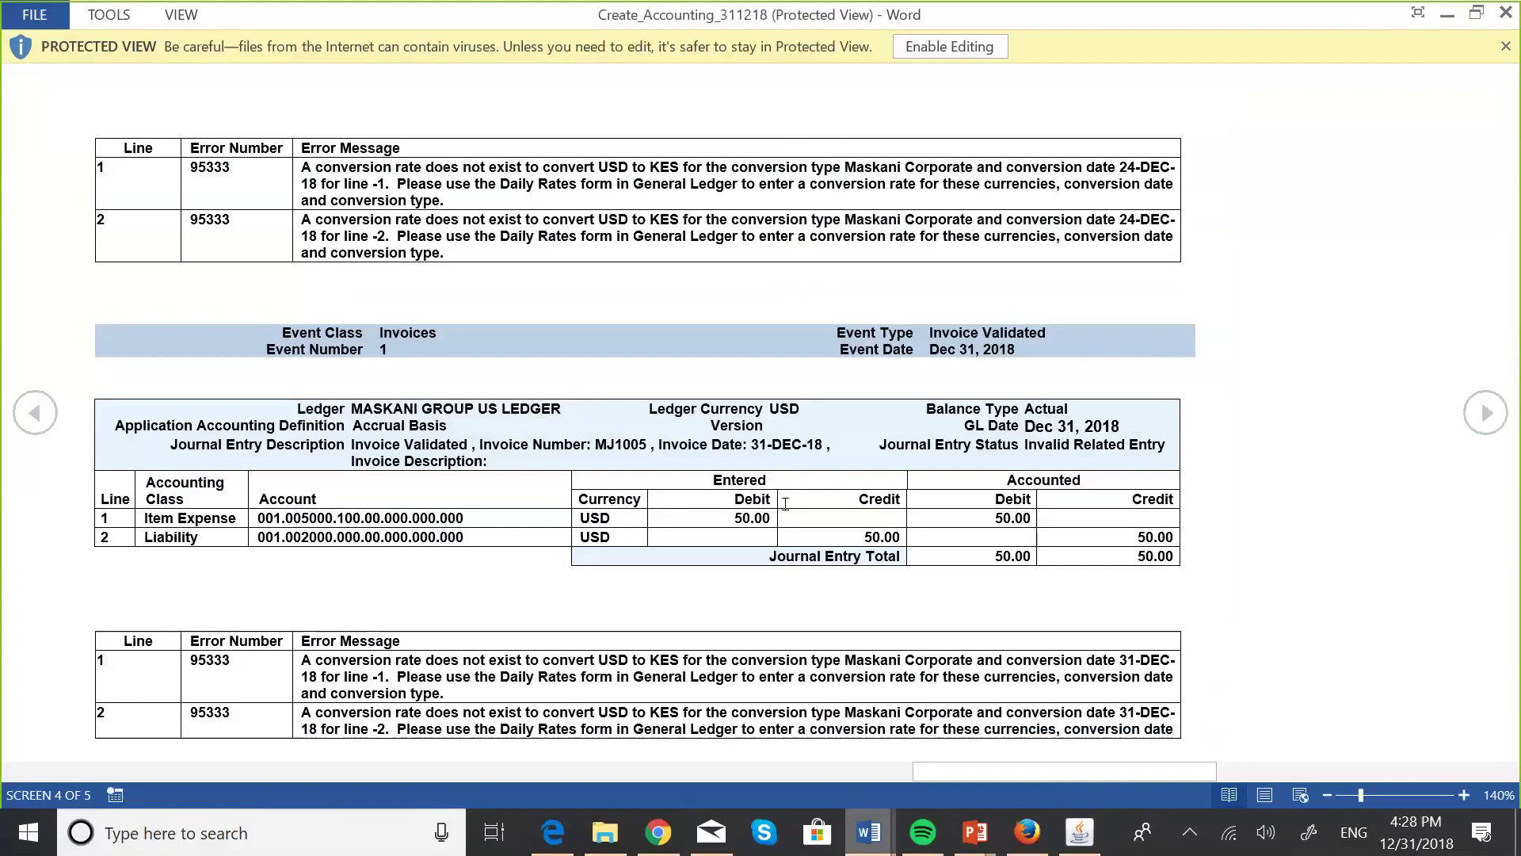
key("super+Tab")
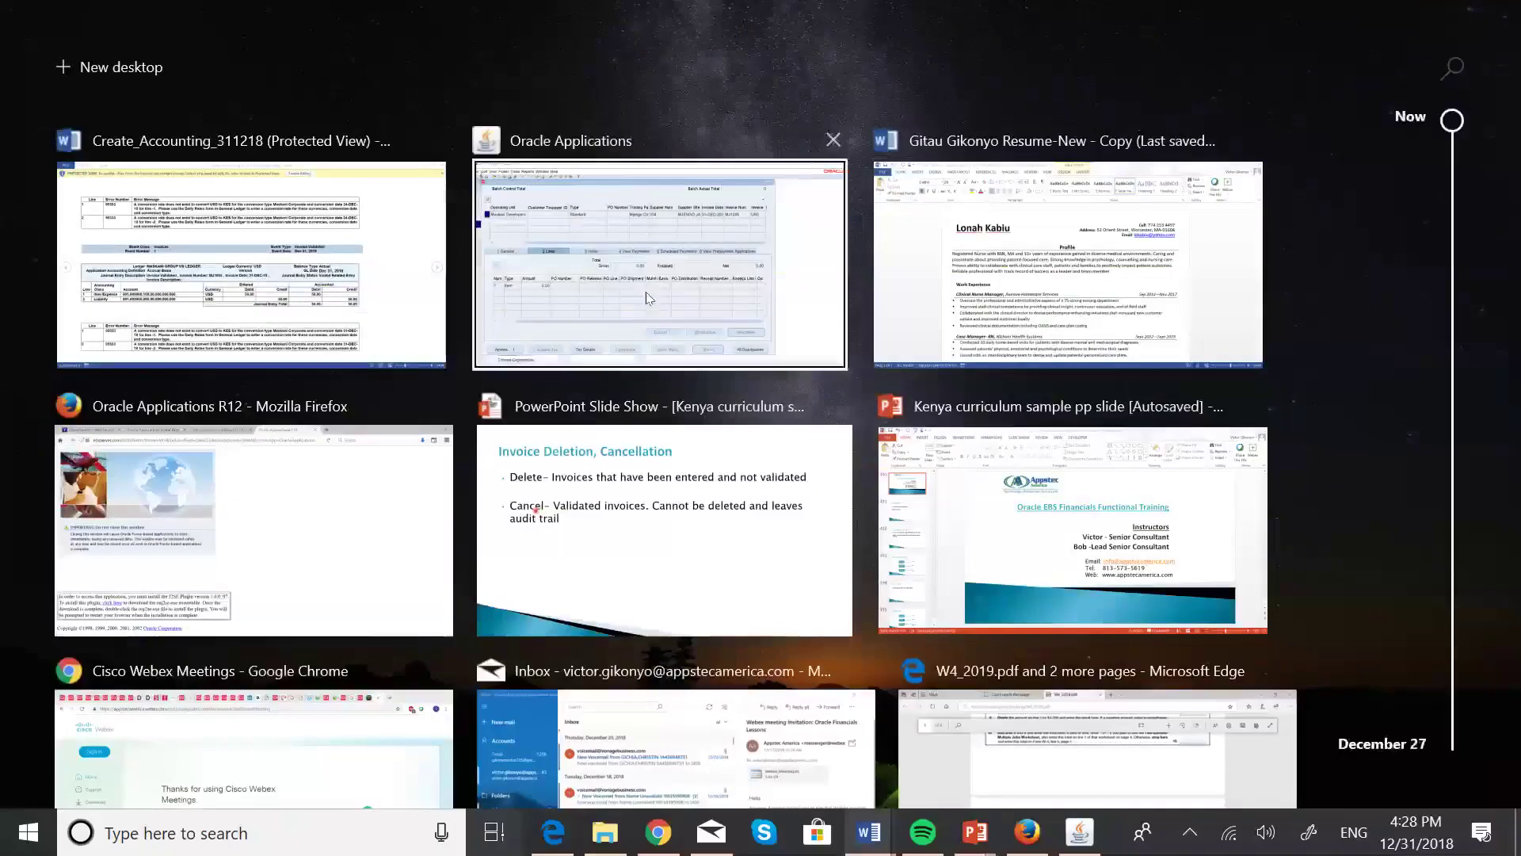
left_click(646, 298)
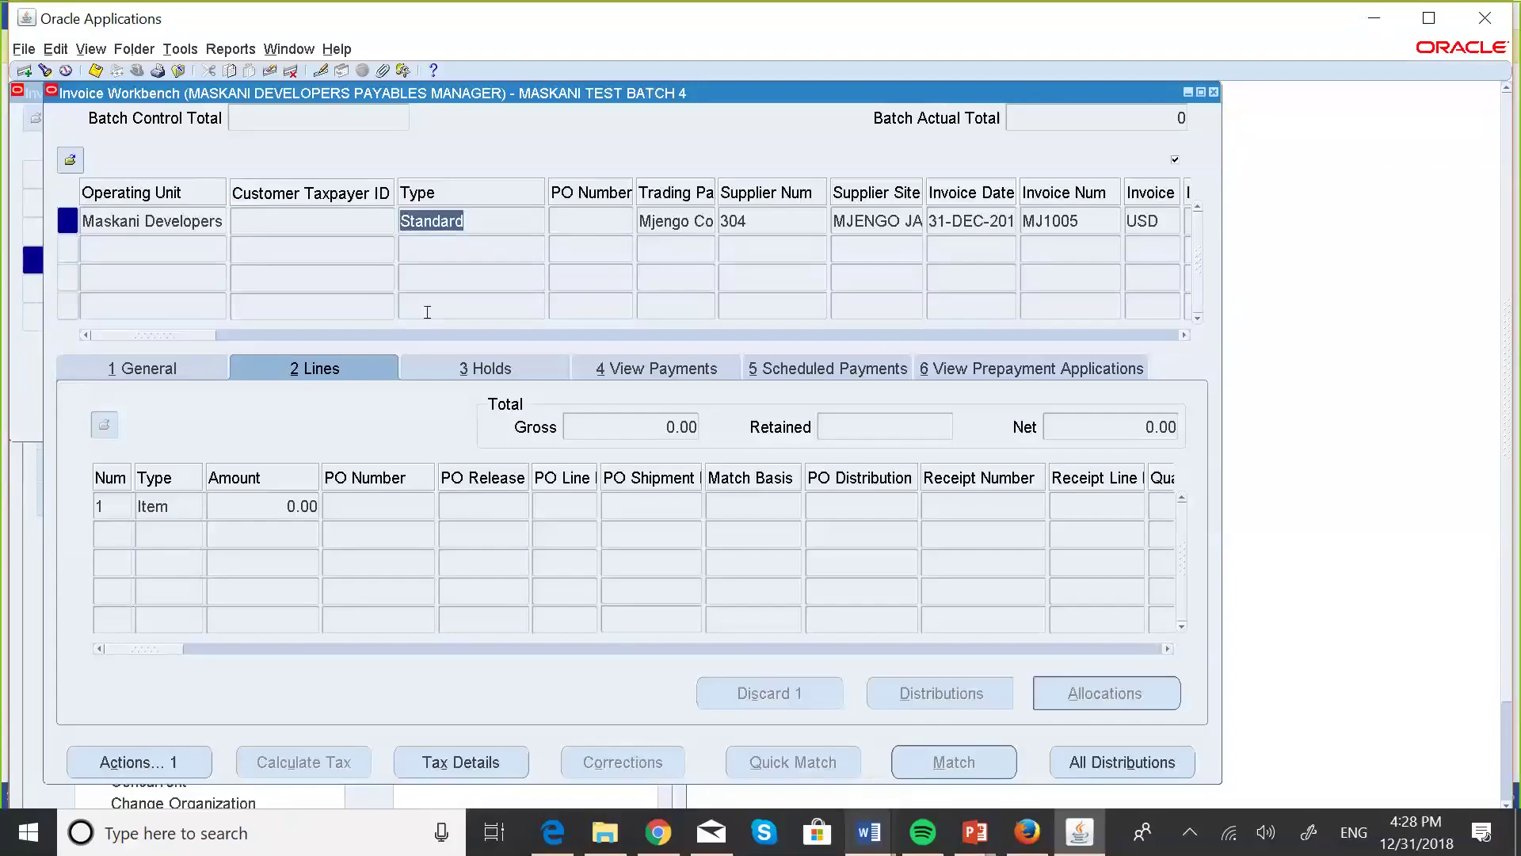
Examine the status, scheduled payments, payments made, holds and lines of cancelled invoice MJ1005
left_click(187, 372)
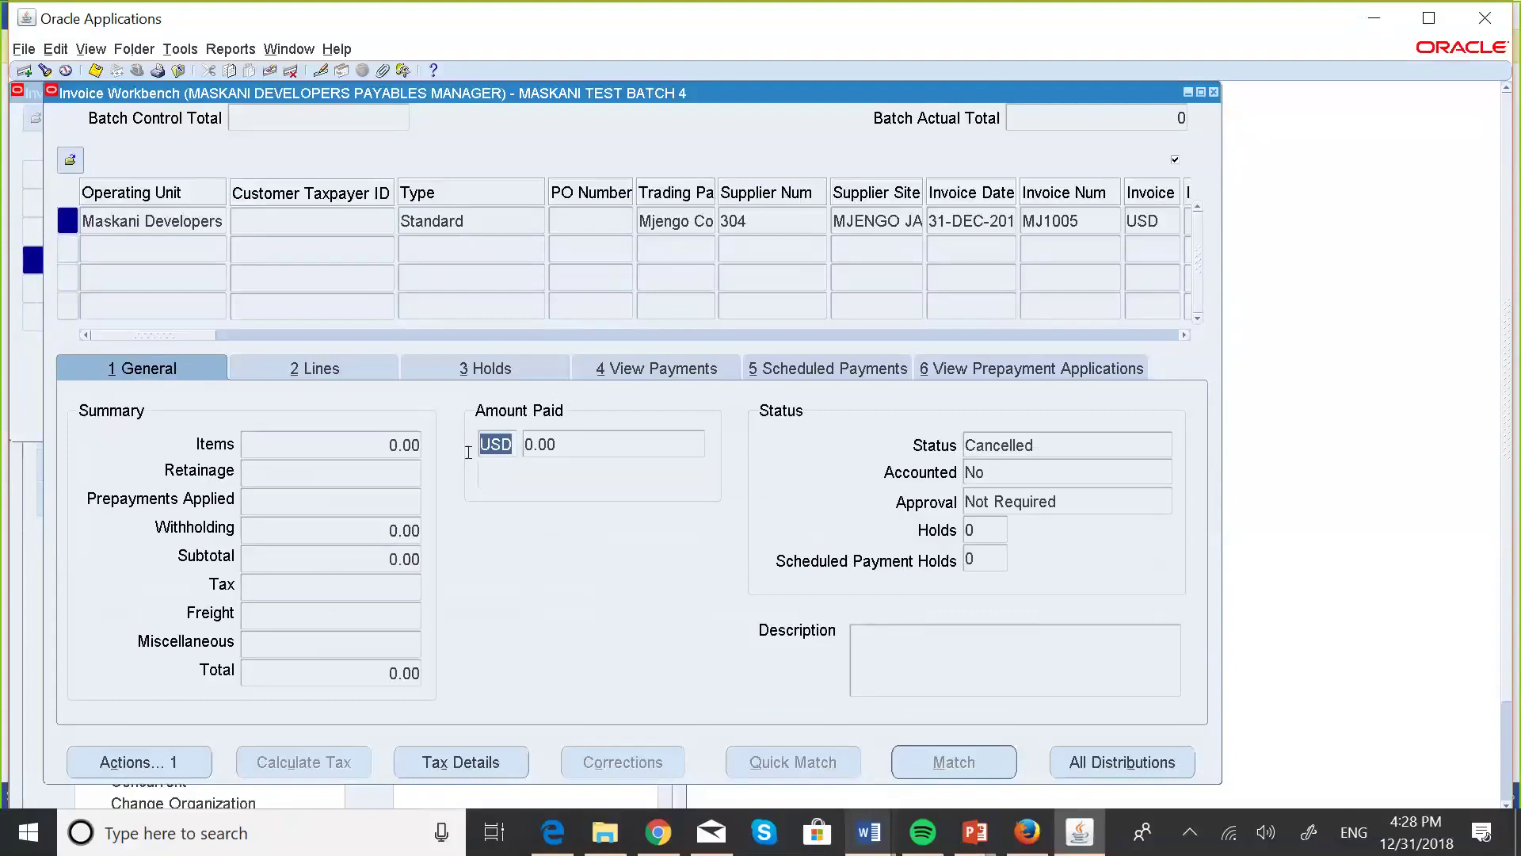
left_click(782, 358)
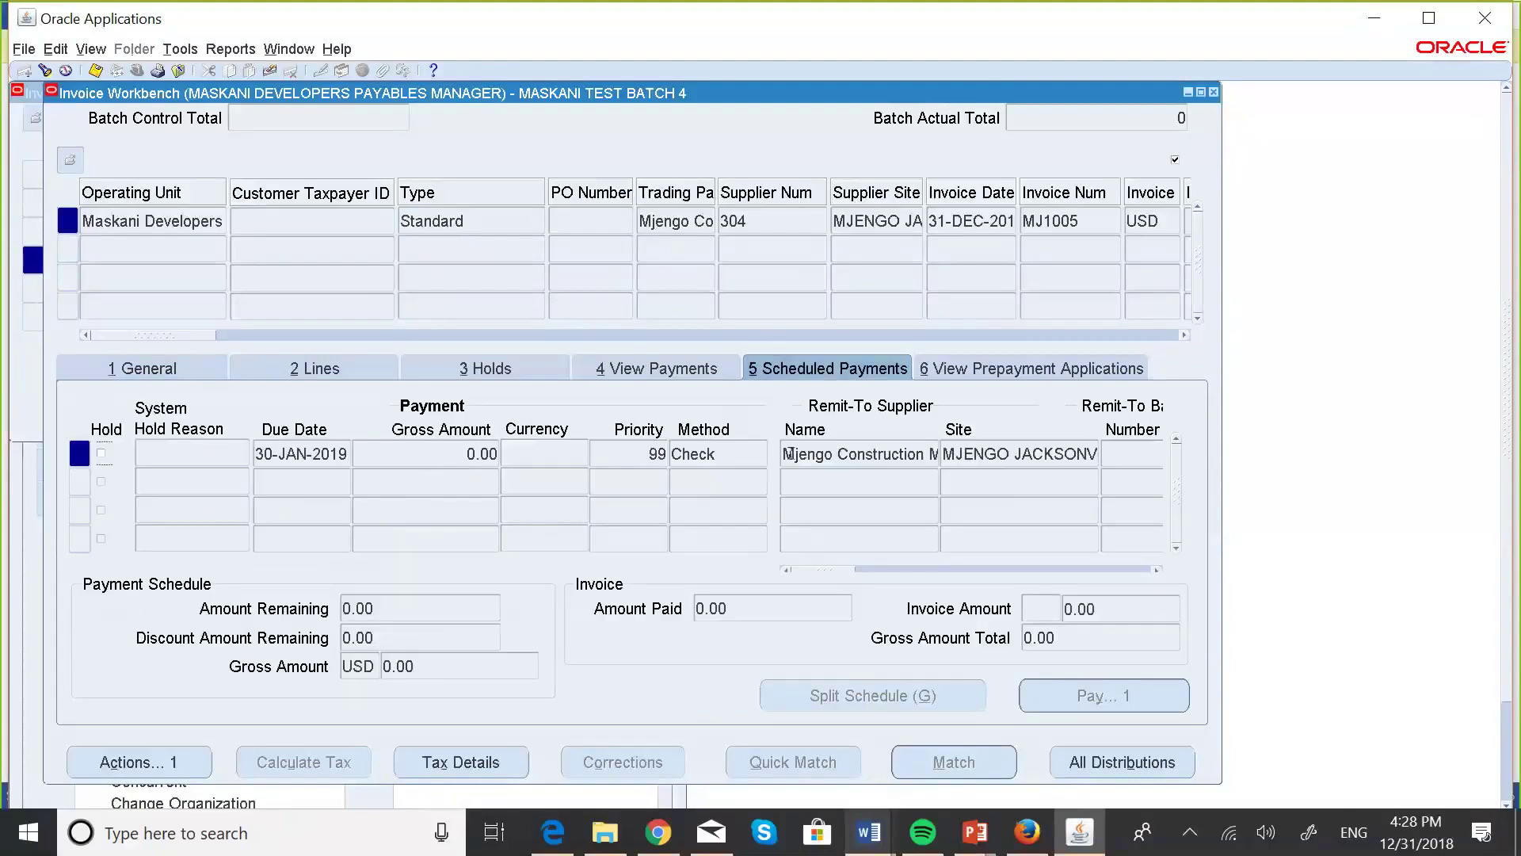
left_click(637, 376)
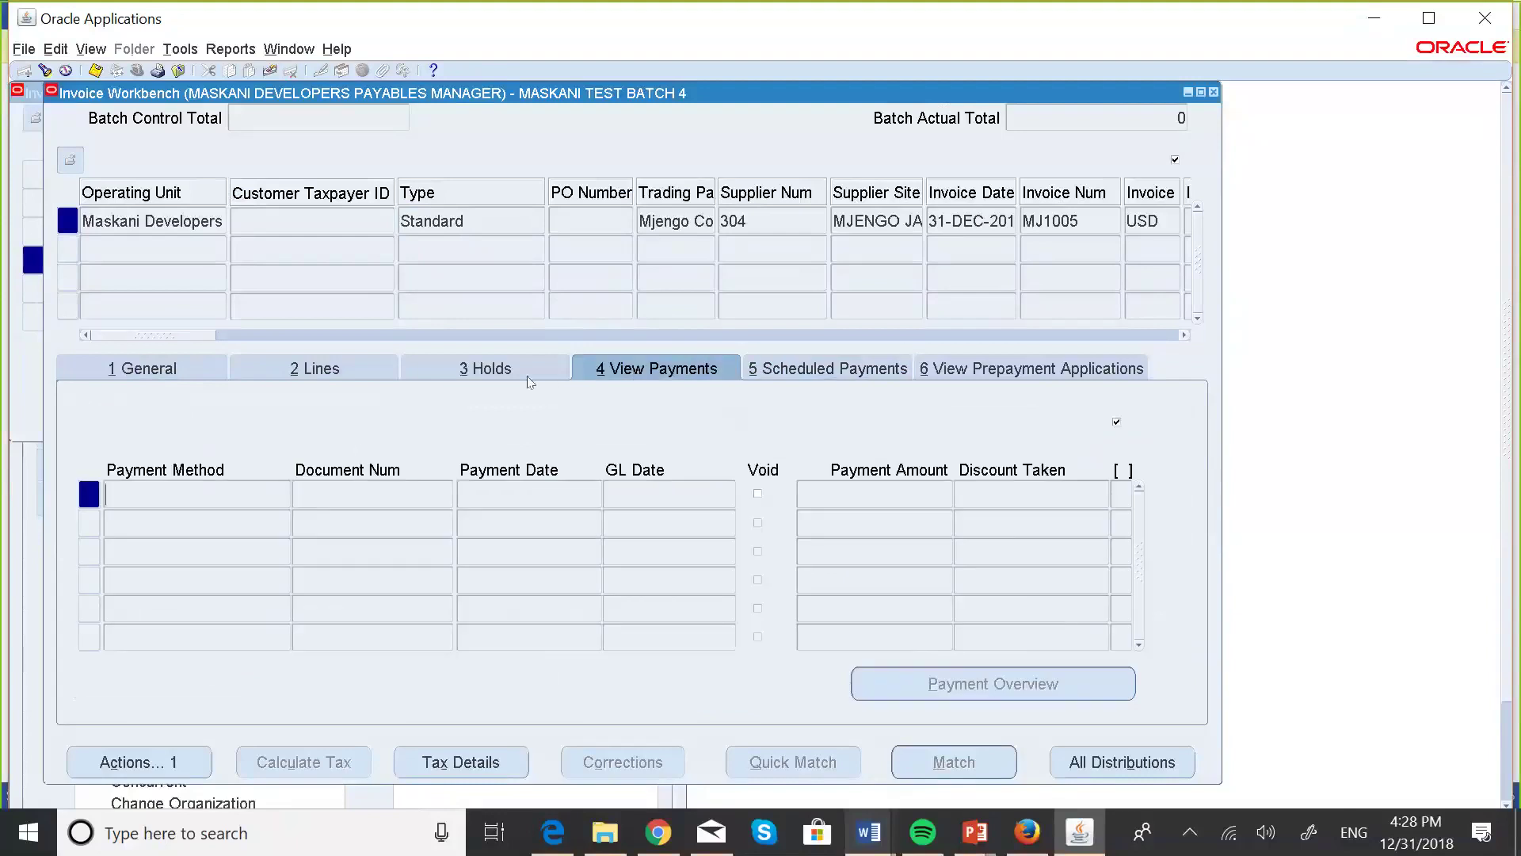
left_click(492, 378)
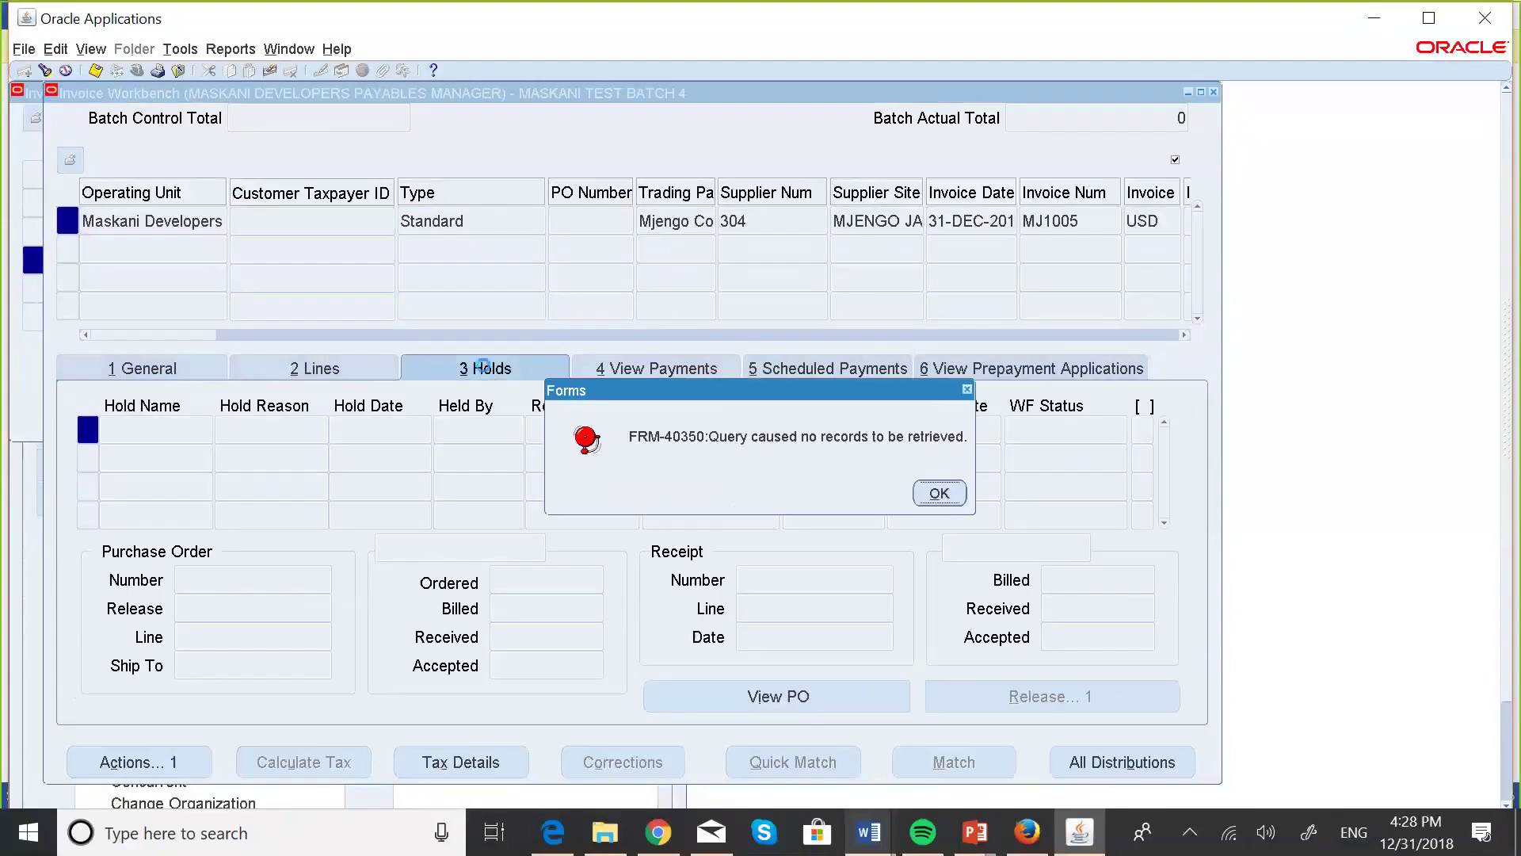
left_click(938, 491)
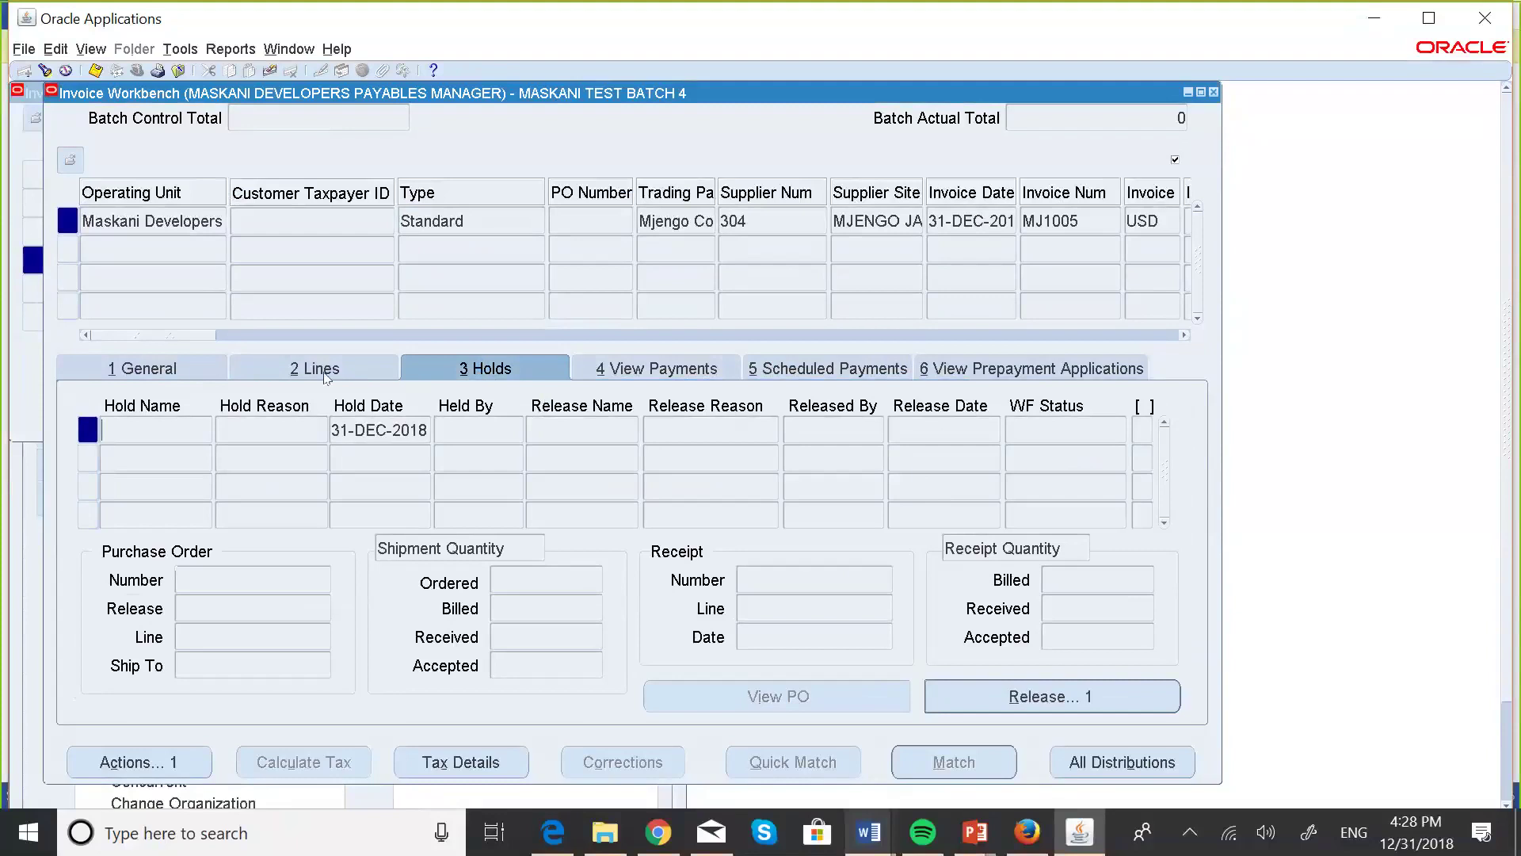
left_click(292, 372)
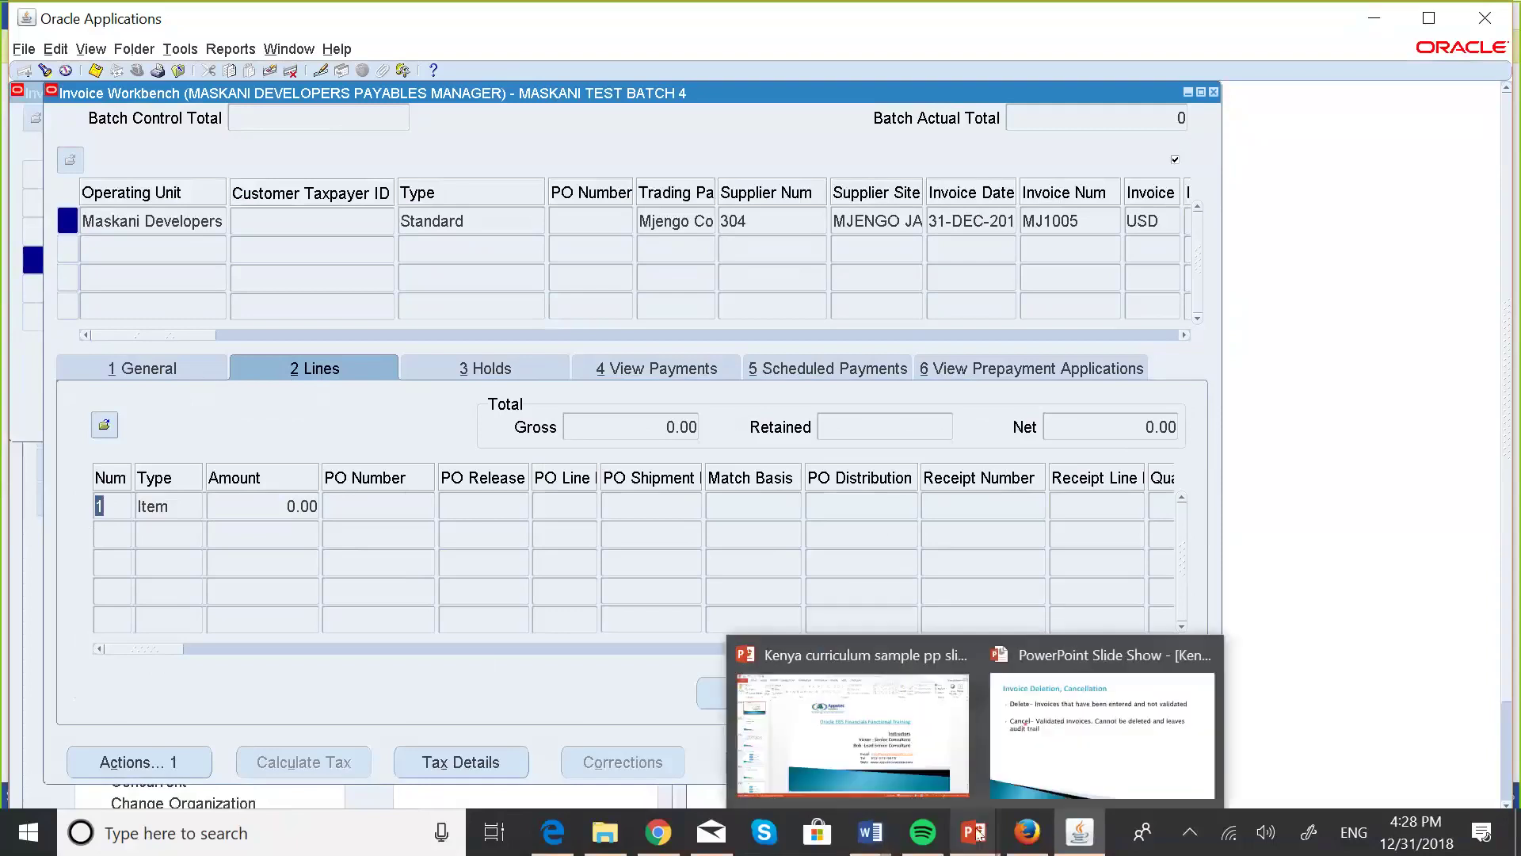
Recheck the MJ1005 debit and credit lines in the Word accounting report and switch back to Oracle Applications
mouse_move(877, 842)
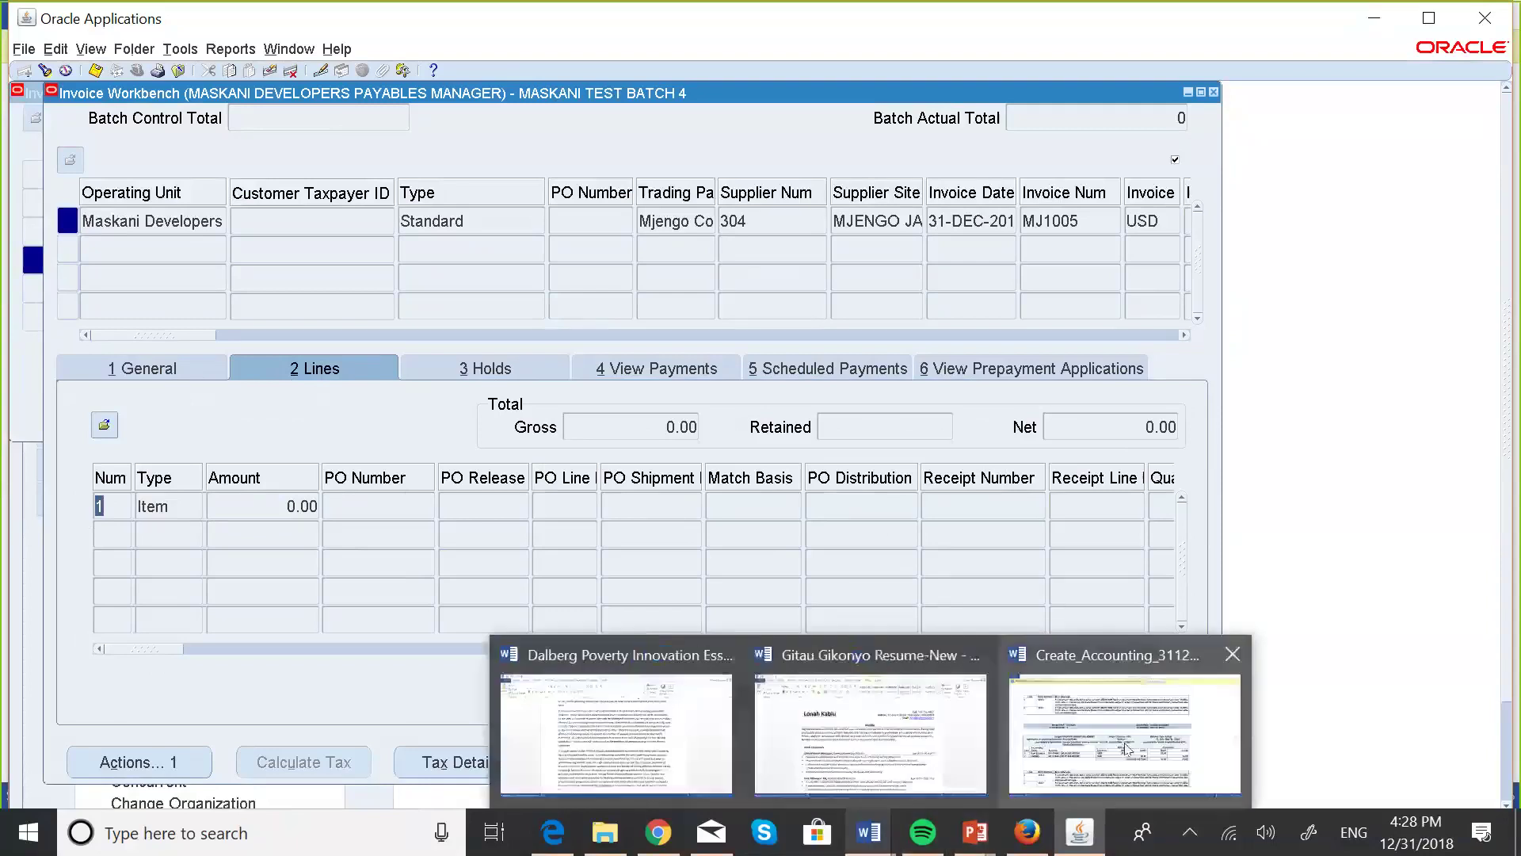
left_click(1125, 747)
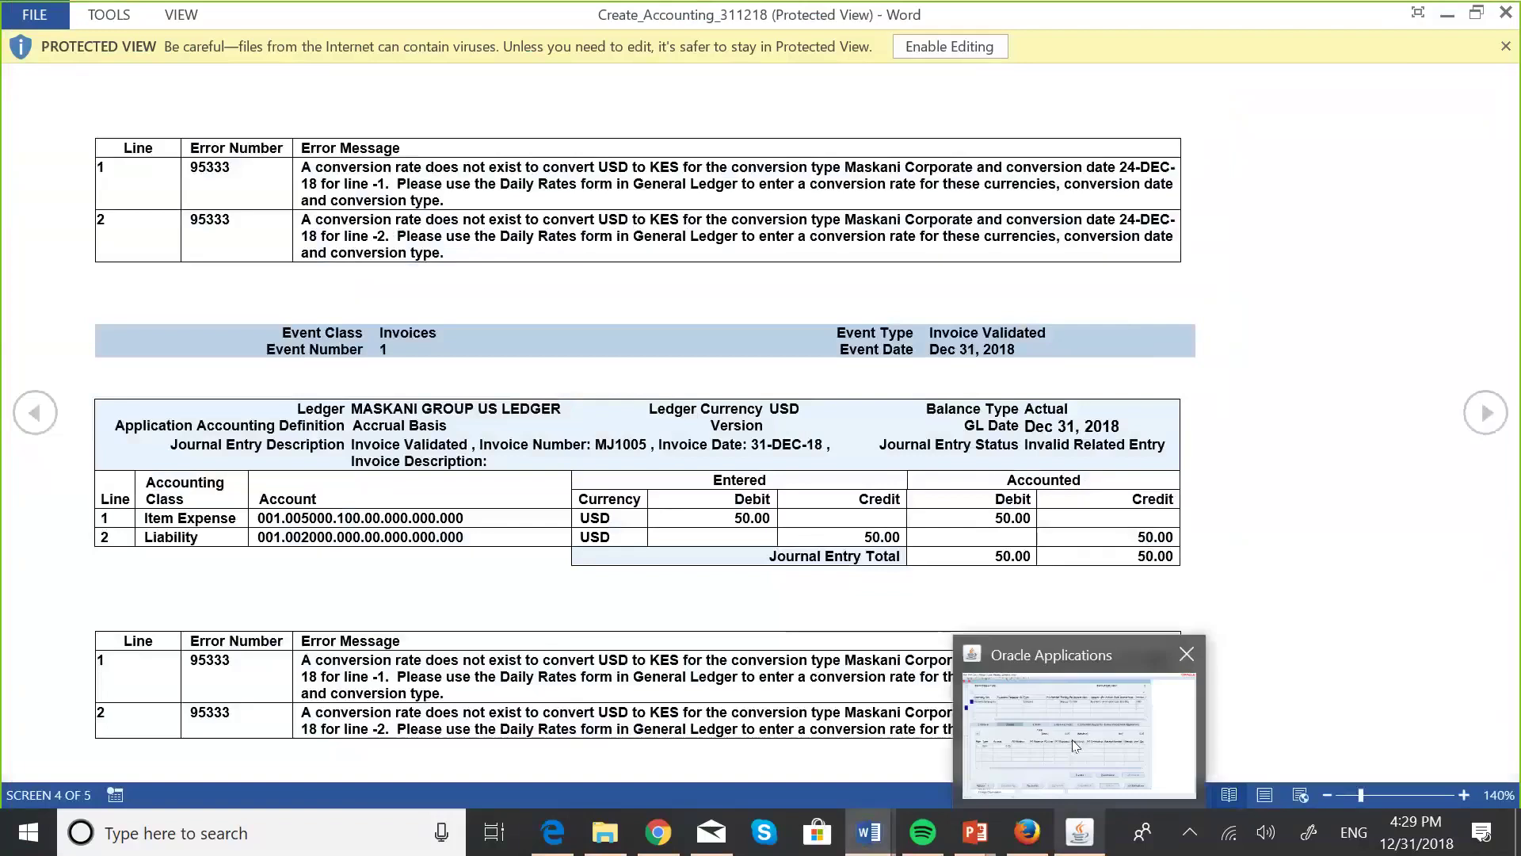
left_click(1072, 739)
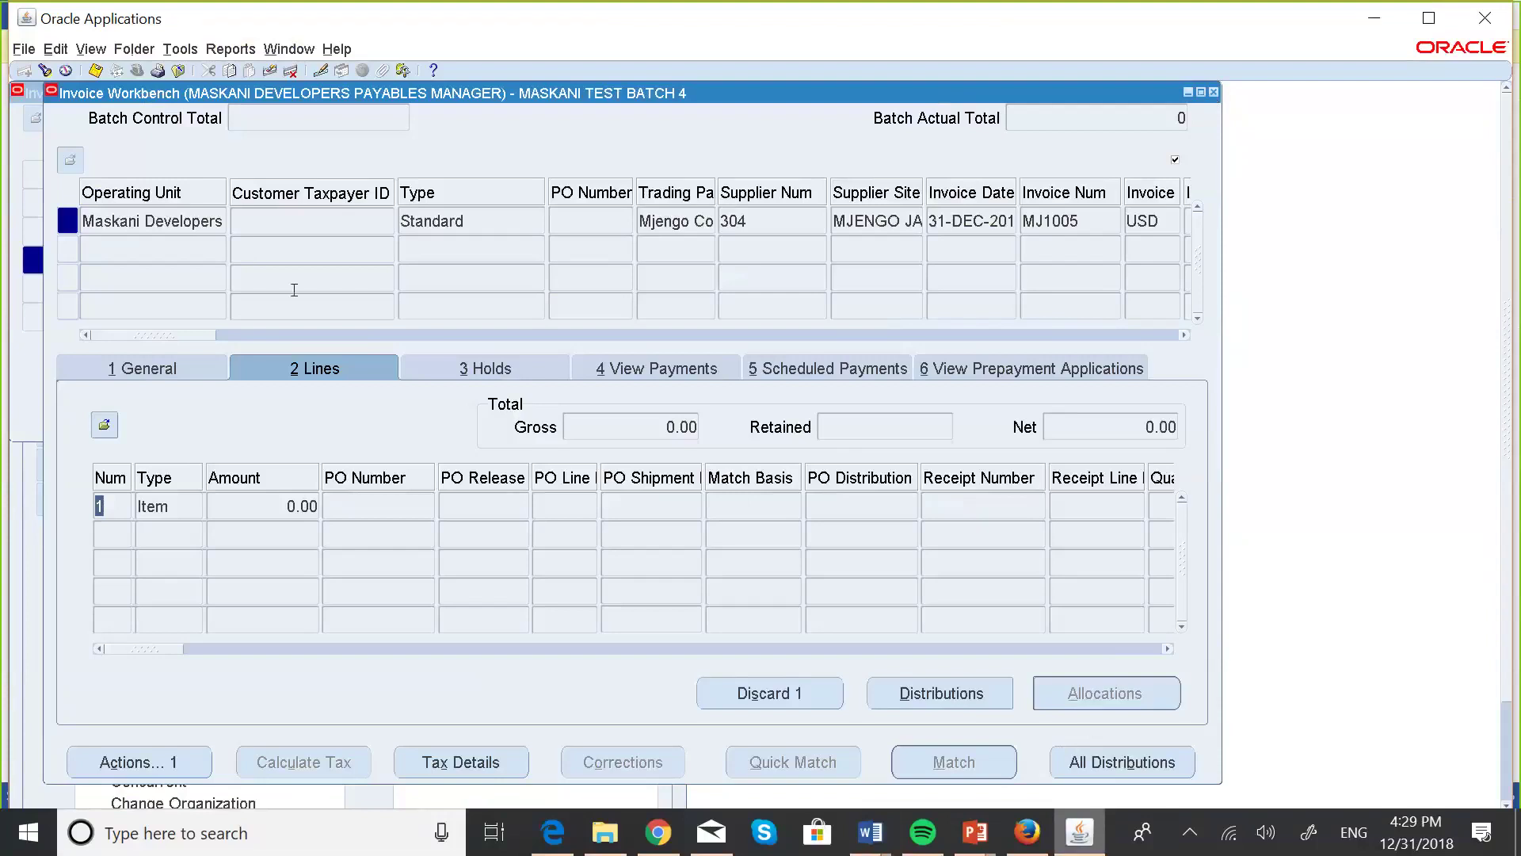
left_click(194, 751)
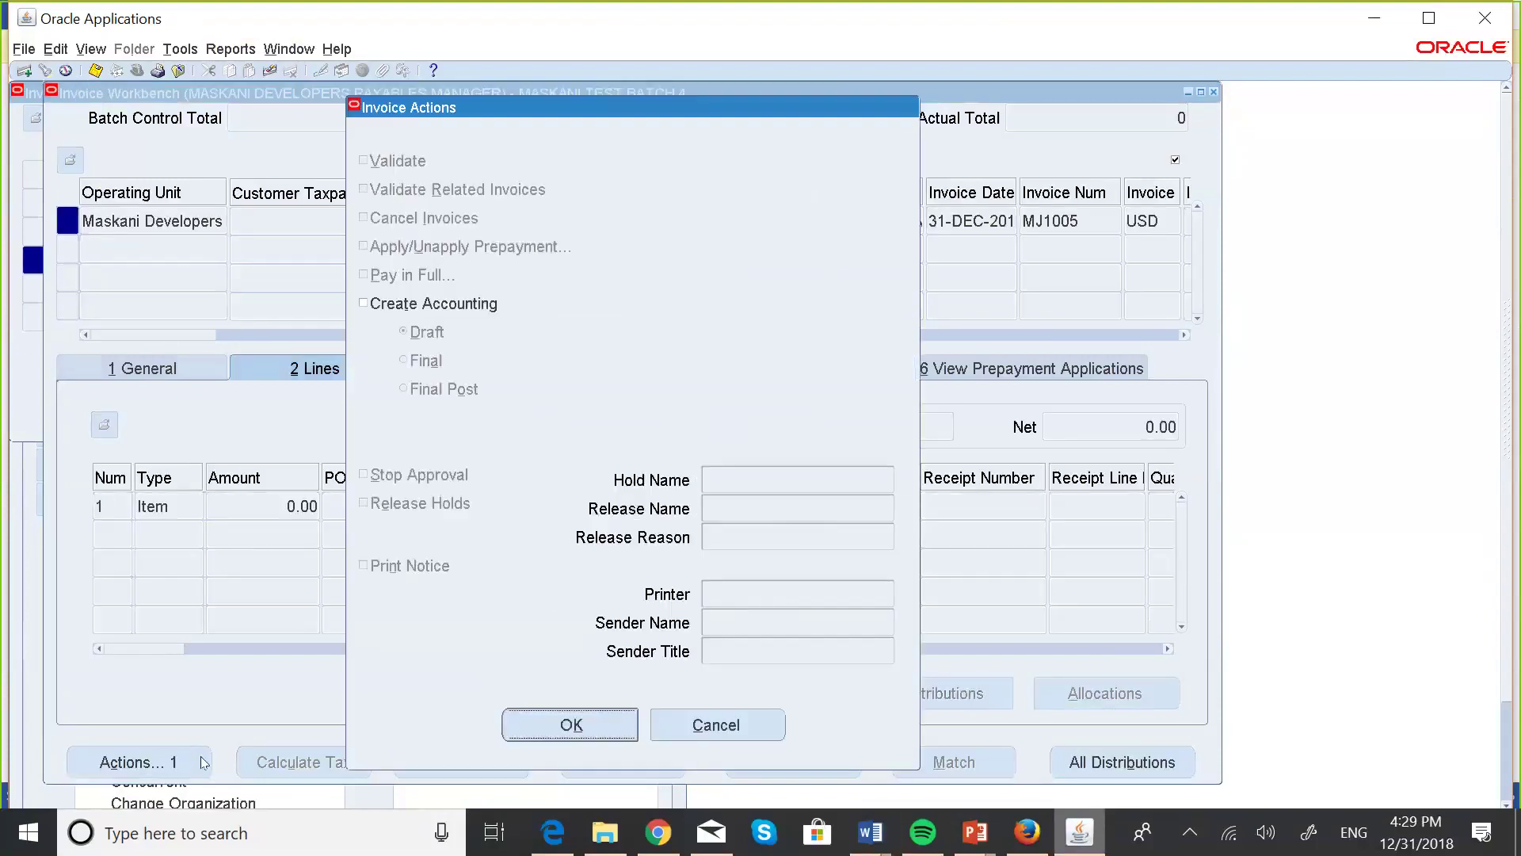
left_click(358, 300)
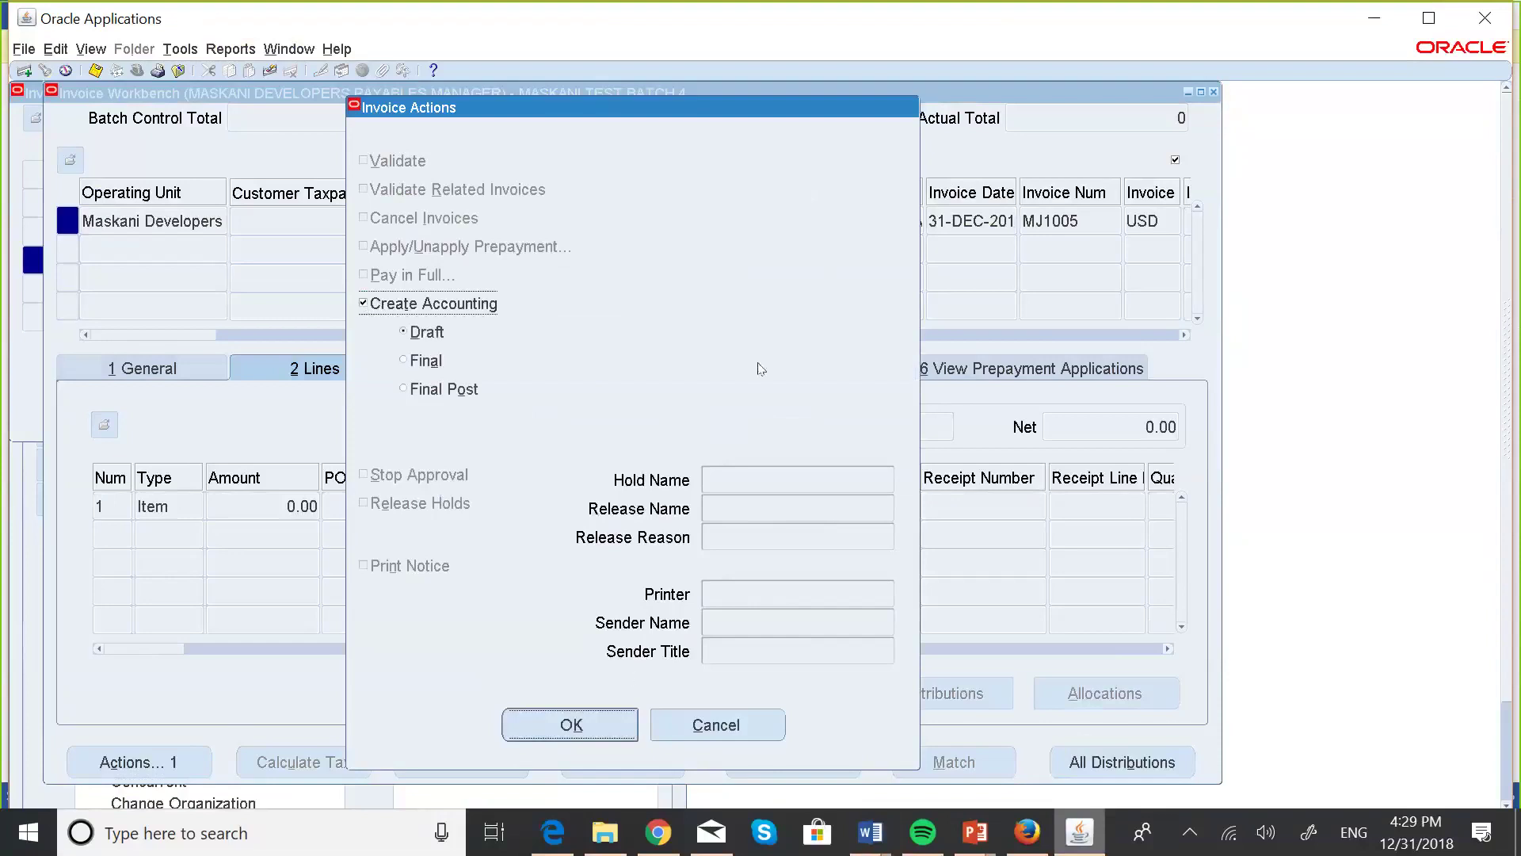
left_click(716, 724)
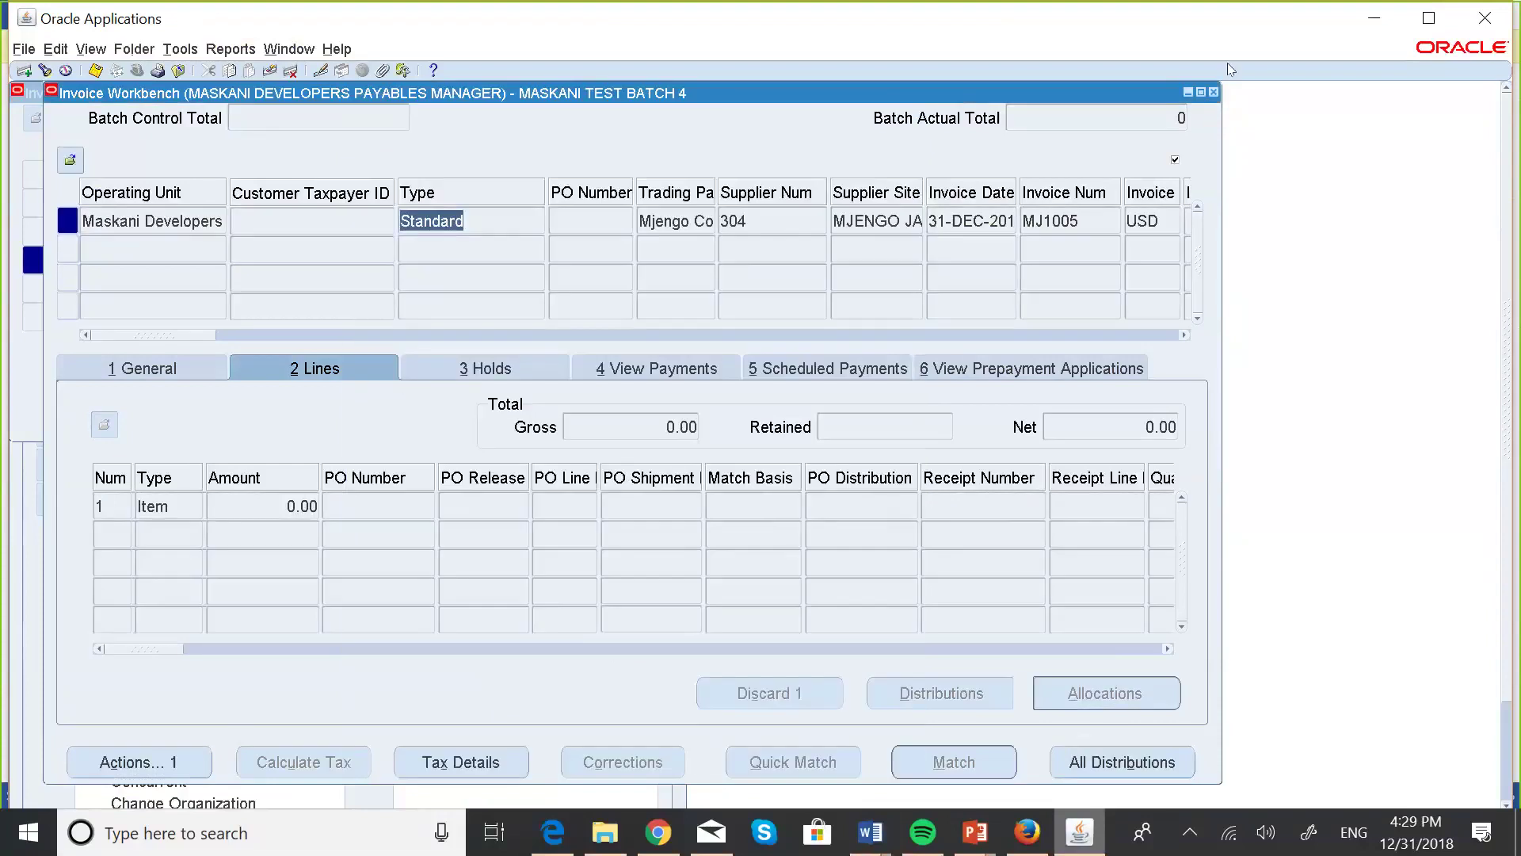
Close the batch's invoices, requery invoice batches named MASKA%, and reopen the invoices of MASKANI TEST BATCH 4
left_click(1213, 92)
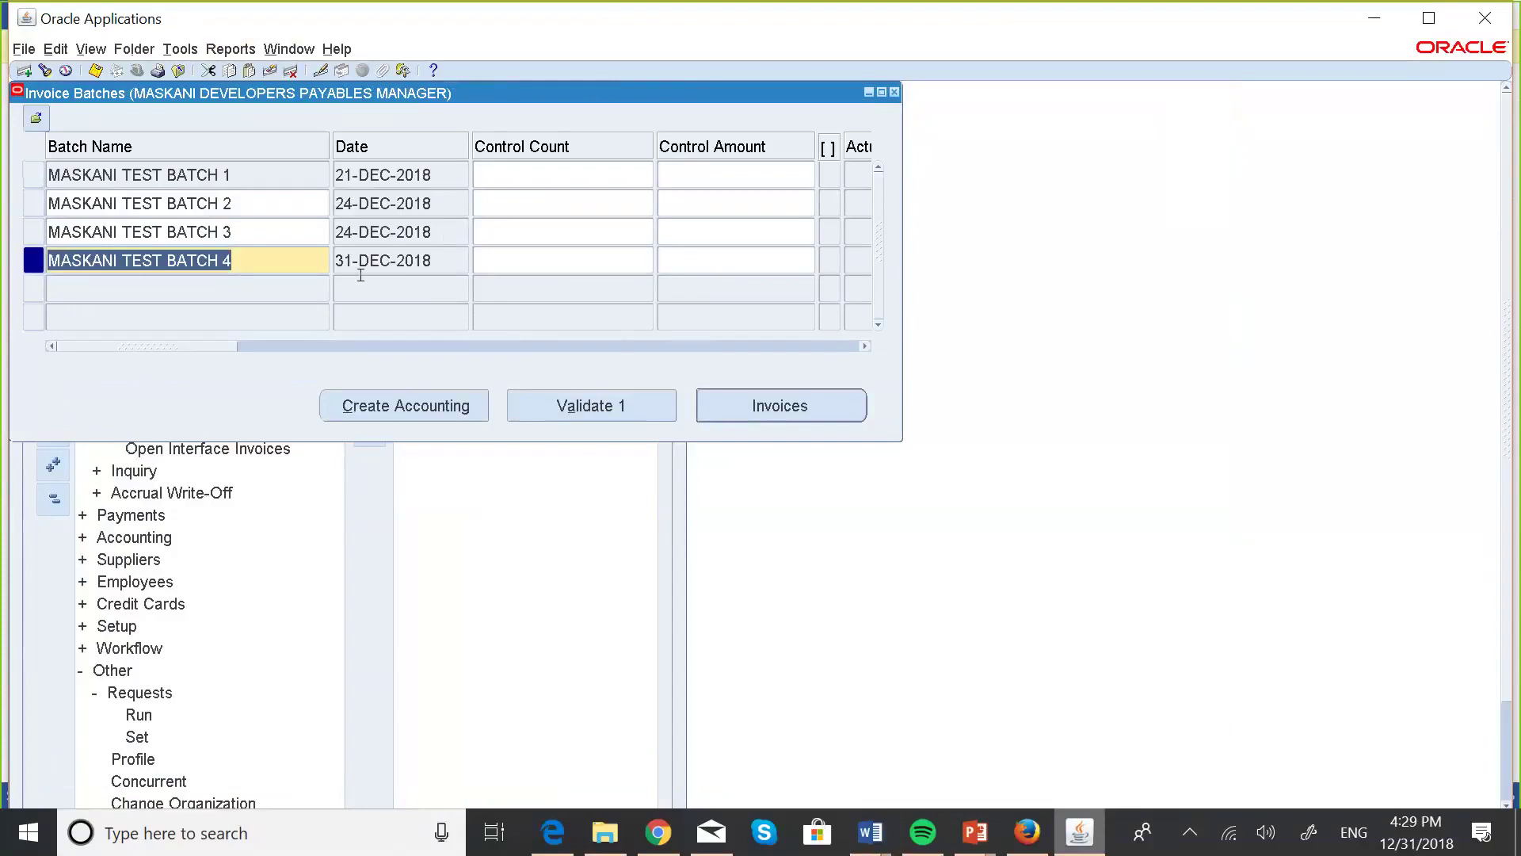
left_click(160, 170)
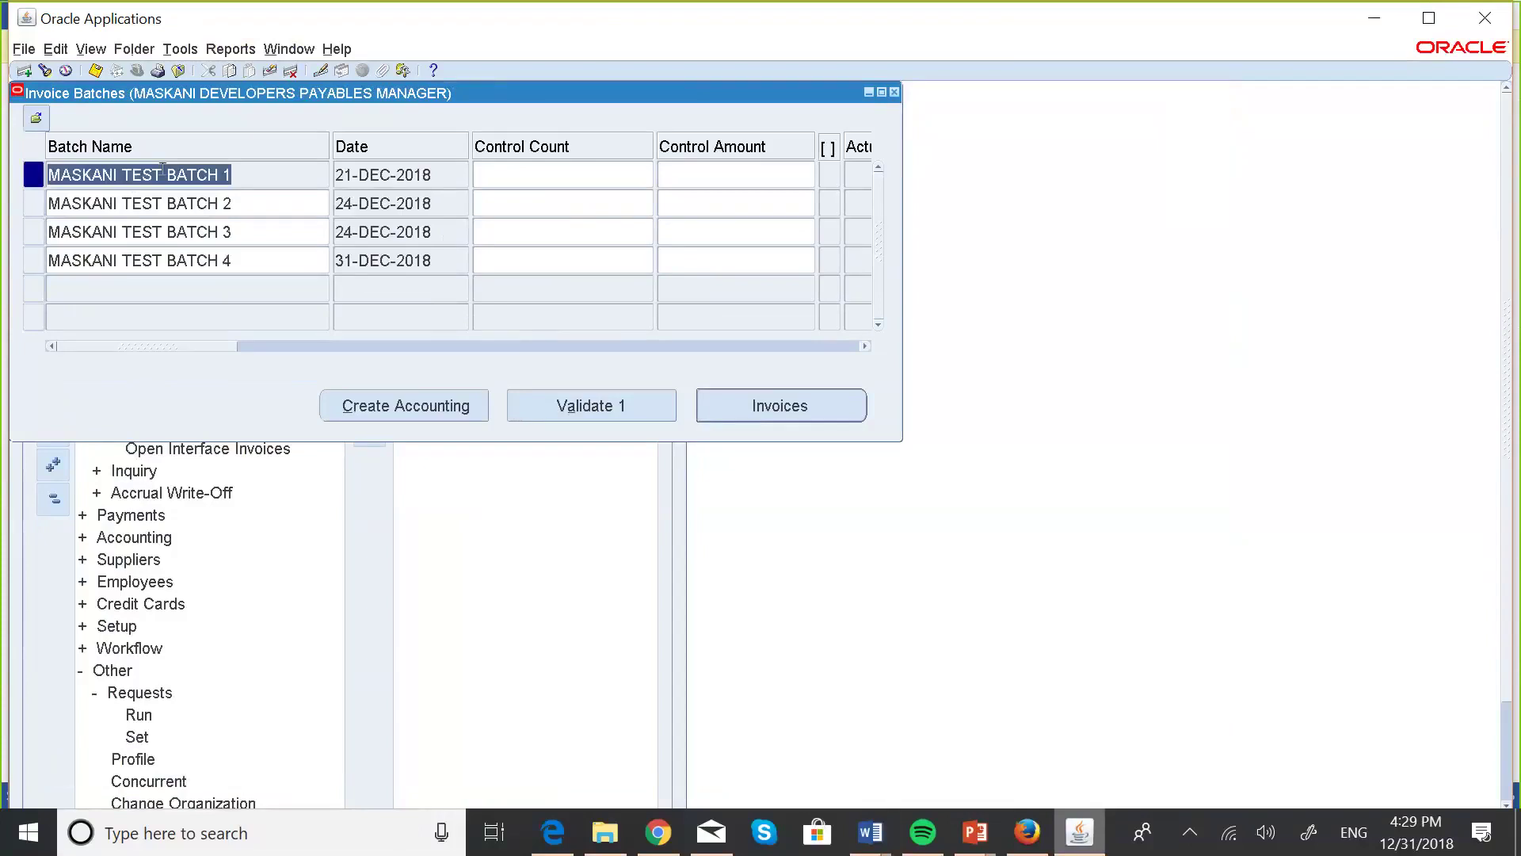
key("F11")
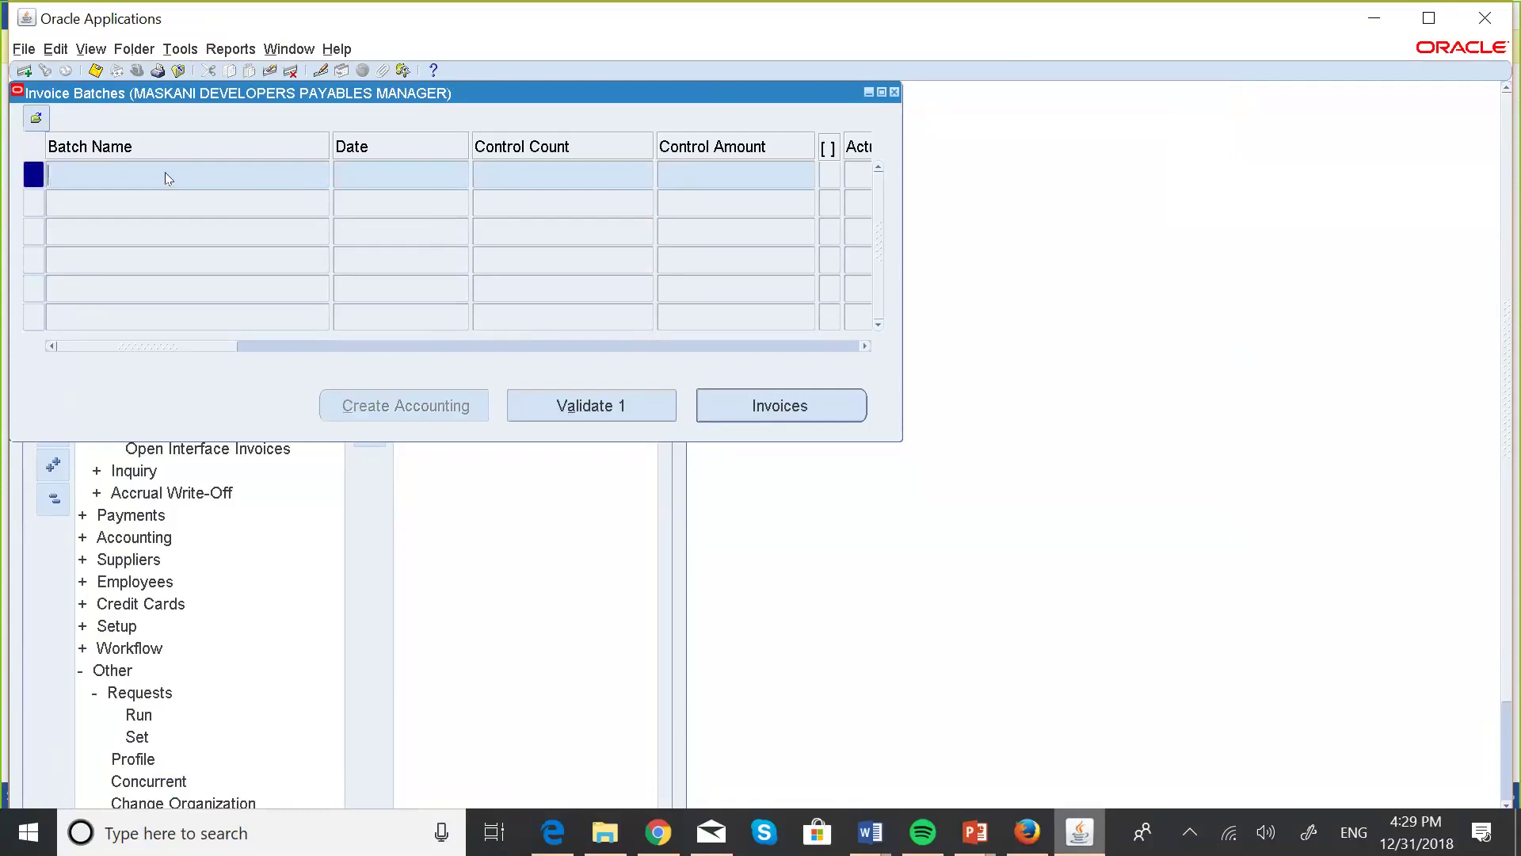
type("MASKA%")
key("ctrl+F11")
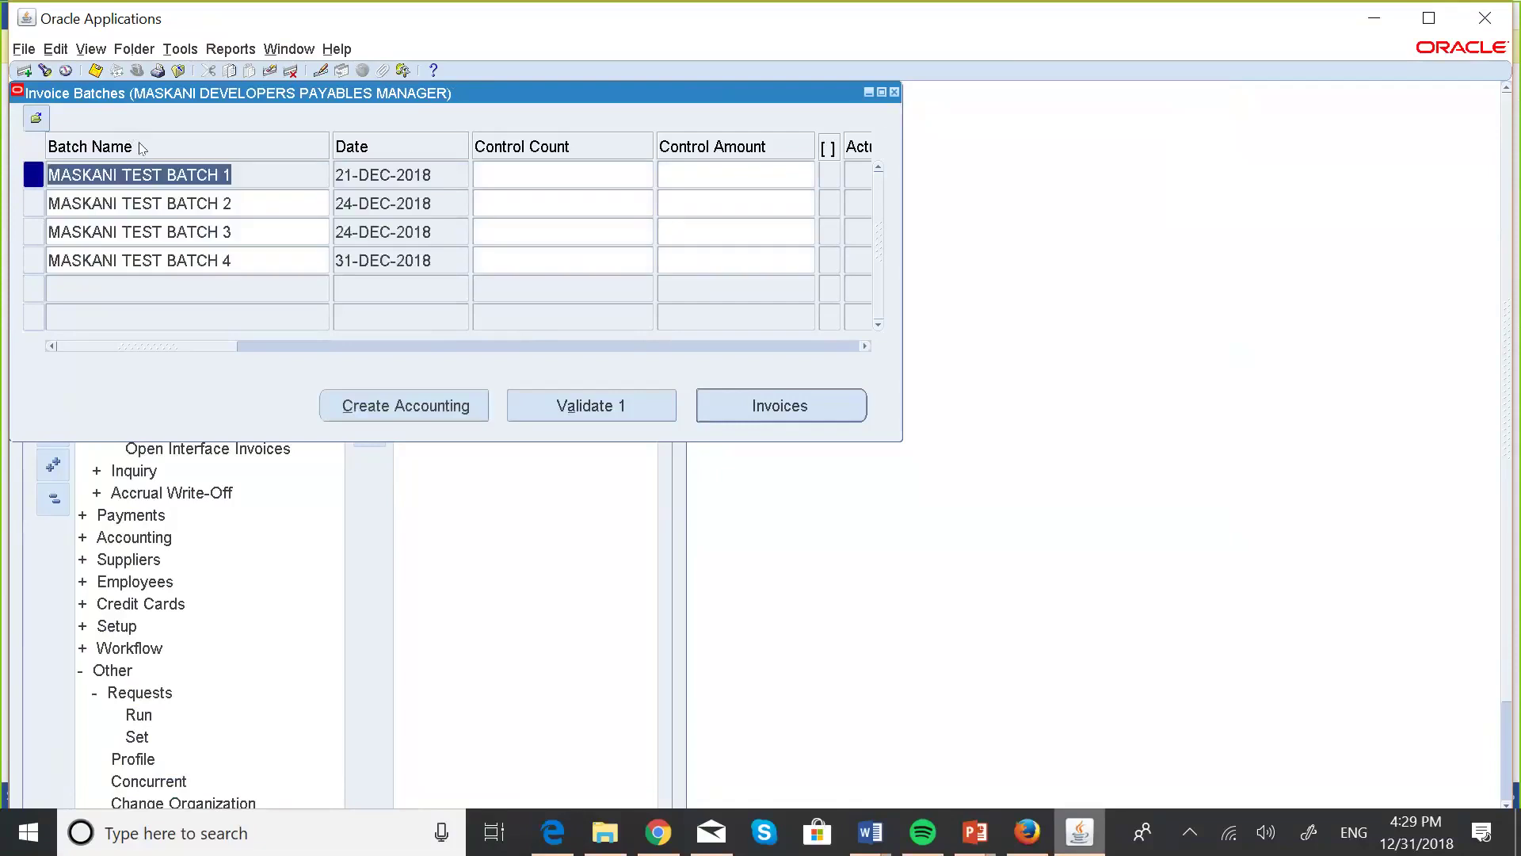
left_click(221, 251)
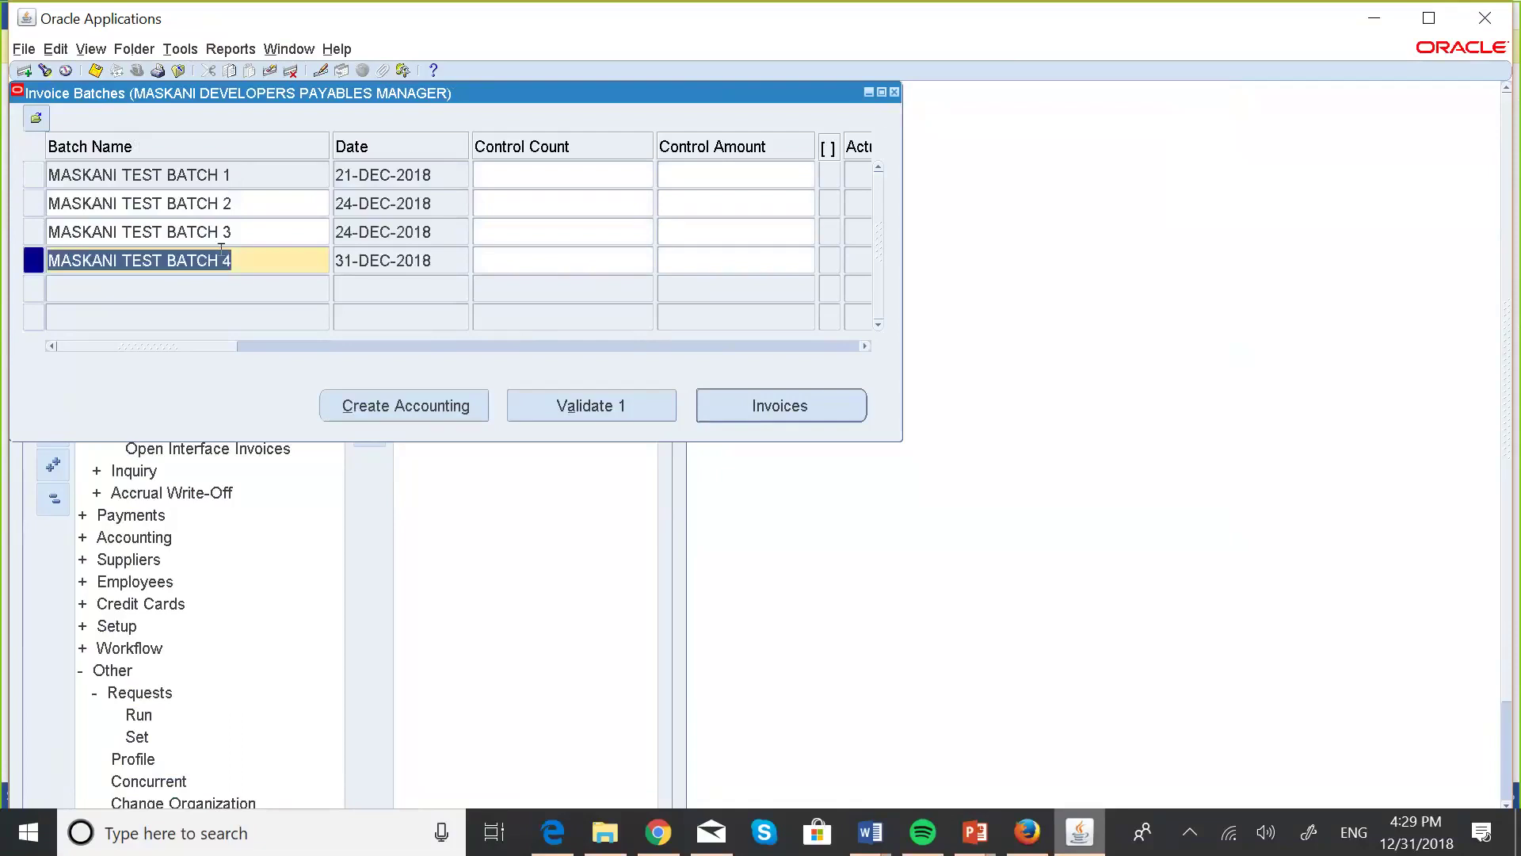
left_click(761, 404)
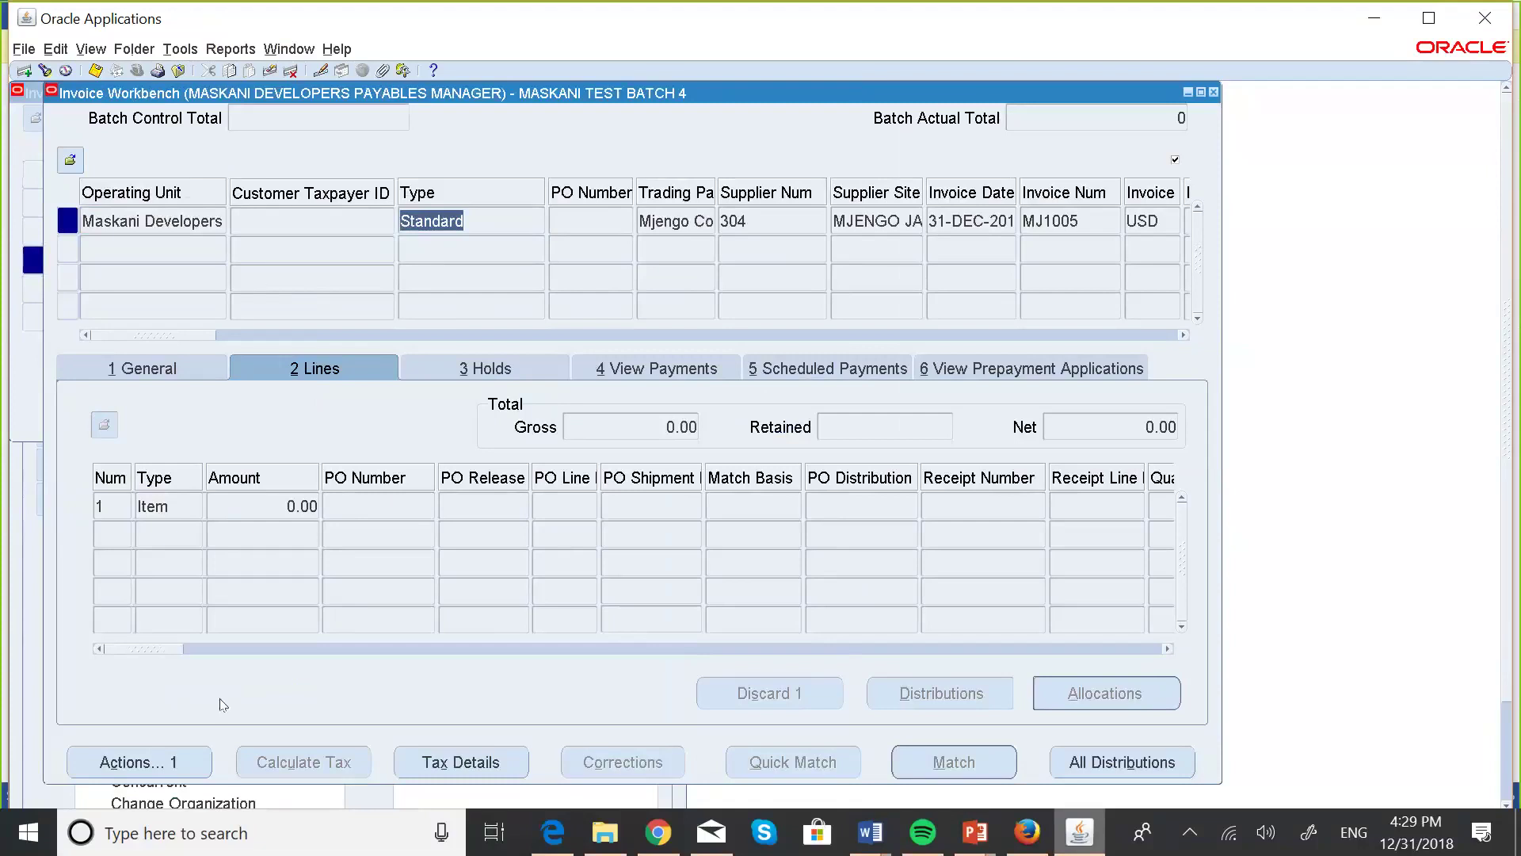
Try to create draft accounting for the cancelled invoice MJ1005
left_click(166, 762)
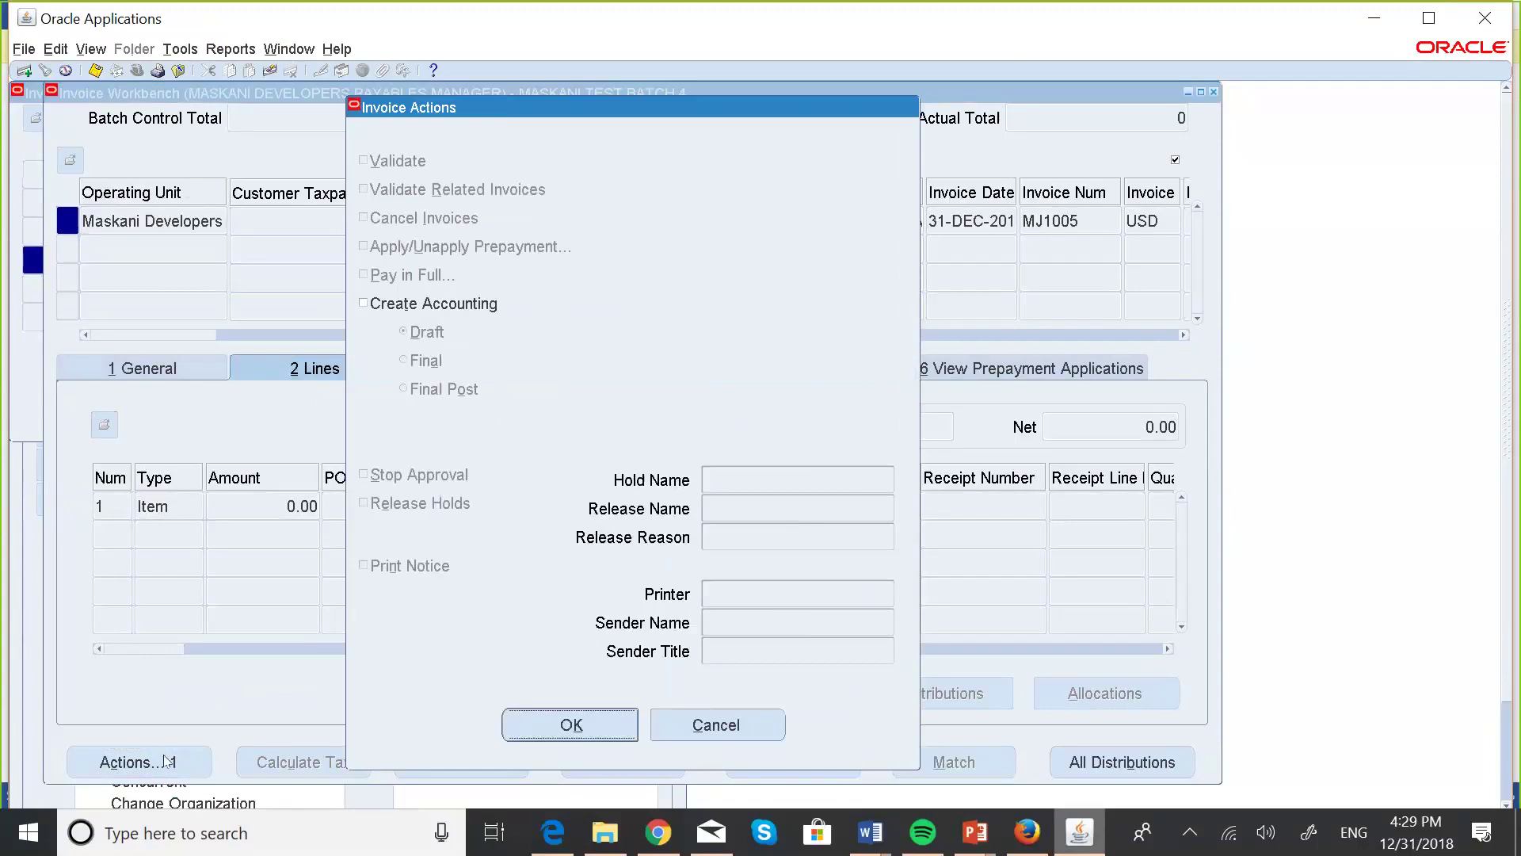
left_click(371, 307)
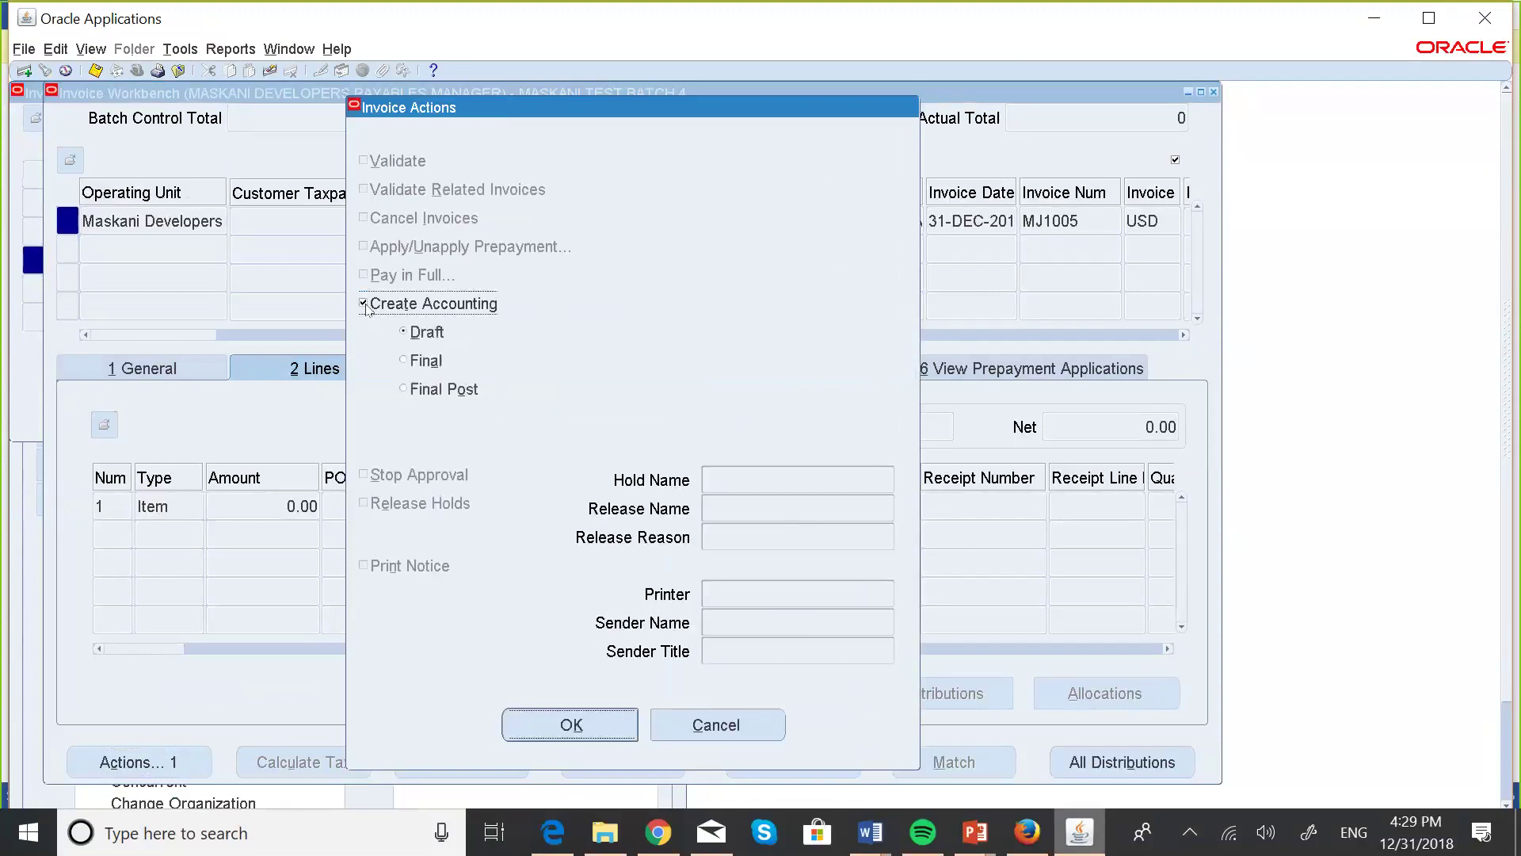
left_click(596, 726)
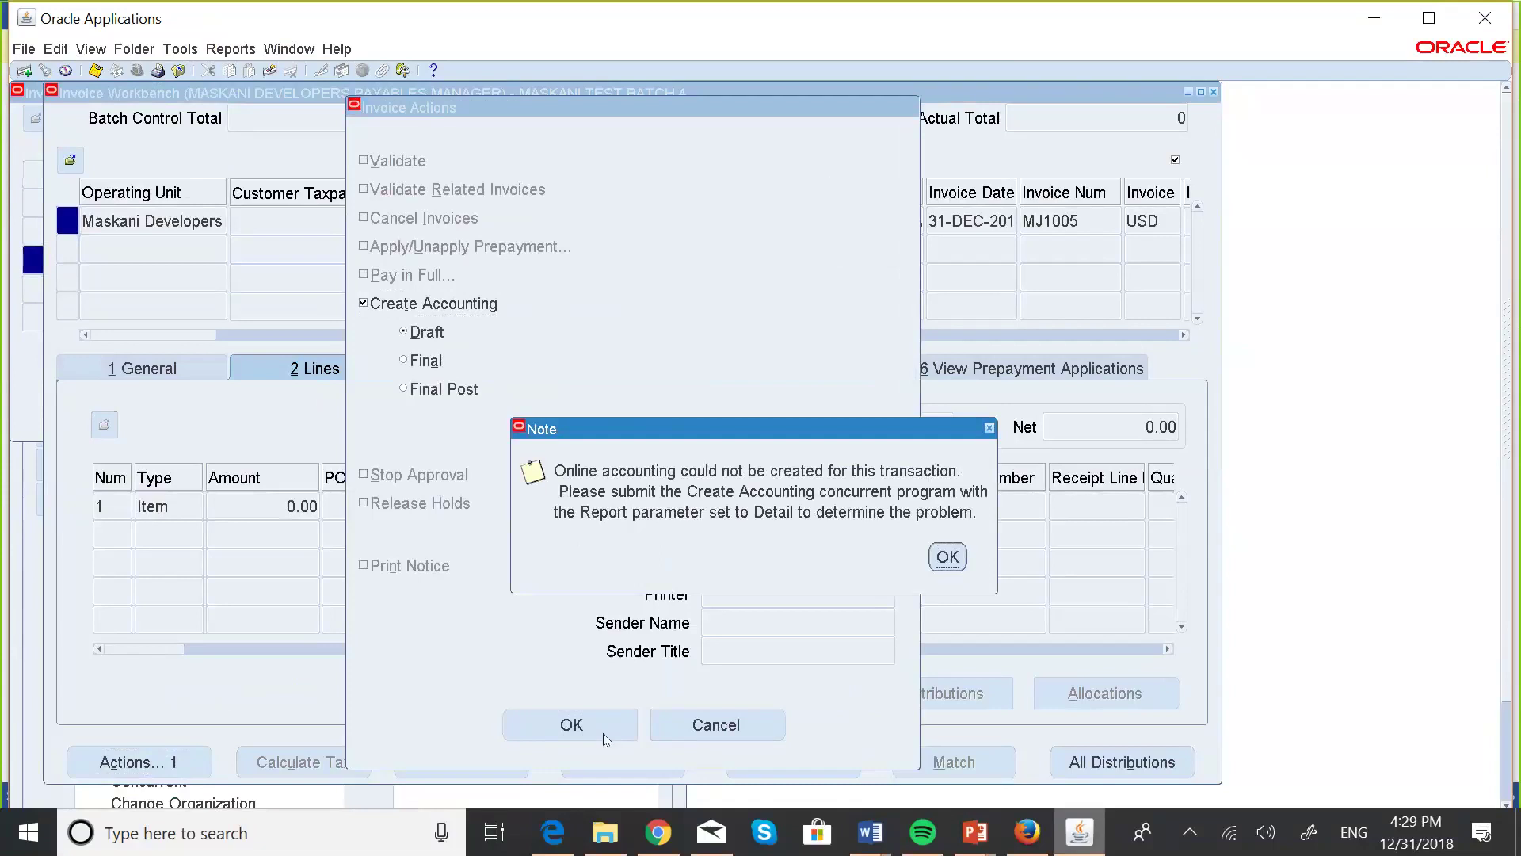
Dismiss the online accounting note and close the Invoice Workbench and Invoice Batches windows
left_click(948, 558)
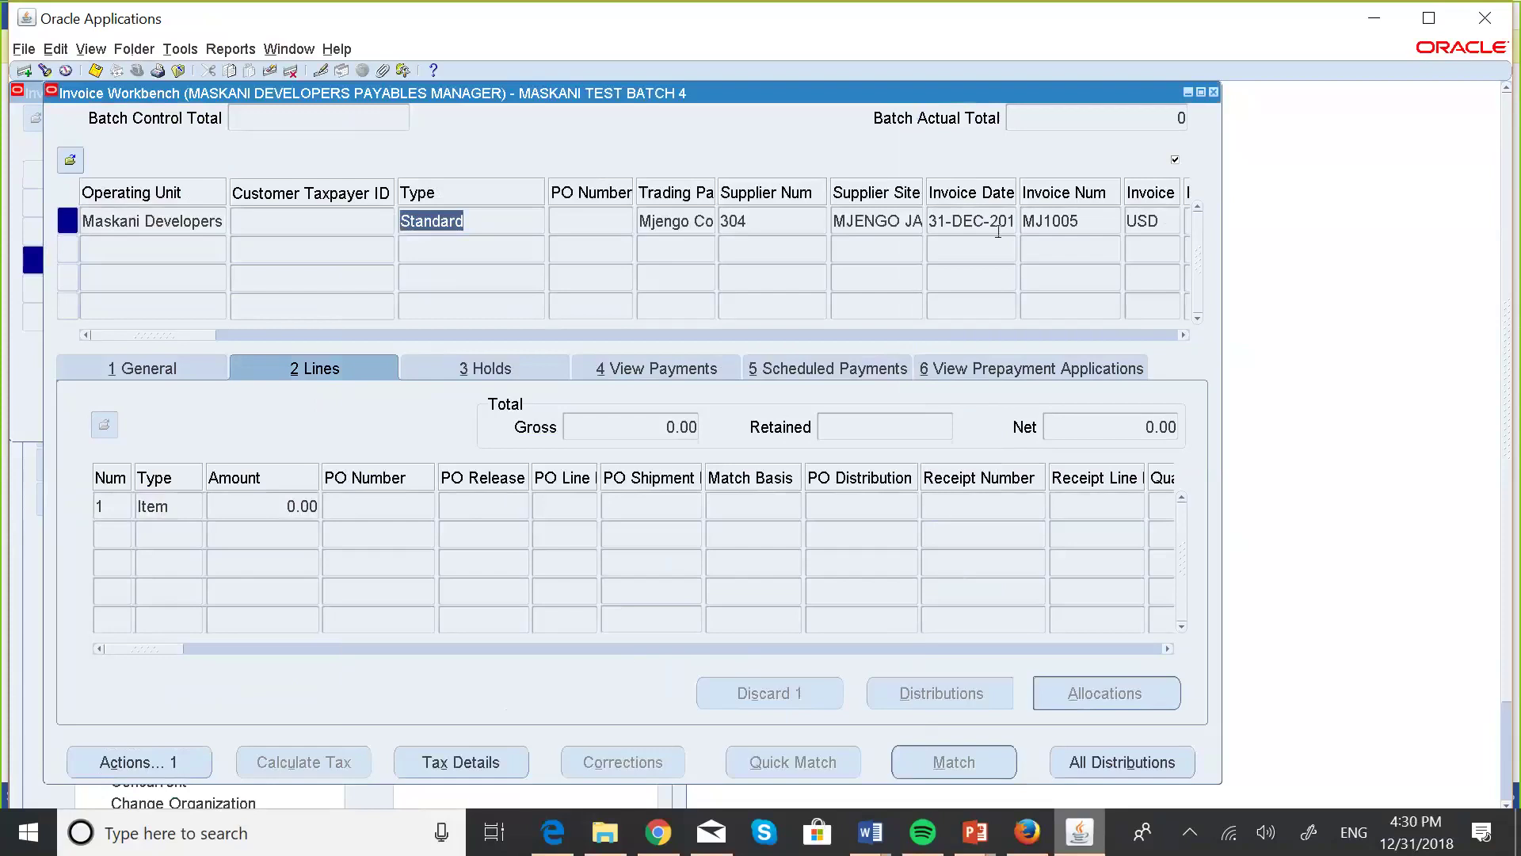
left_click(1214, 92)
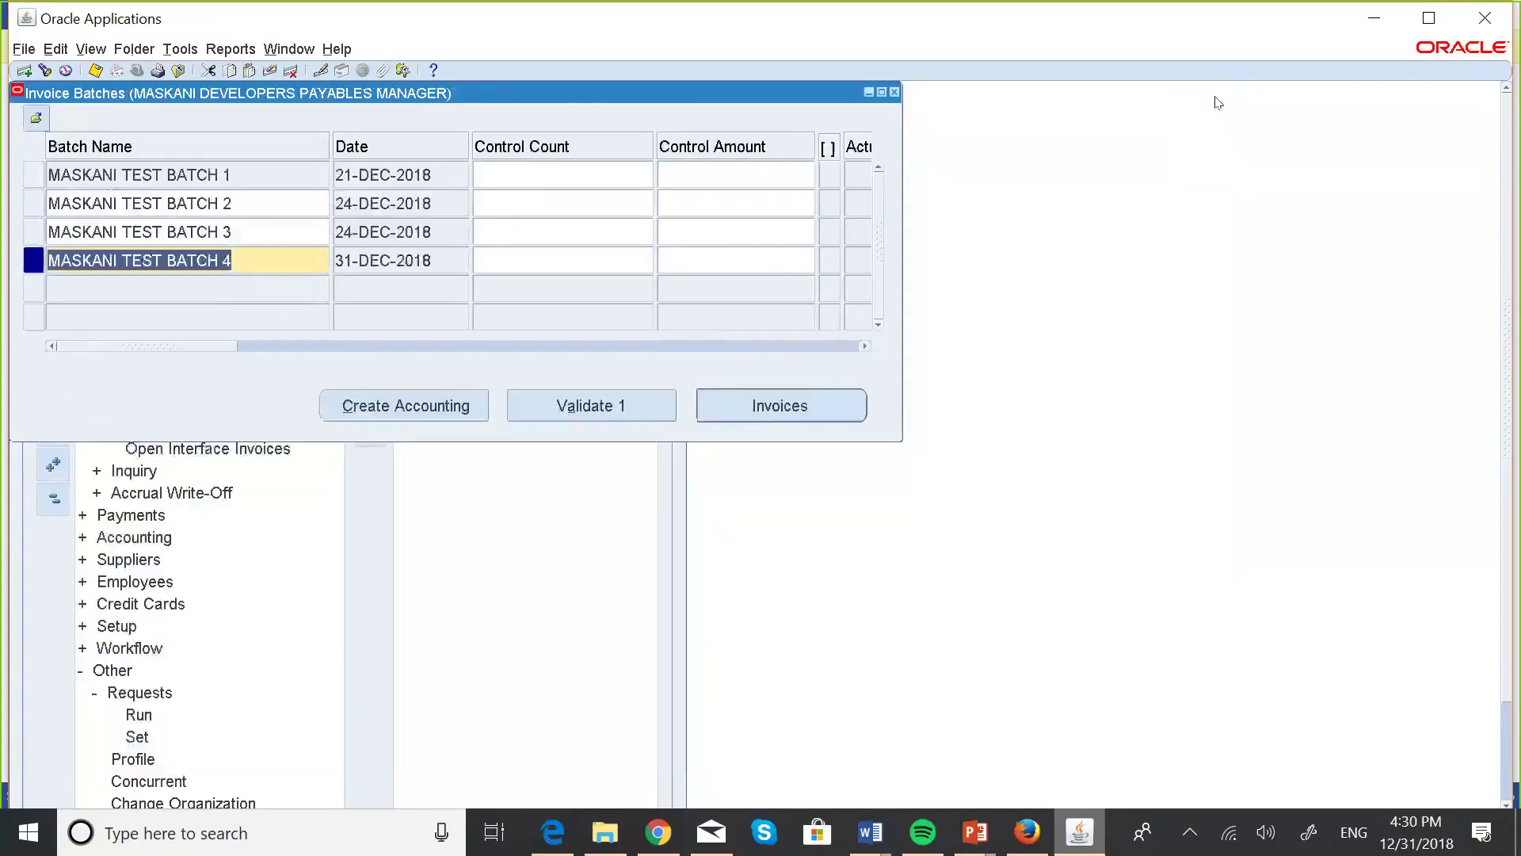
left_click(896, 92)
Collapse the navigator tree and start a new request submission from the Run function under Other, Requests
left_click(59, 506)
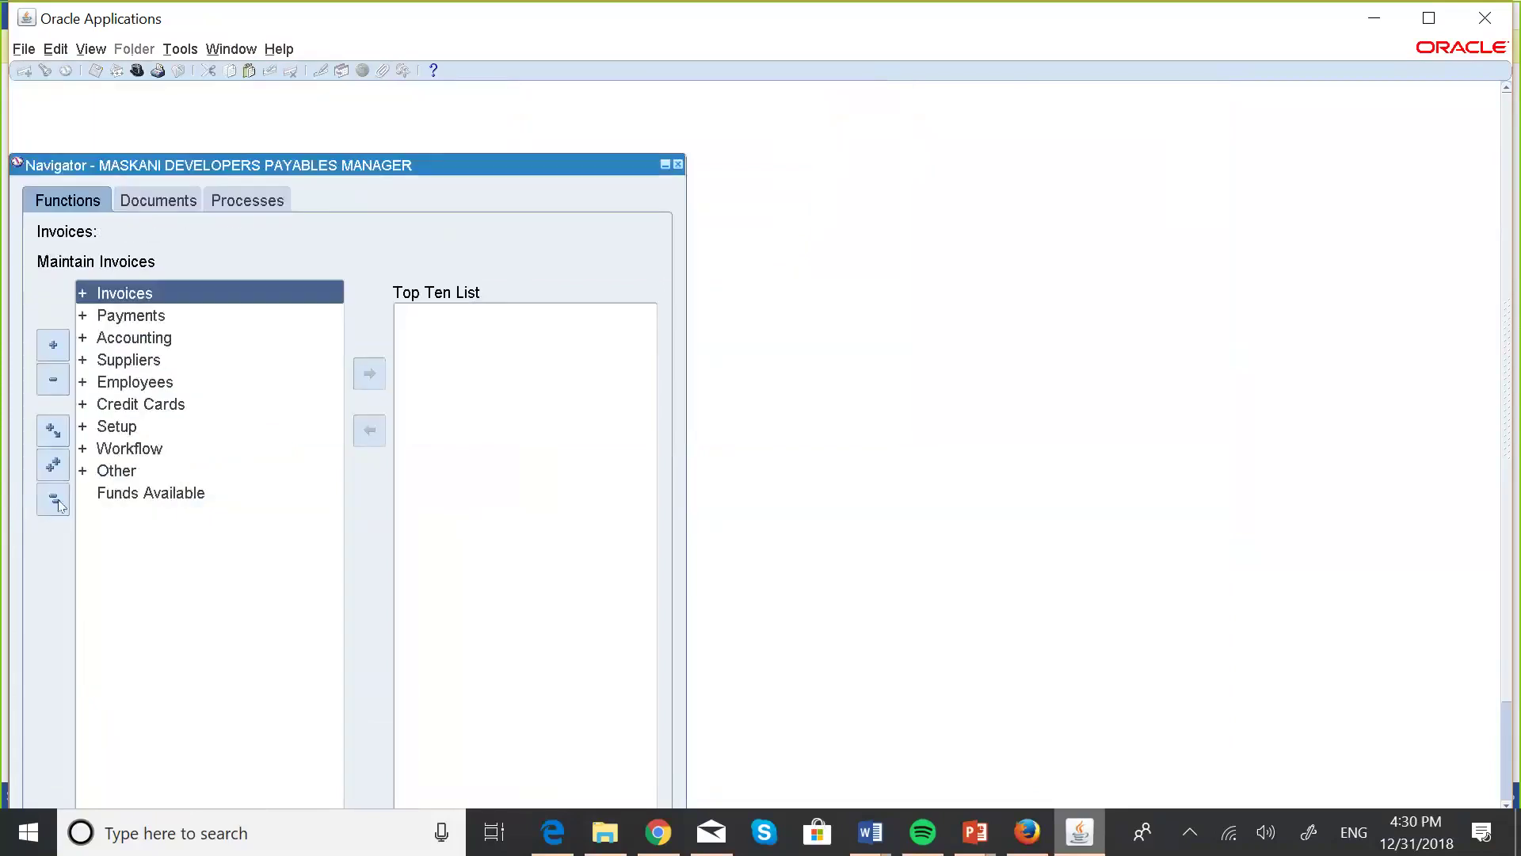
left_click(111, 469)
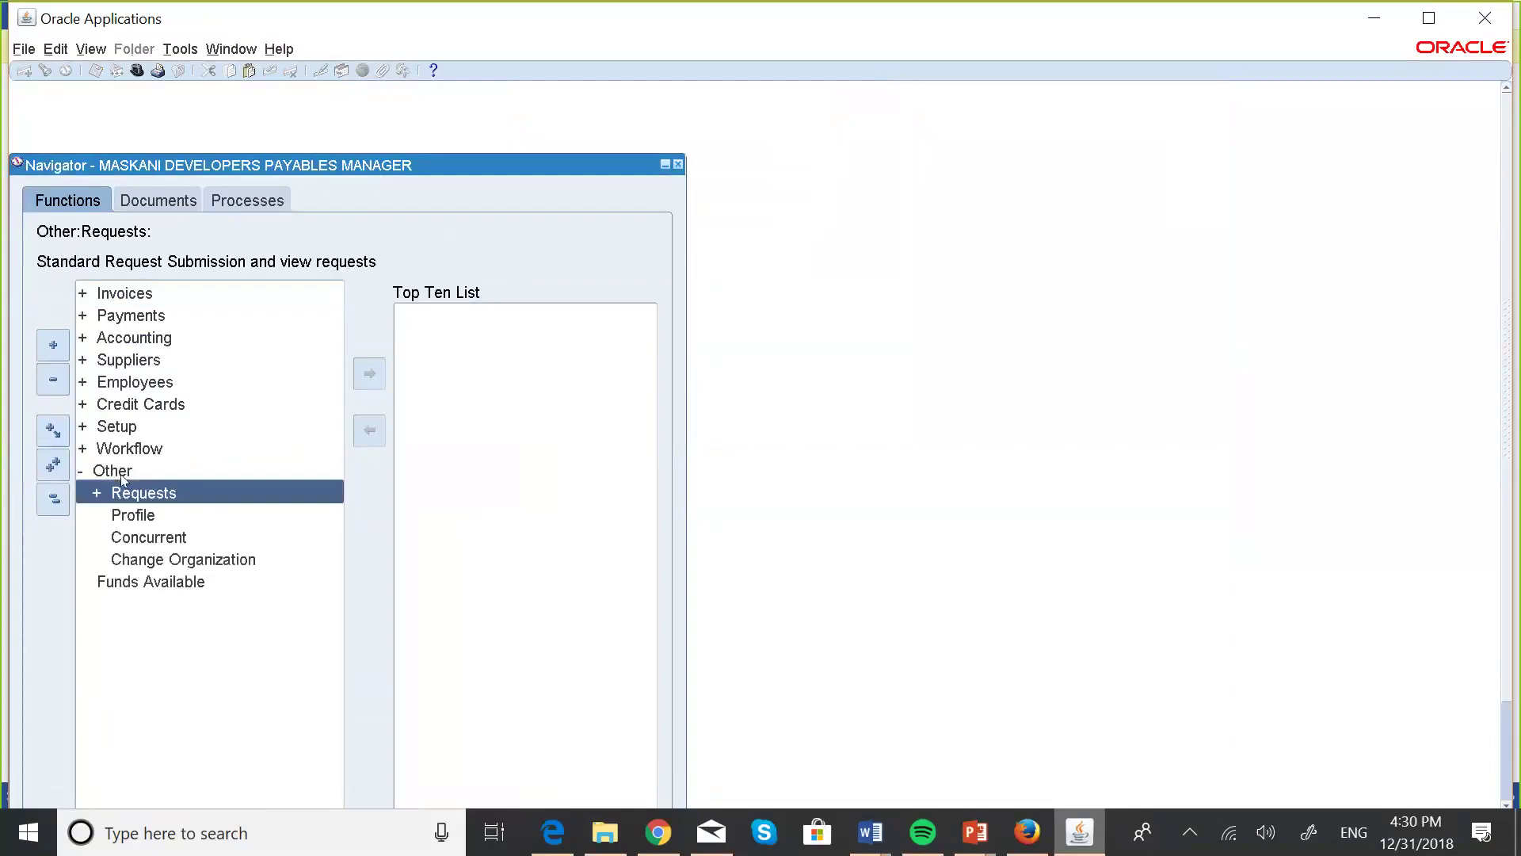
key("Return")
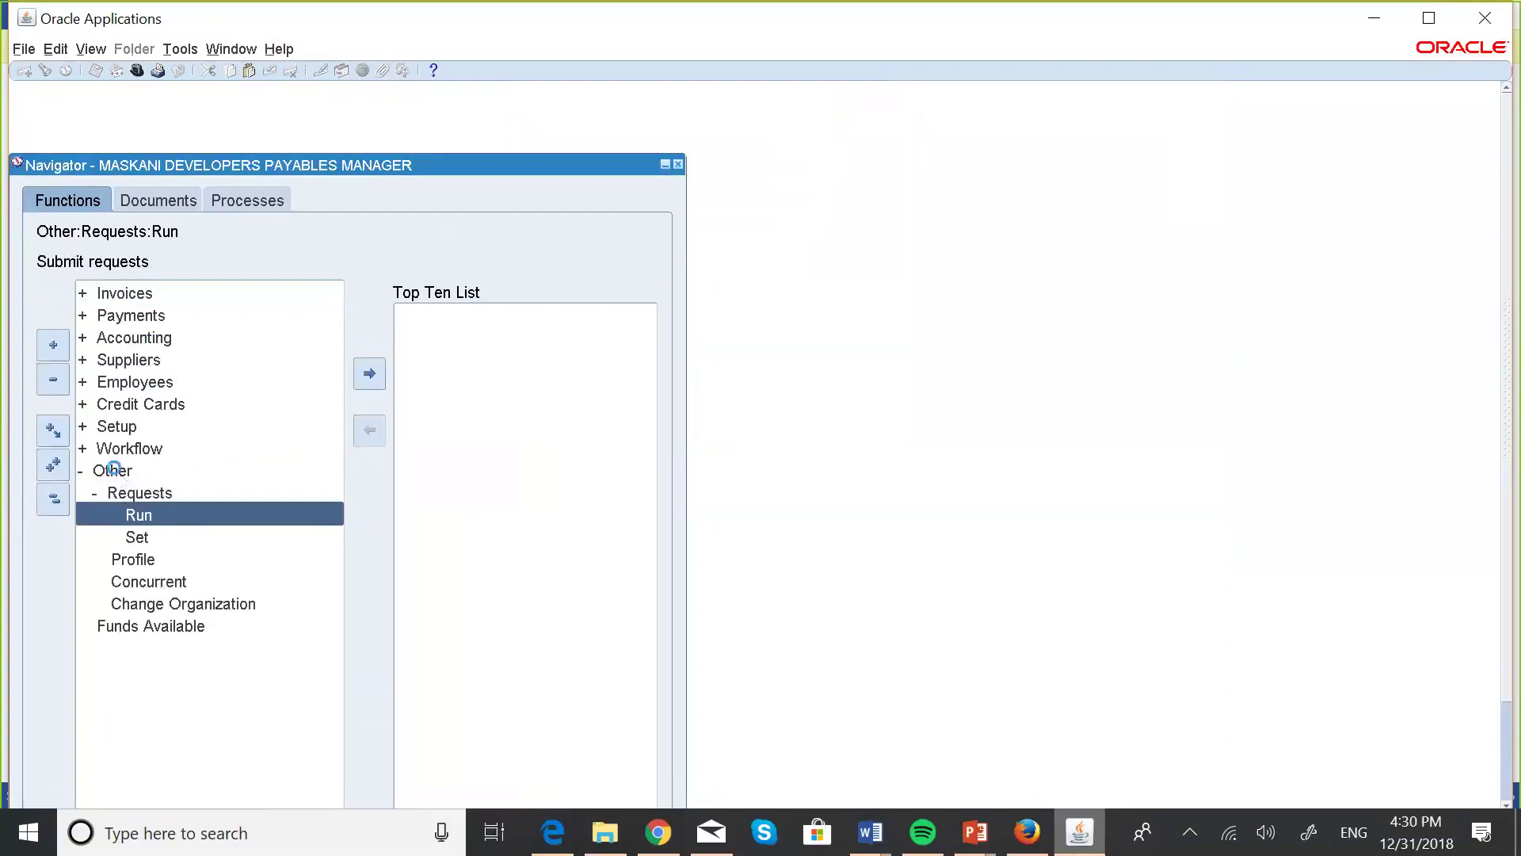
left_click(457, 499)
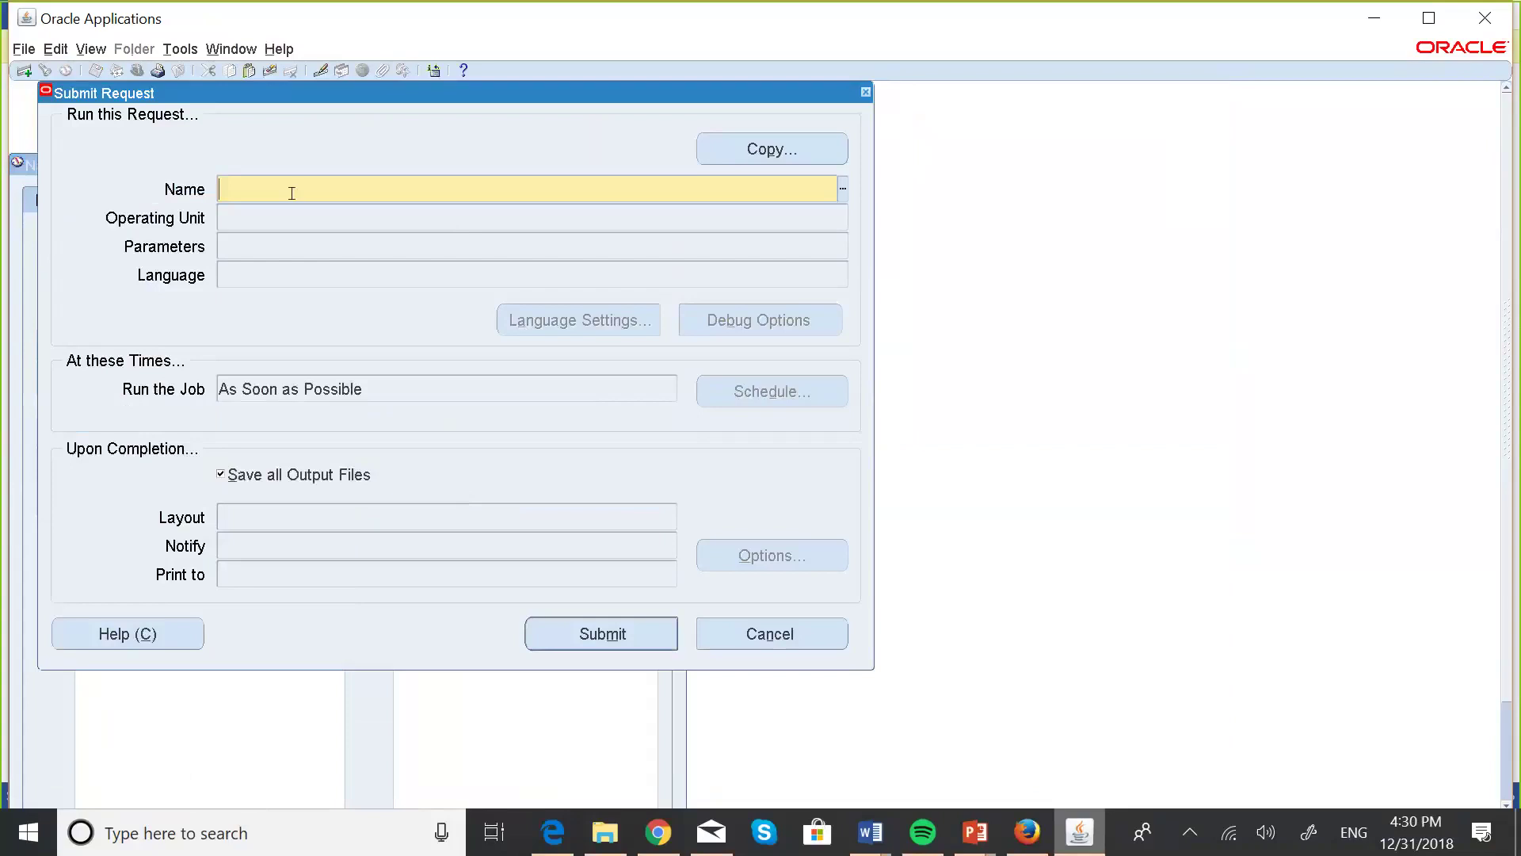
Find programs starting with "Crea" and choose Create Accounting as the request to run
key("Caps_Lock")
type("C")
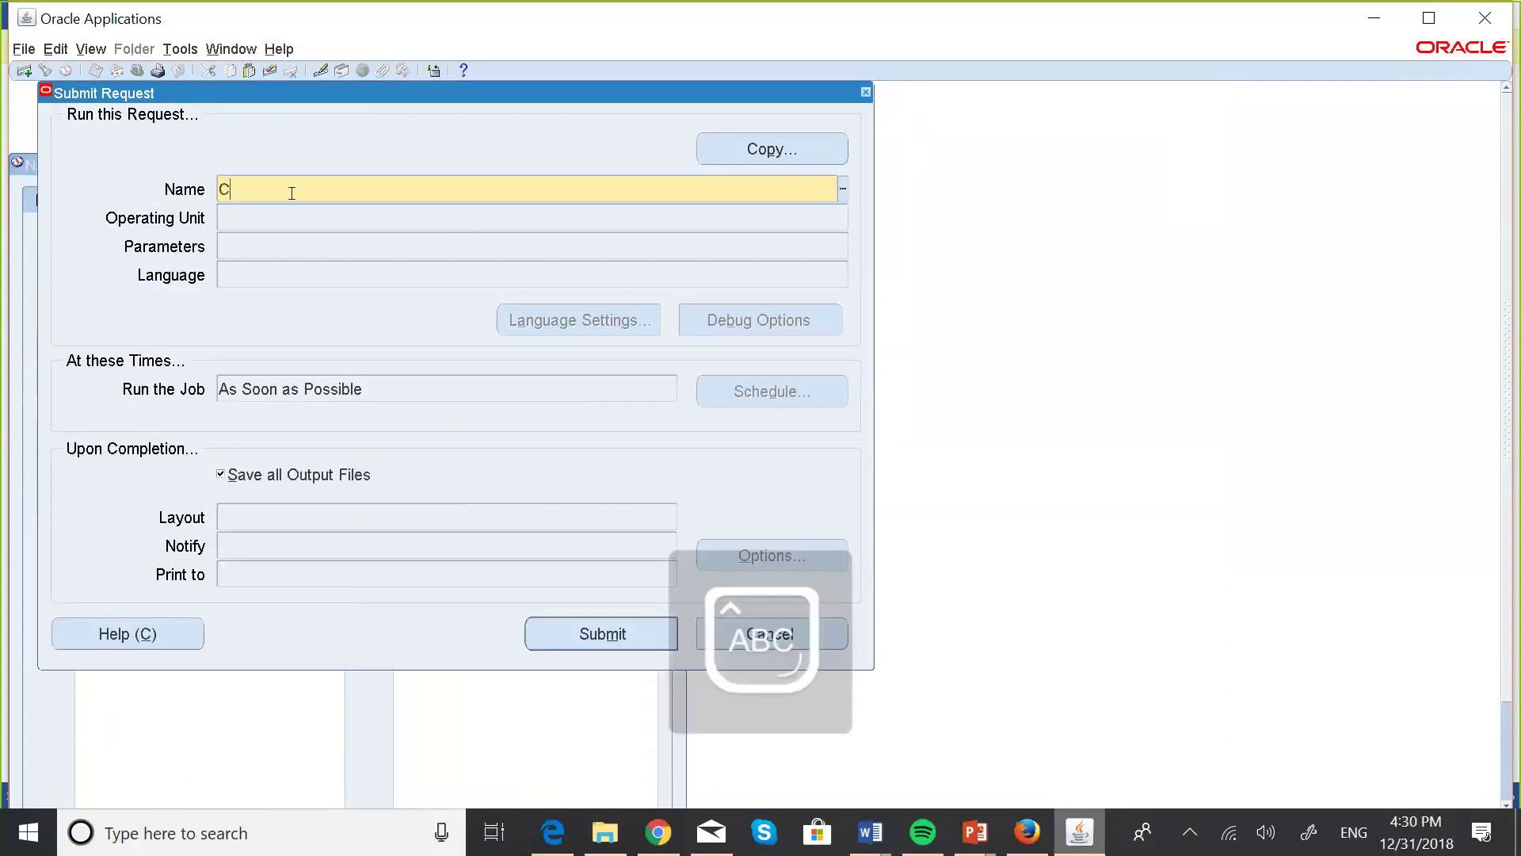
key("Caps_Lock")
type("rea")
key("Tab")
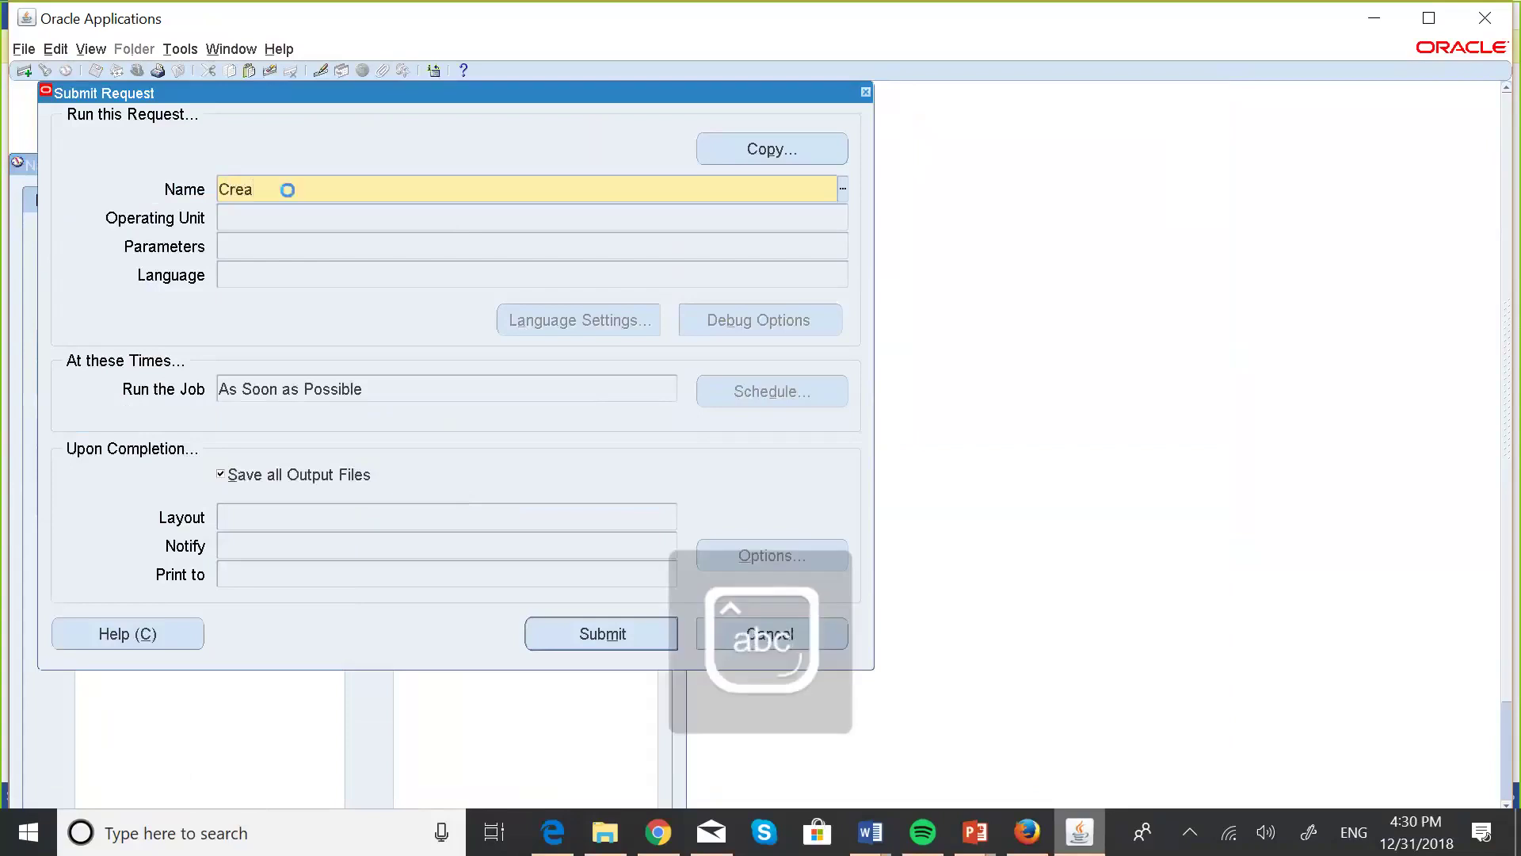
left_click(321, 352)
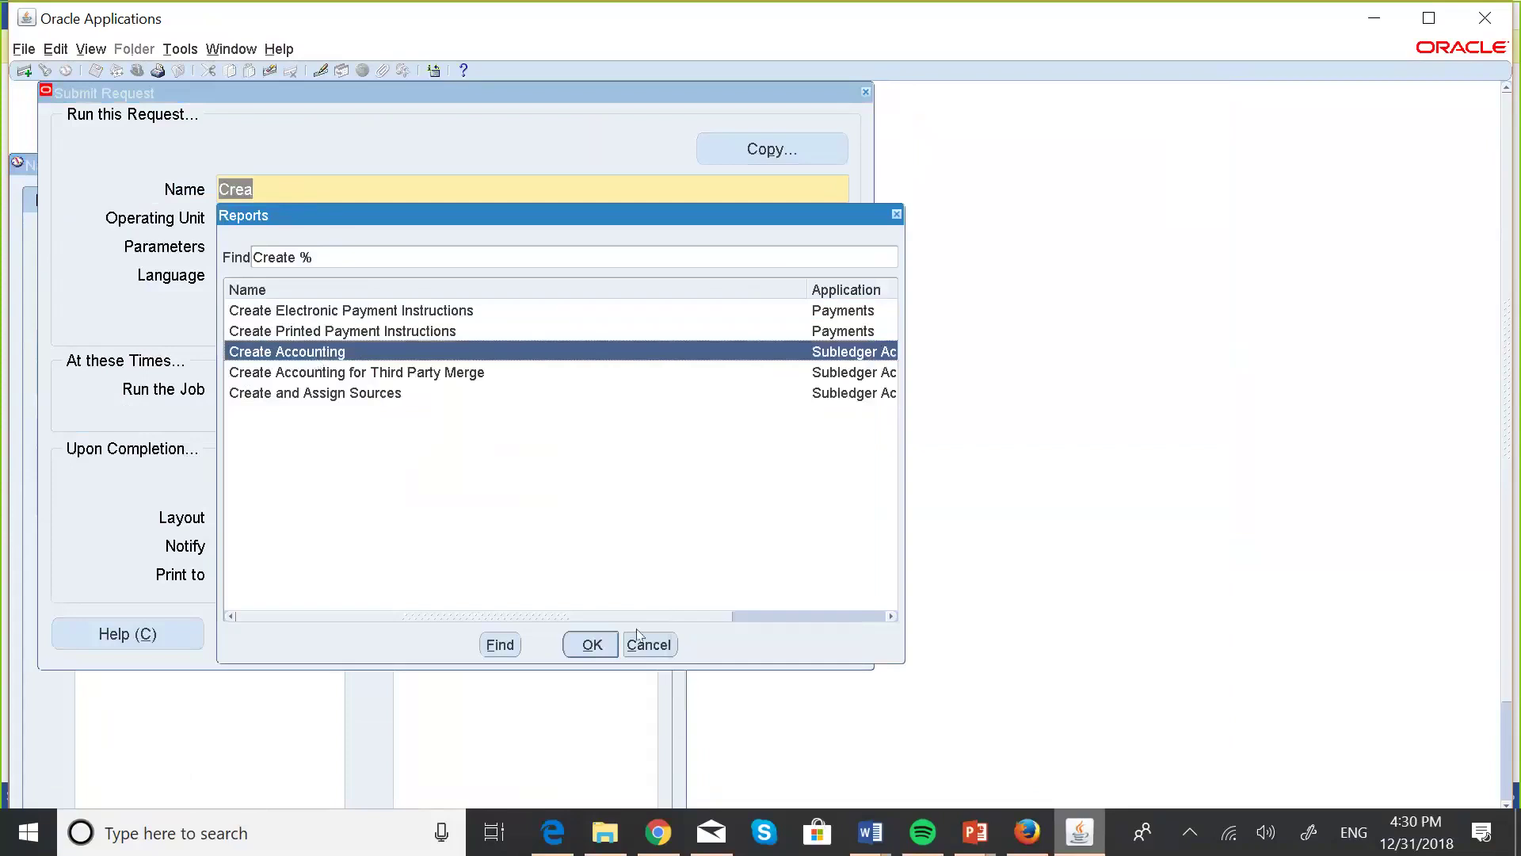
left_click(600, 651)
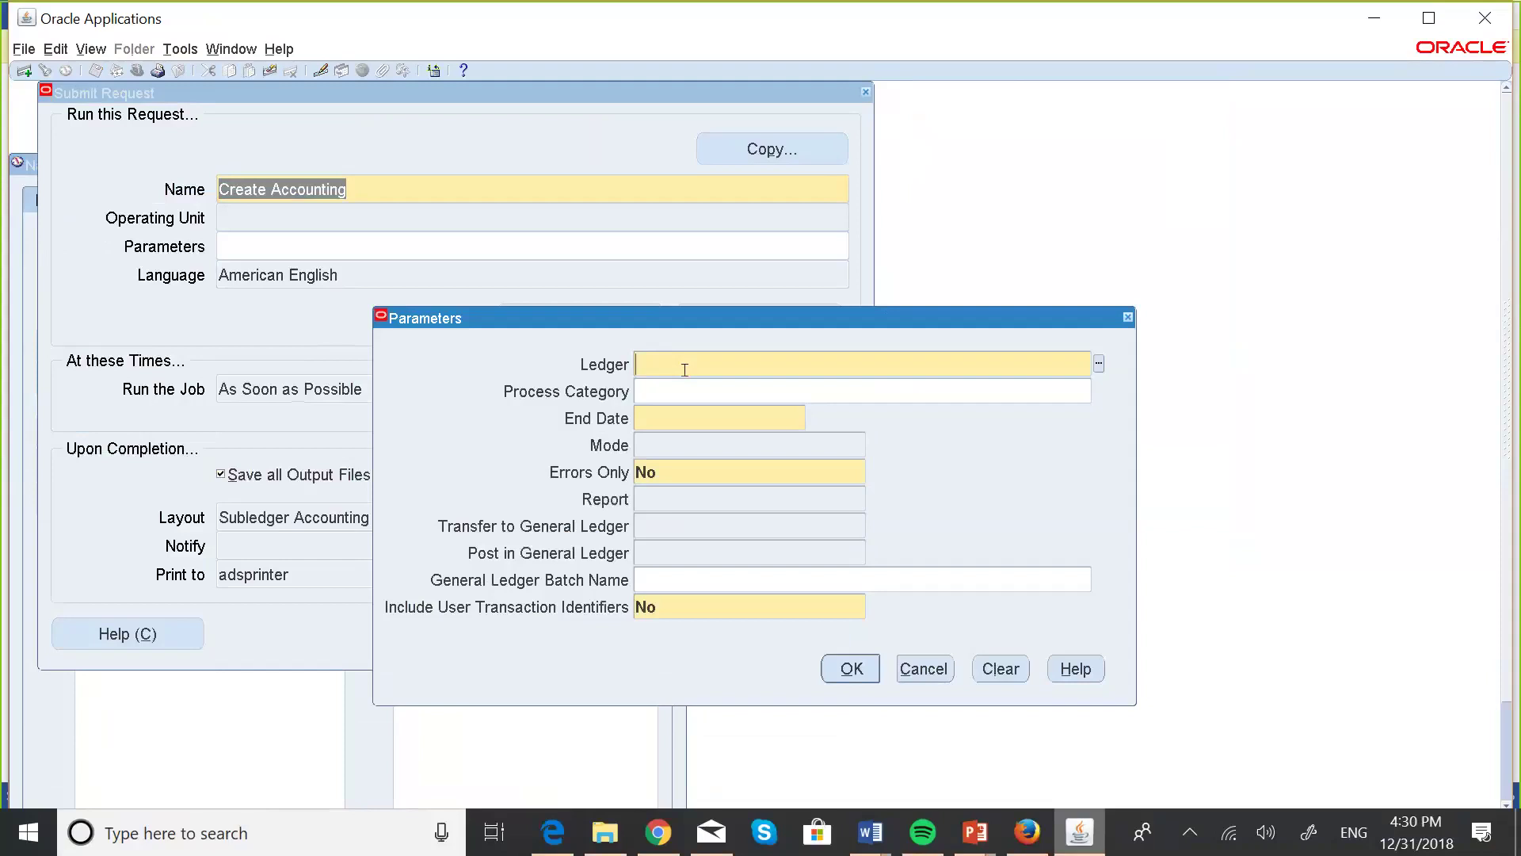
Set the request's ledger to MASKANI GROUP US LEDGER, process category to Invoices and end date to 31-DEC-2018
key("Caps_Lock")
type("MAS")
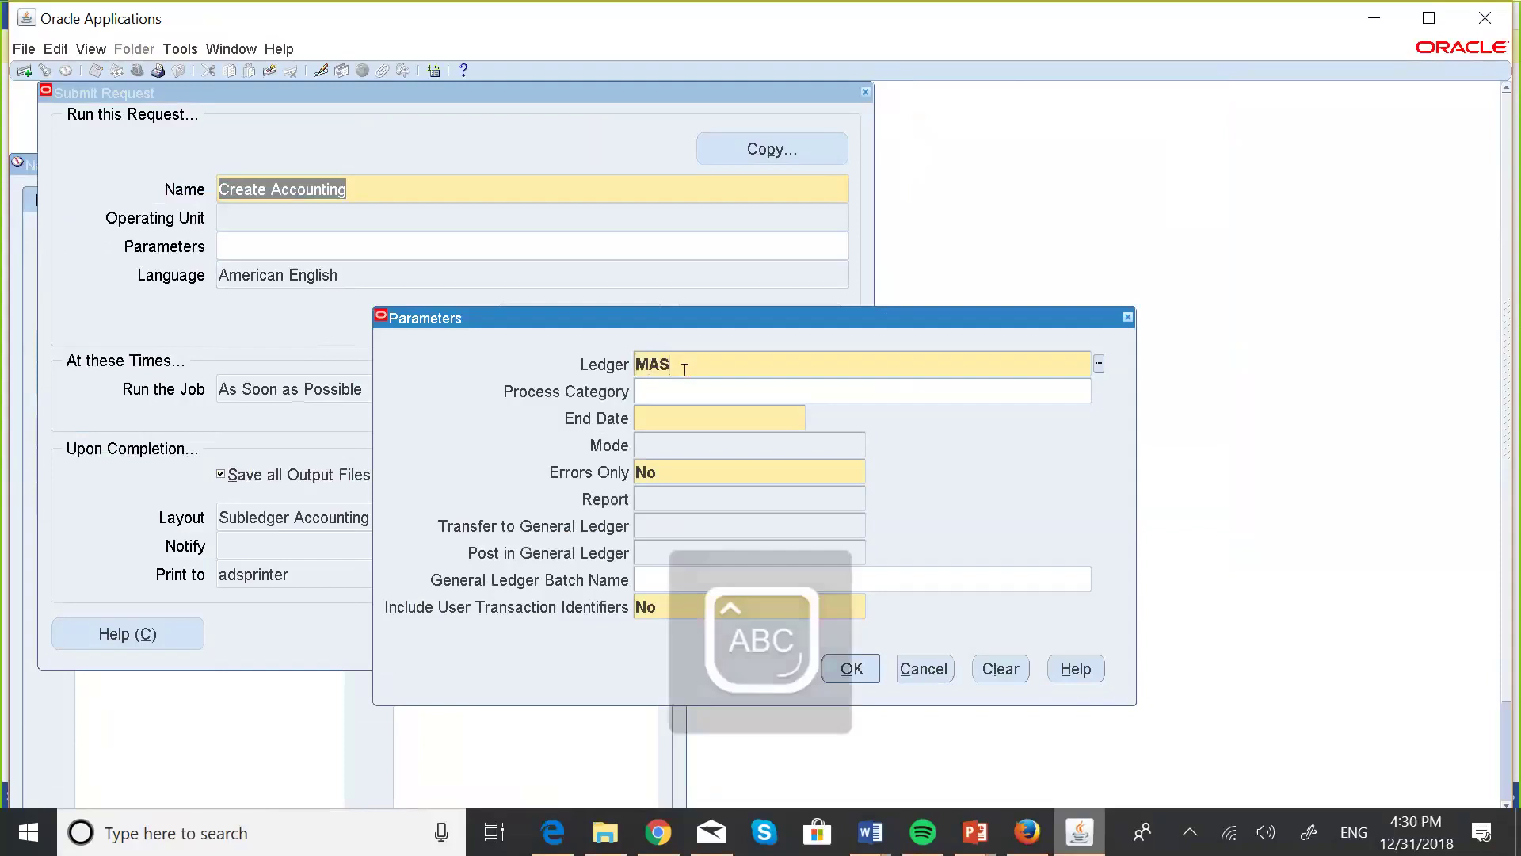
key("Tab")
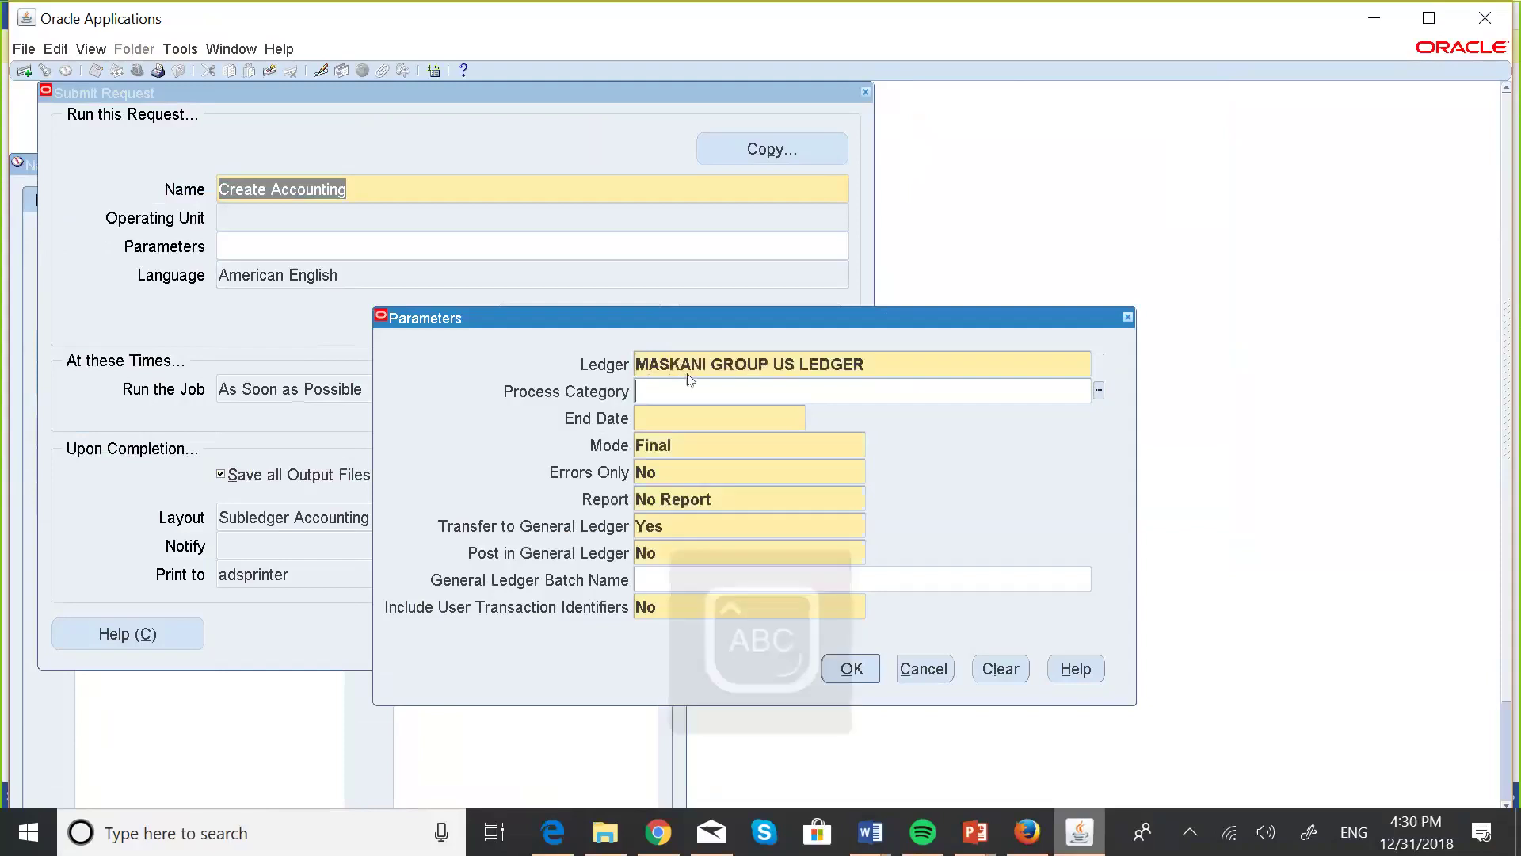
left_click(1100, 391)
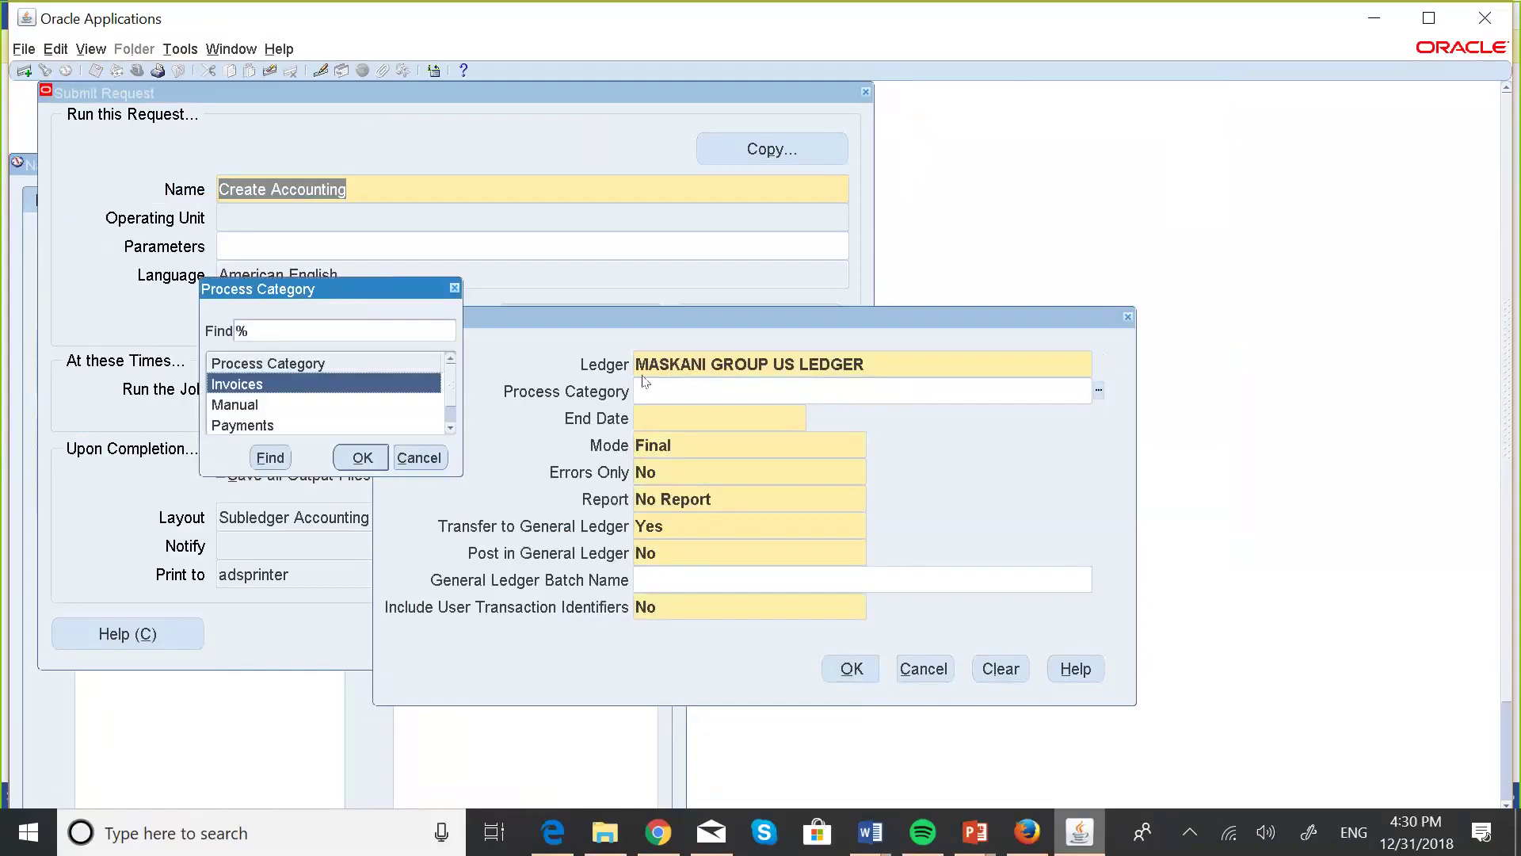
left_click(361, 459)
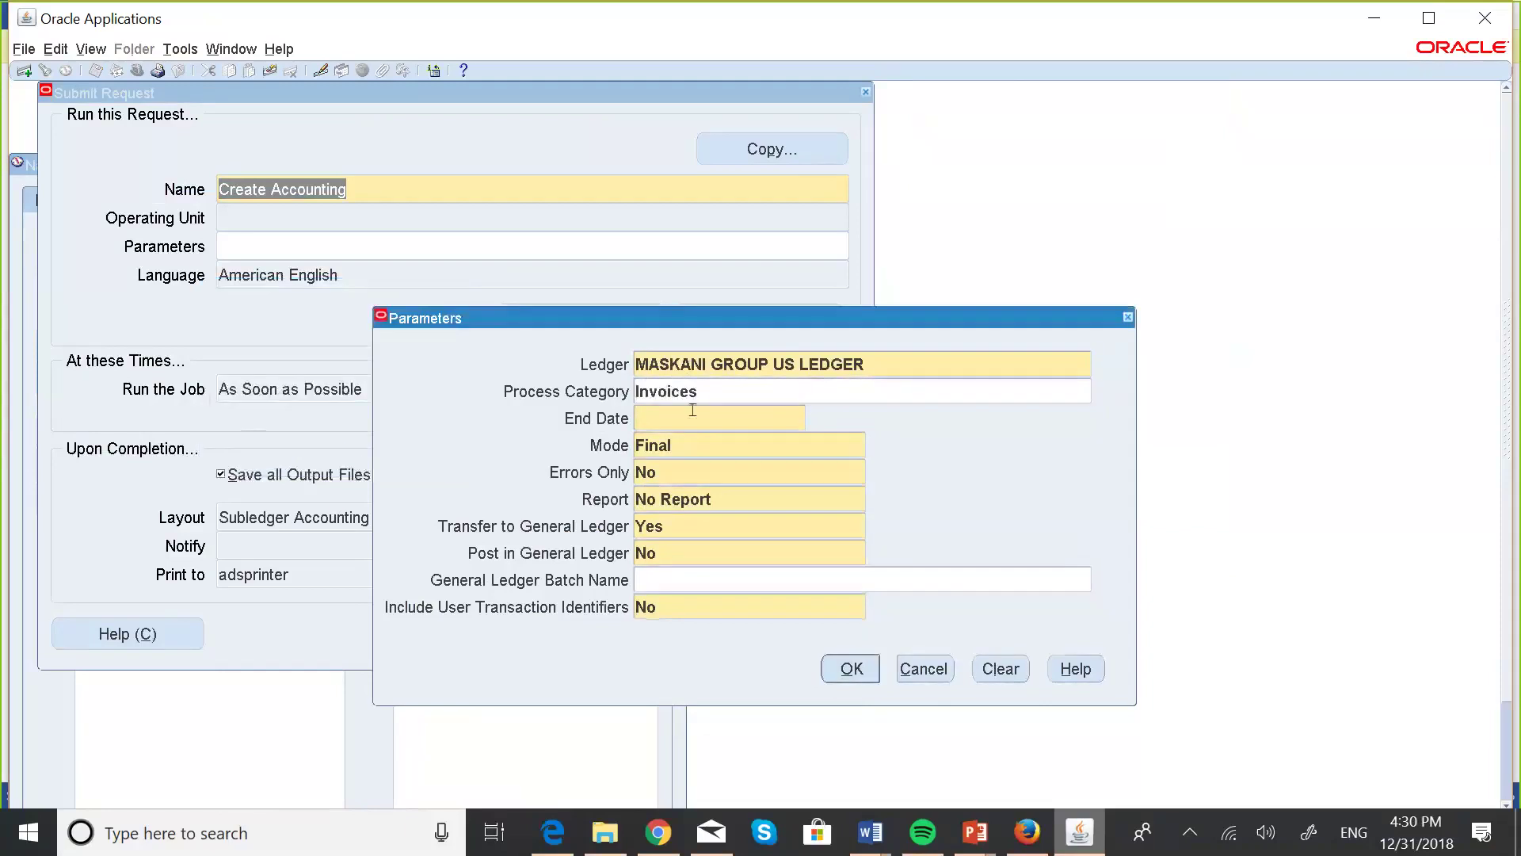
type("31-DEC-2018")
key("Tab")
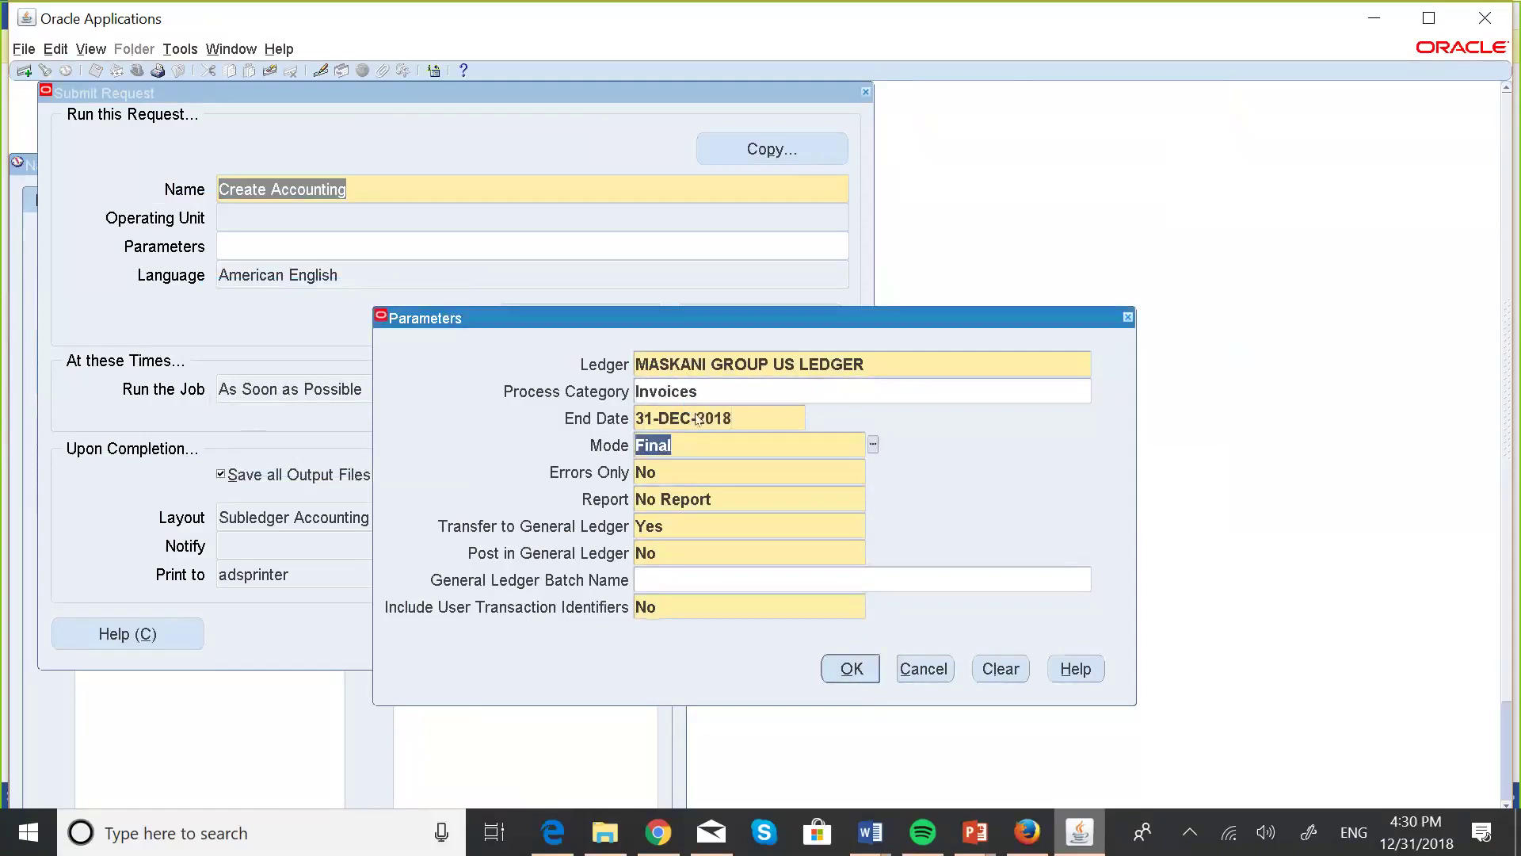
Set the accounting mode to Draft and the report level to Detail
left_click(873, 444)
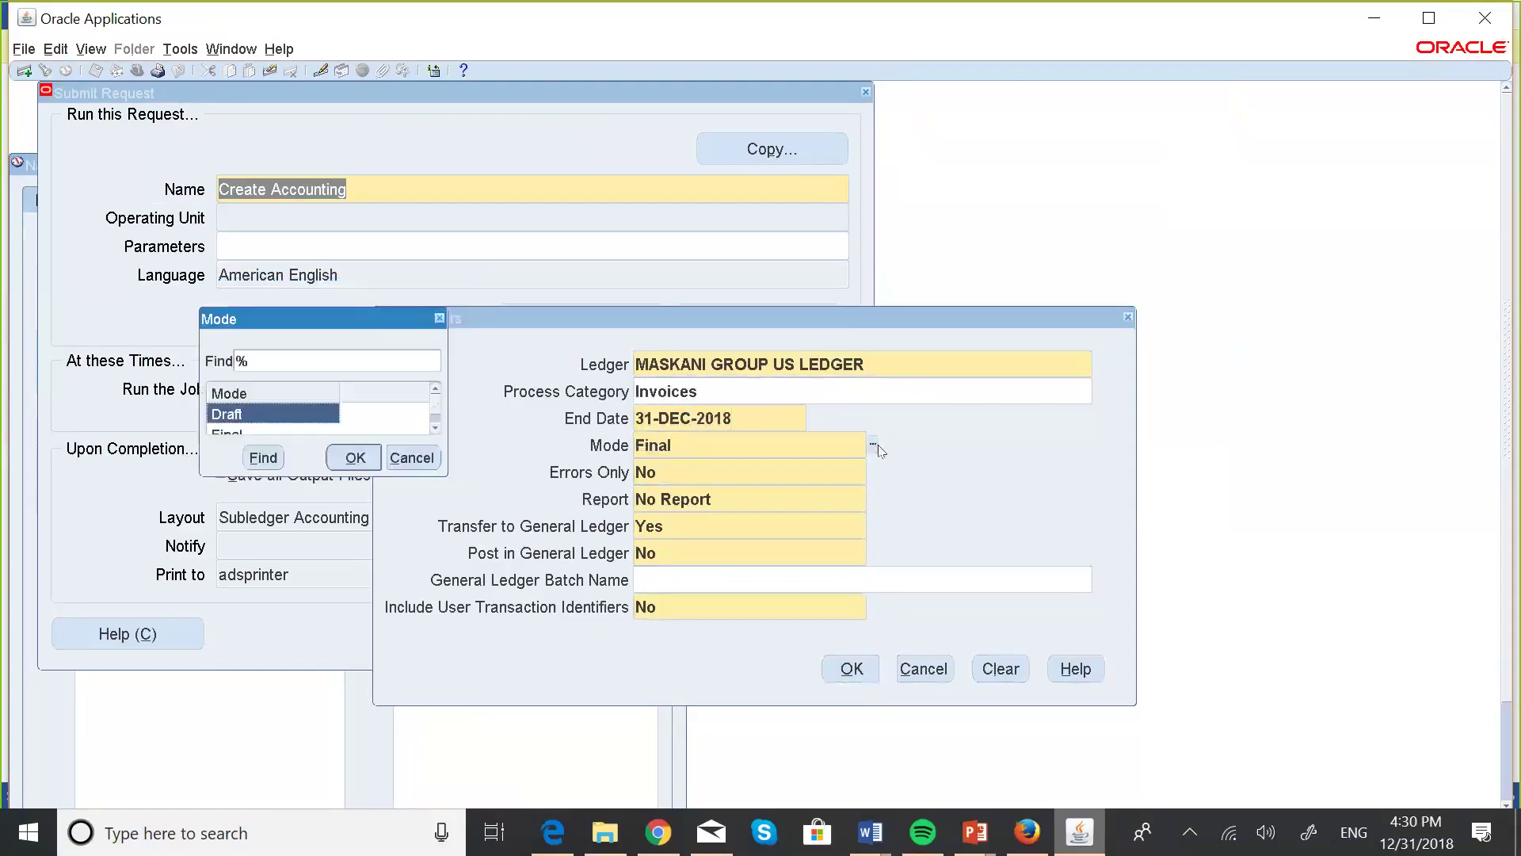
left_click(350, 455)
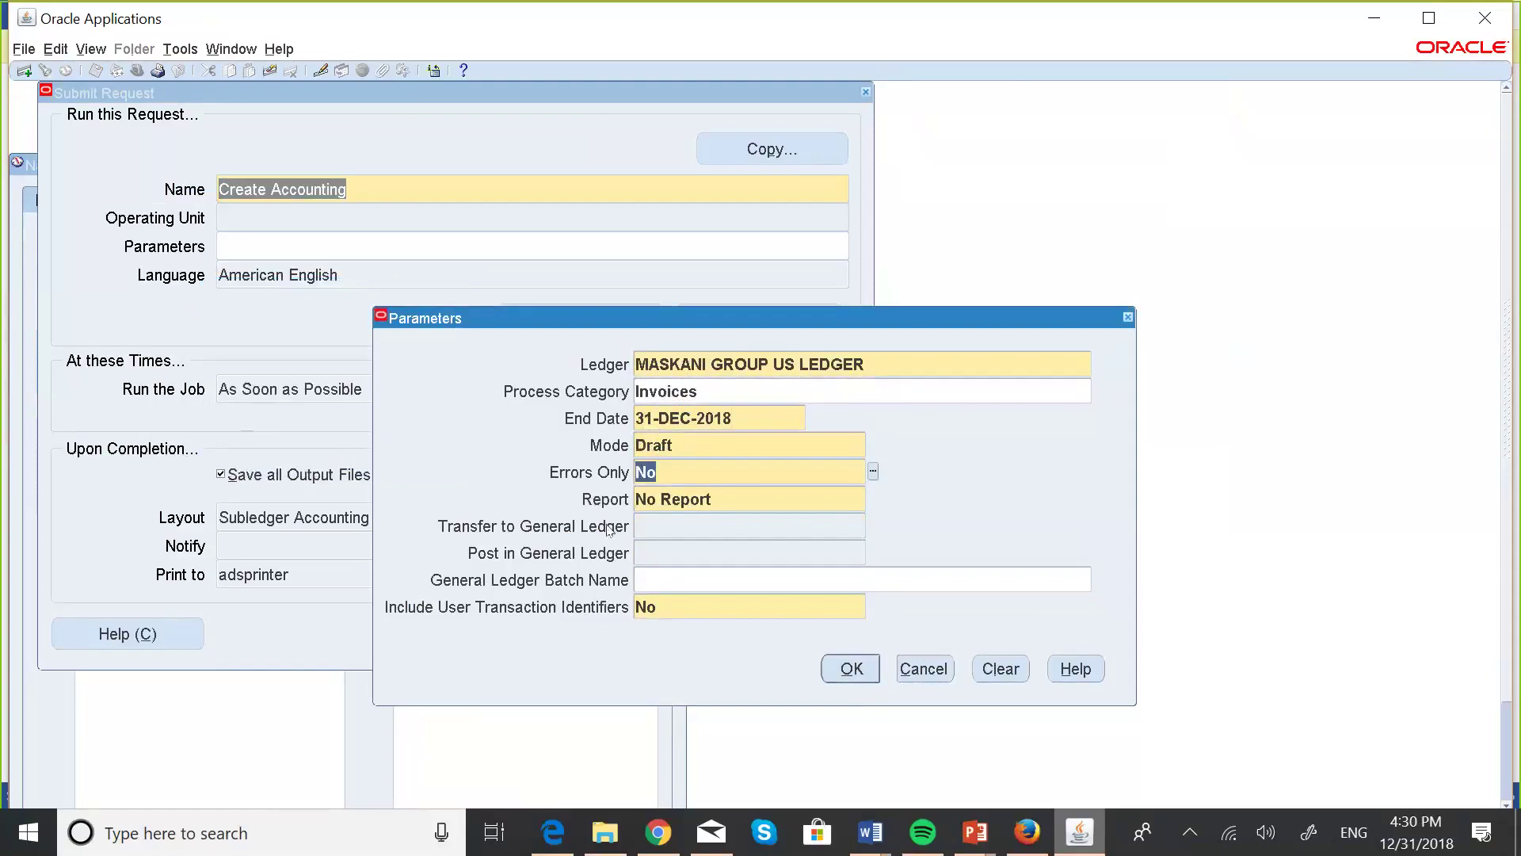
left_click(761, 496)
left_click(873, 499)
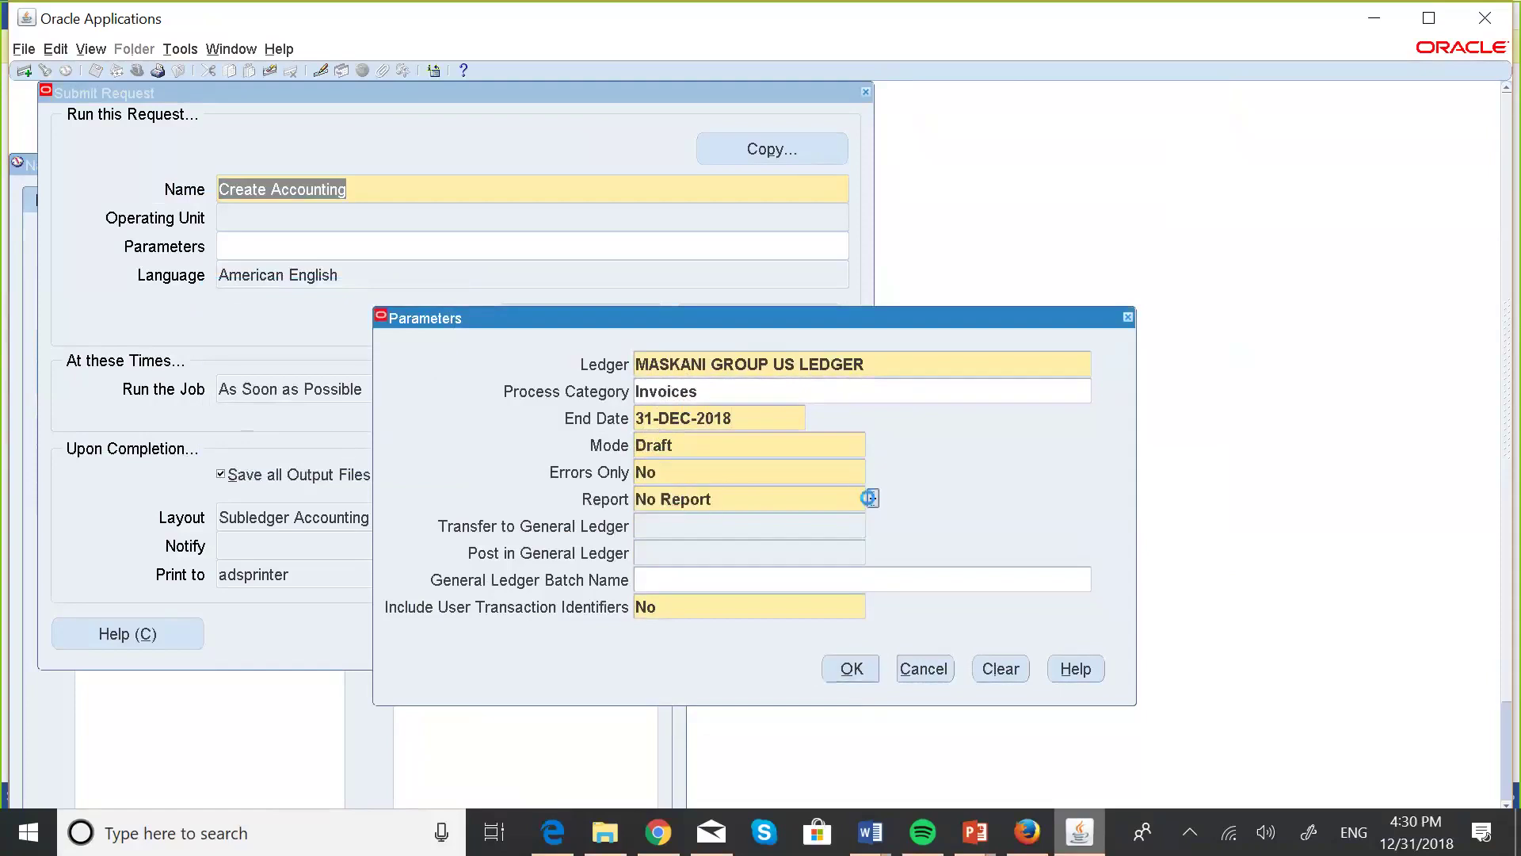
left_click(435, 428)
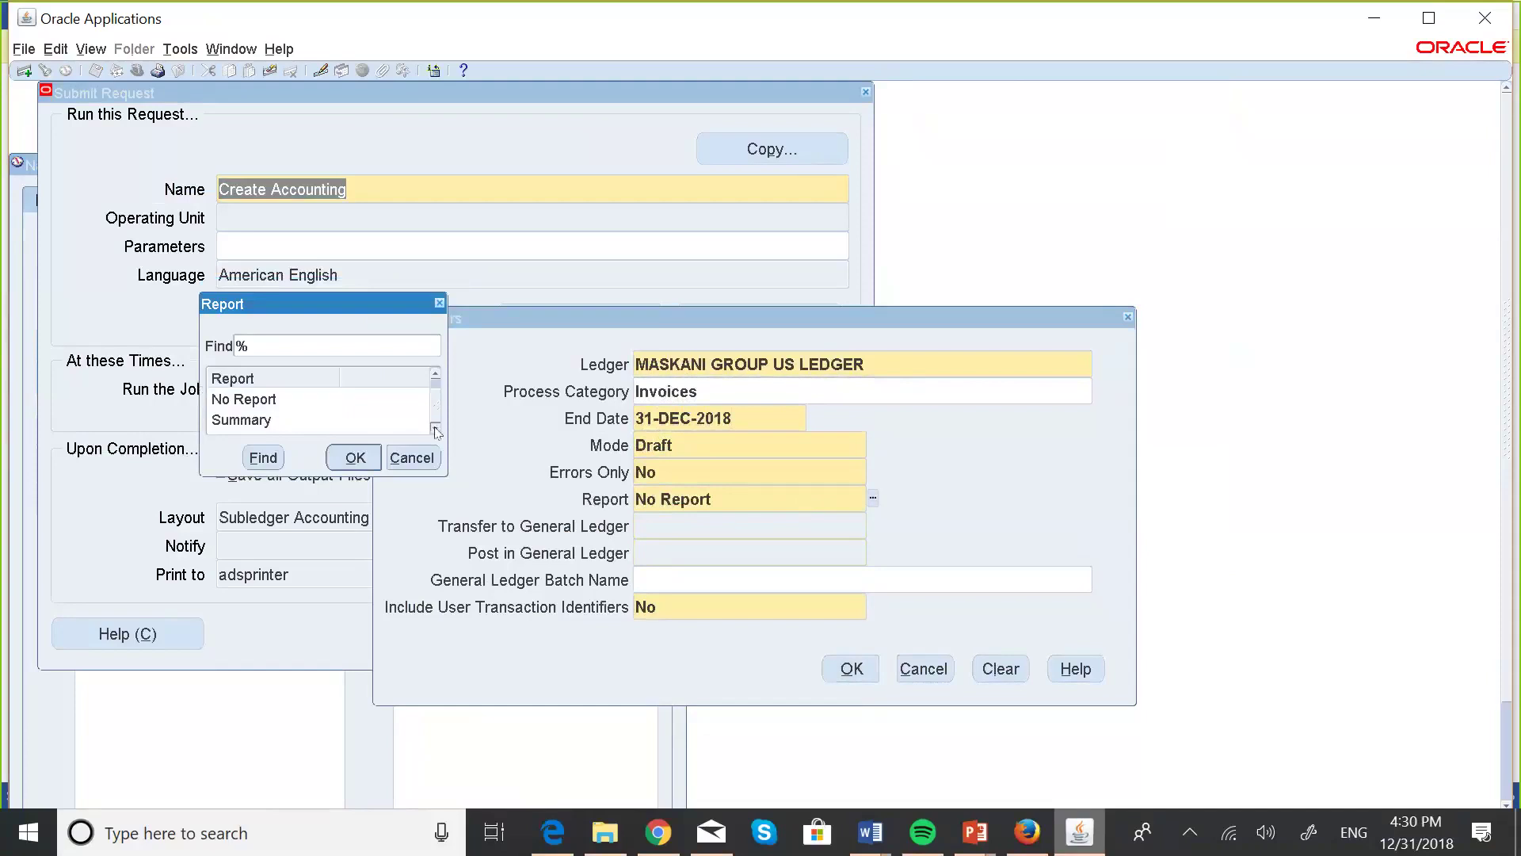
left_click(435, 373)
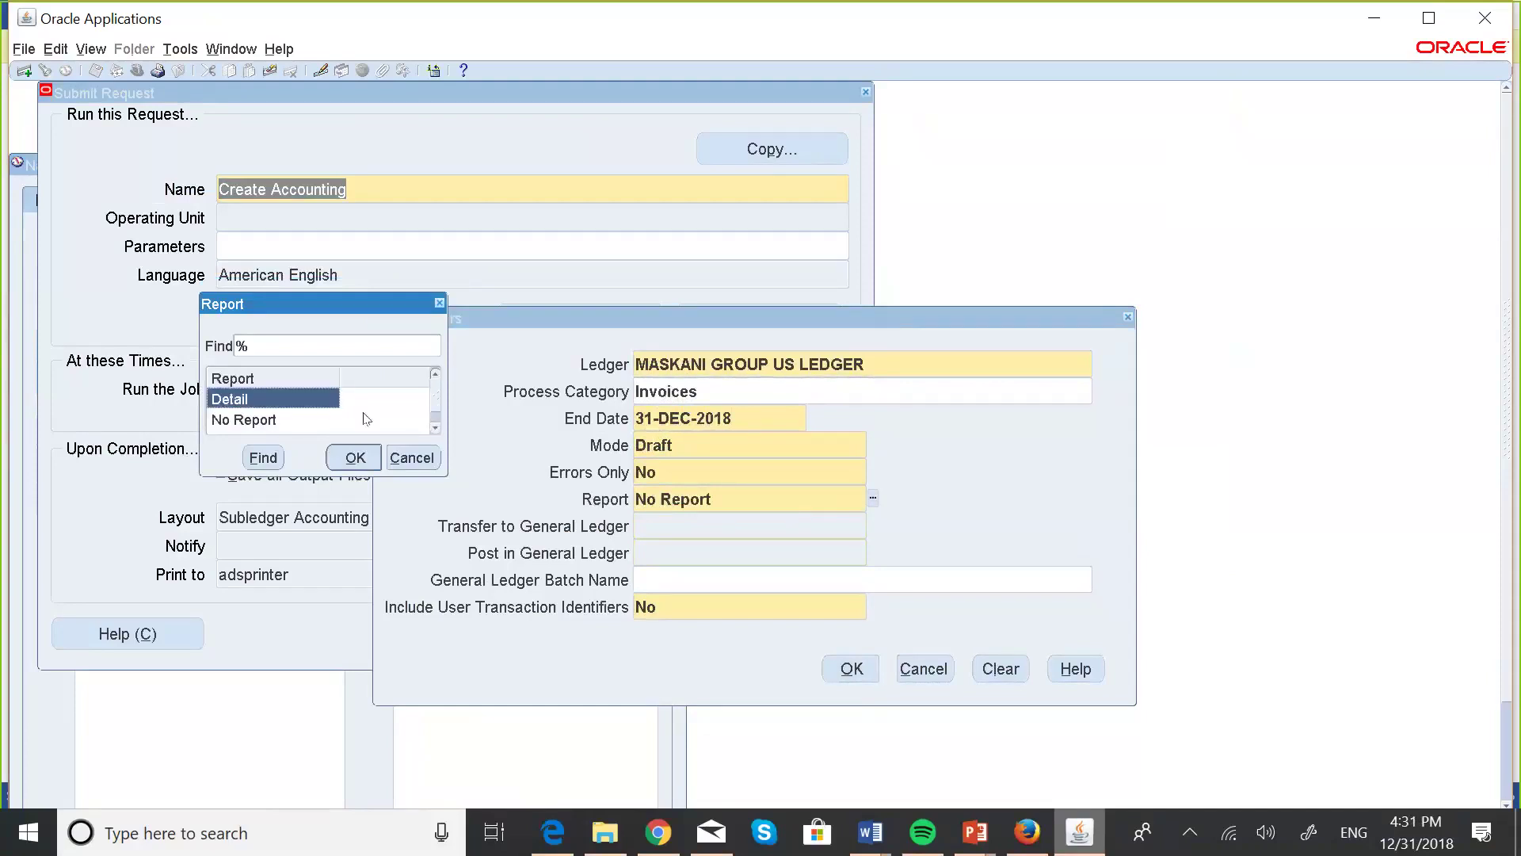
left_click(355, 458)
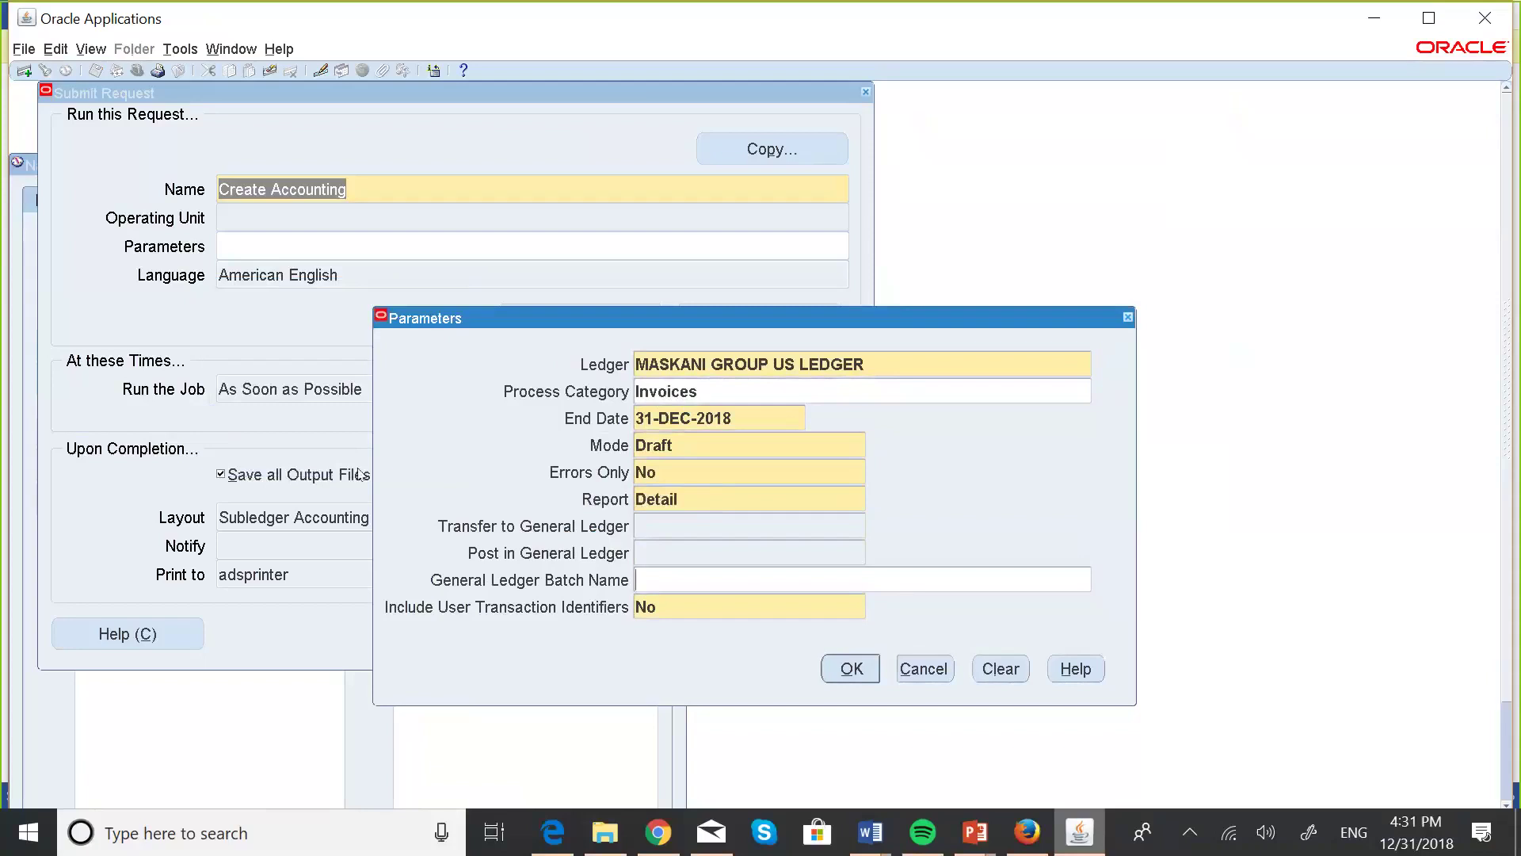
Name the General Ledger batch MASKANI TEST BATCH A and submit the Create Accounting request without submitting another
left_click(698, 585)
type("MASKANI TEST BATC")
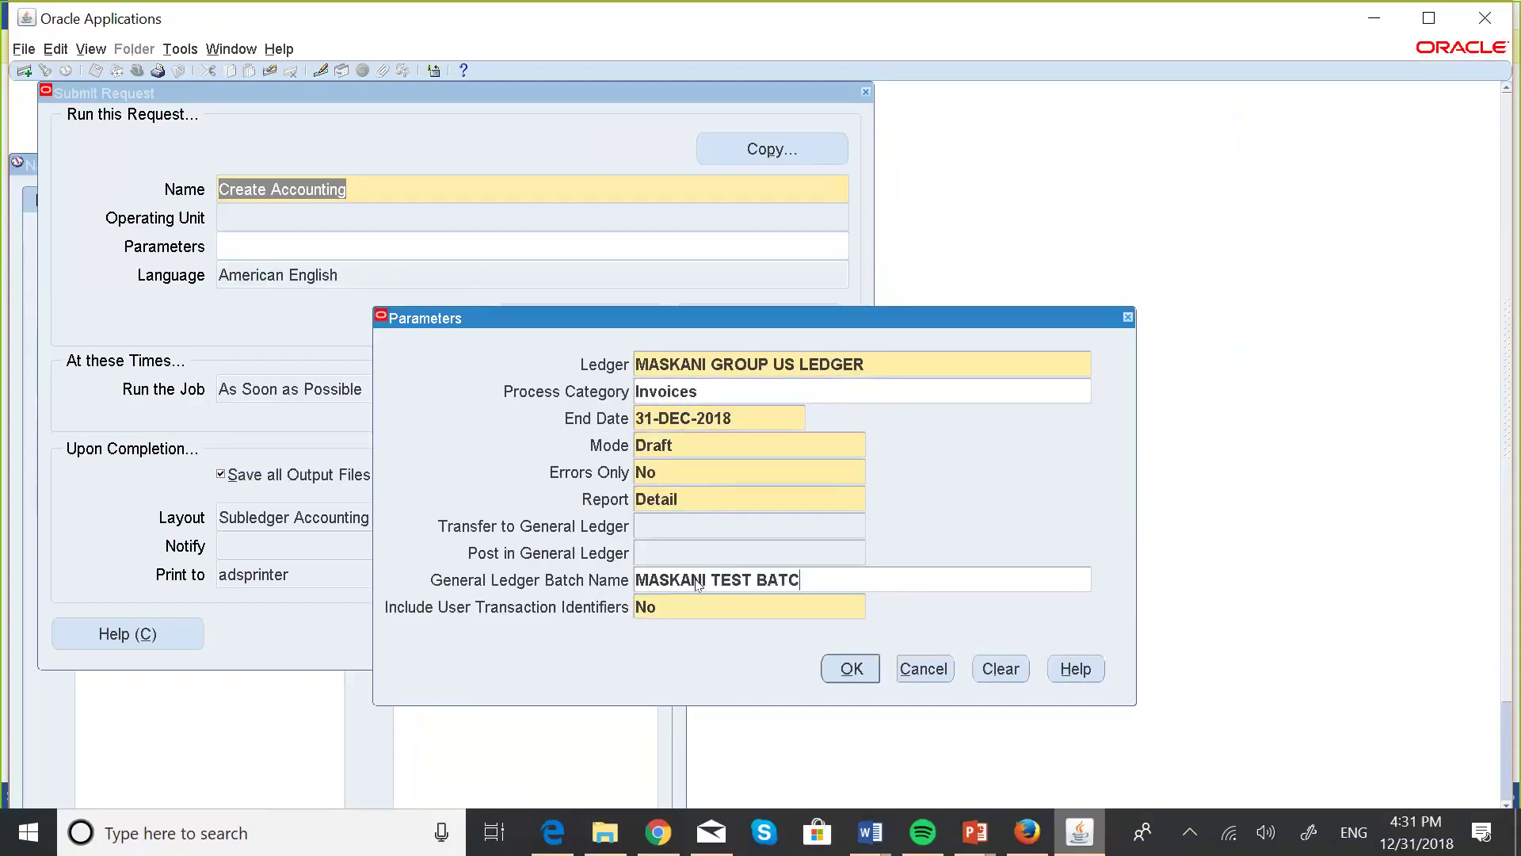
type("H A")
left_click(851, 667)
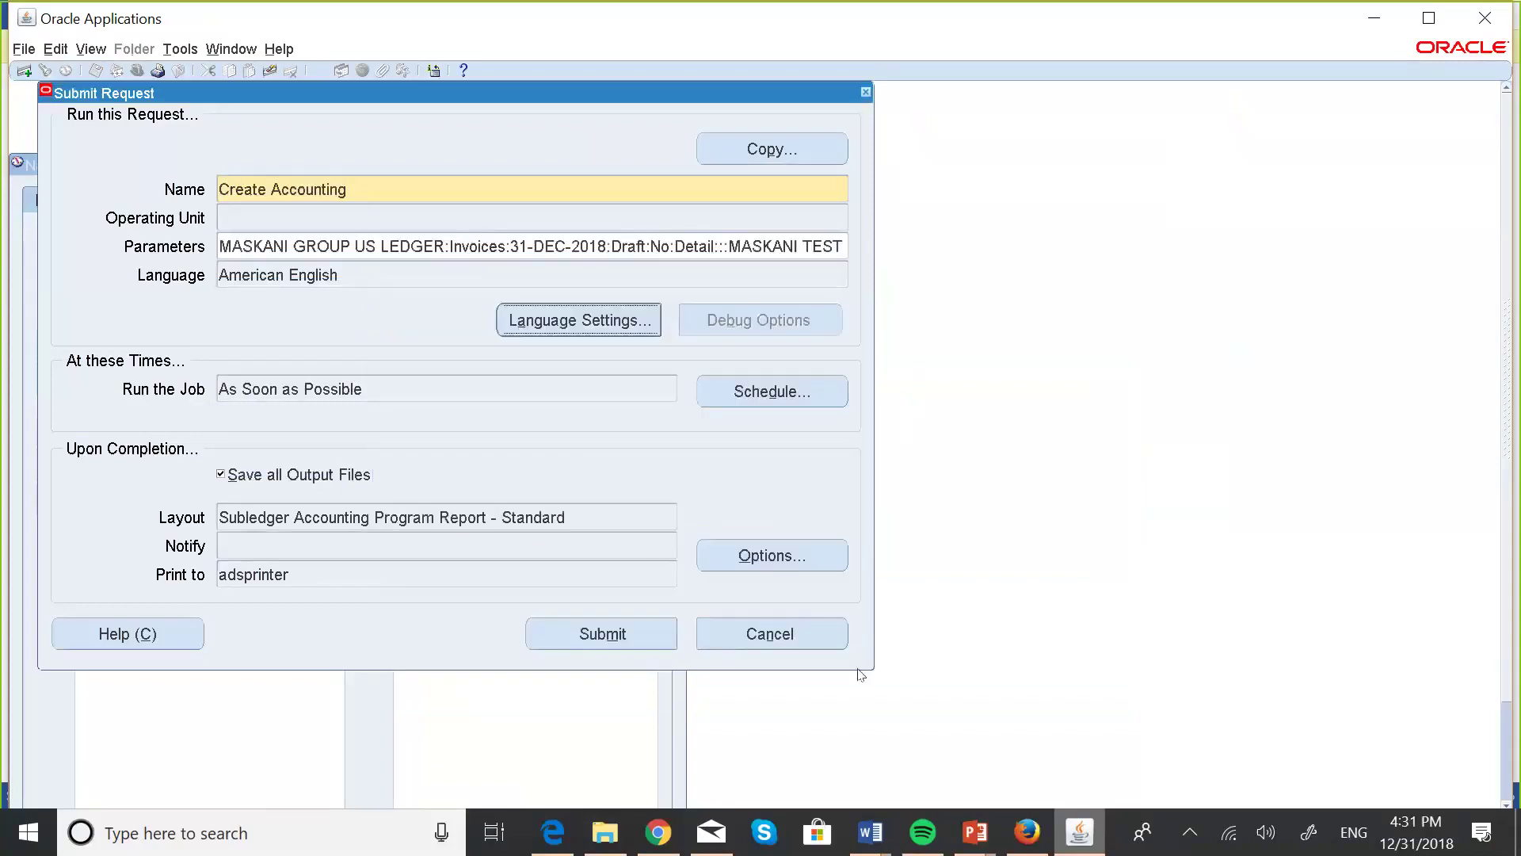
left_click(626, 634)
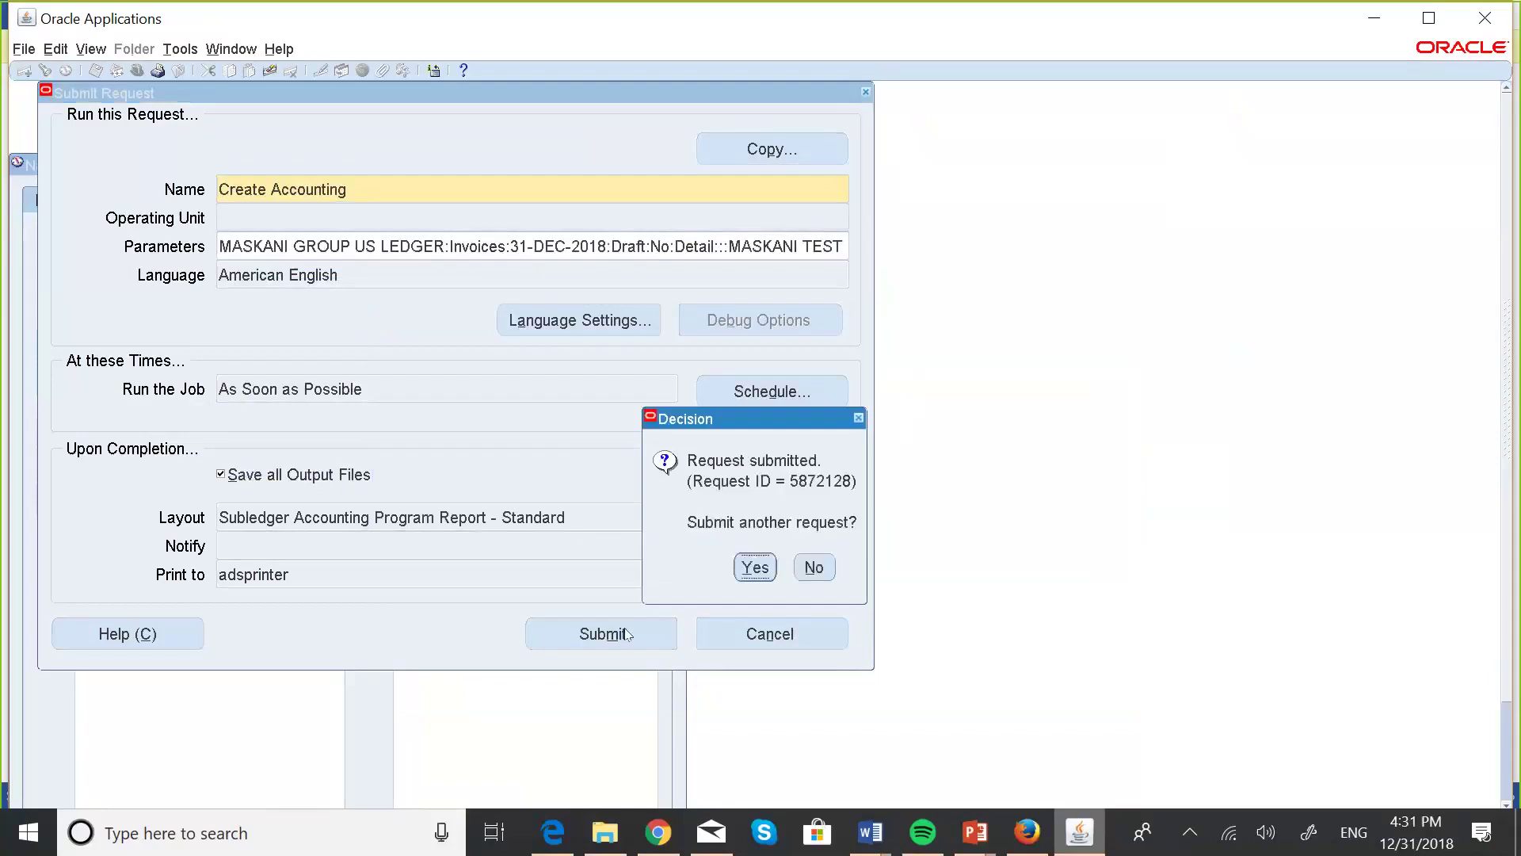
left_click(806, 568)
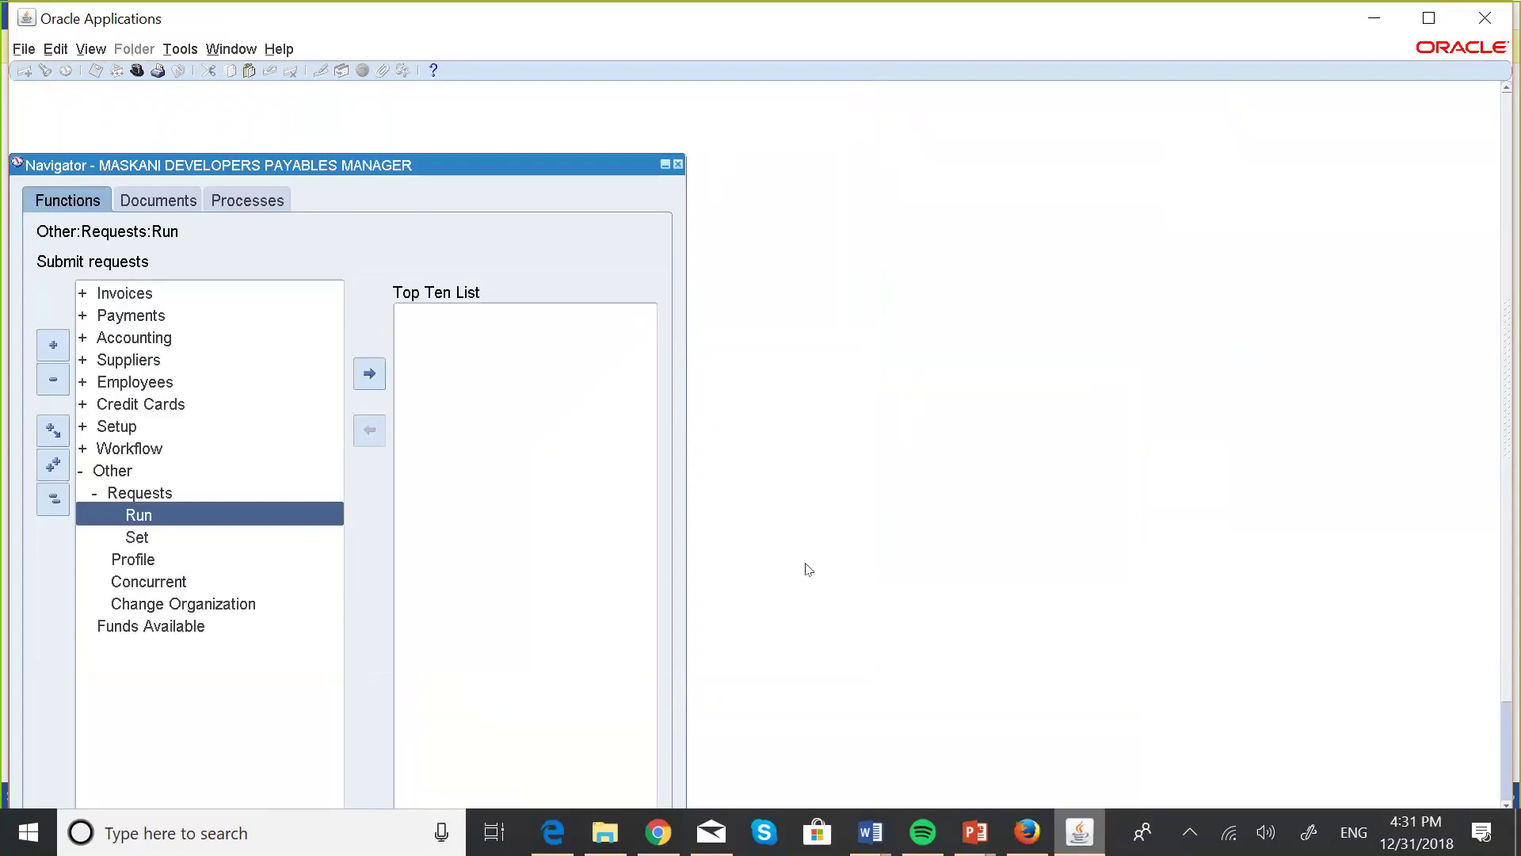
List all own requests and refresh the list to check the progress of the submitted accounting requests
key("alt+v")
key("r")
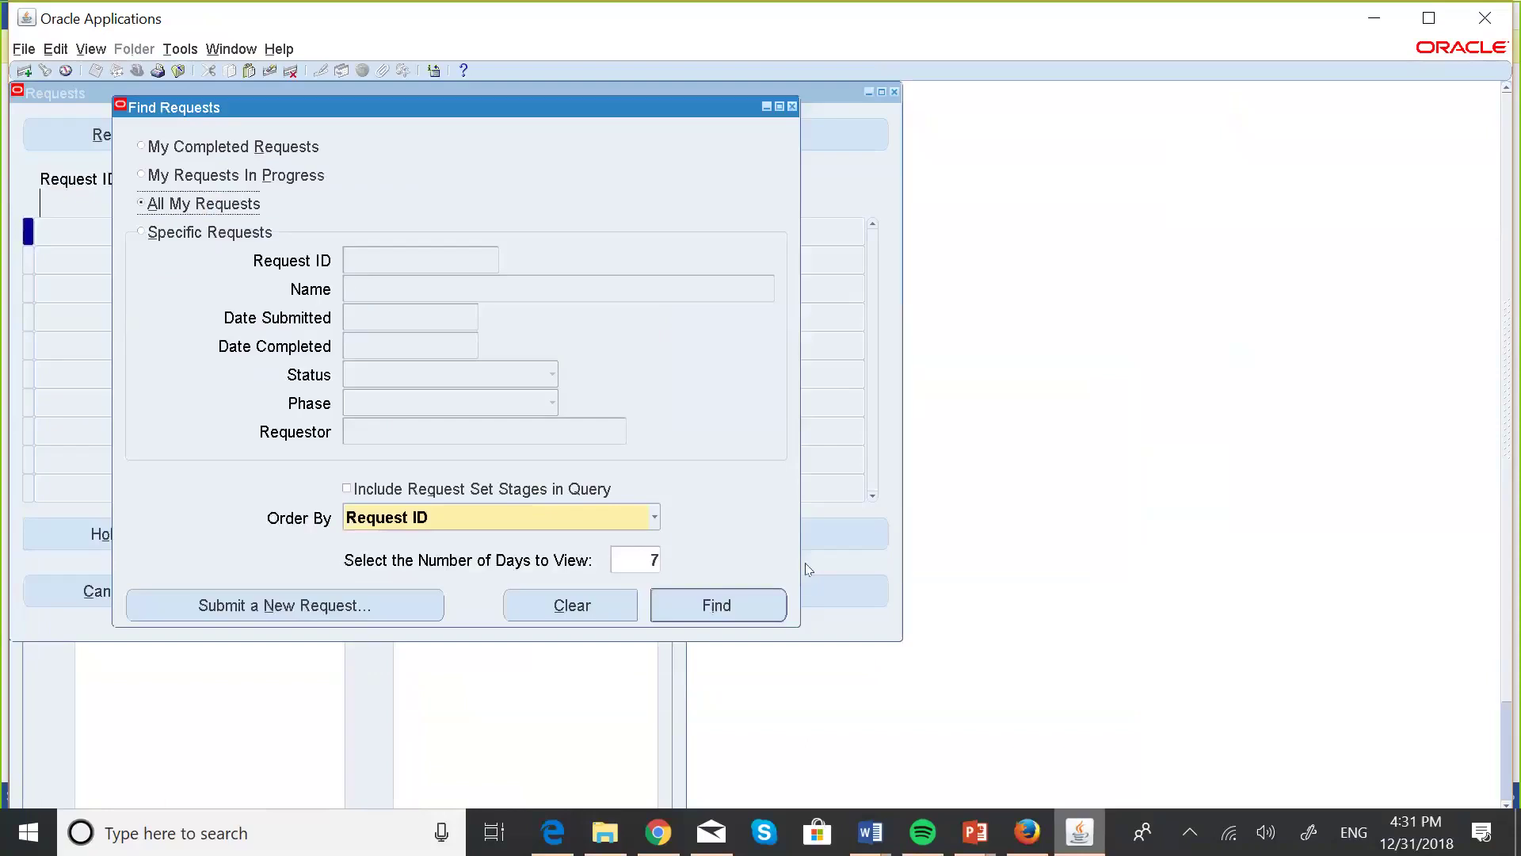
left_click(709, 601)
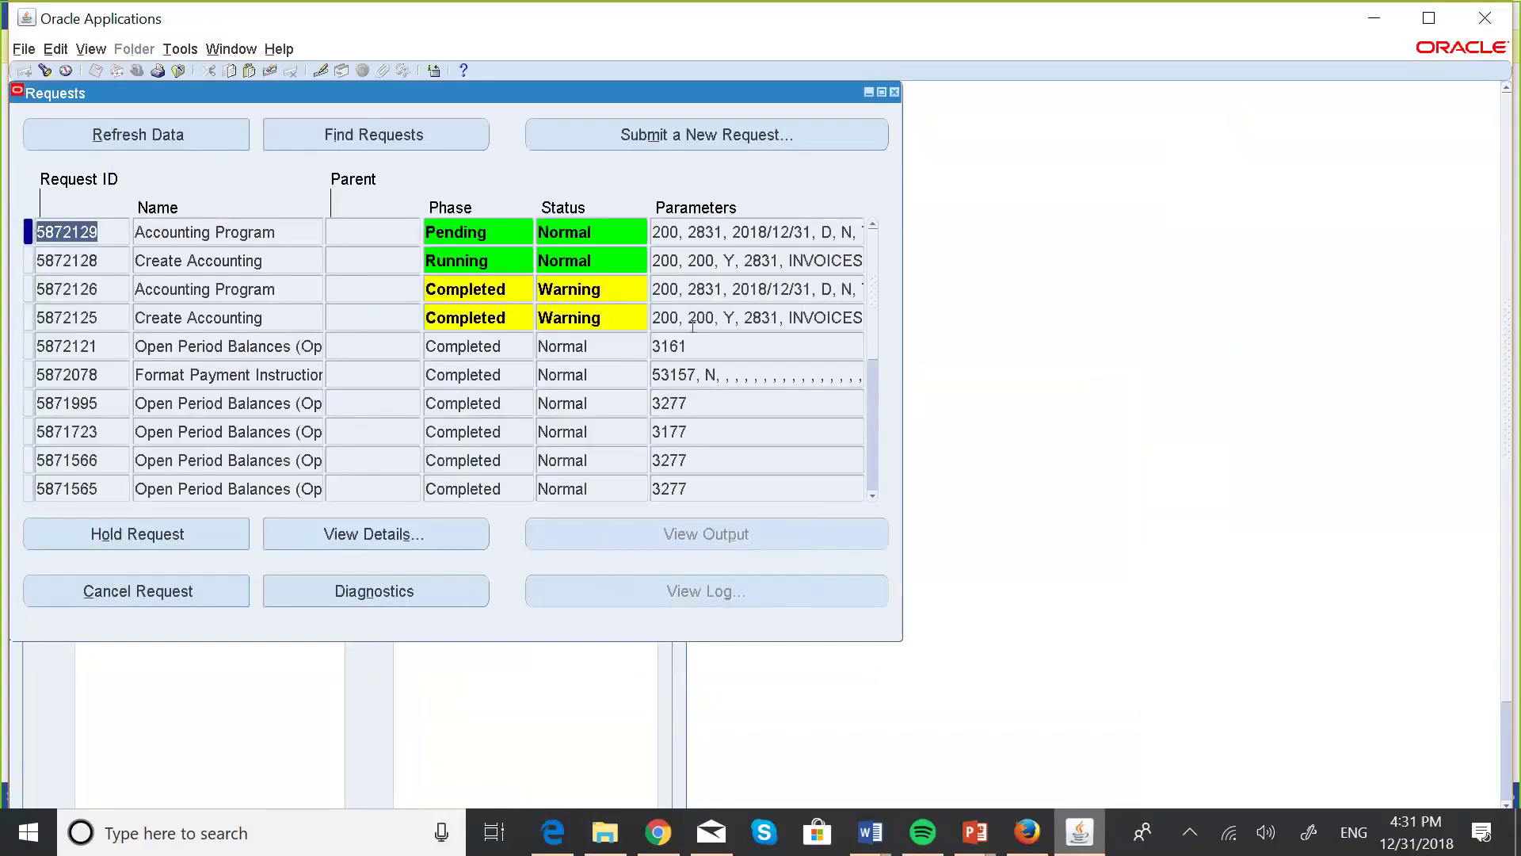
left_click(225, 148)
left_click(217, 137)
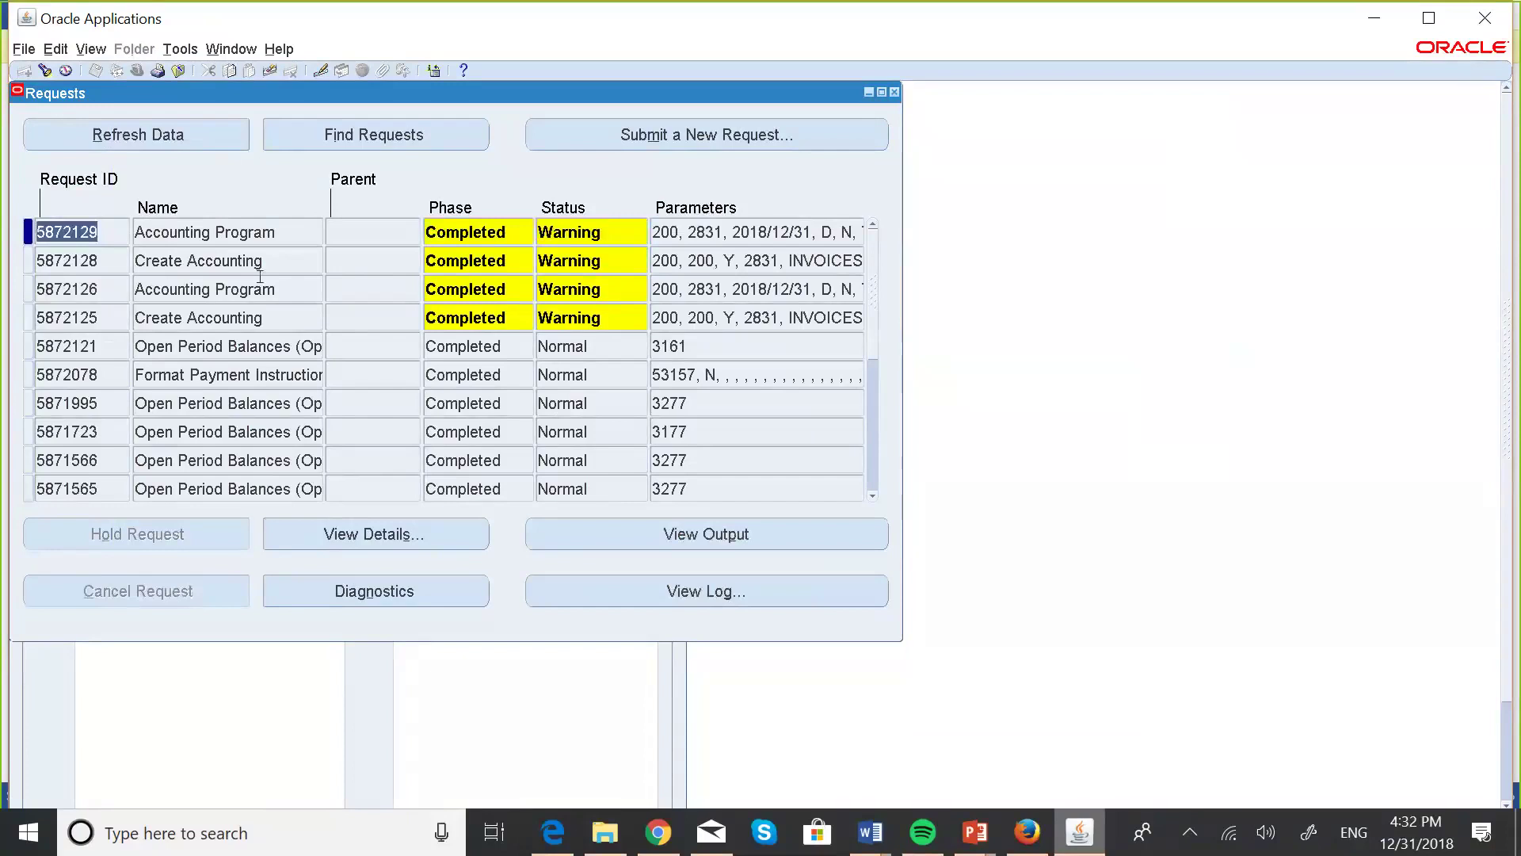
Open the output report of the latest Create Accounting request in Microsoft Word
left_click(573, 253)
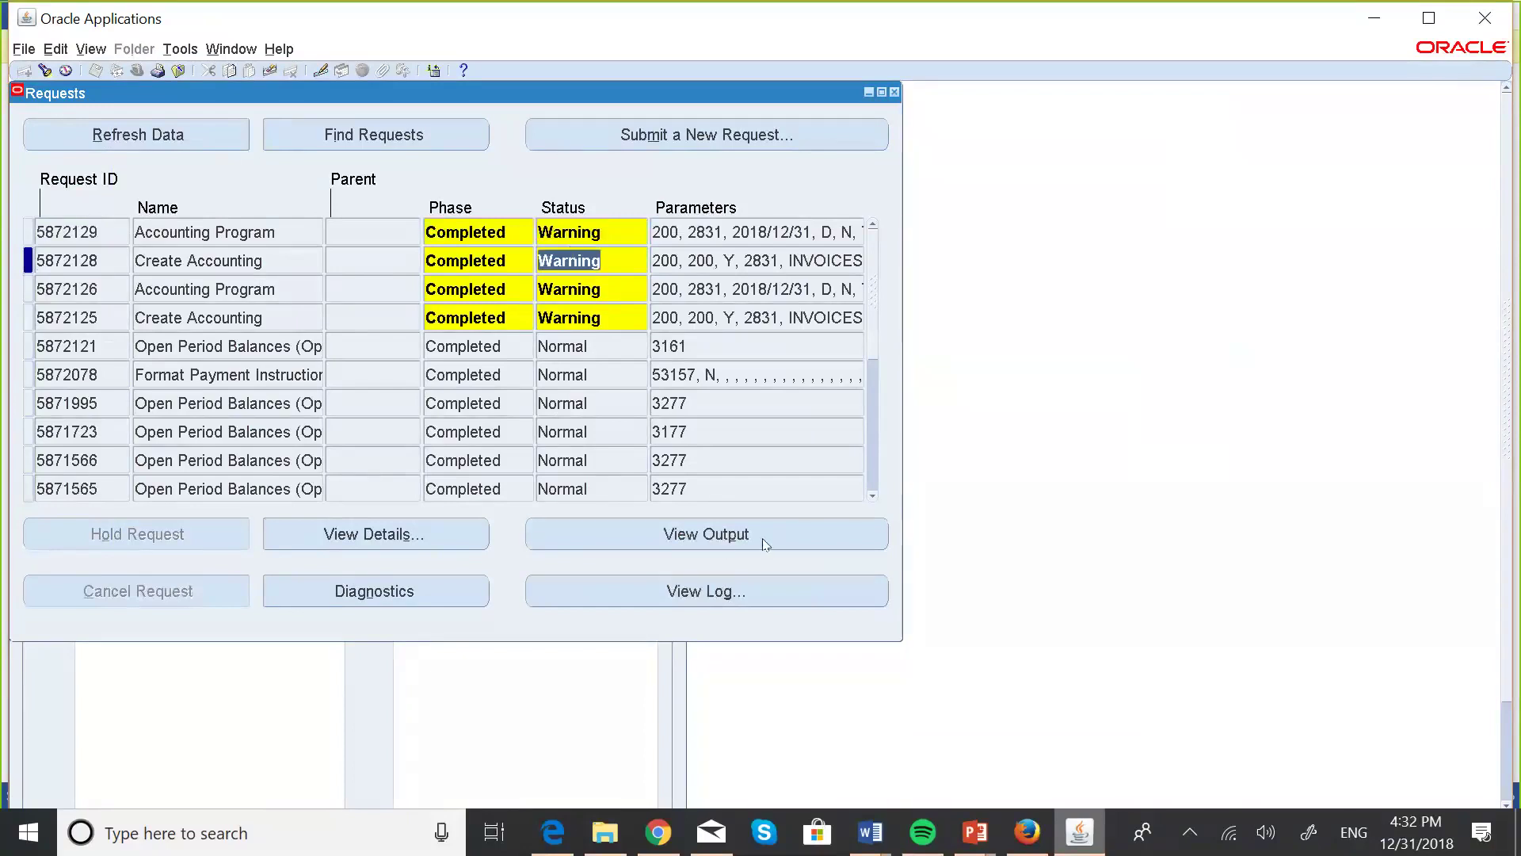
left_click(723, 545)
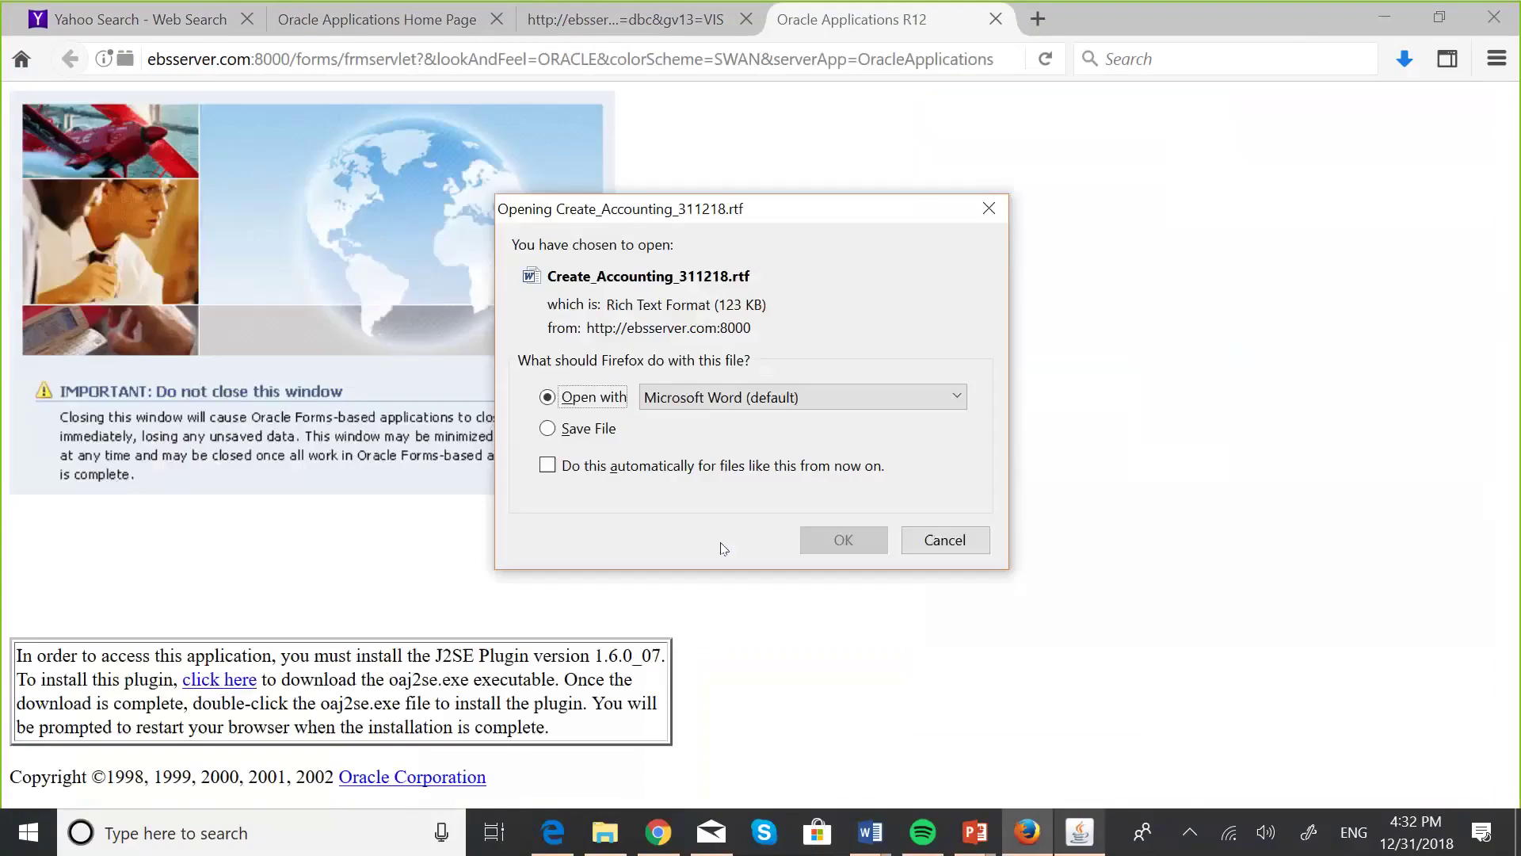
left_click(844, 540)
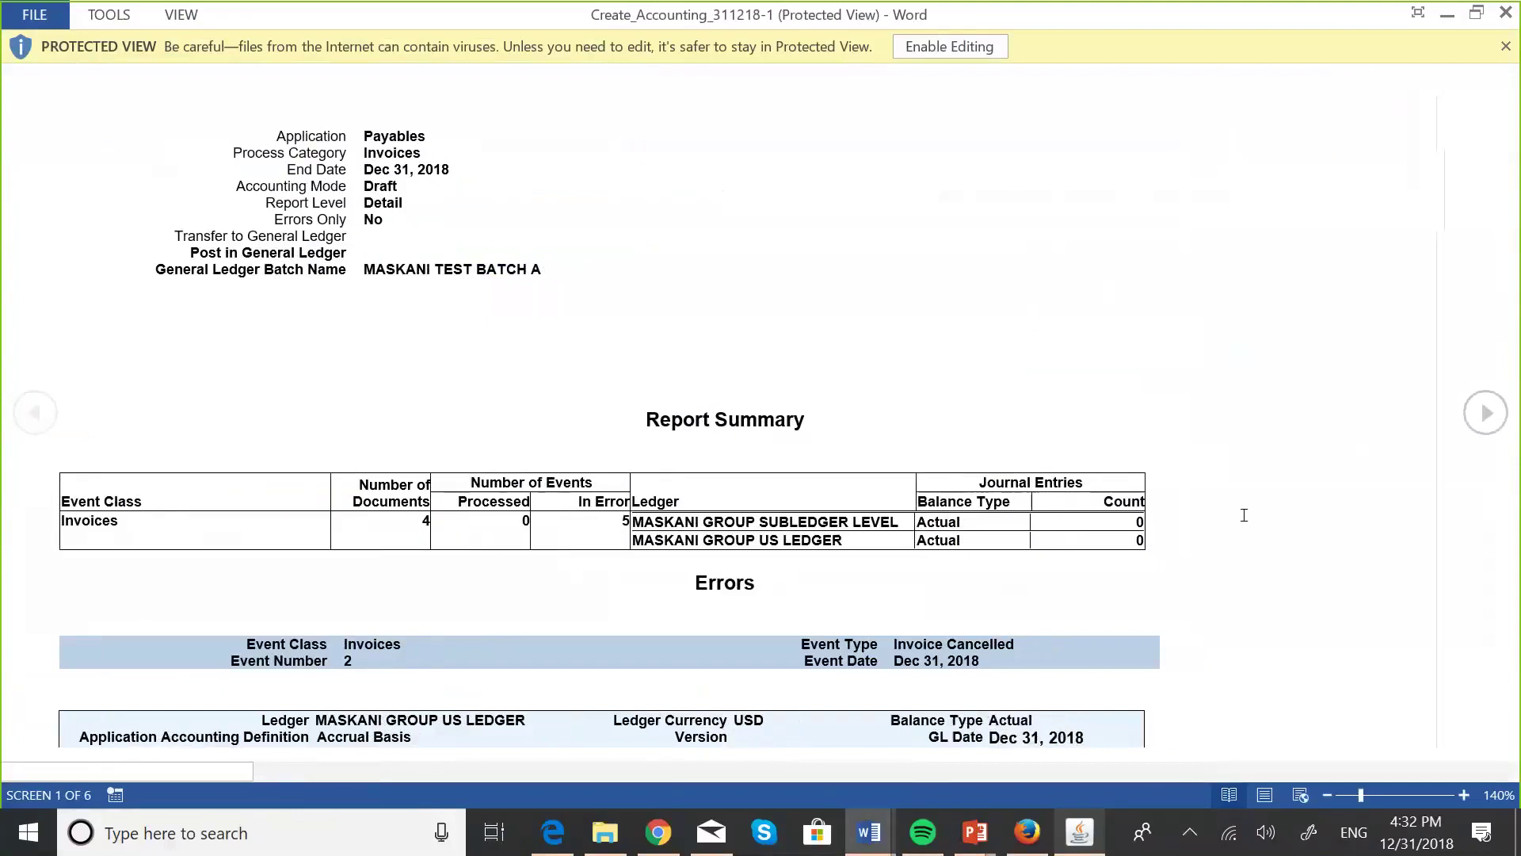
Read through the Create_Accounting_311218-1 report, examining the invoice journal entries and their error messages up to the MJ1005 validation entry
scroll(1243, 512, "down", 5)
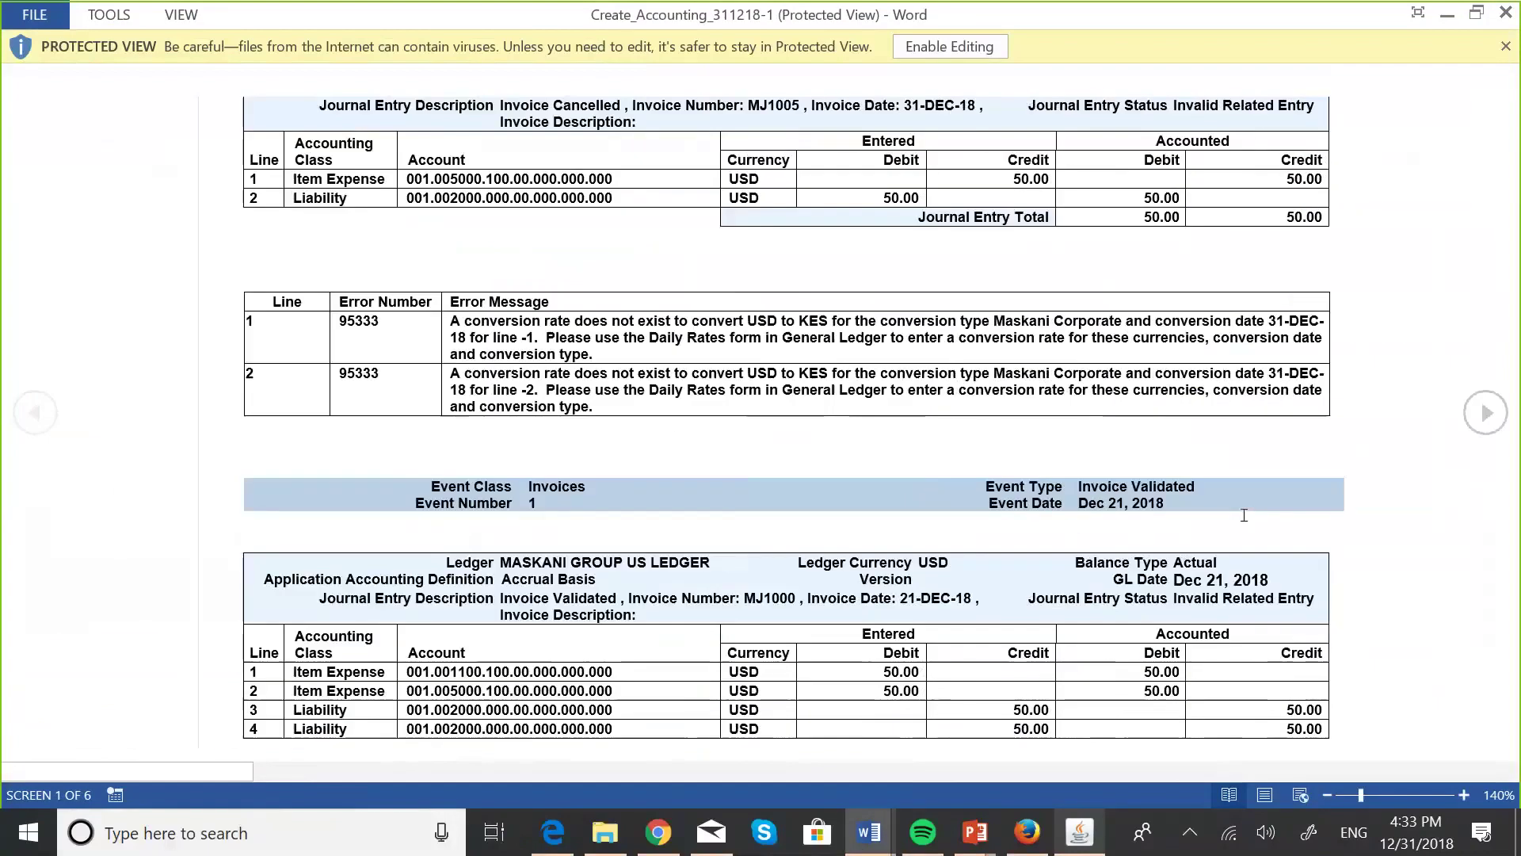
scroll(1244, 515, "down", 2)
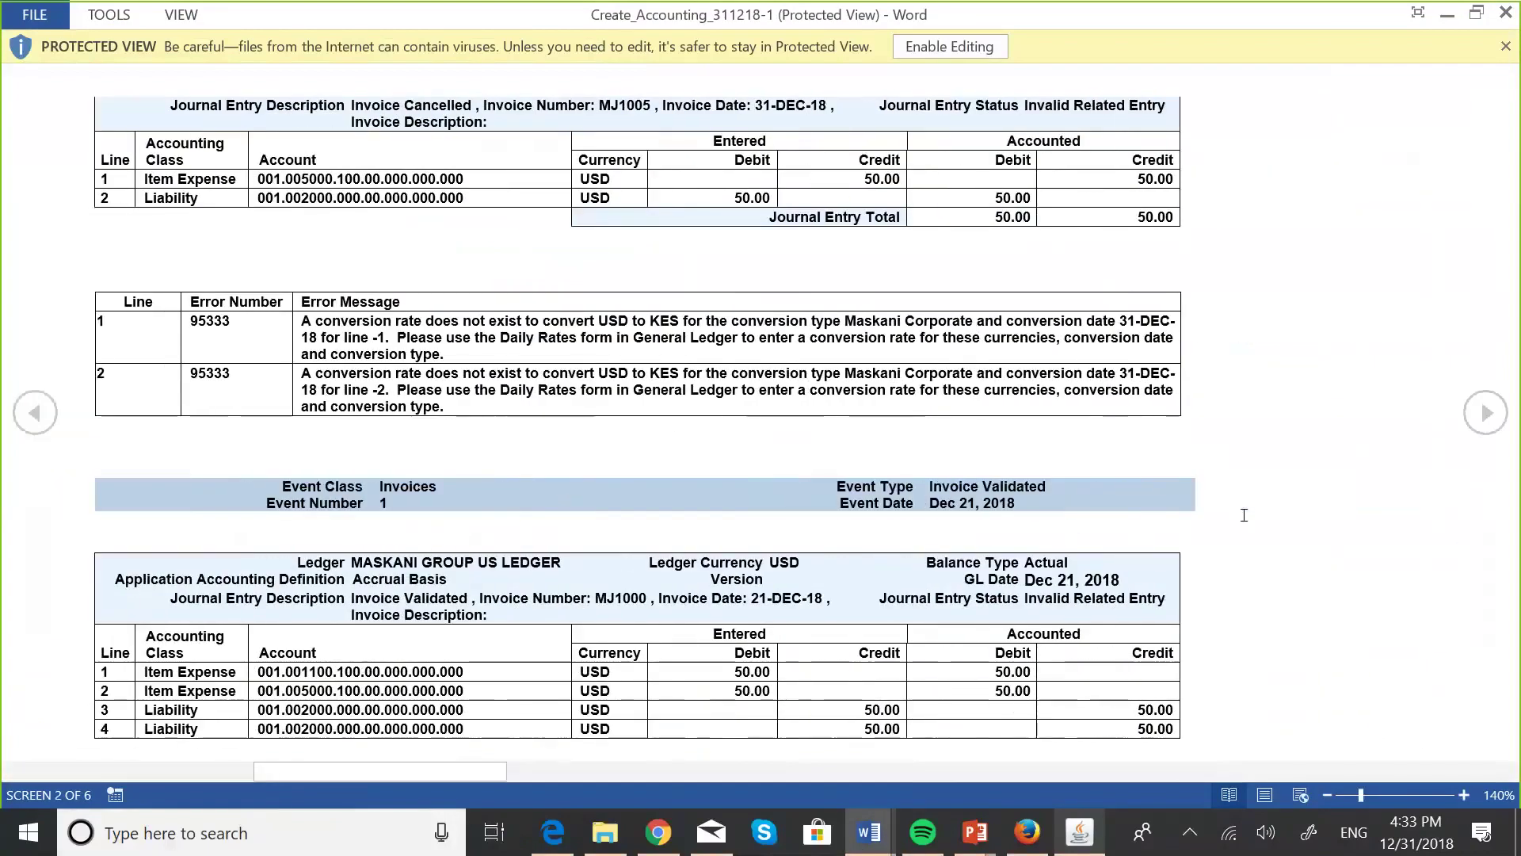
scroll(1243, 515, "down", 3)
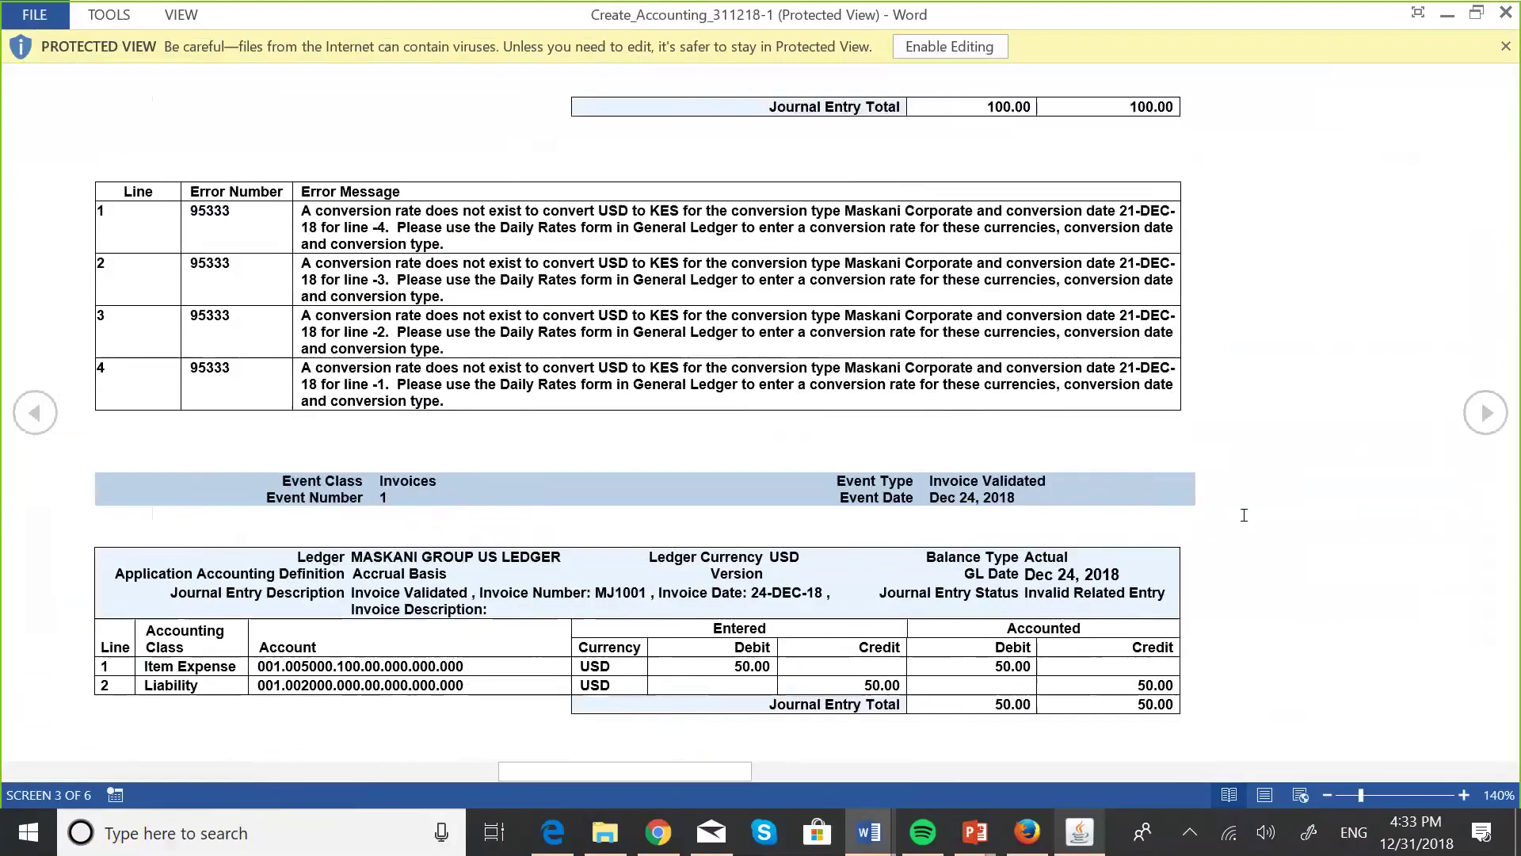
scroll(1244, 515, "down", 3)
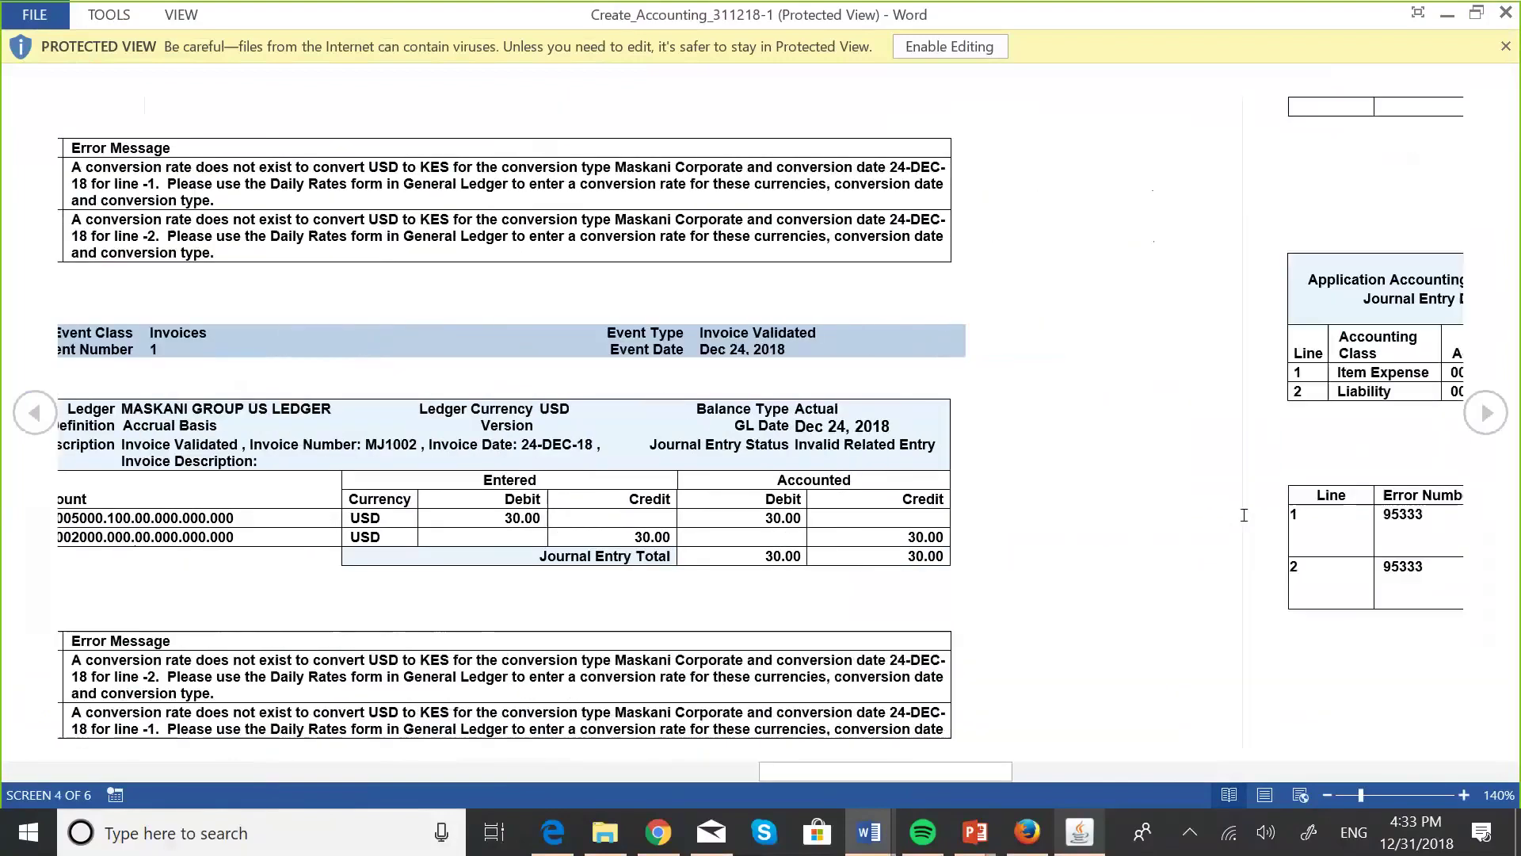
scroll(1244, 515, "down", 3)
scroll(1244, 515, "down", 3)
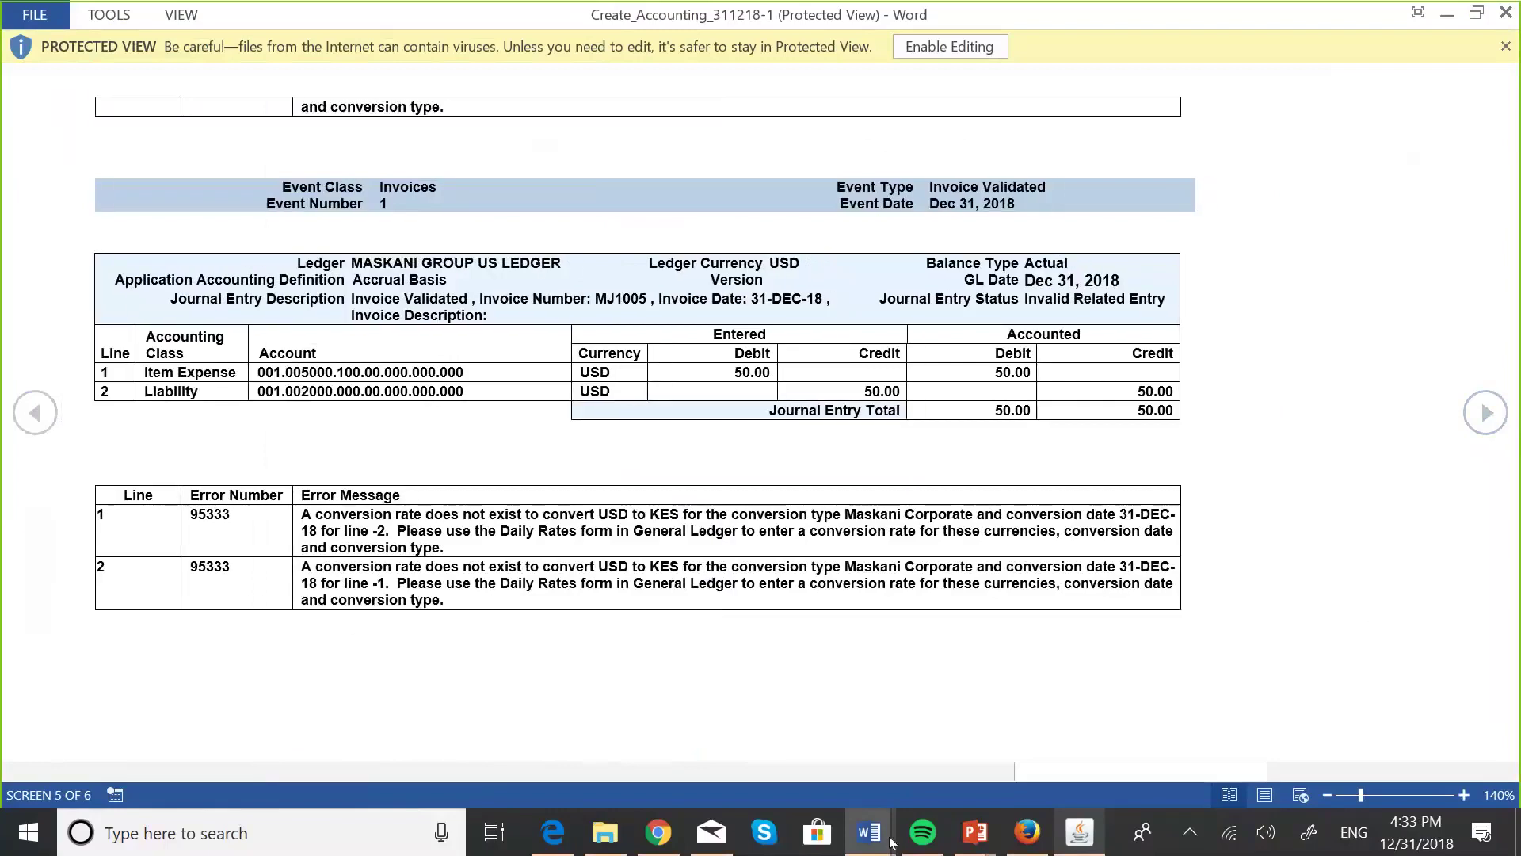
Switch to the earlier Create_Accounting_311218 report and examine its MJ1005 journal entry through to the end of the report
mouse_move(890, 841)
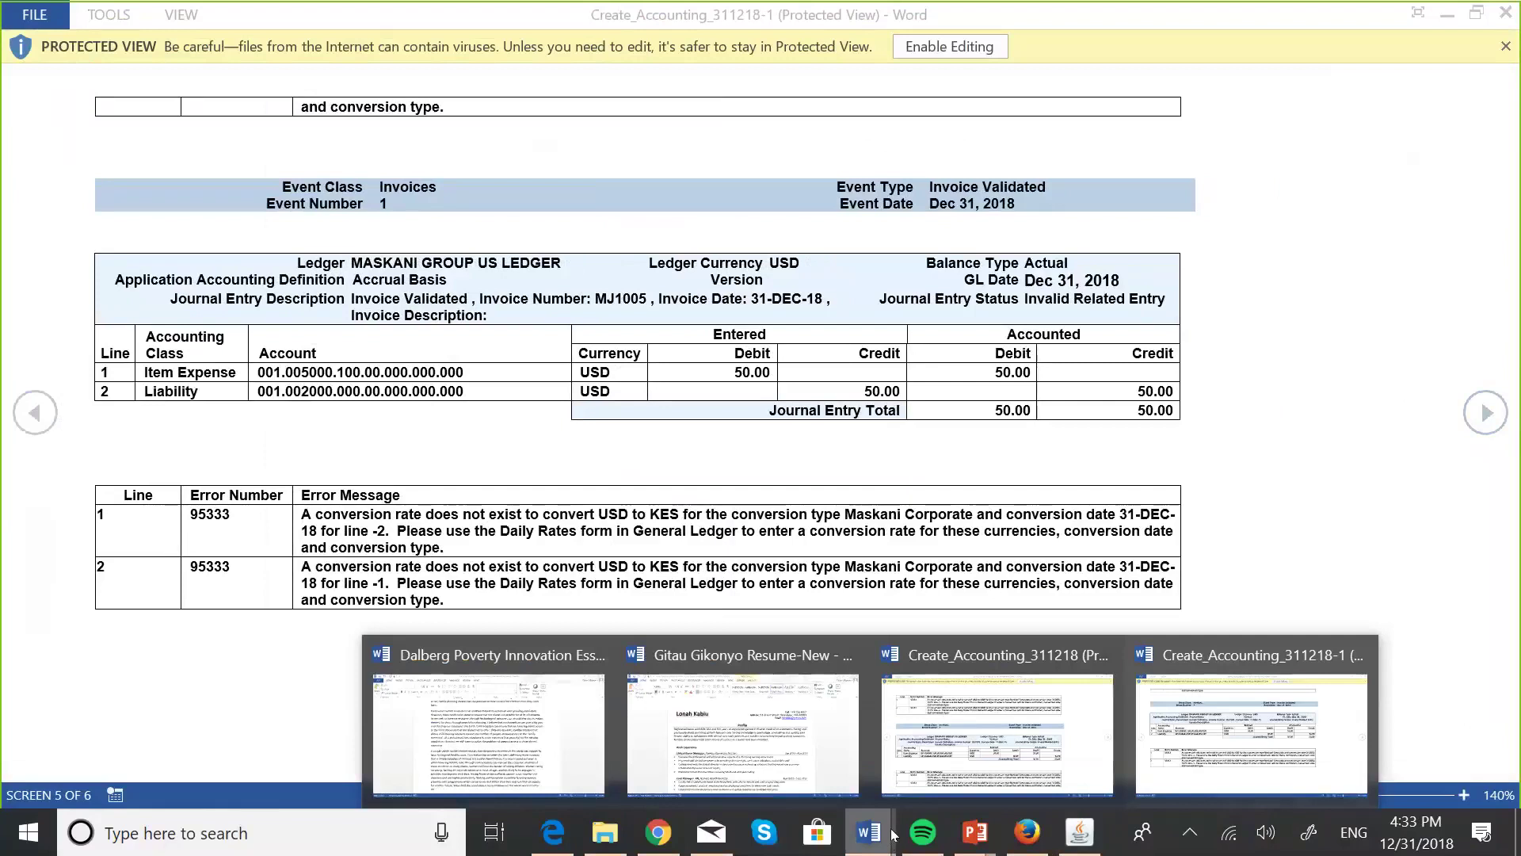
left_click(961, 737)
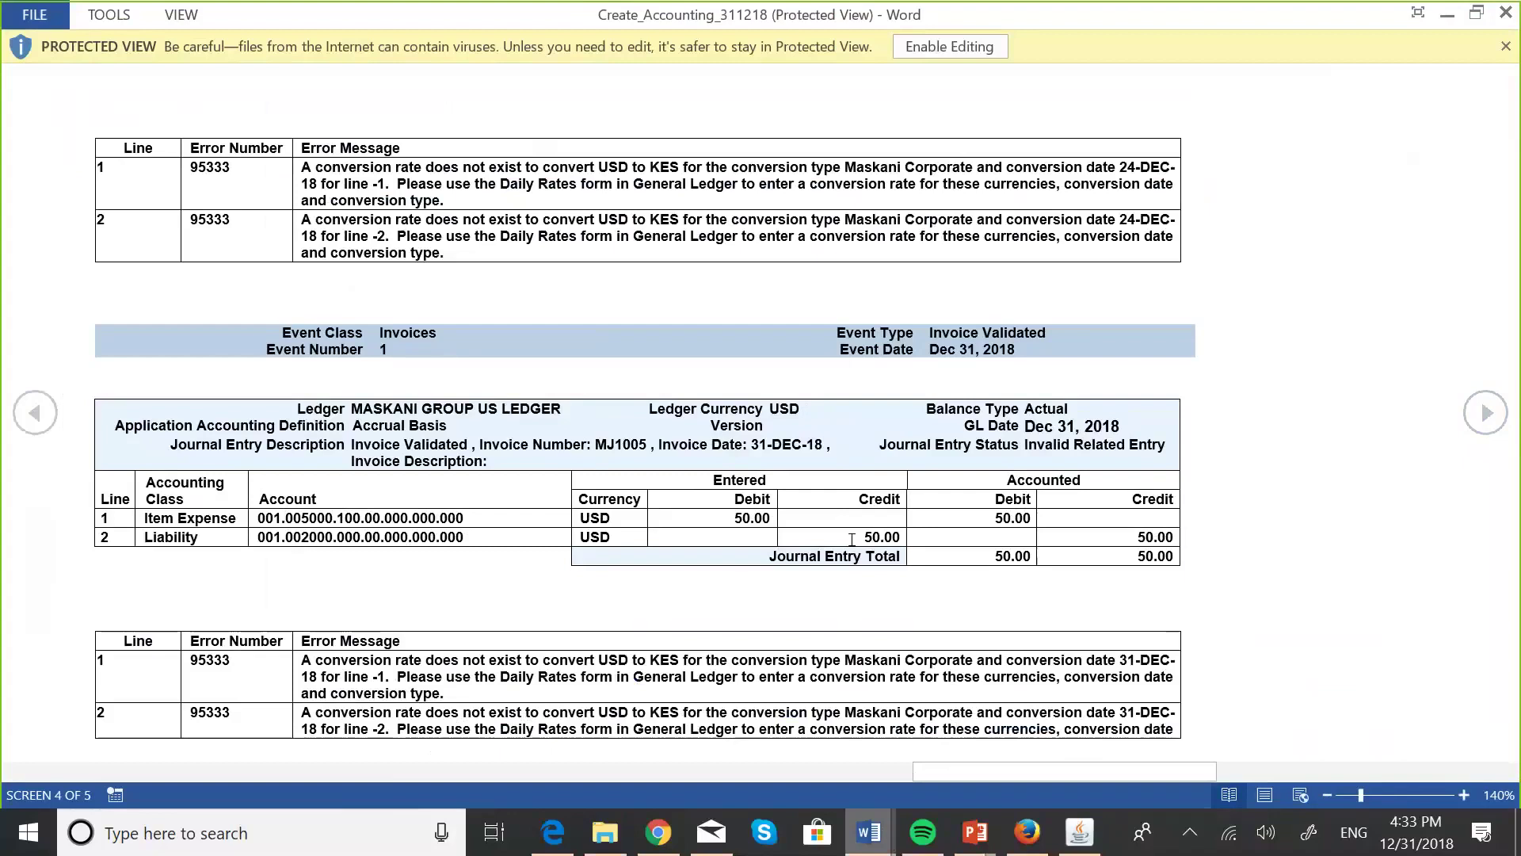
scroll(852, 540, "down", 2)
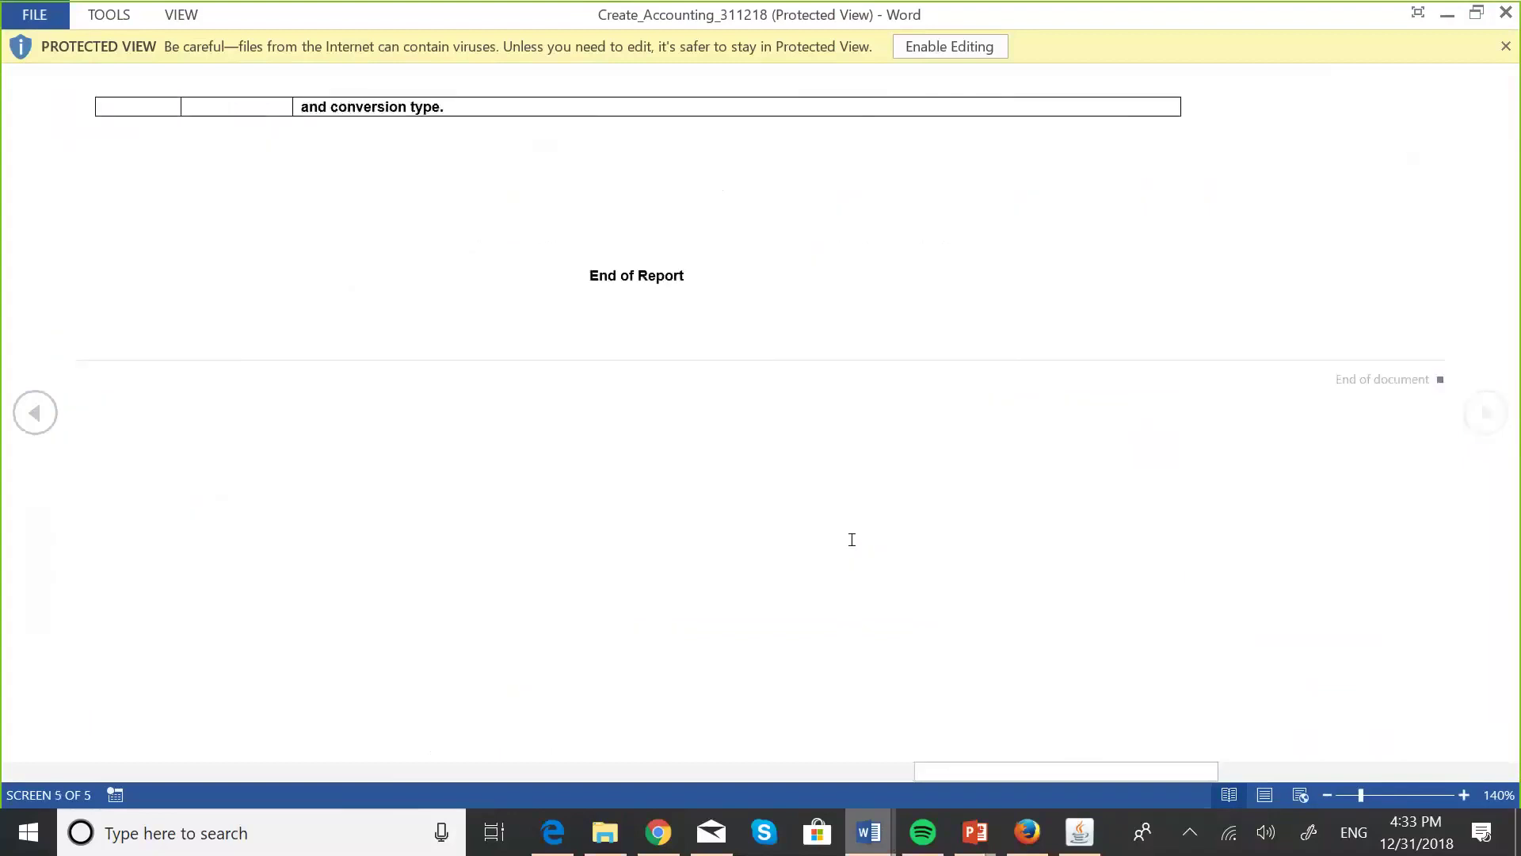
scroll(851, 539, "up", 2)
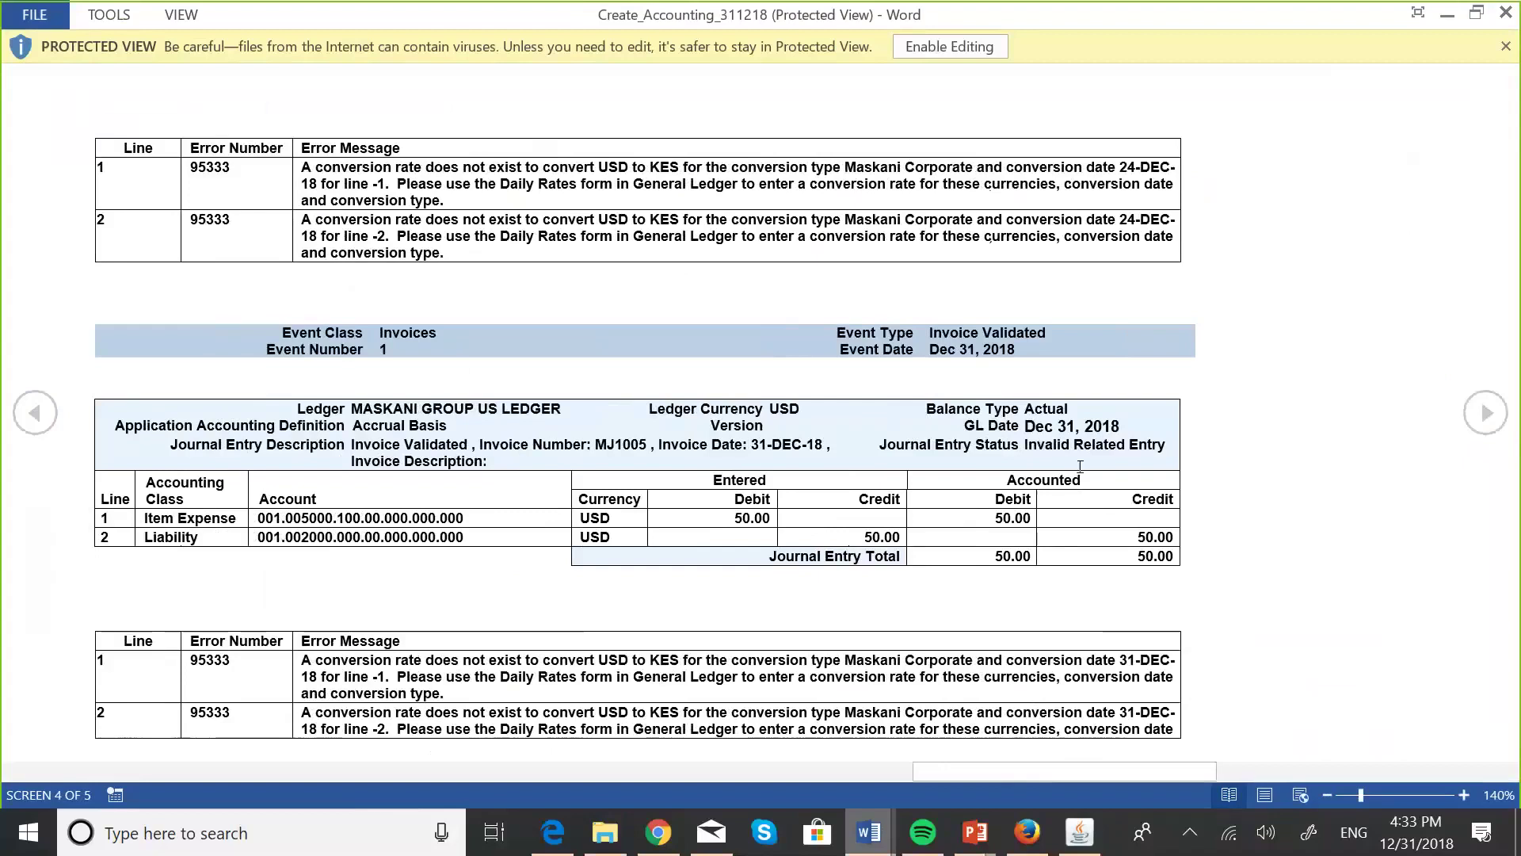
Return to the Create_Accounting_311218-1 report and compare the MJ1005 Invoice Validated entry with its Invoice Cancelled entry
left_click(871, 841)
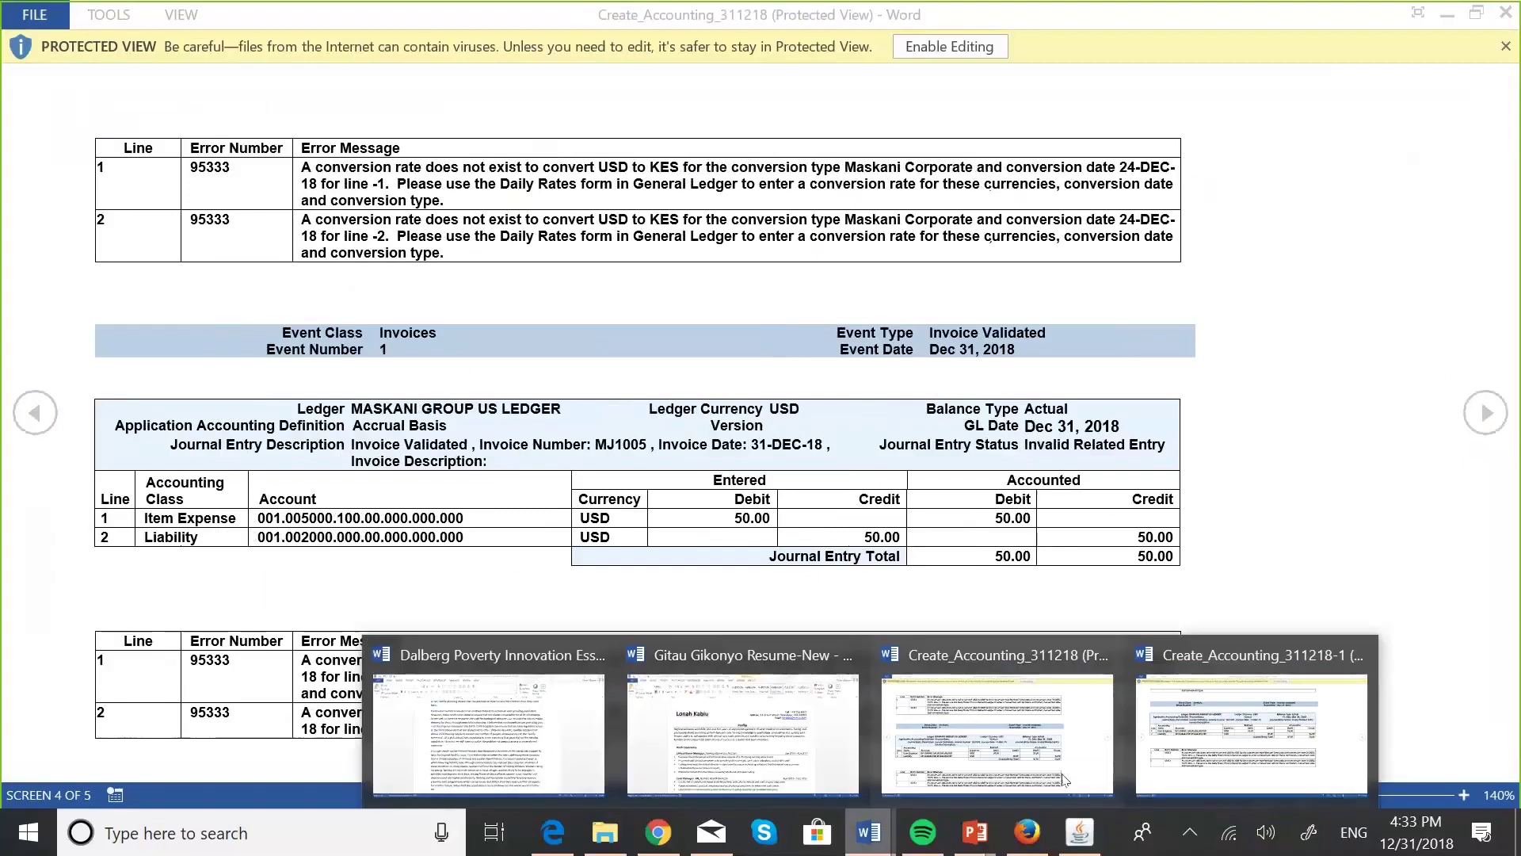
left_click(1252, 729)
scroll(1002, 551, "down", 3)
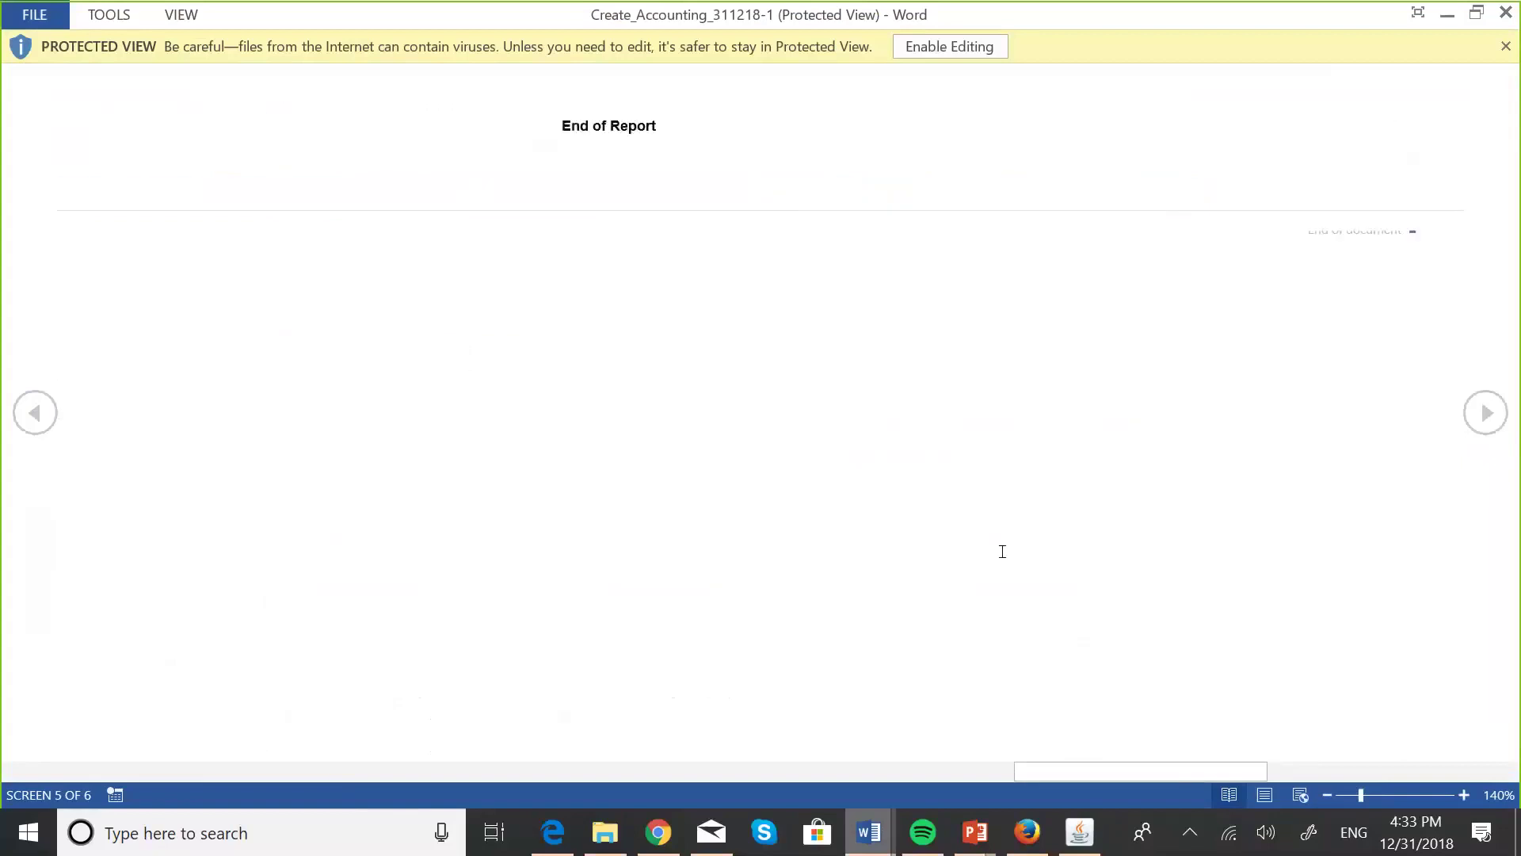
scroll(1002, 551, "up", 1)
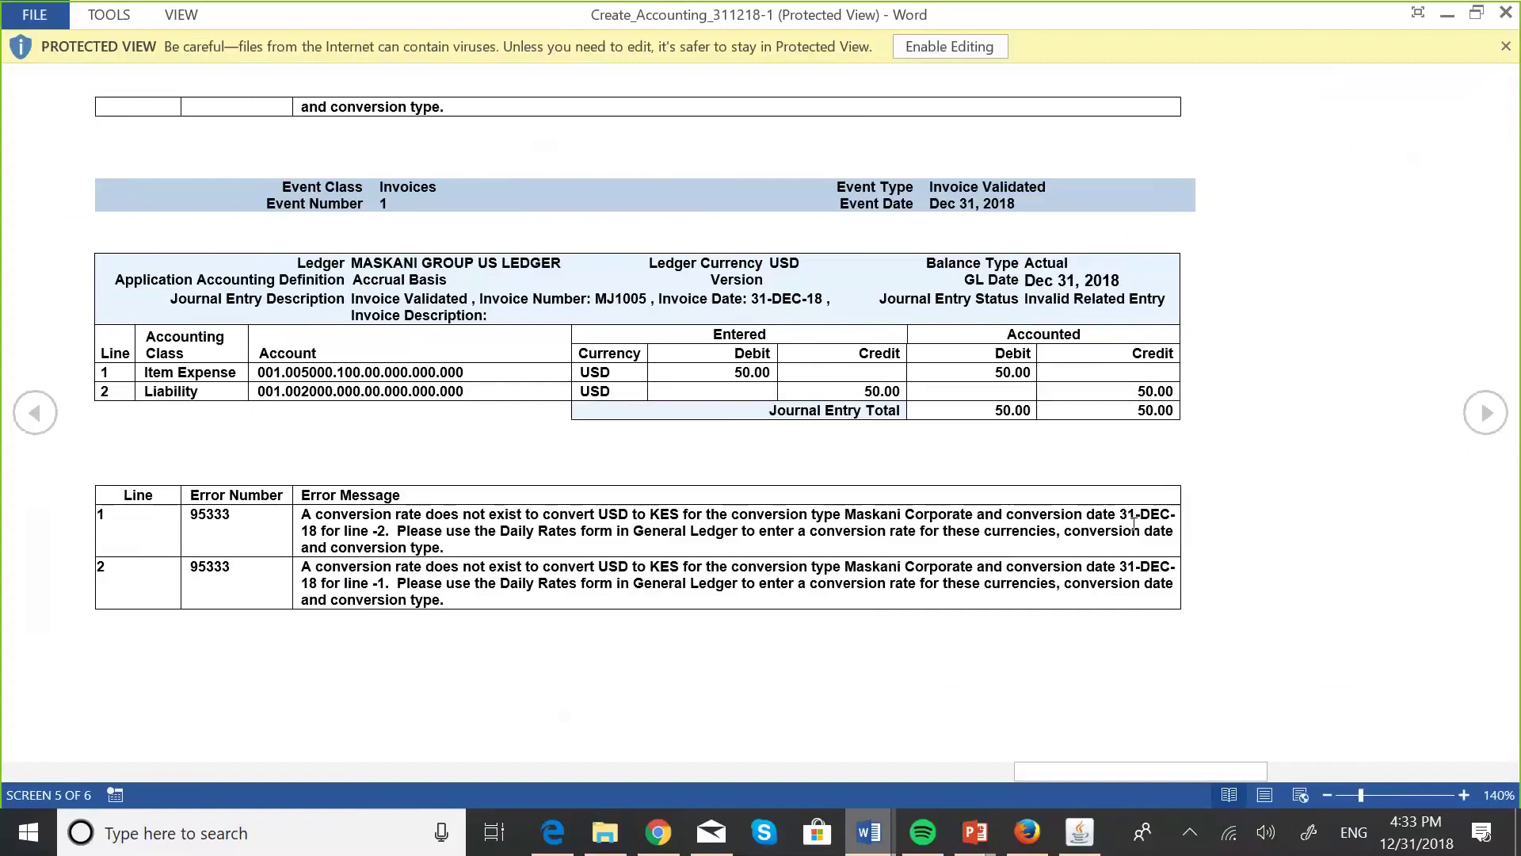
left_click(42, 418)
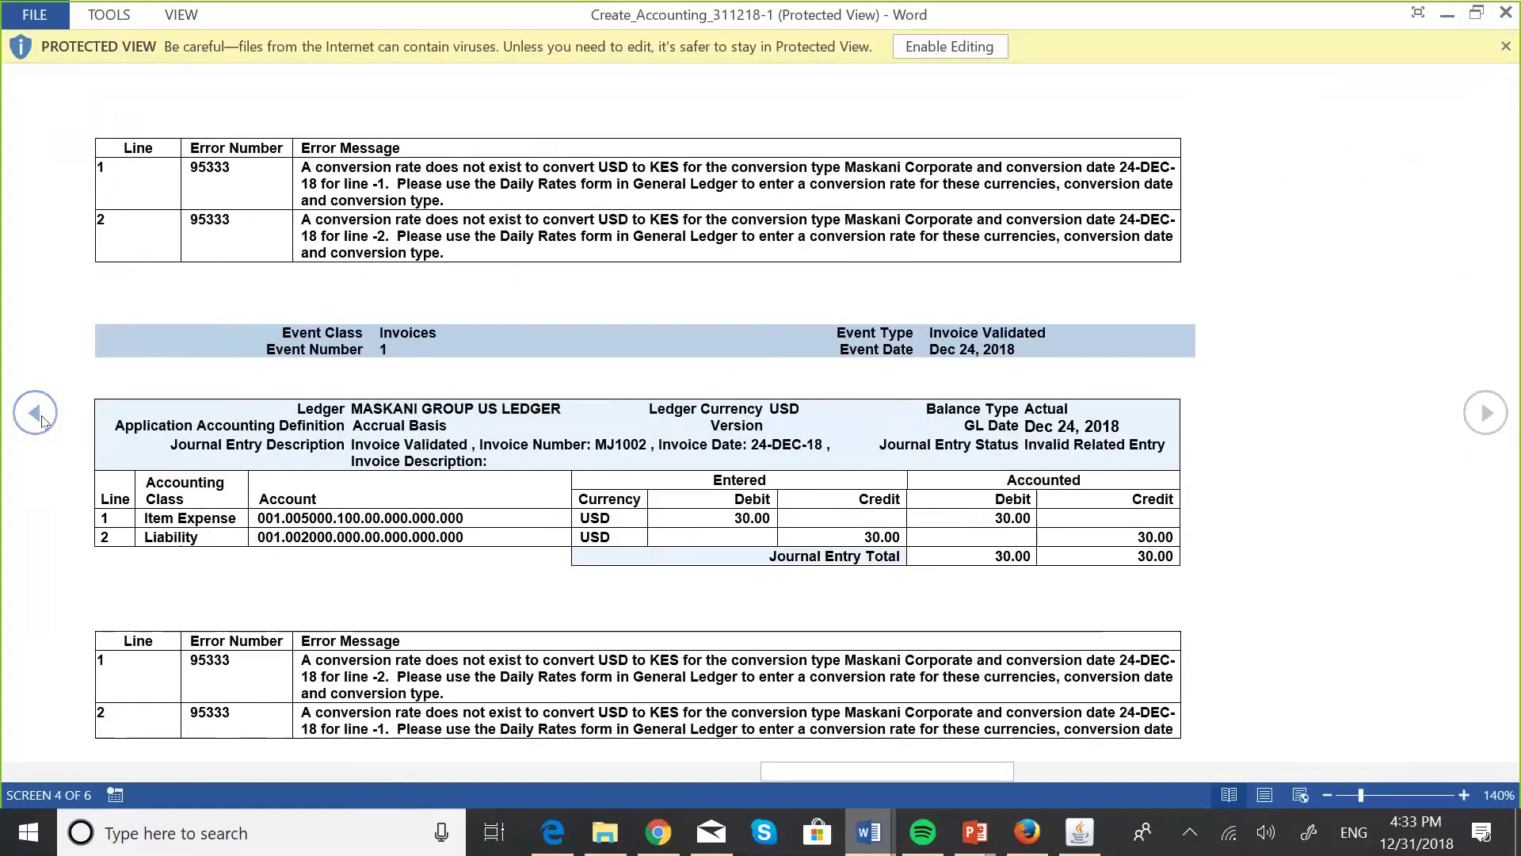
left_click(35, 413)
left_click(35, 413)
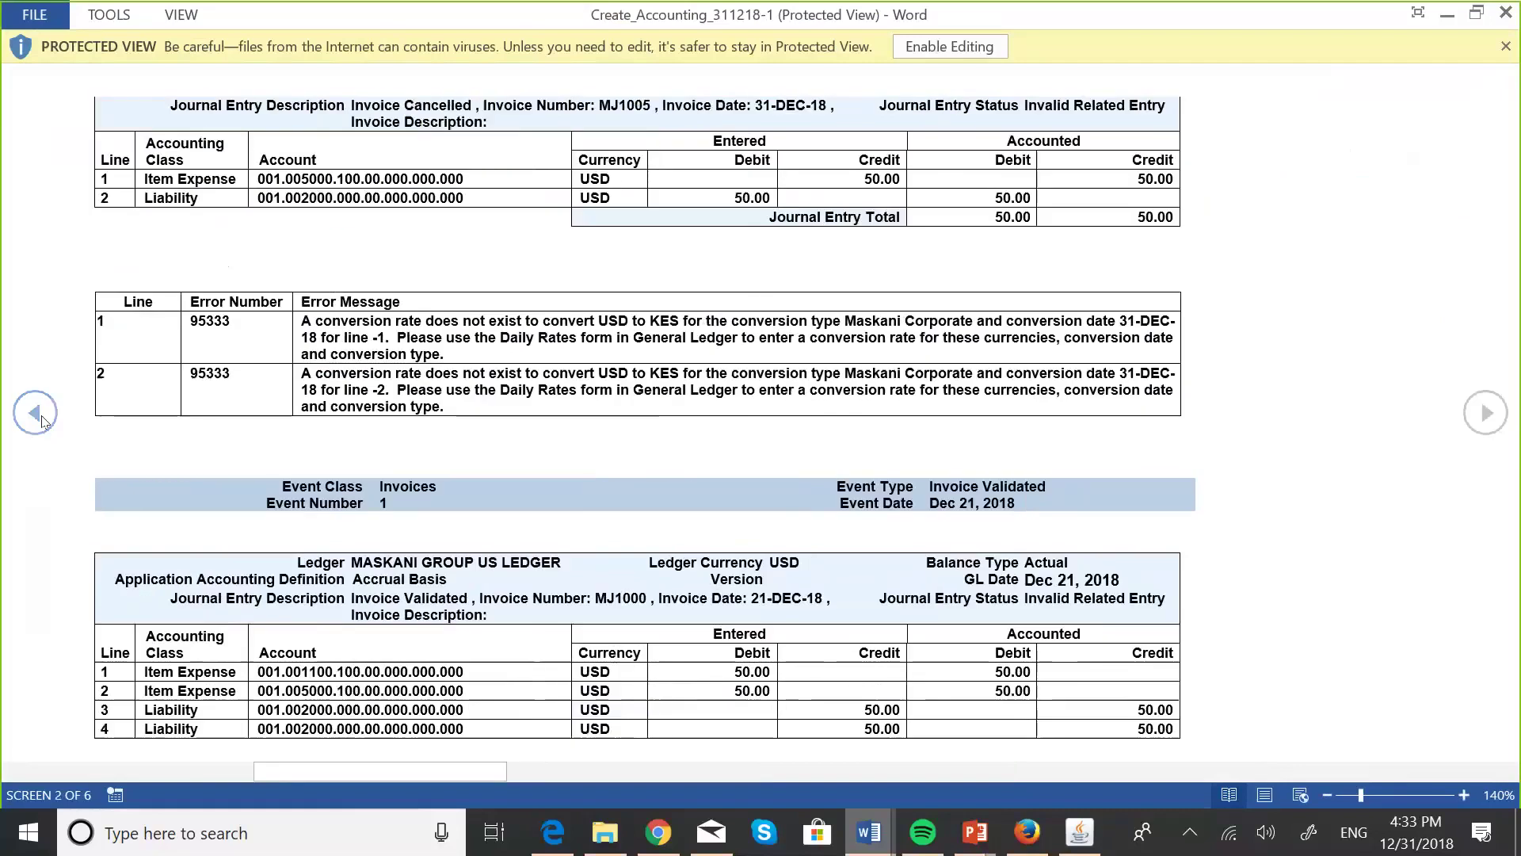
left_click(34, 413)
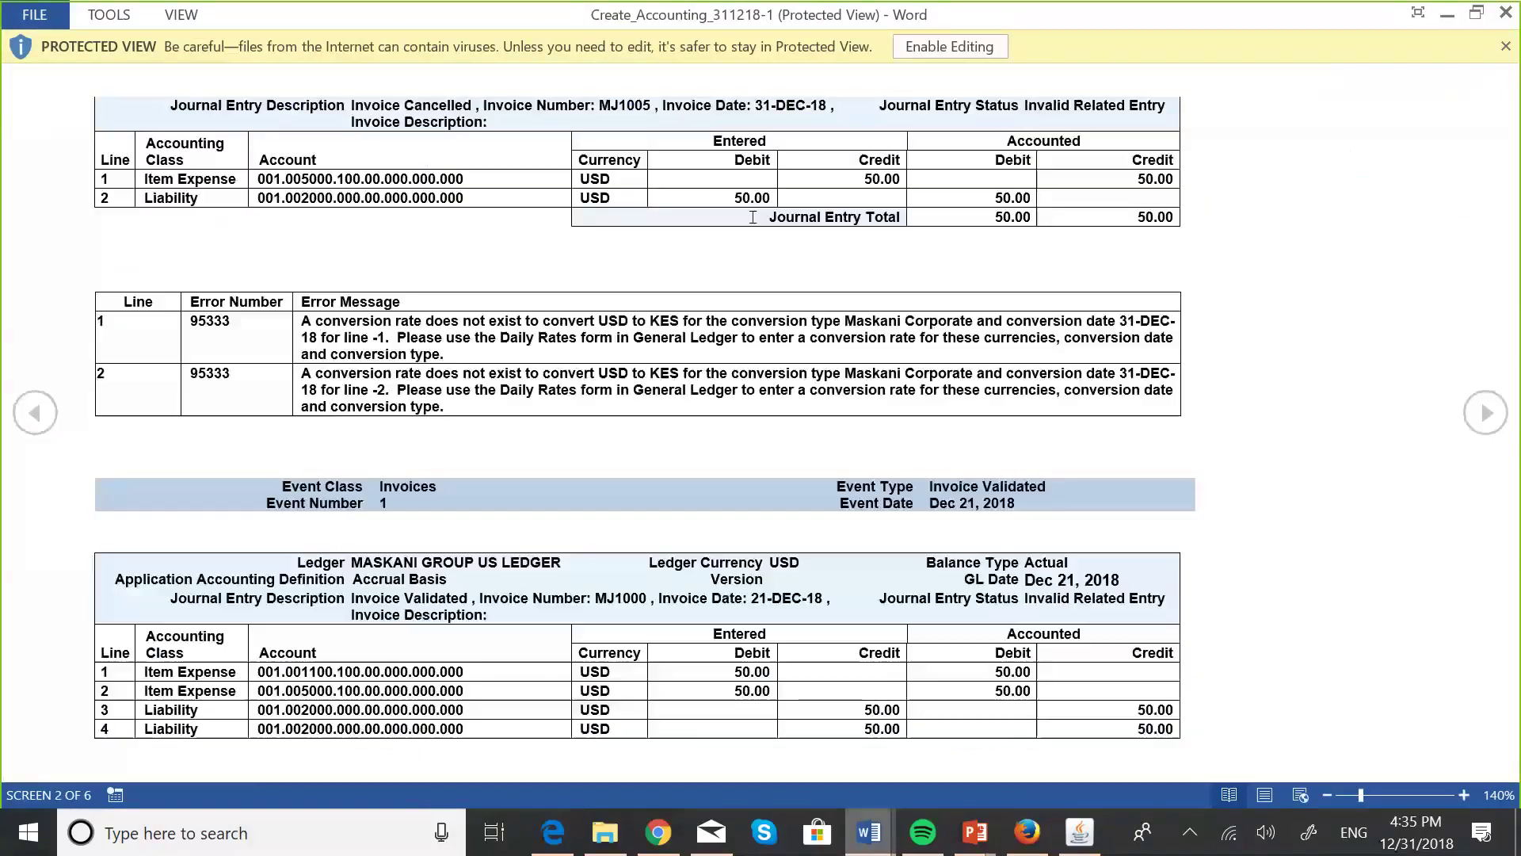